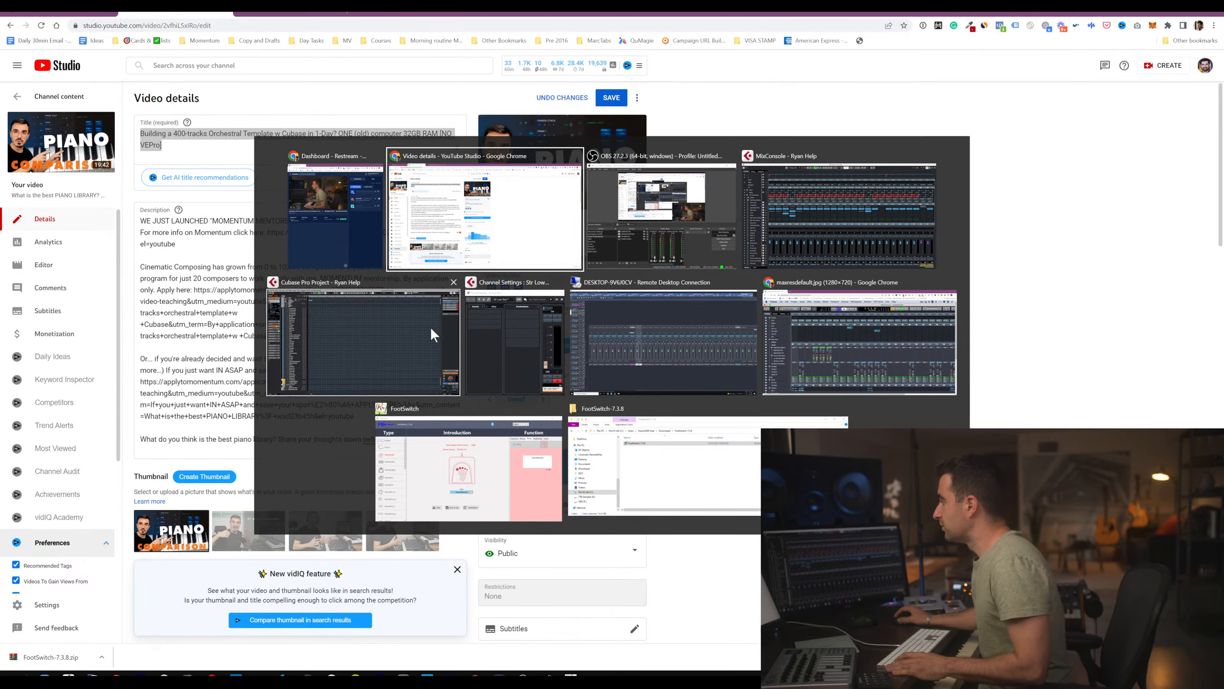
- Switch to the Cubase Pro project and look through its track list, from the sketching patches and strings to the group and FX channels
left_click(429, 332)
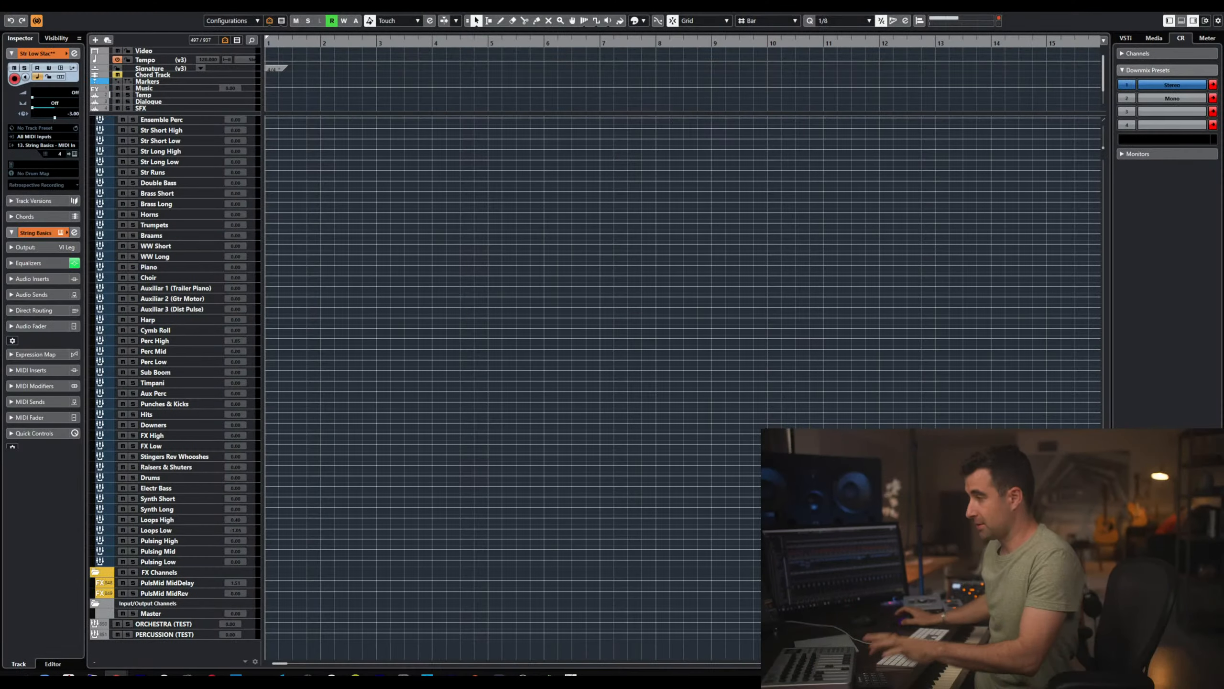
scroll(415, 386, "down", 3)
scroll(392, 374, "up", 20)
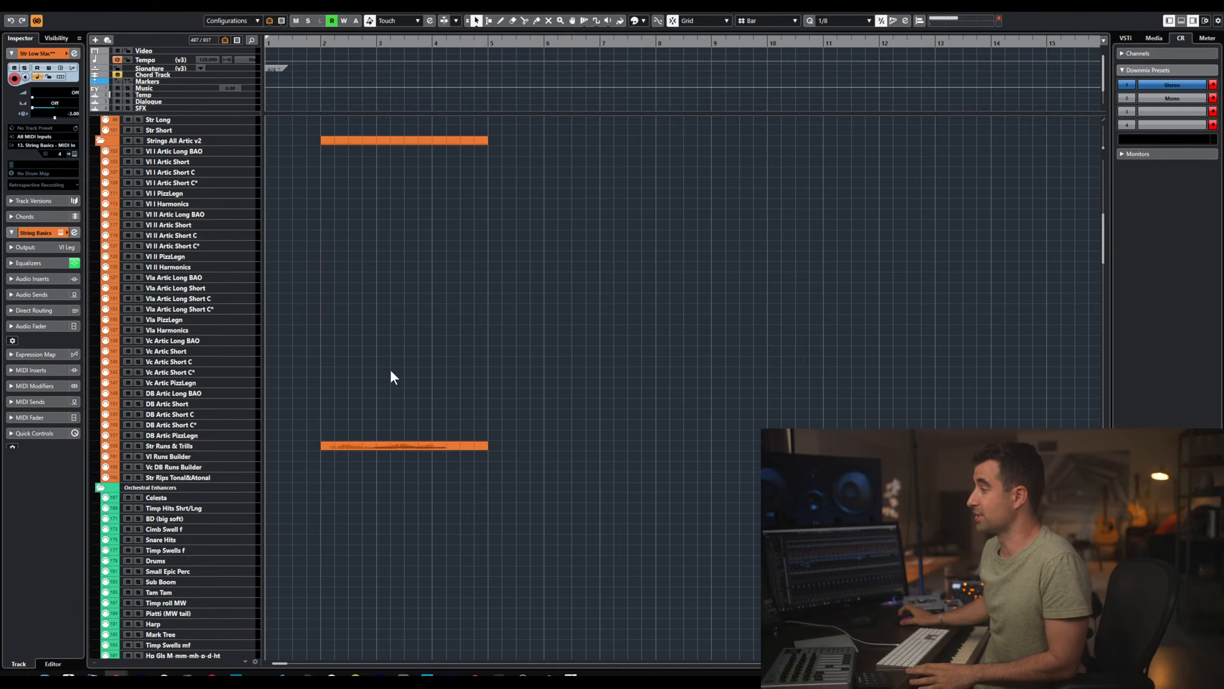
scroll(448, 385, "down", 5)
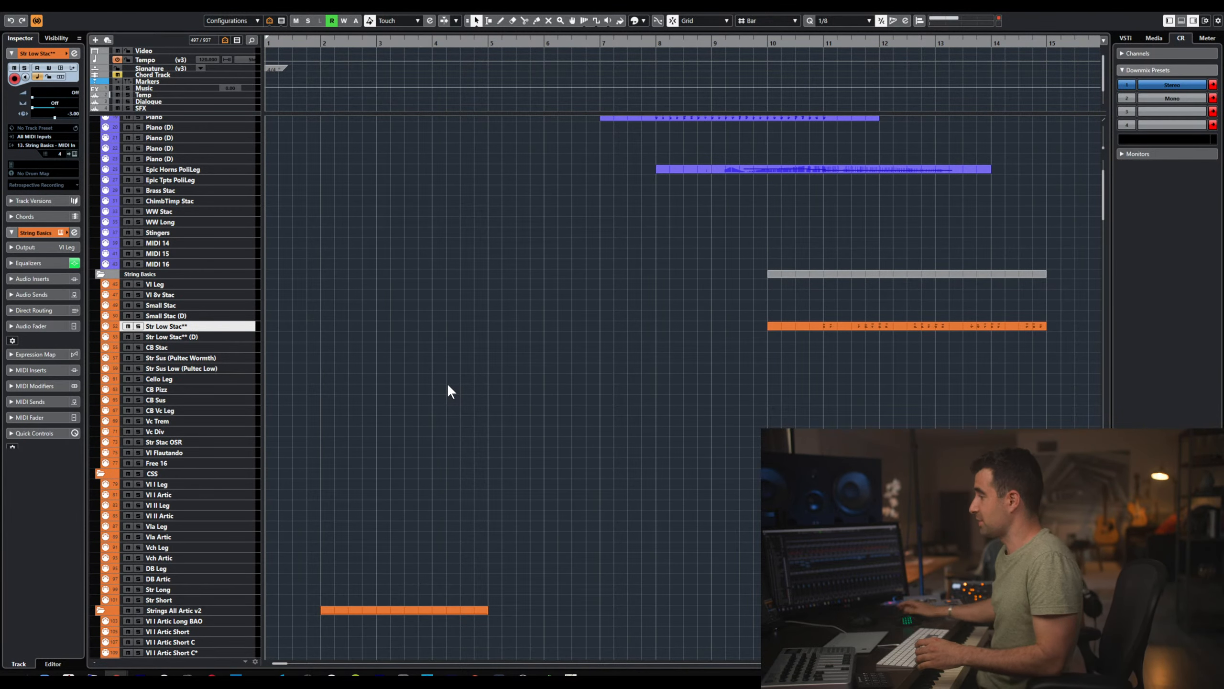
scroll(445, 378, "up", 5)
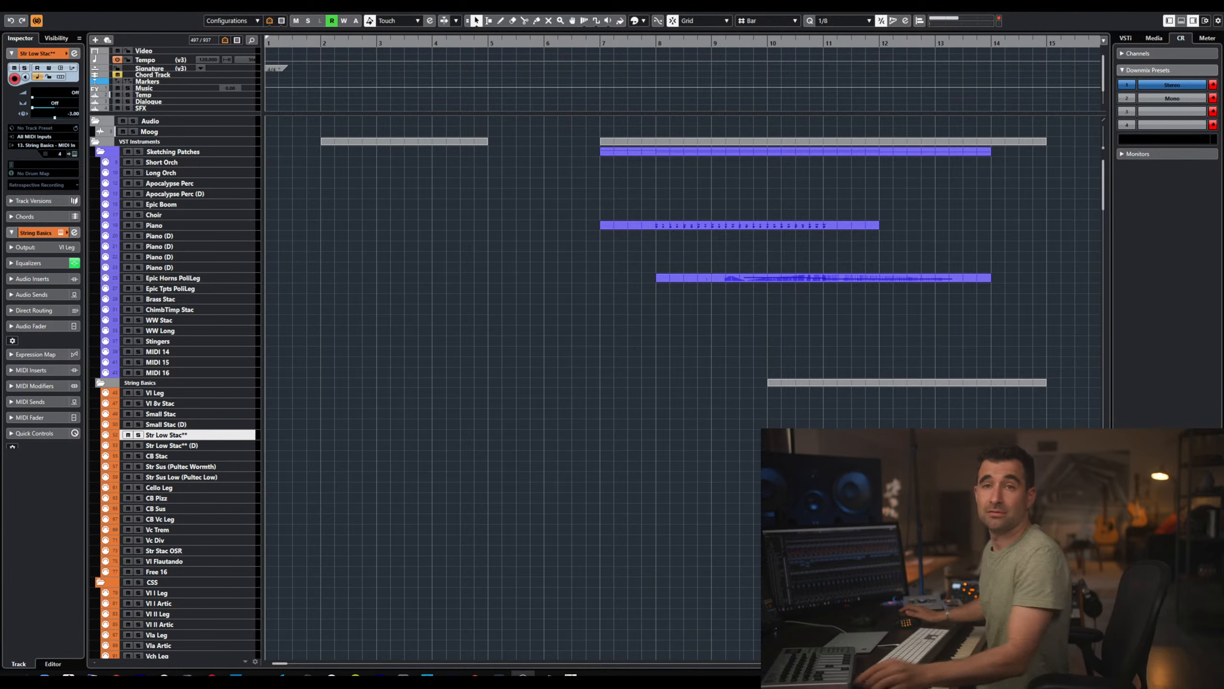
scroll(182, 231, "down", 15)
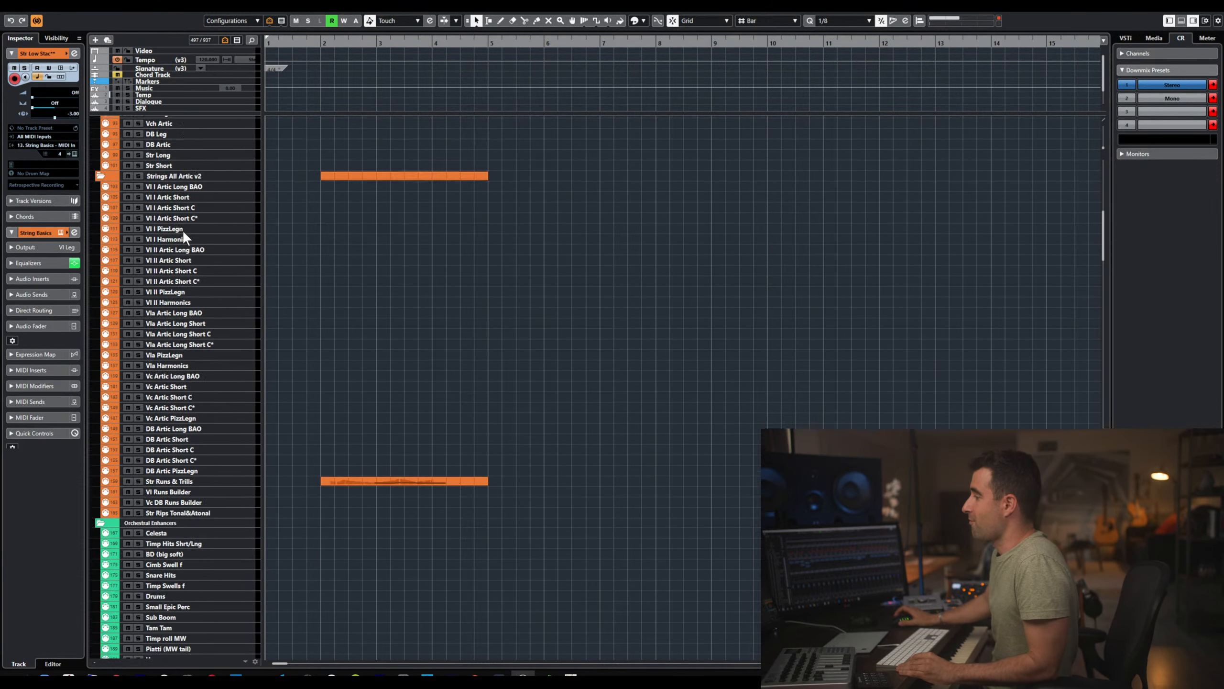
scroll(184, 229, "up", 12)
scroll(183, 228, "up", 3)
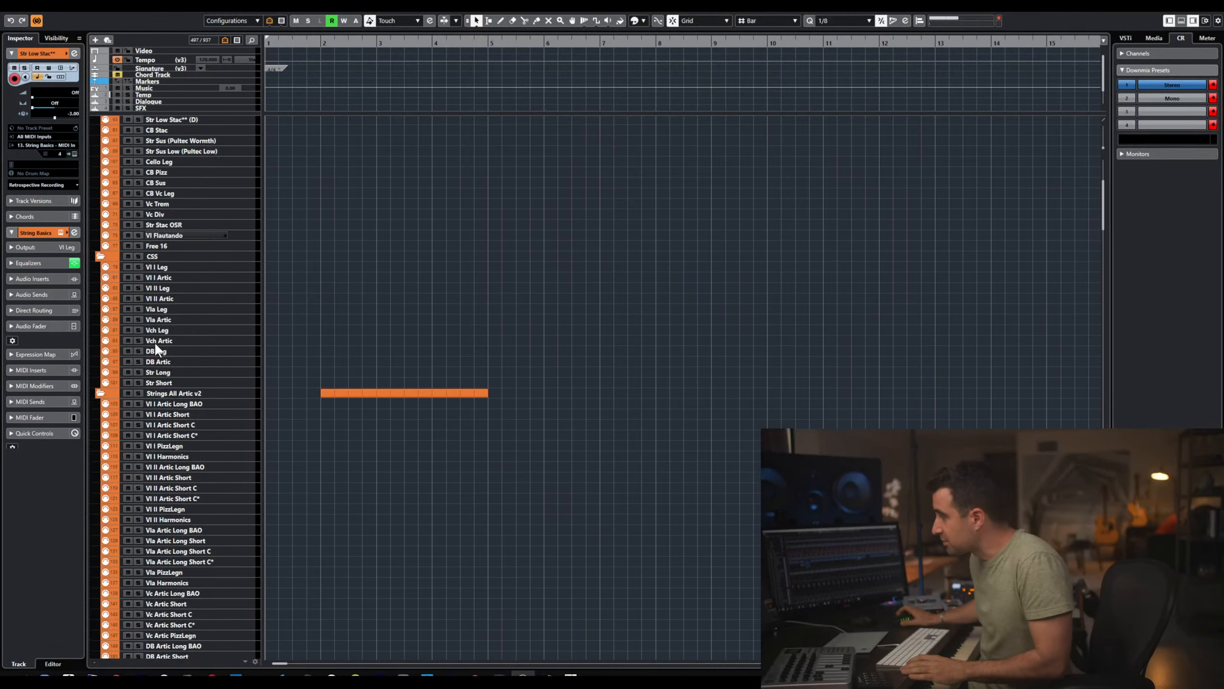
scroll(157, 343, "down", 20)
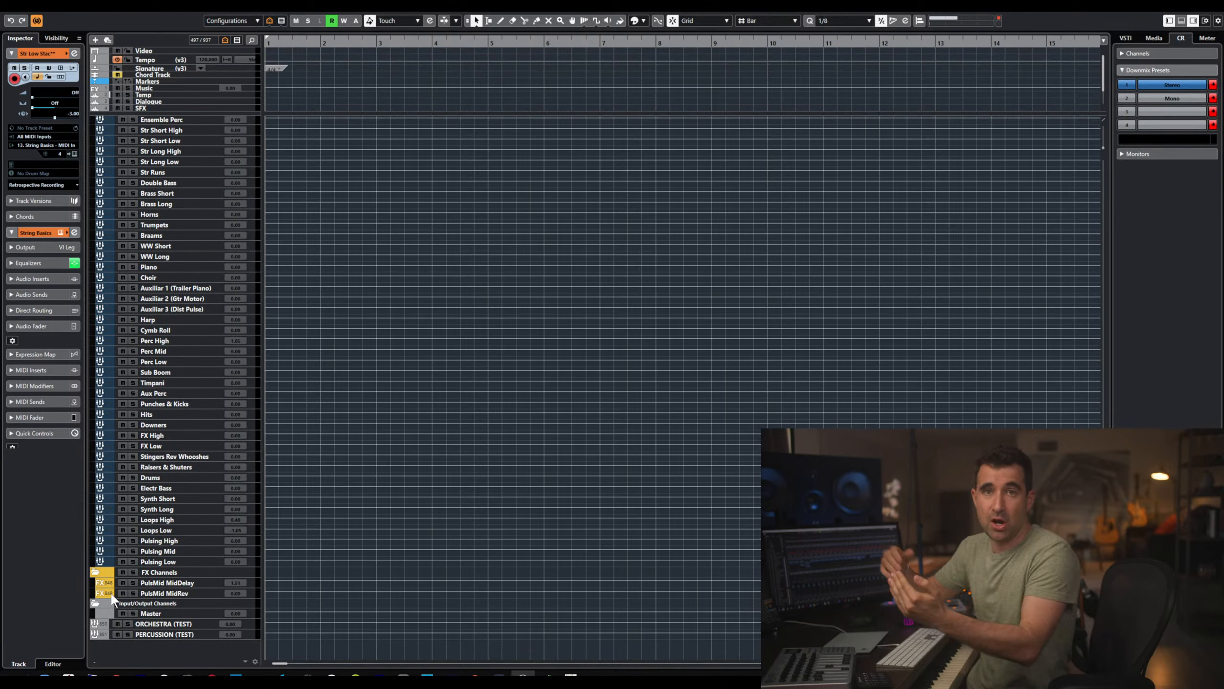
scroll(533, 343, "up", 20)
left_click(482, 312)
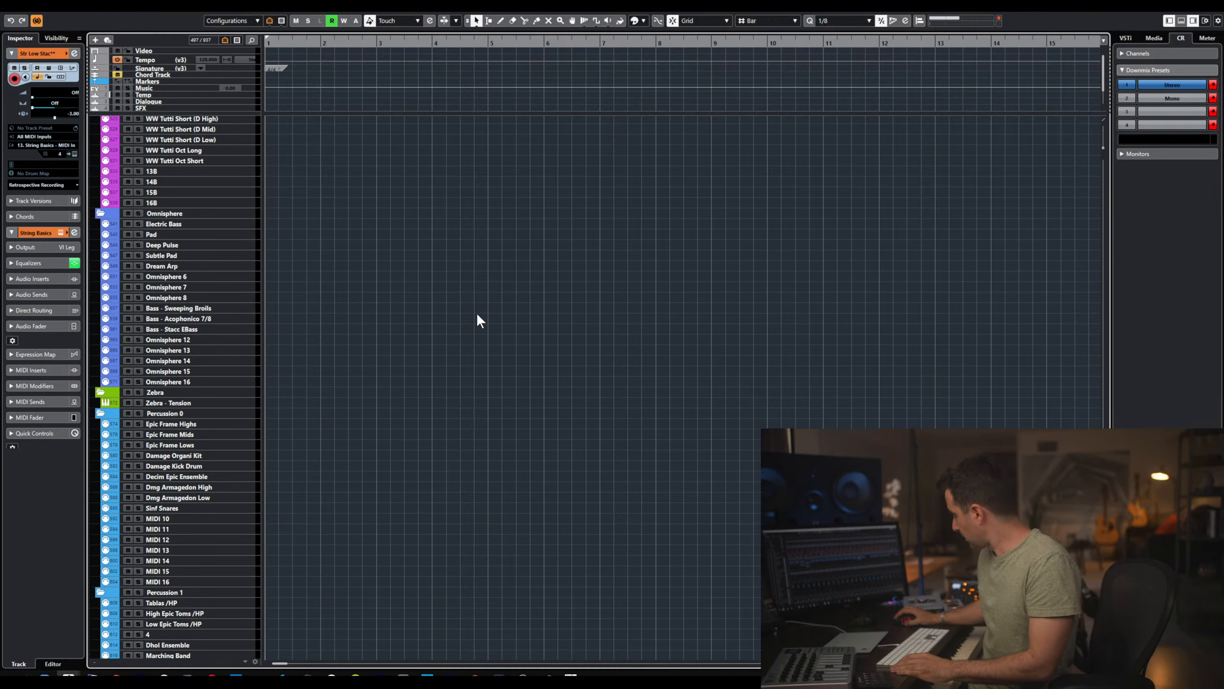
- Apply the All Tracks visibility configuration and look through the full track list up to the Sketching Patches folder
key("5")
key("6")
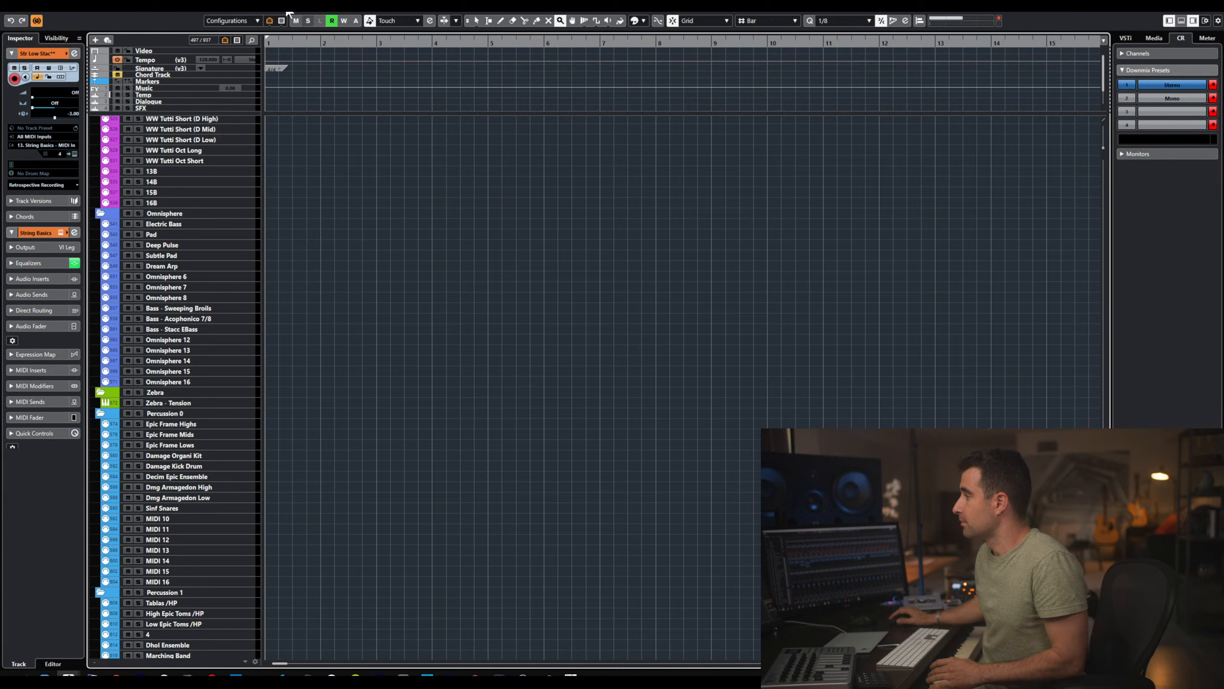
left_click(270, 21)
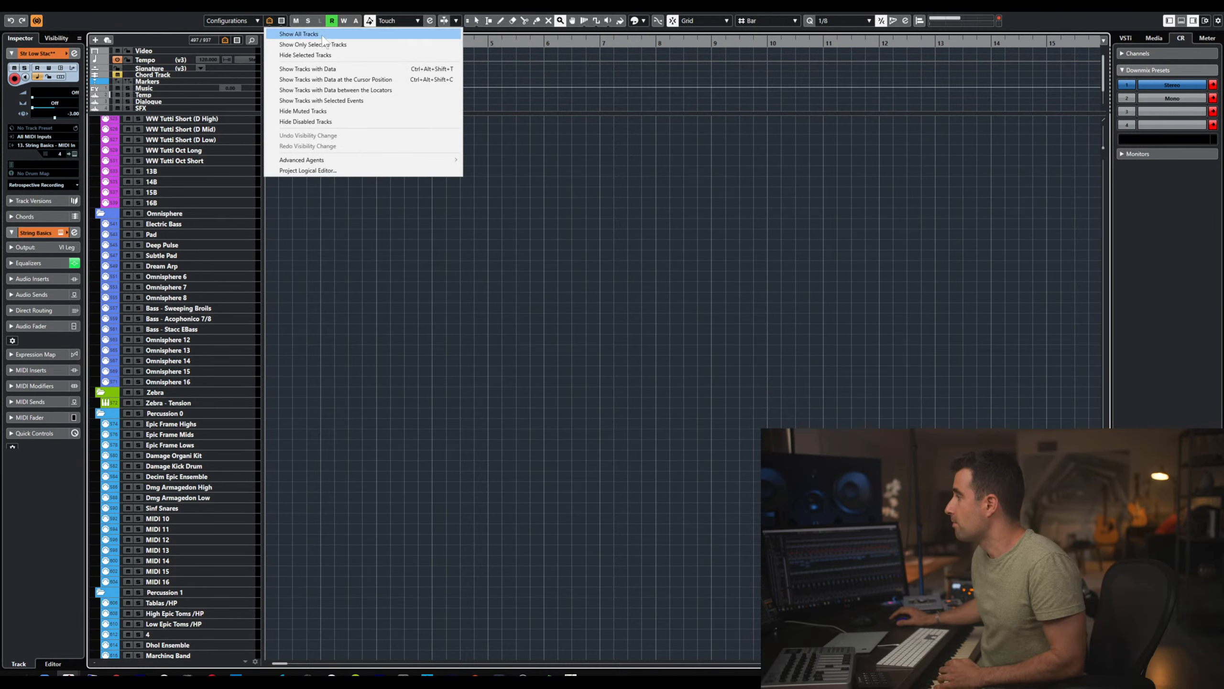
left_click(250, 20)
left_click(249, 21)
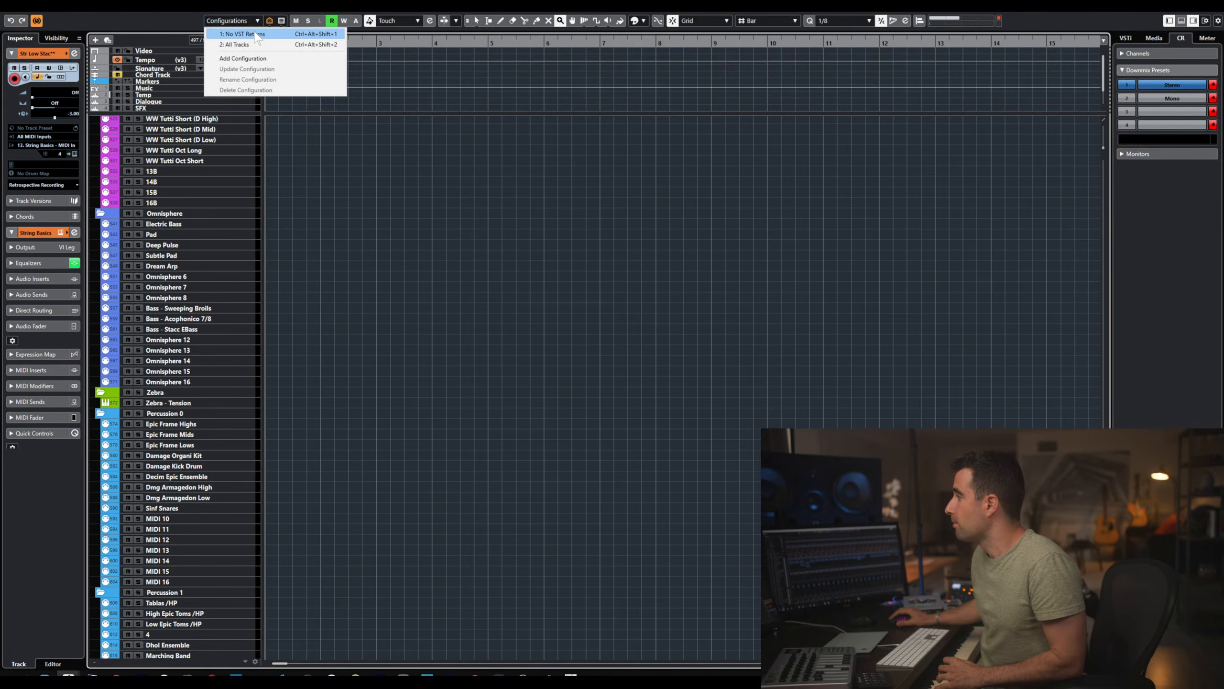
left_click(254, 44)
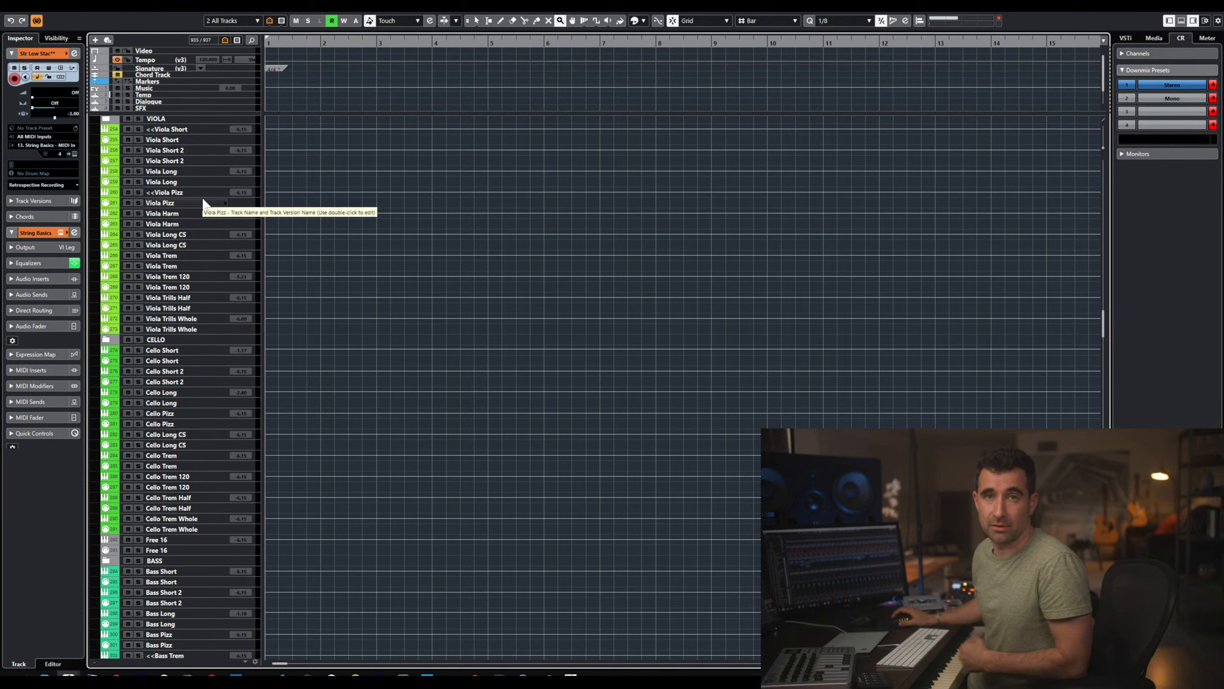
scroll(377, 164, "up", 15)
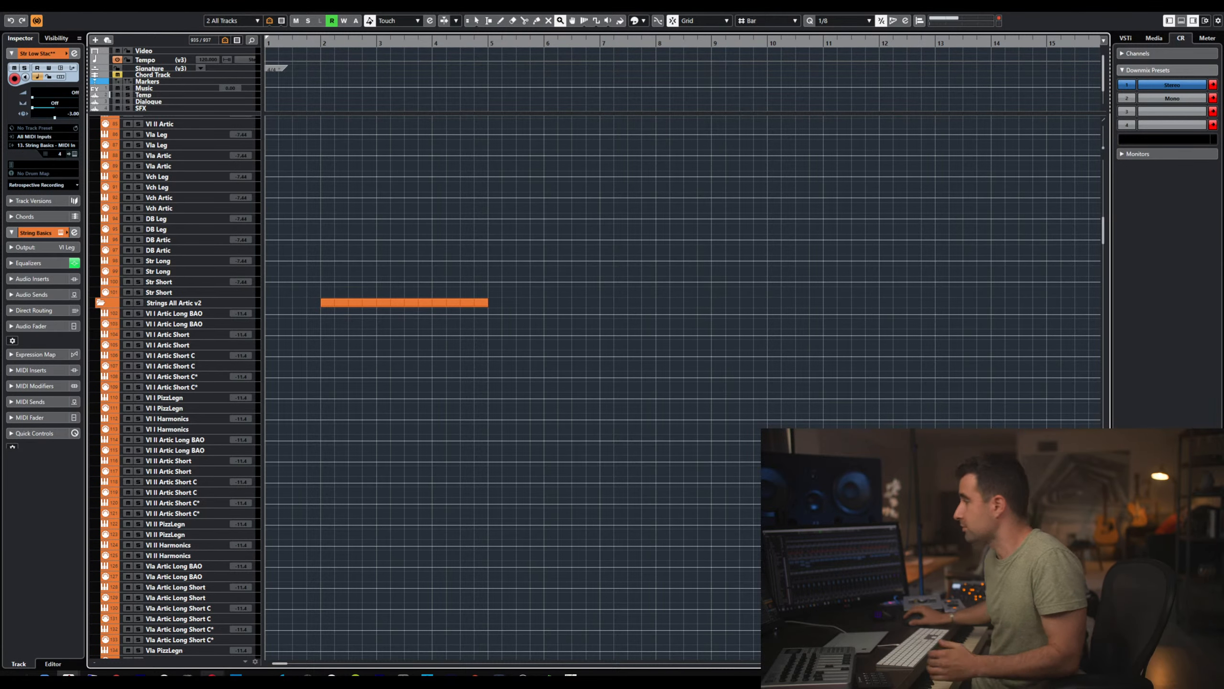
scroll(328, 227, "up", 20)
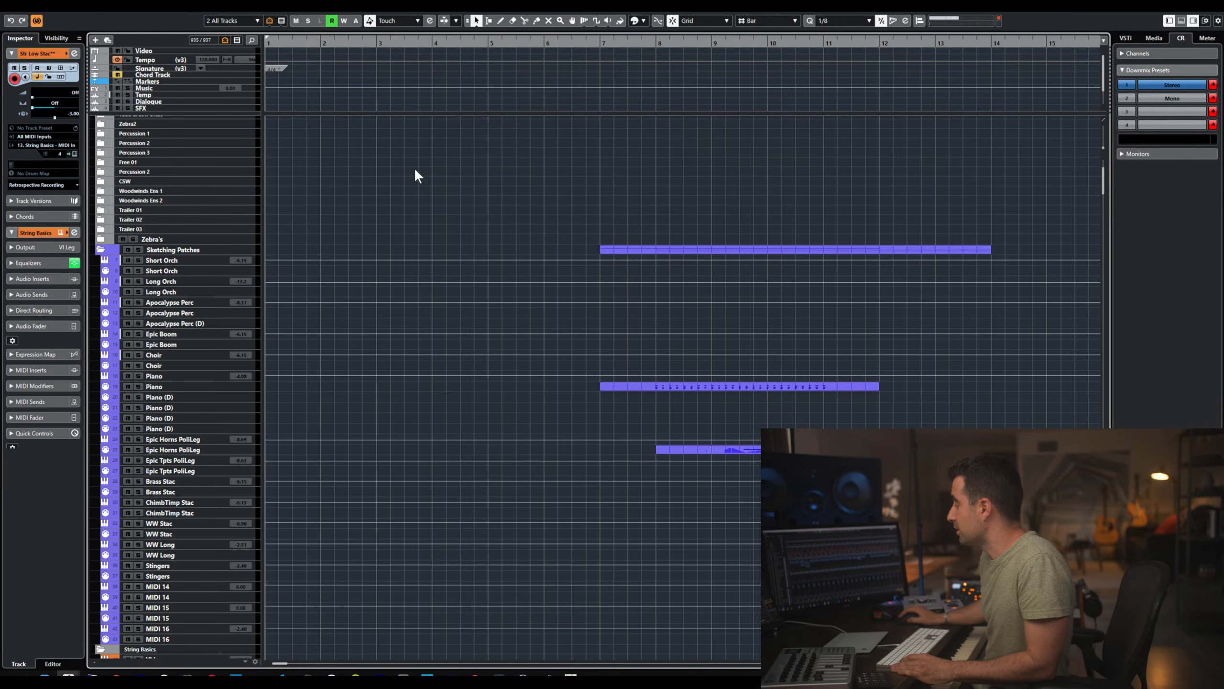
- Apply the No VST Returns visibility configuration and review the instrument tracks from Sketching Patches to Strings All Artic v2
key("alt+1")
scroll(352, 189, "up", 3)
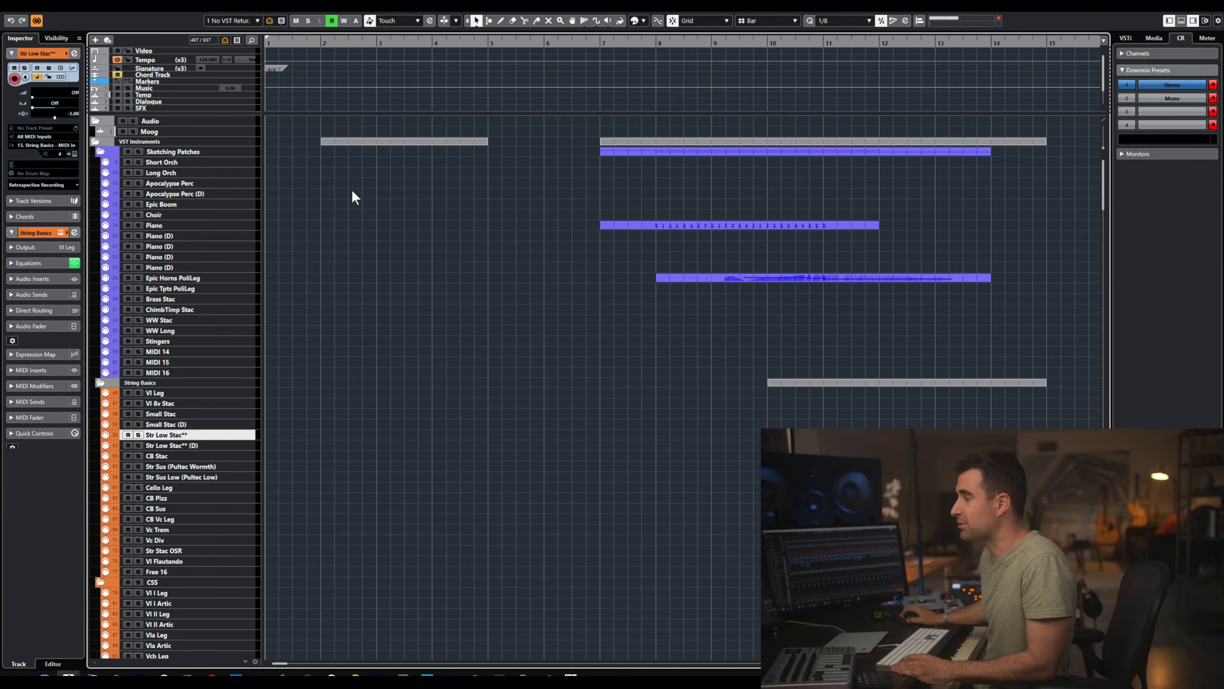
scroll(352, 190, "down", 11)
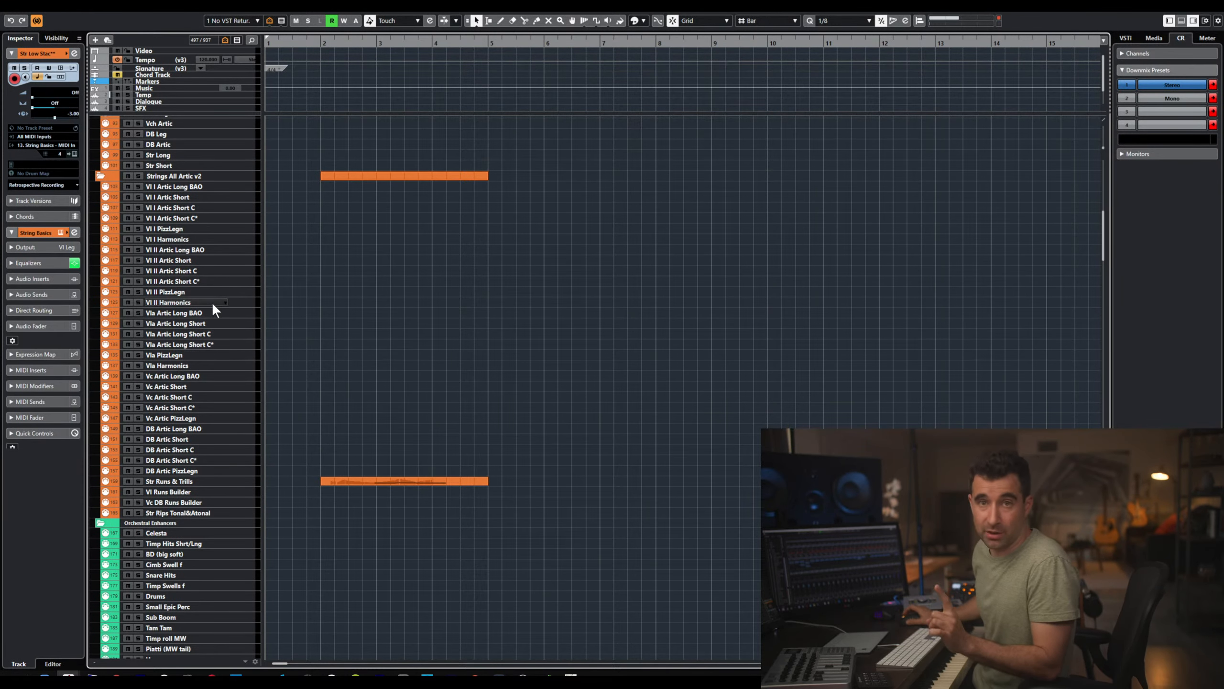
scroll(212, 302, "up", 10)
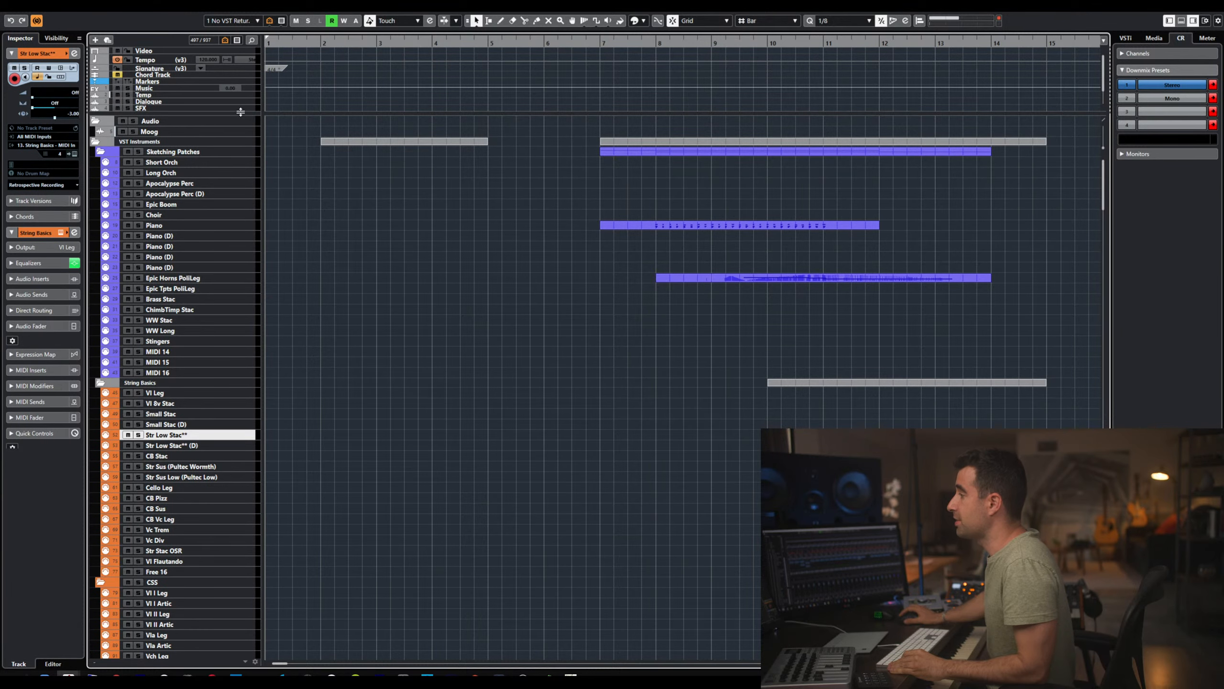
- Enlarge the upper section of the divided track list and save the project as New Template in the New Template folder under Current Movies
left_click_drag(241, 111, 236, 218)
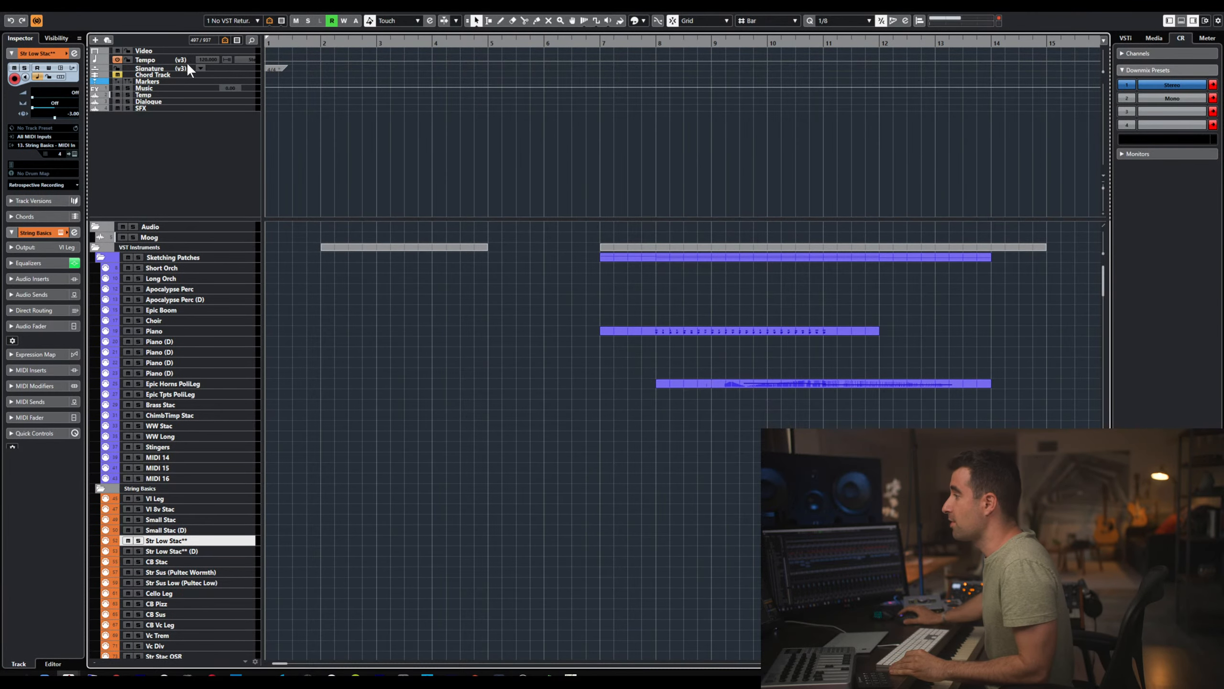
left_click(23, 8)
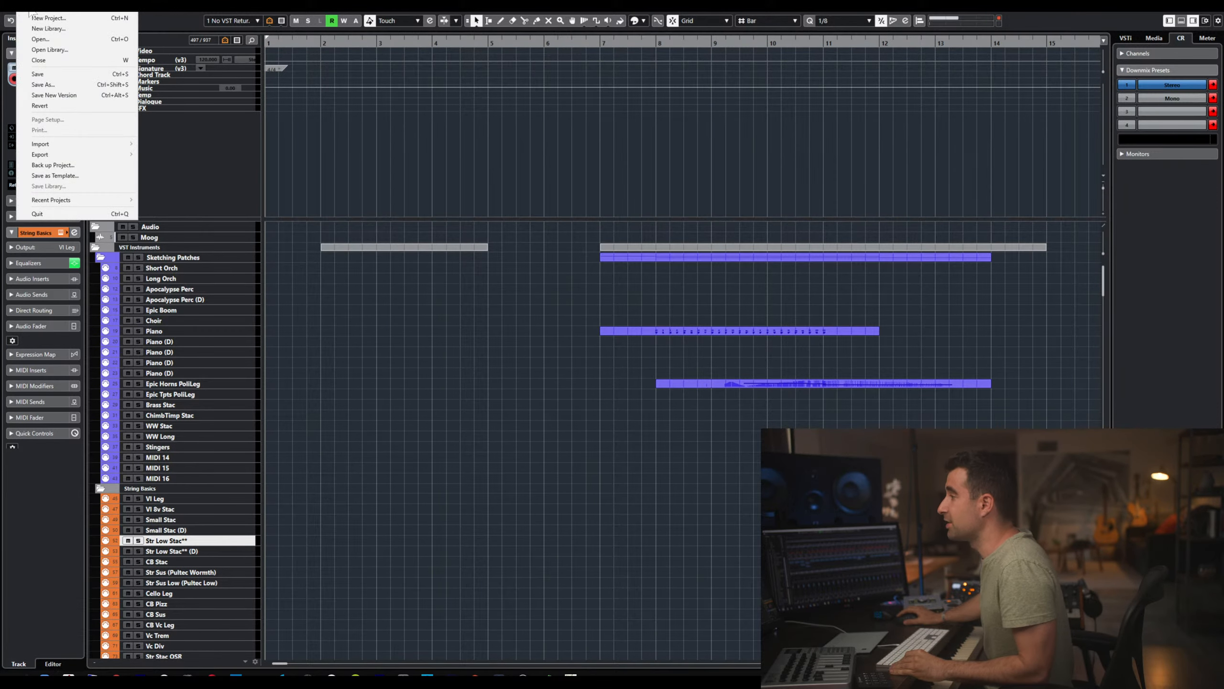
left_click(95, 86)
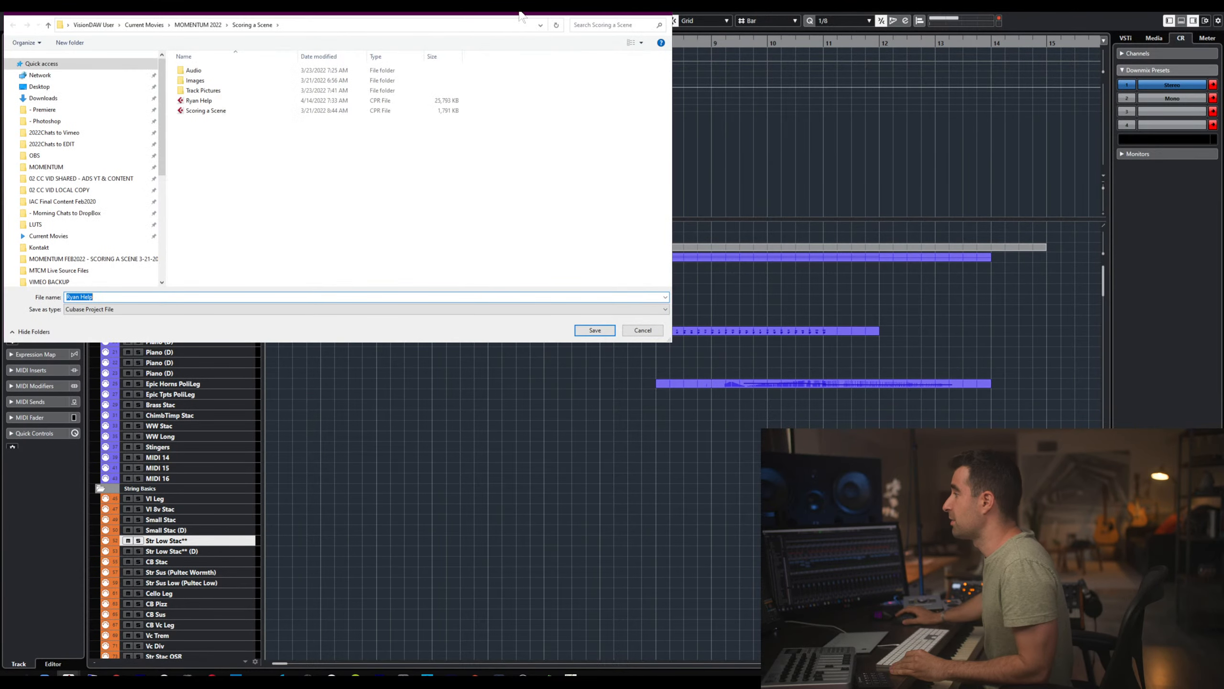
key("Escape")
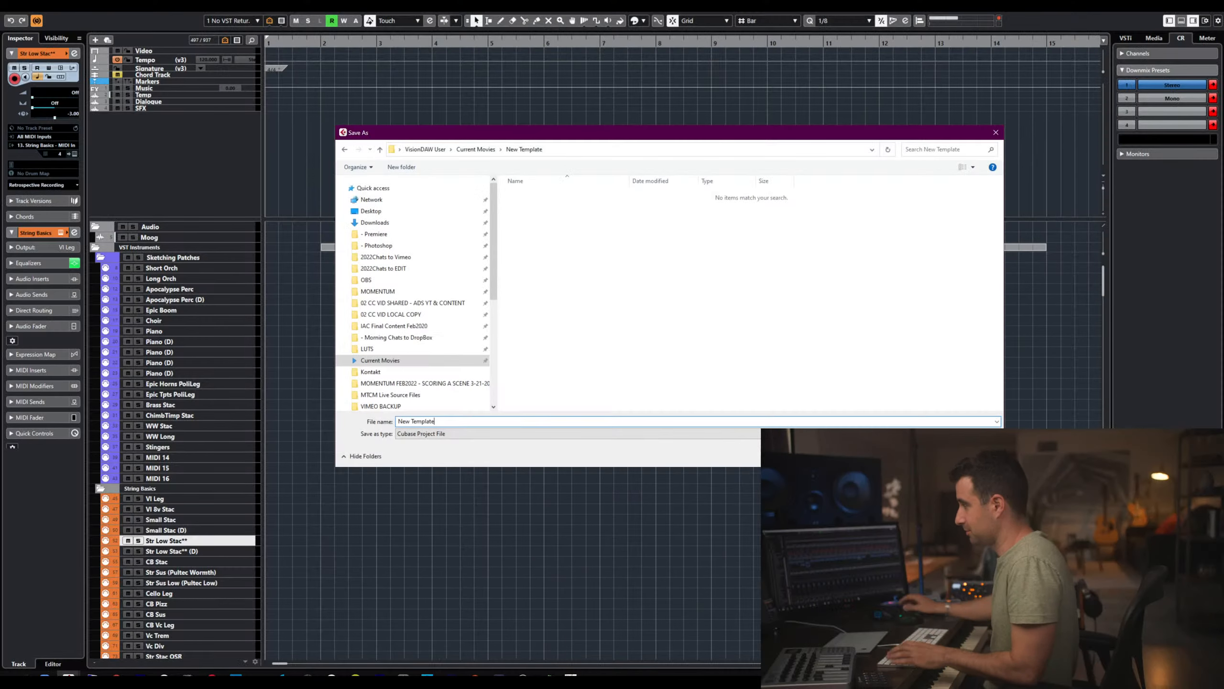
key("Return")
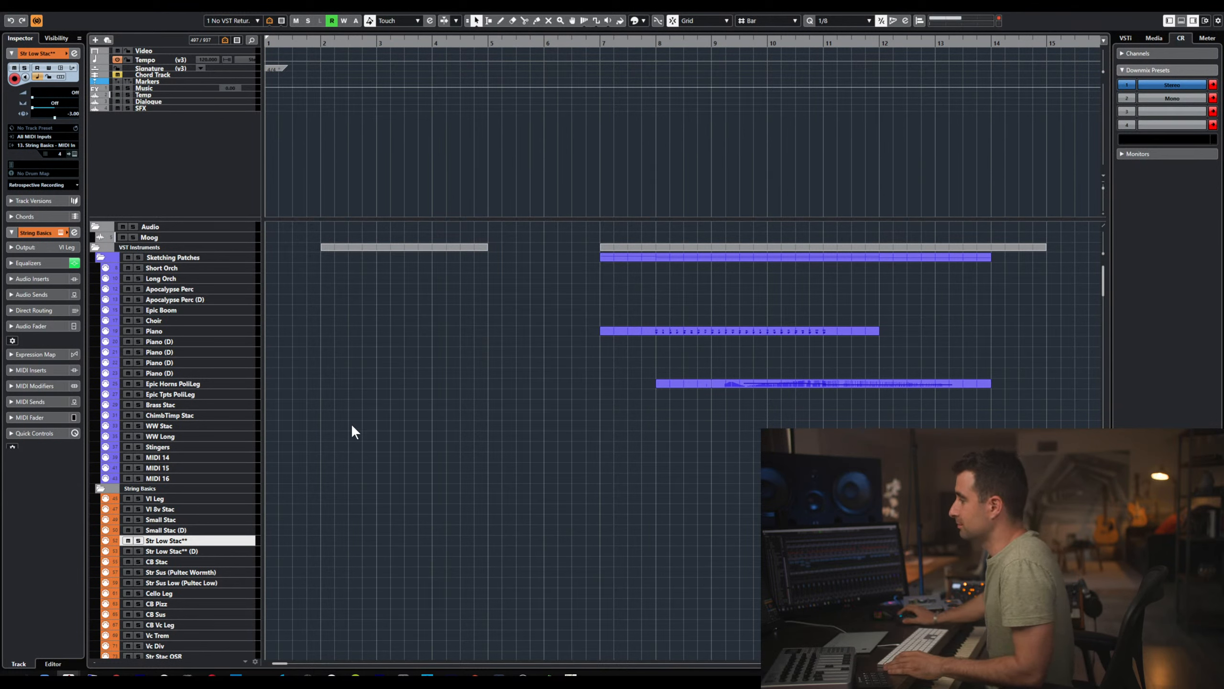
- Select the Short Orch track and add one Kontakt instrument track with its audio output set to Master, closing the plug-in window
left_click(175, 259)
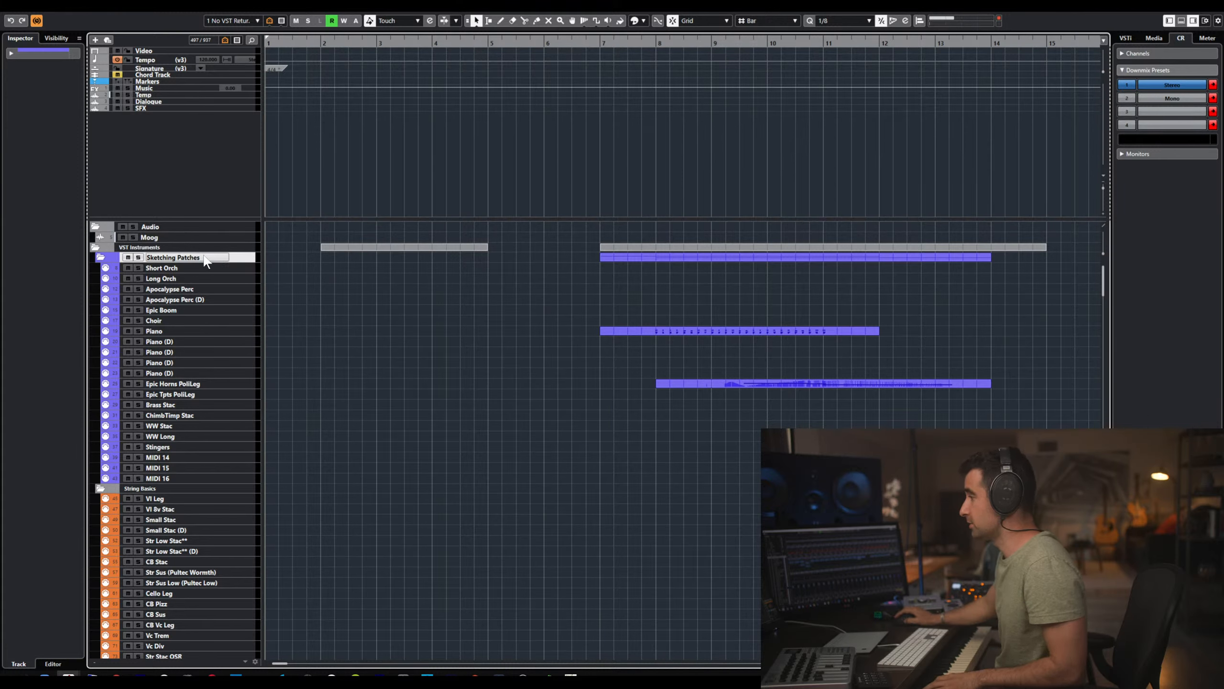
left_click(191, 267)
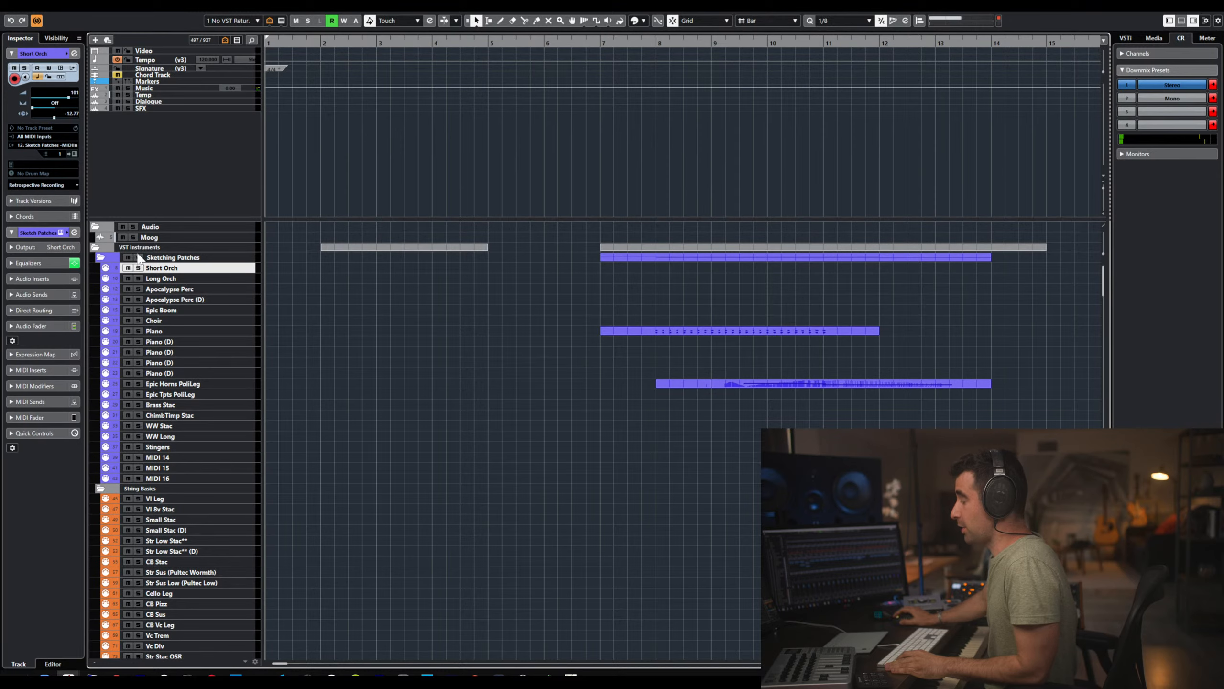
scroll(138, 255, "down", 20)
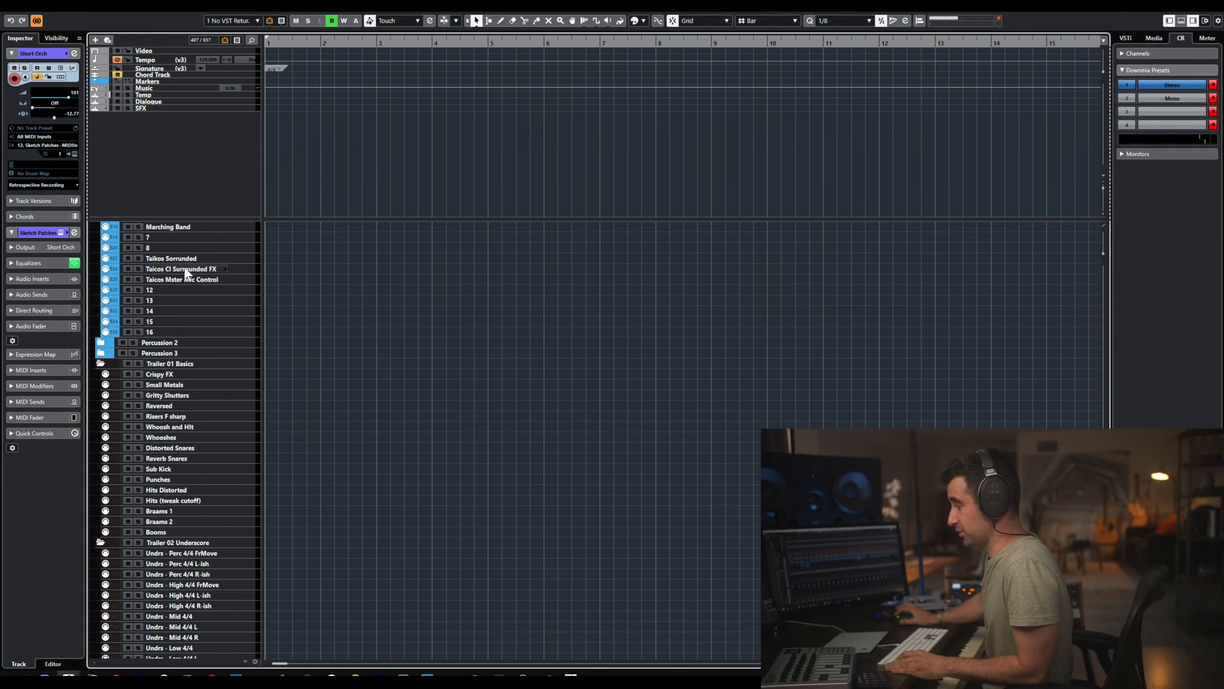
scroll(184, 268, "down", 15)
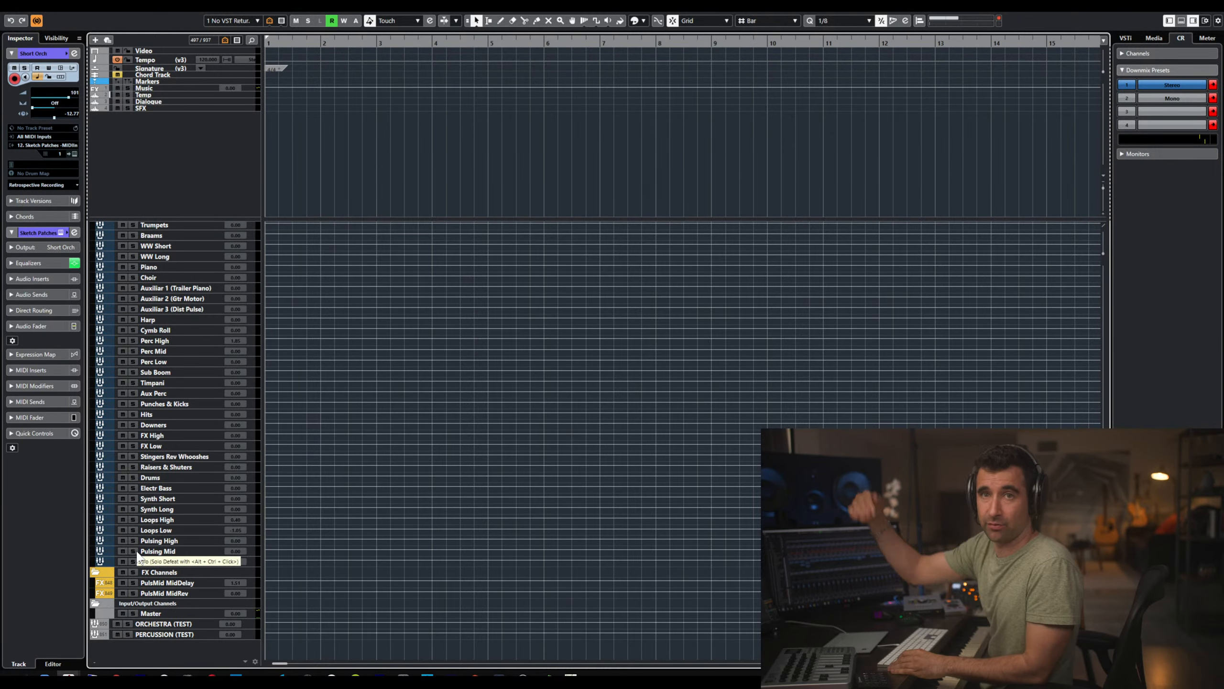
right_click(131, 648)
left_click(113, 653)
right_click(115, 656)
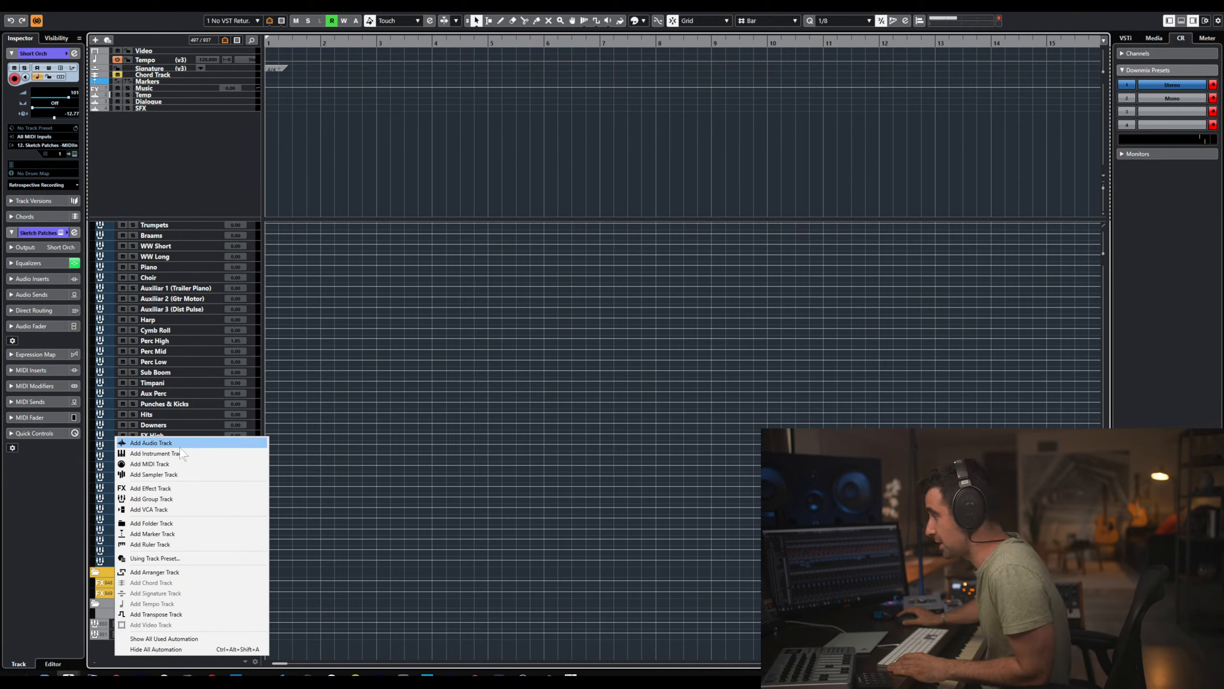
left_click(200, 454)
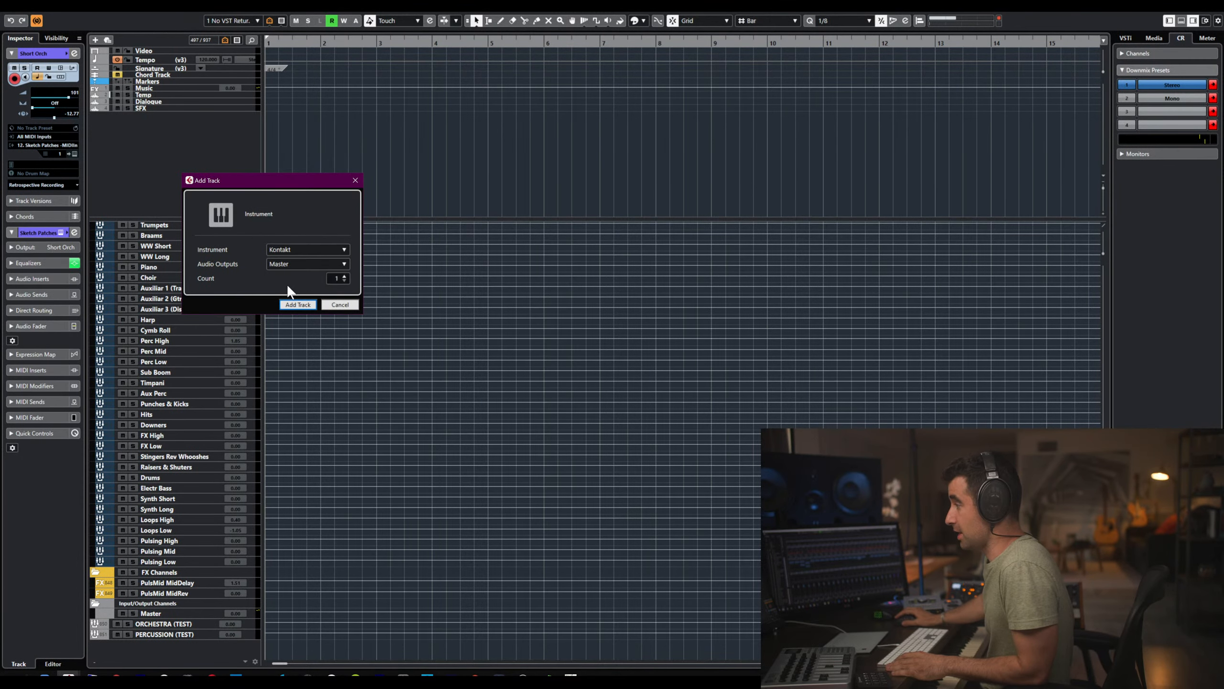
left_click(298, 305)
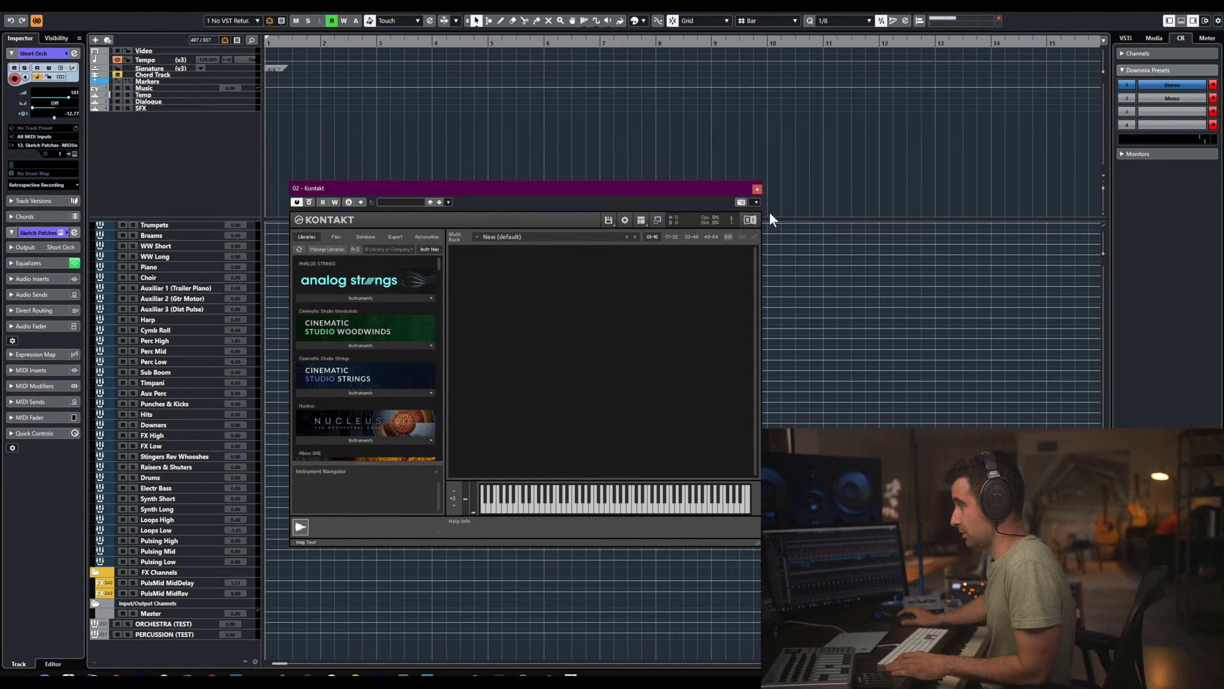
left_click(756, 188)
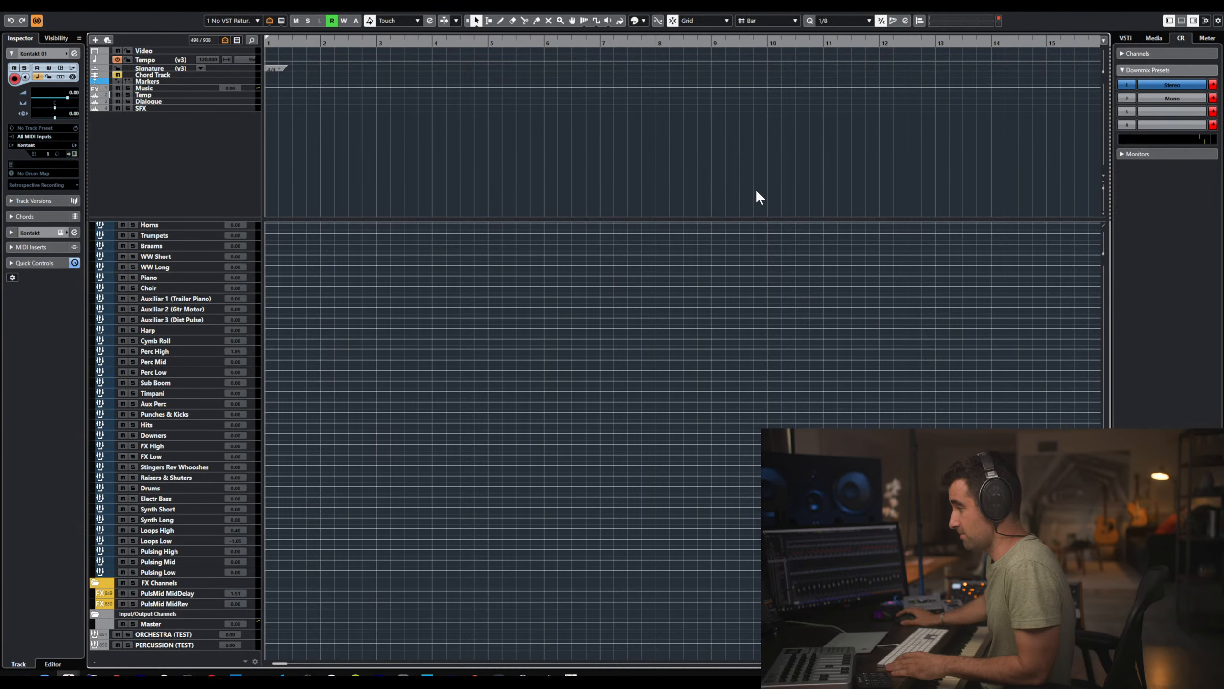
- Move the new Kontakt track above the Audio folder and rename it Short Orch
scroll(175, 439, "down", 20)
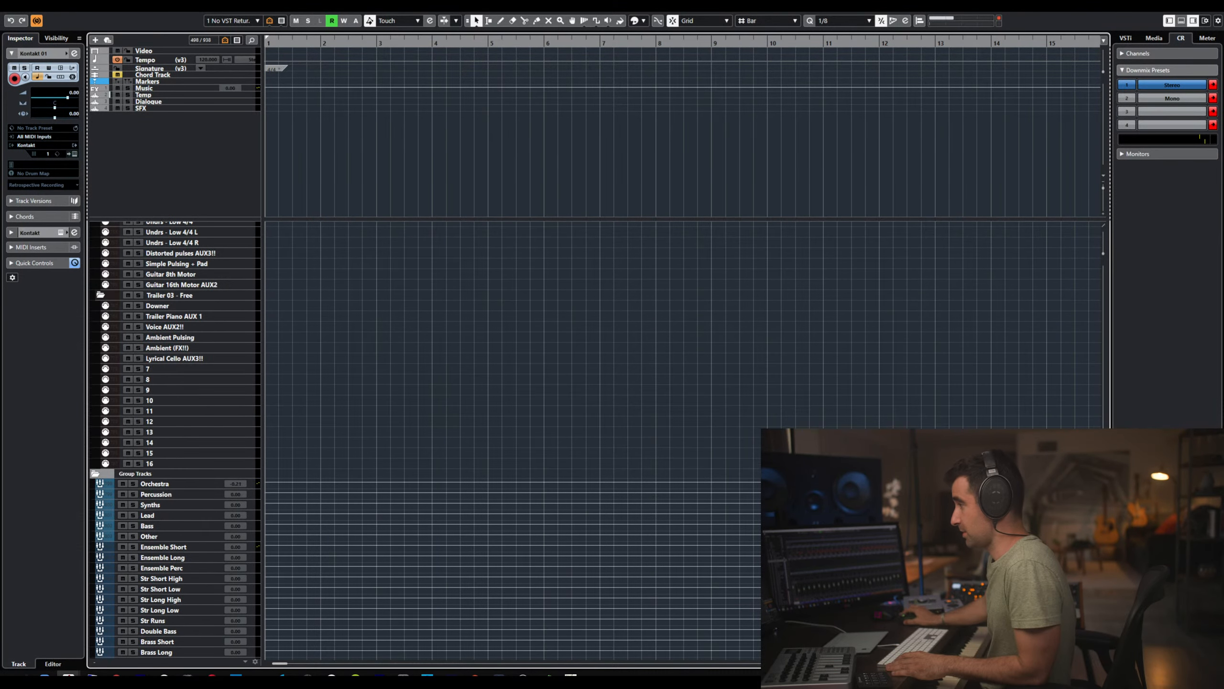
scroll(175, 439, "up", 20)
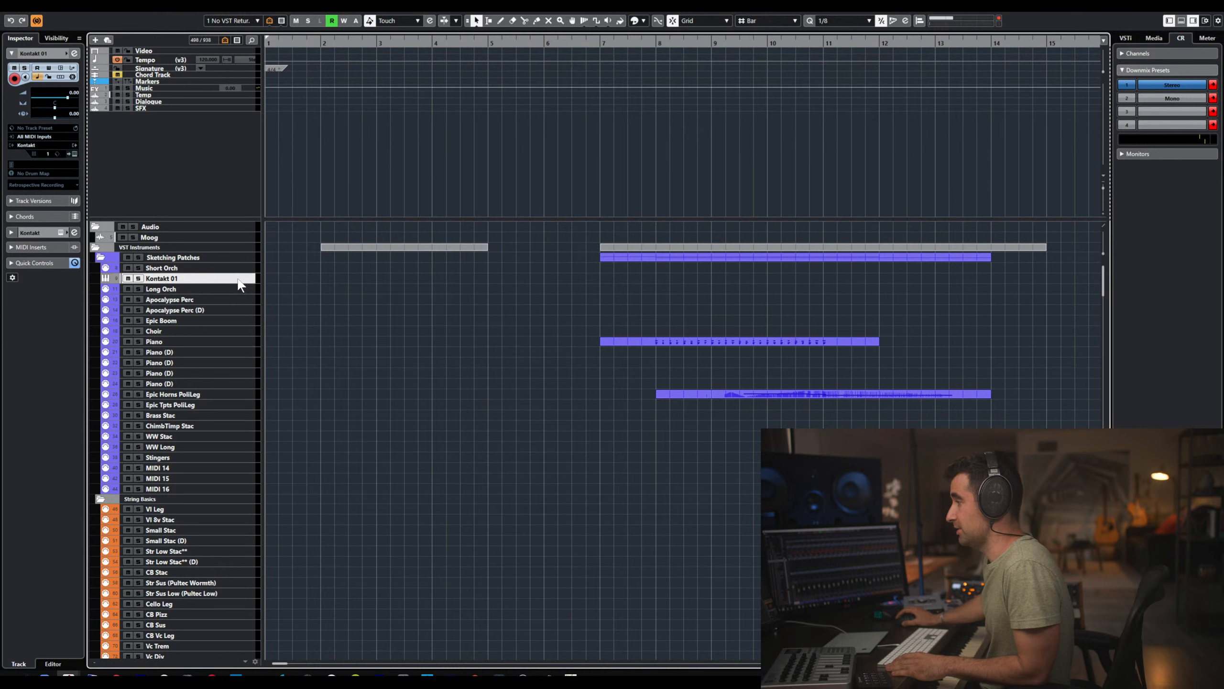
left_click_drag(238, 265, 228, 225)
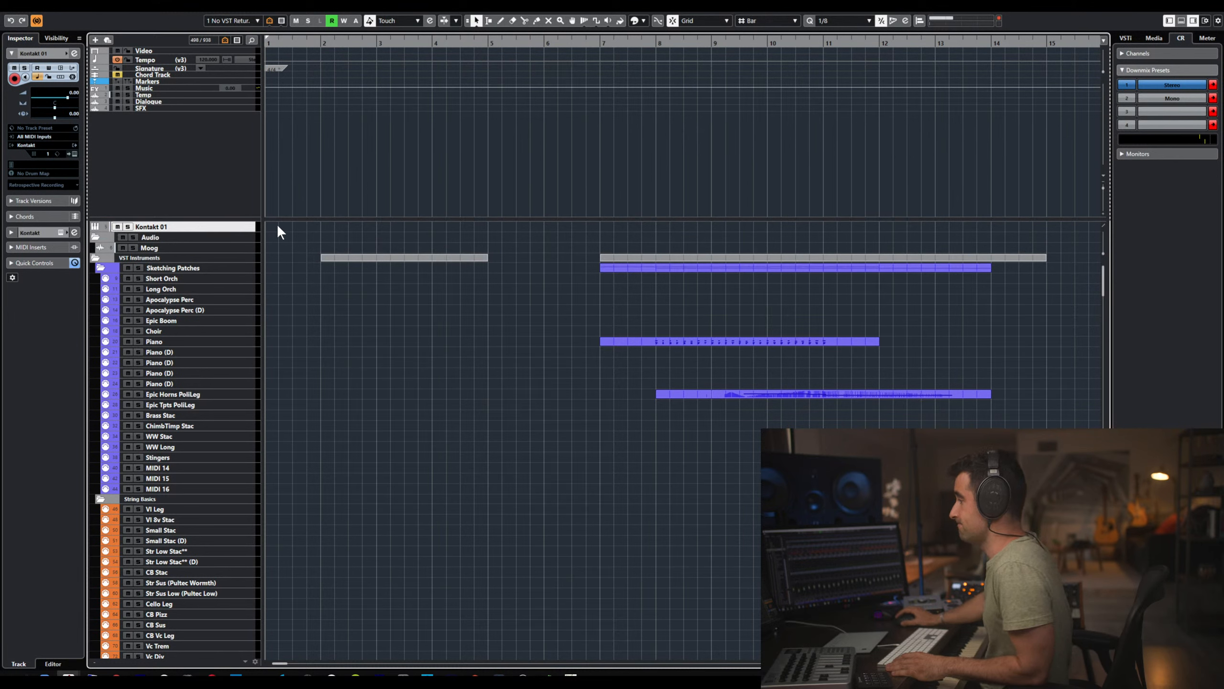
double_click(169, 279)
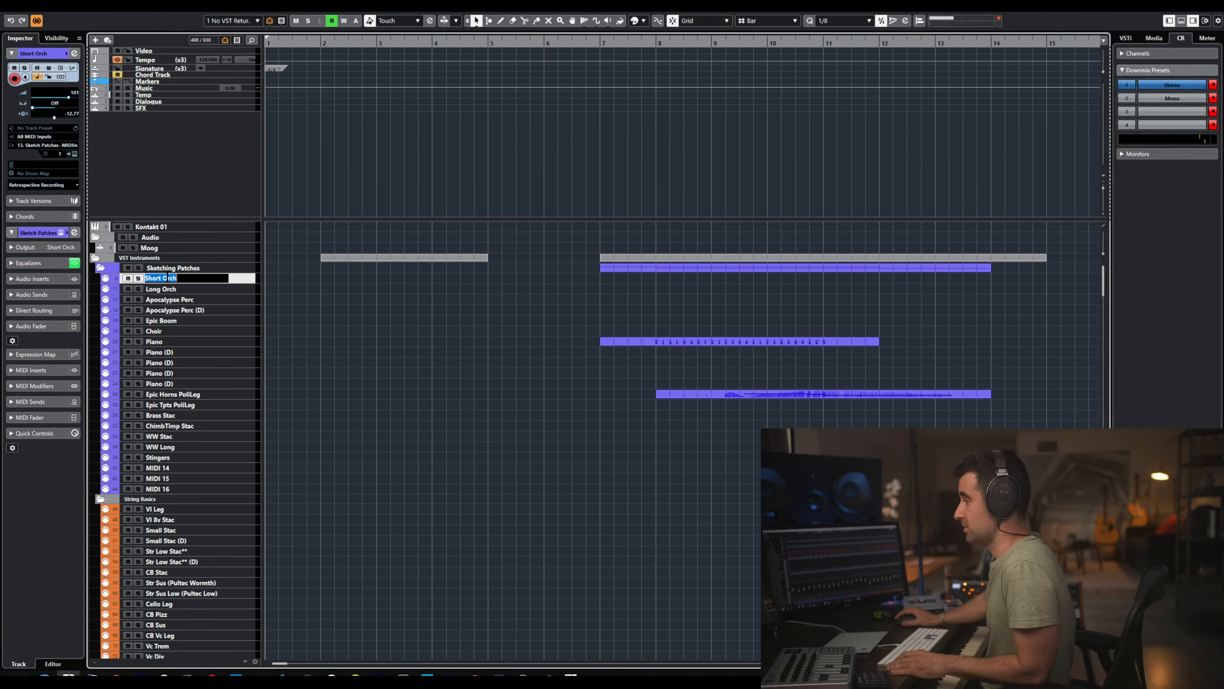
left_click(156, 226)
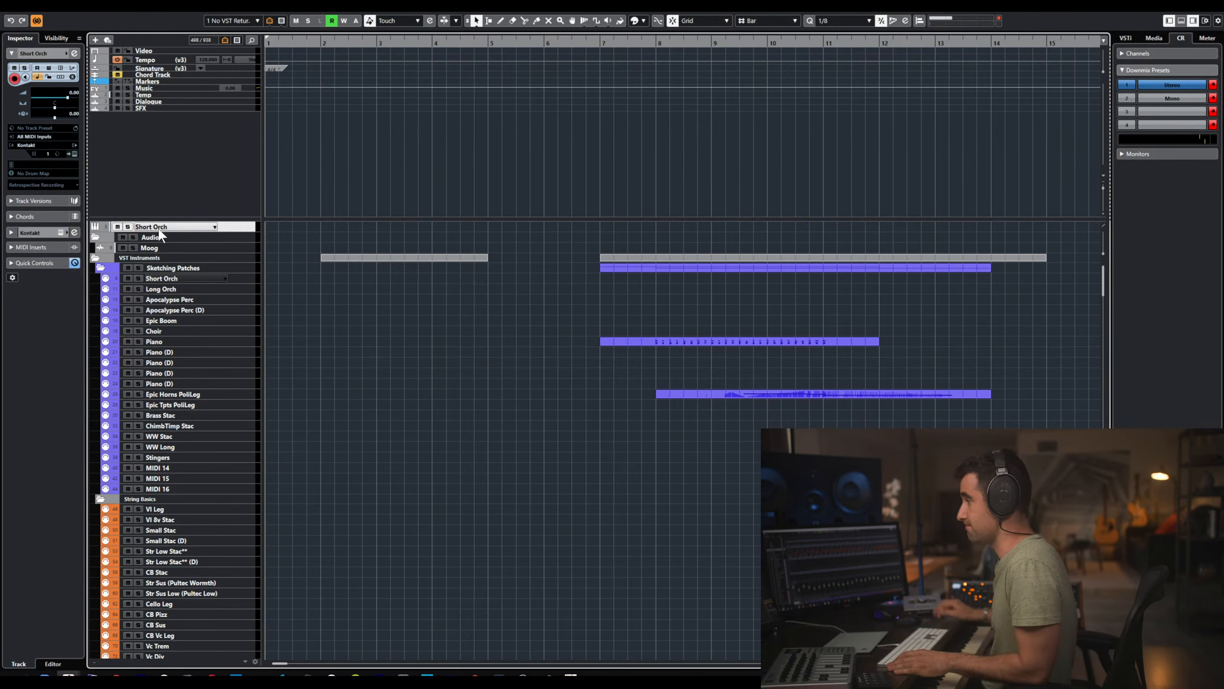
- Switch to Vienna Ensemble Pro in the remote desktop session and open the Short Orch channel's Kontakt in the Sketch Patches instance
key("alt+Tab")
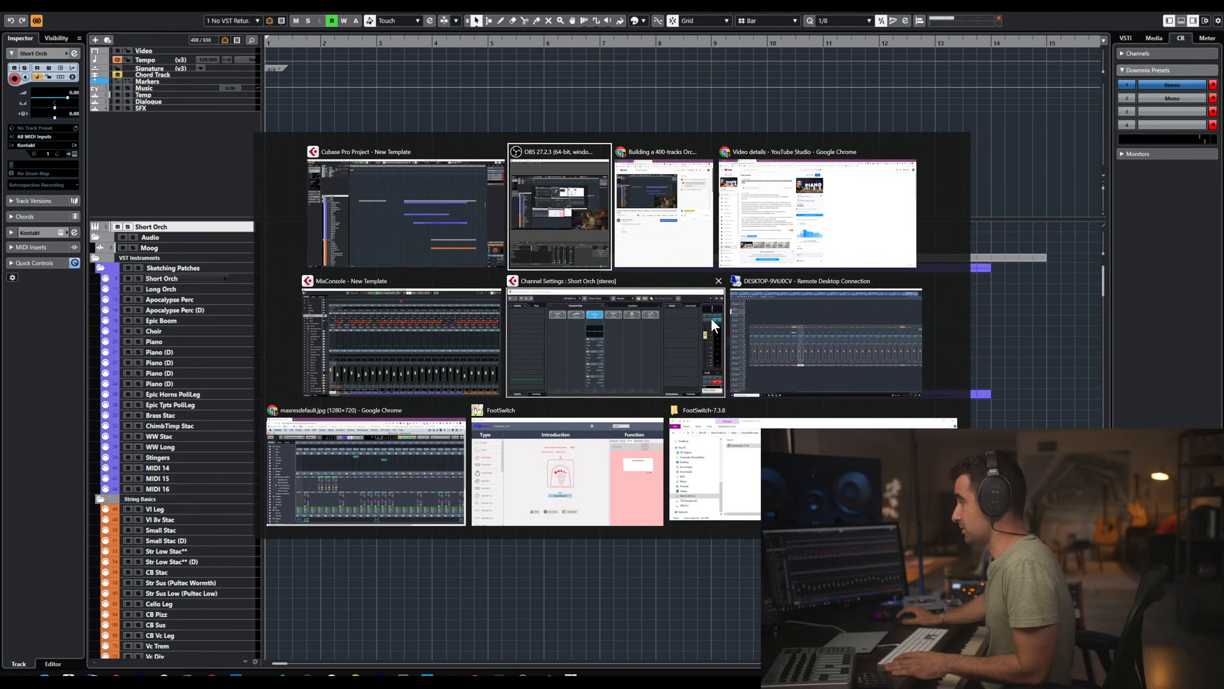
left_click(744, 306)
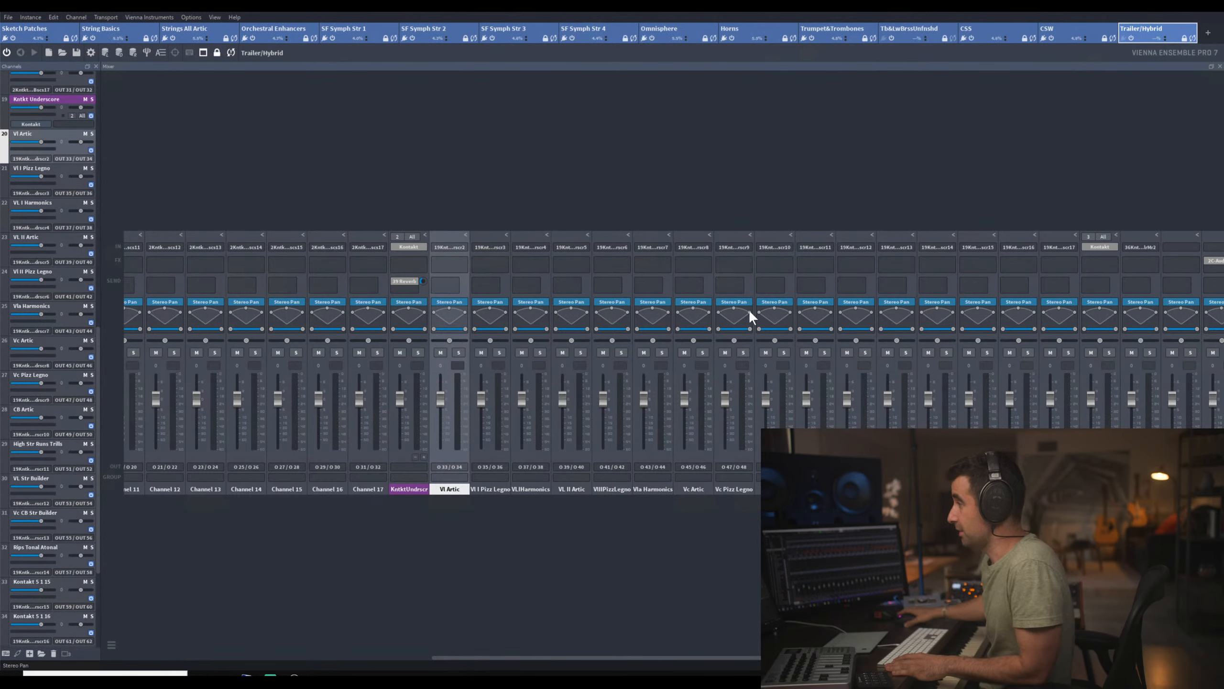
left_click(43, 26)
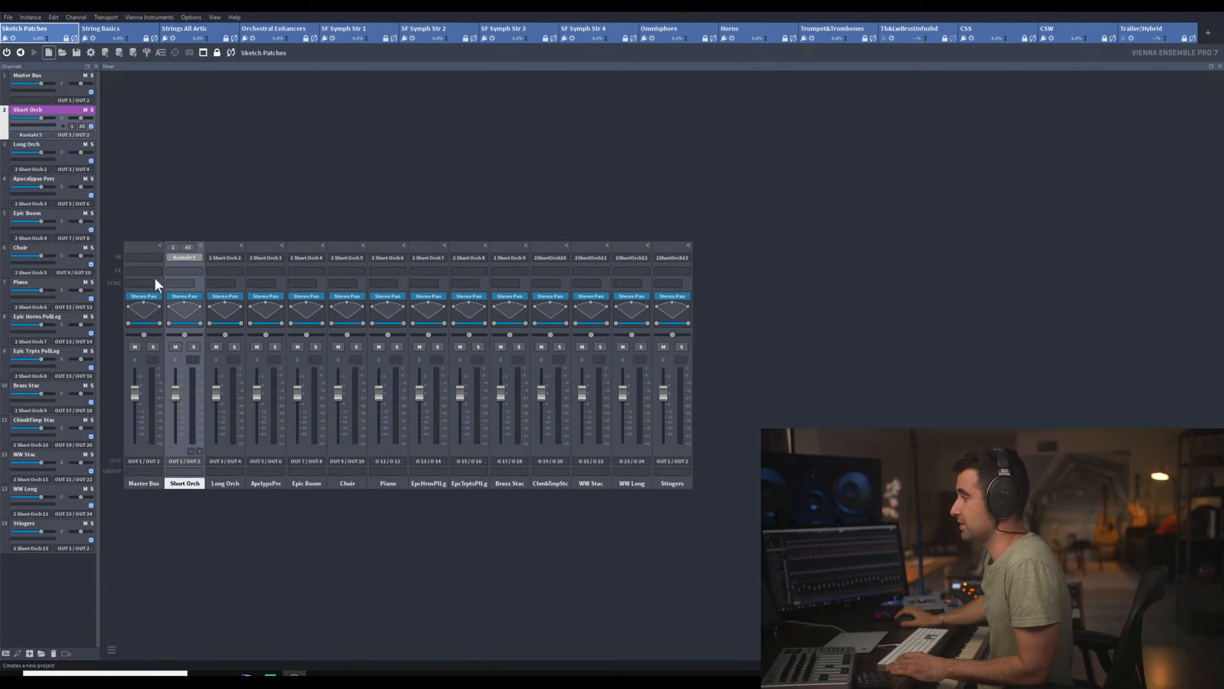
left_click(185, 257)
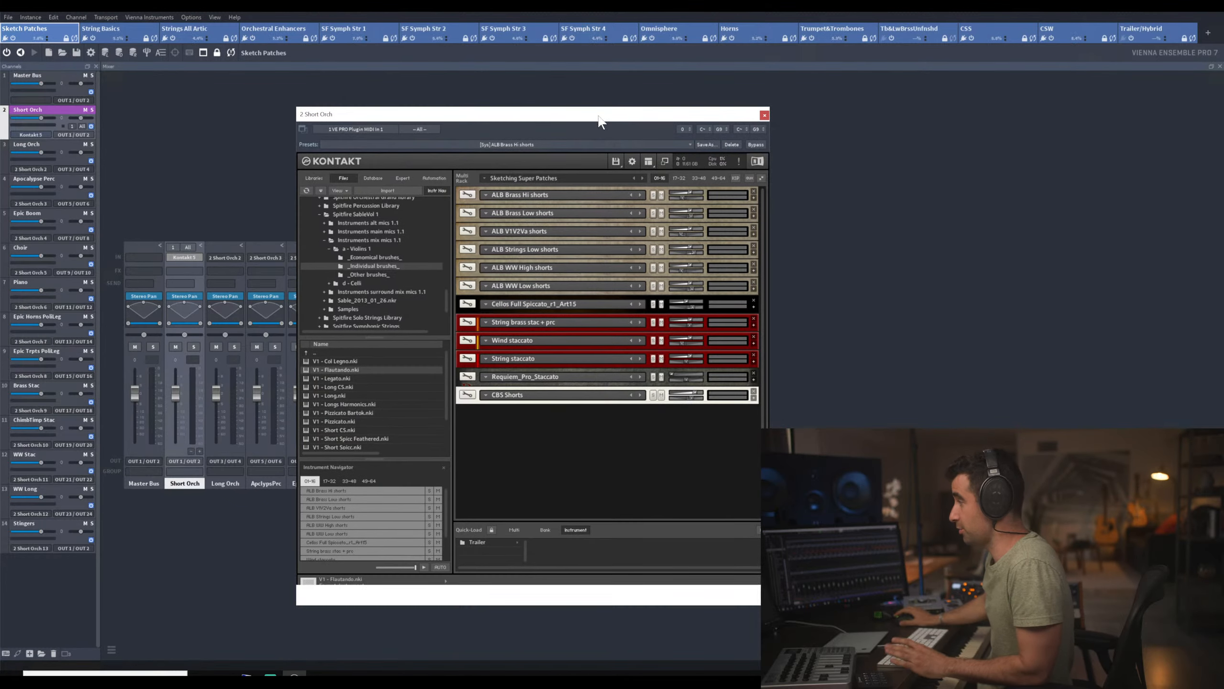
- Save the Short Orch Kontakt multi as Sketching Super Patches v2 in the Kontakt templates folder
left_click(618, 161)
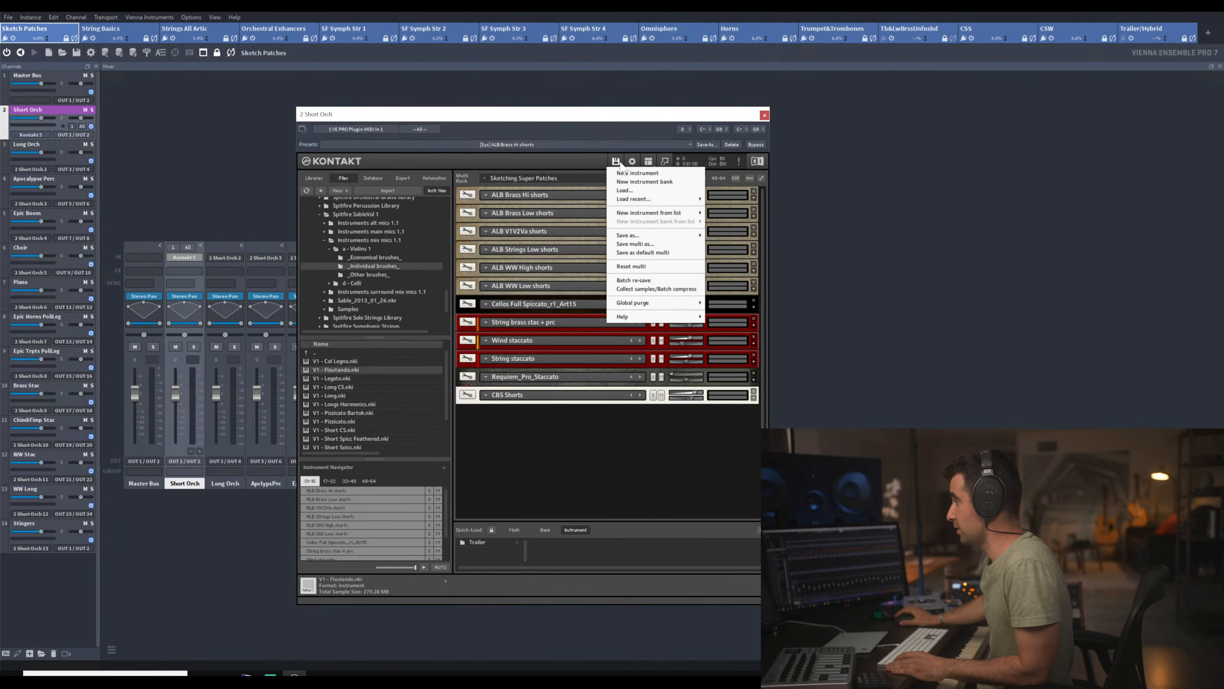
left_click(666, 230)
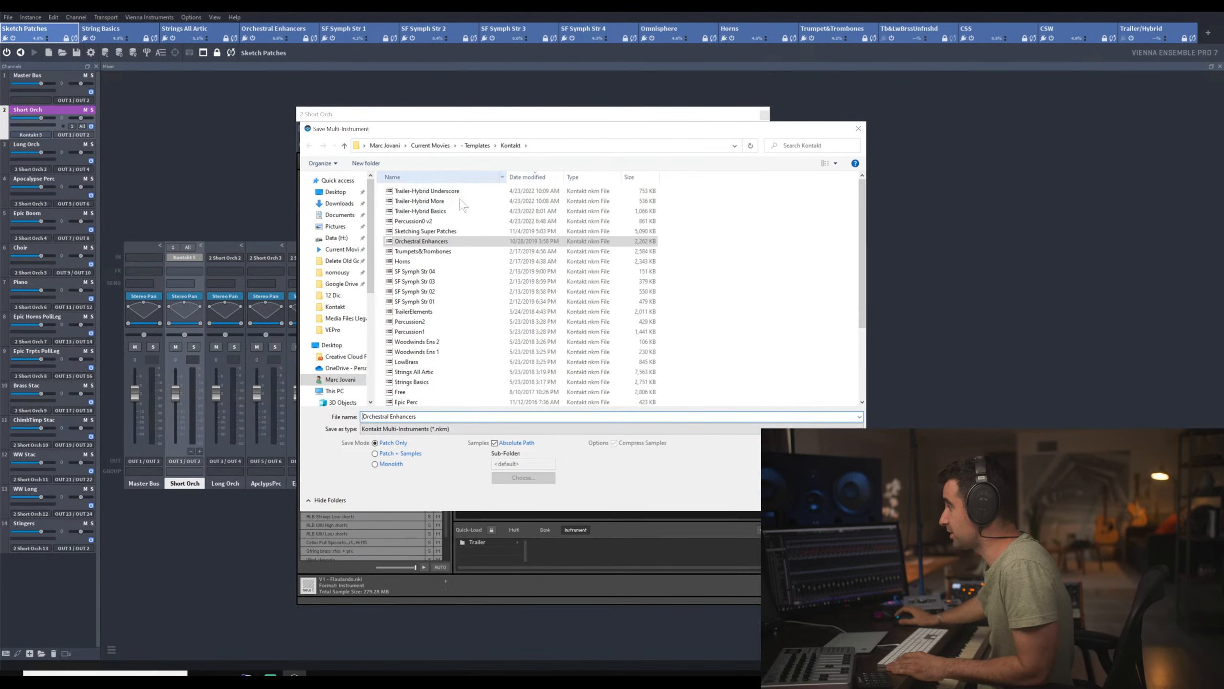
left_click(460, 233)
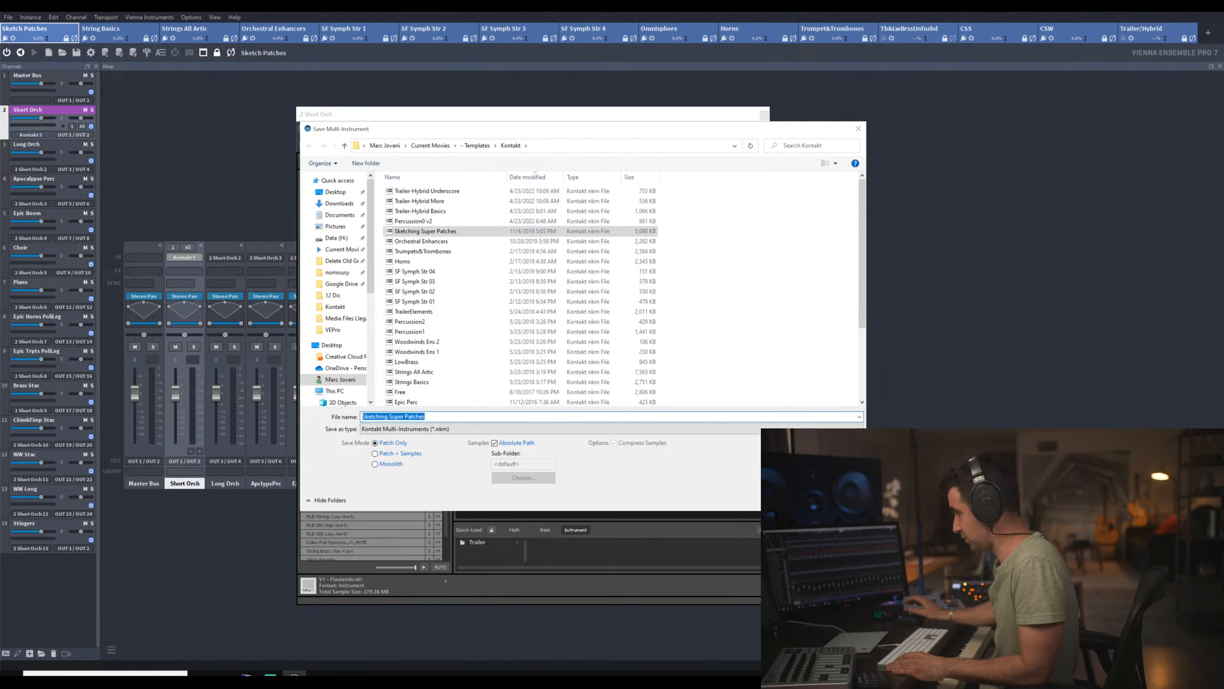
key("End")
type("v2")
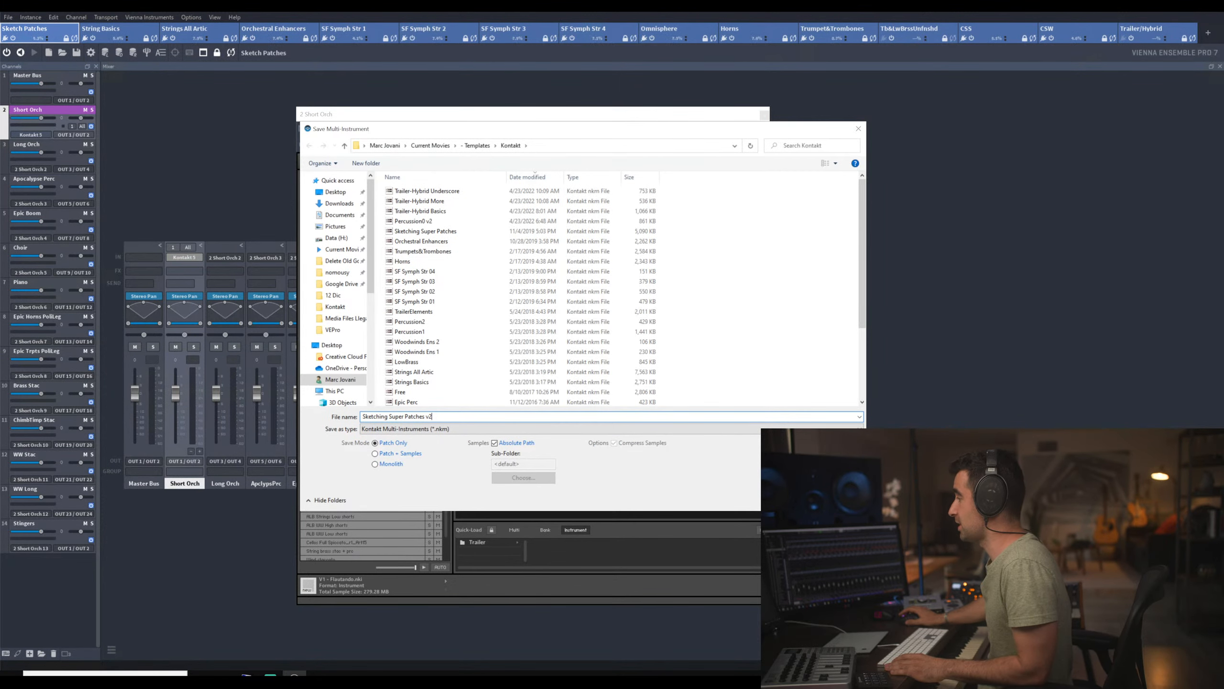
key("Return")
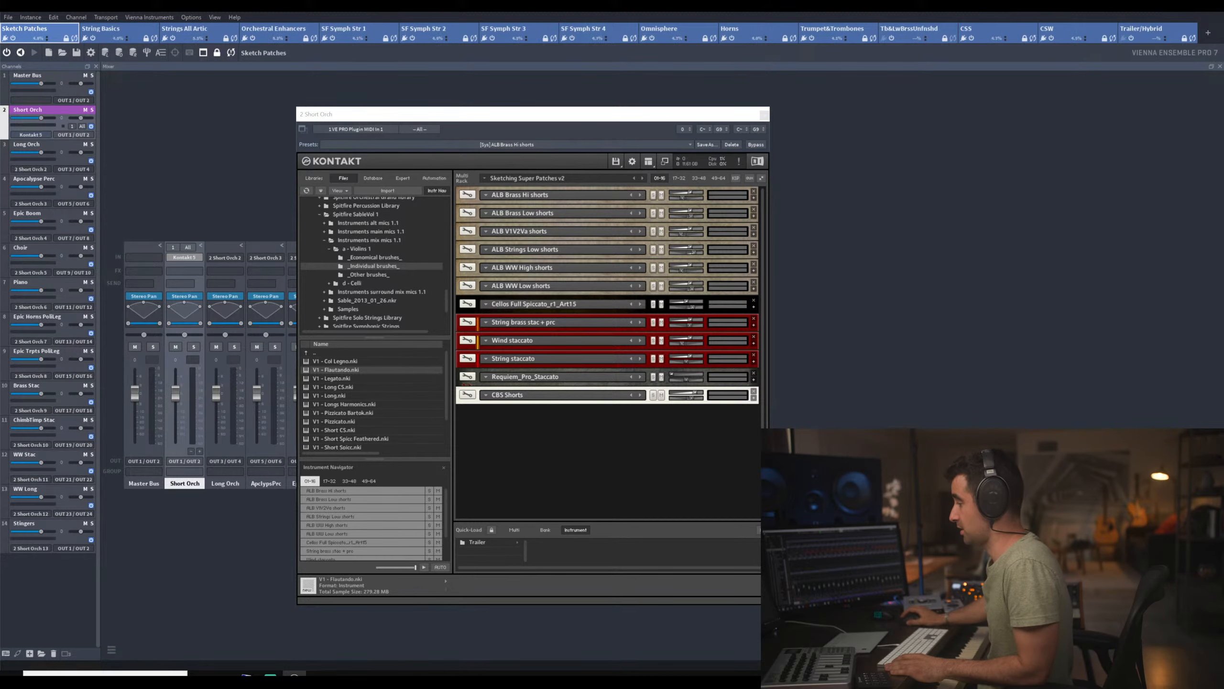
key("super+e")
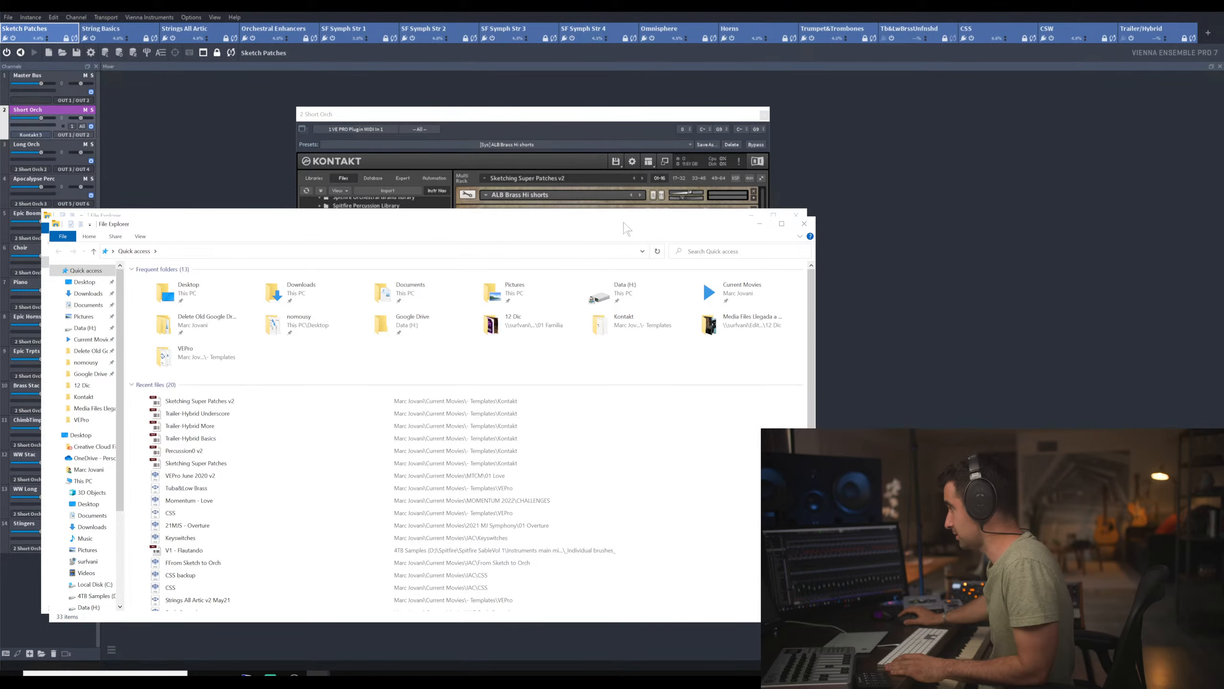
left_click_drag(627, 228, 919, 175)
left_click(951, 186)
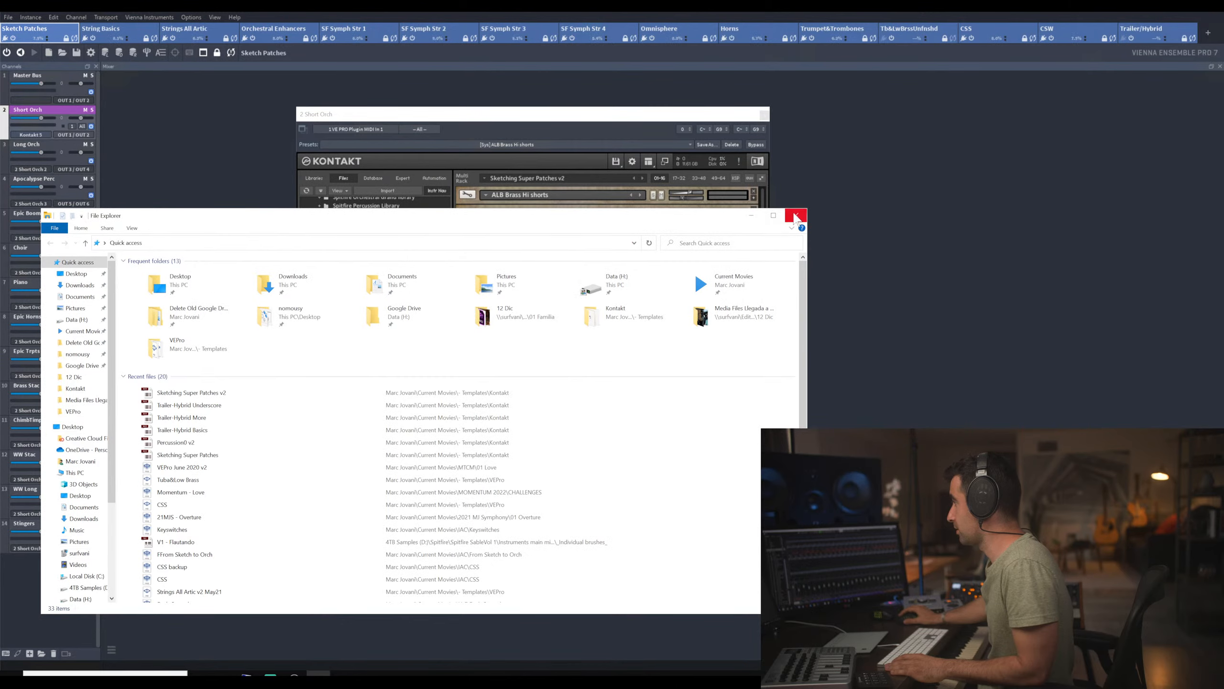
left_click(795, 216)
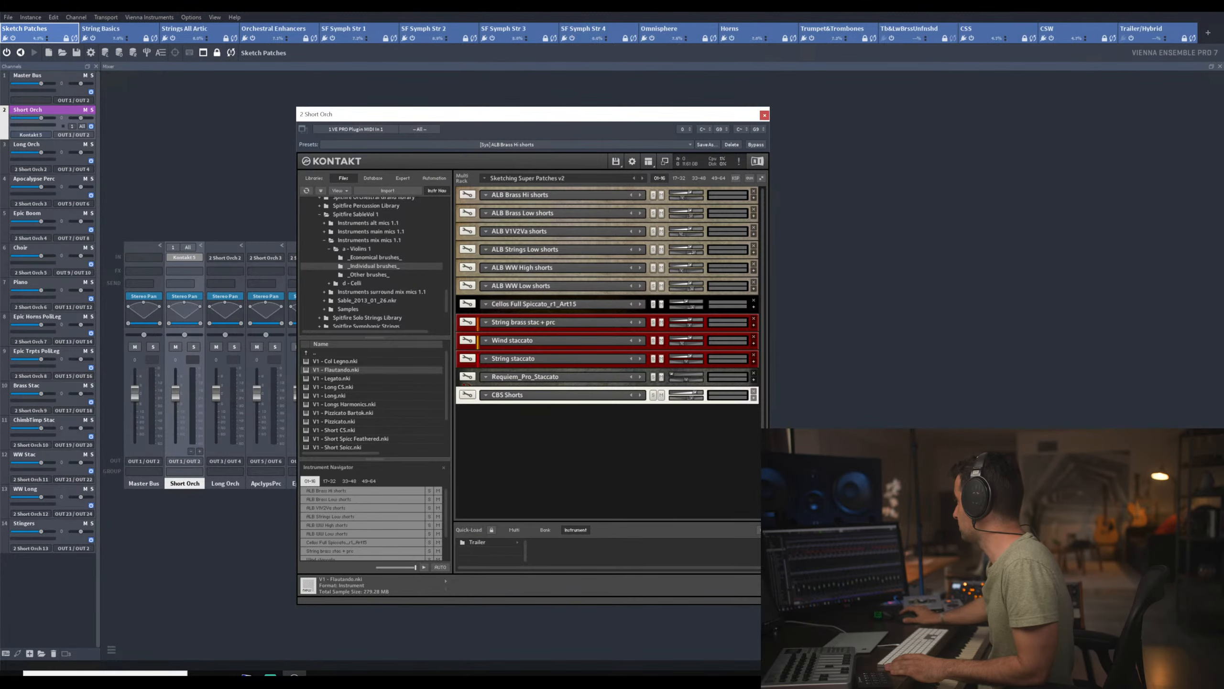
- Switch back to the local machine and, in File Explorer, open the remote DESKTOP computer among the network locations
key("alt+Tab")
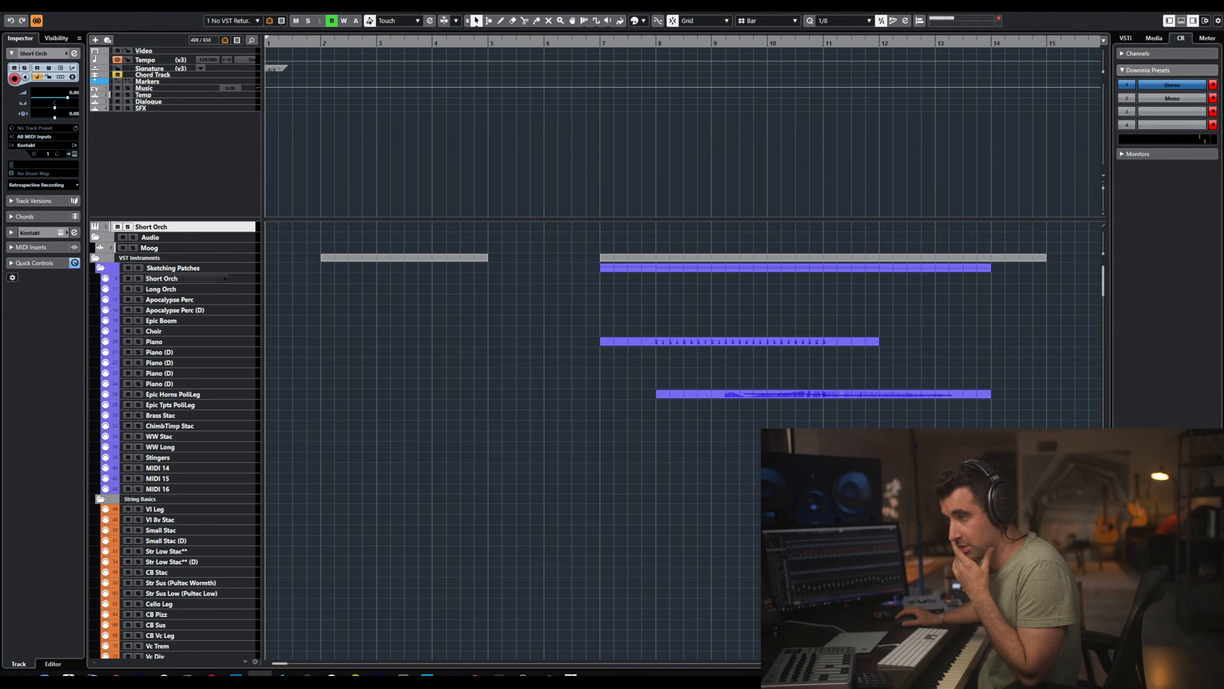
left_click_drag(0, 299, 408, 106)
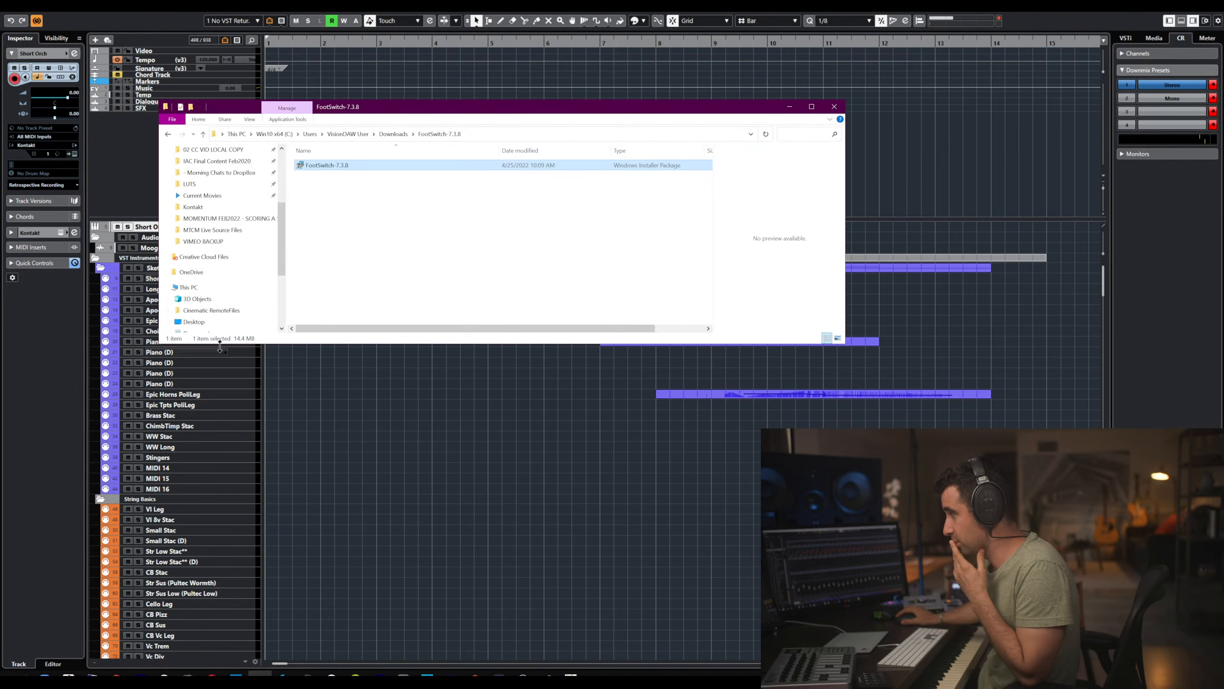
scroll(224, 304, "down", 2)
scroll(226, 310, "down", 3)
left_click(195, 324)
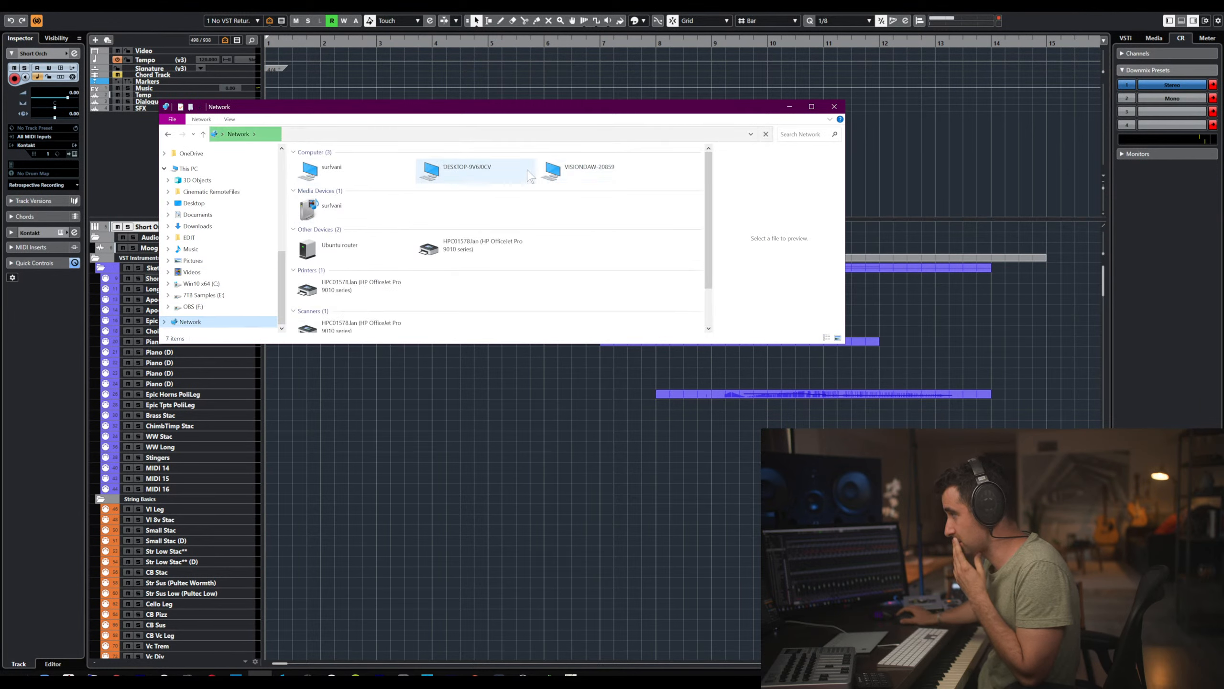
left_click(467, 174)
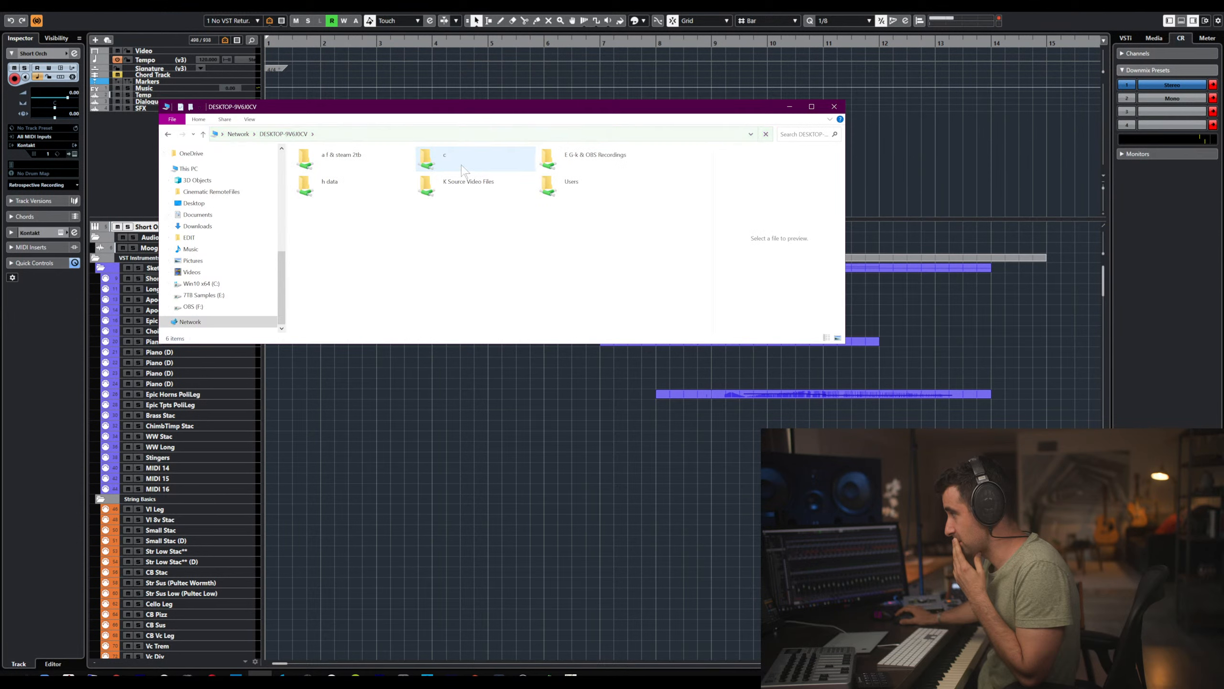
- On the remote computer's shared c drive, open the Kontakt folder under the user's Current Movies and - Templates folders
left_click(462, 167)
double_click(462, 167)
double_click(331, 243)
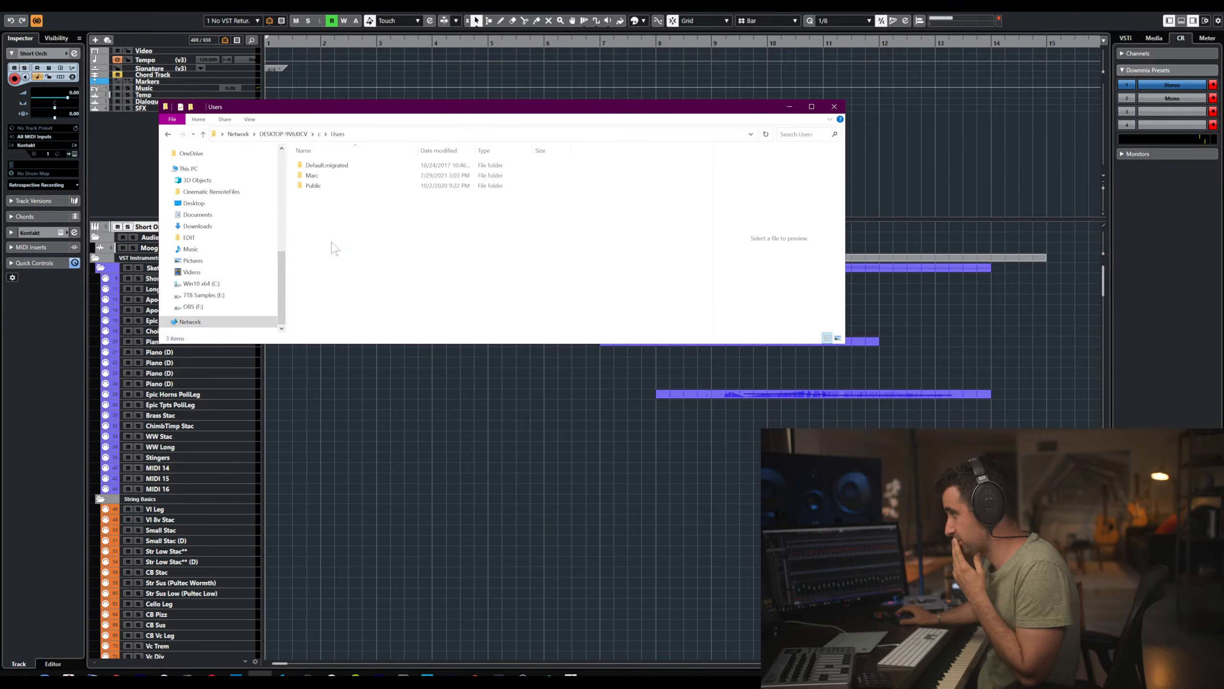
double_click(312, 175)
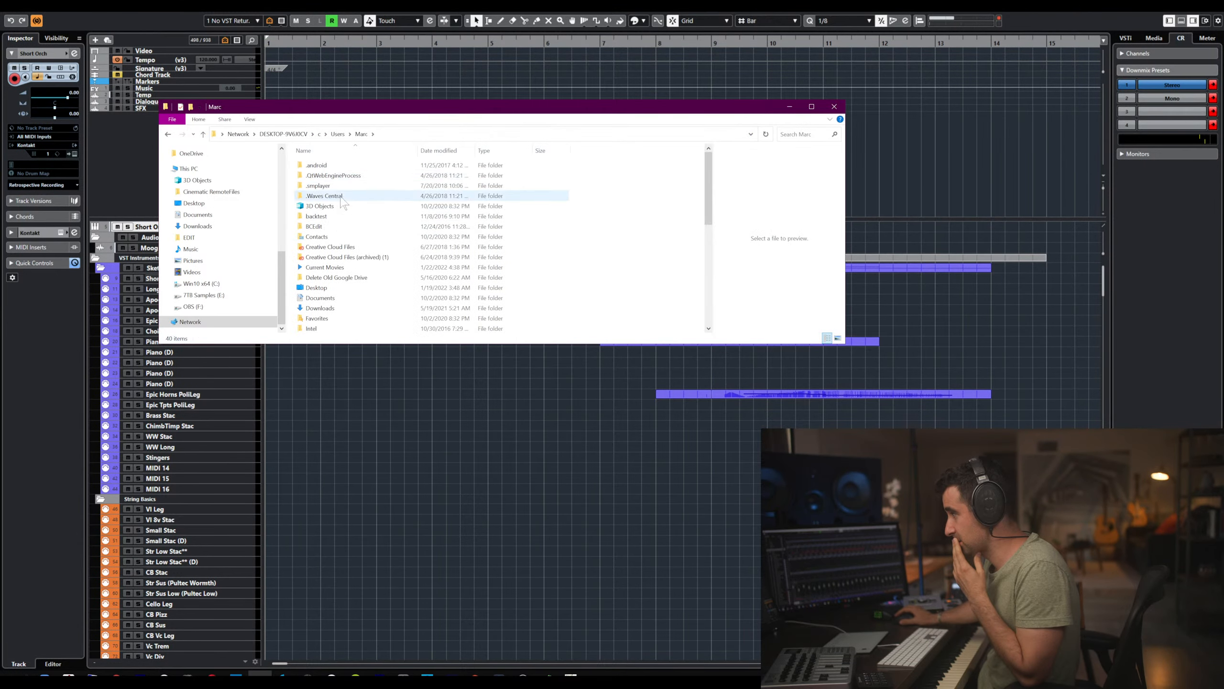
double_click(320, 269)
left_click(340, 239)
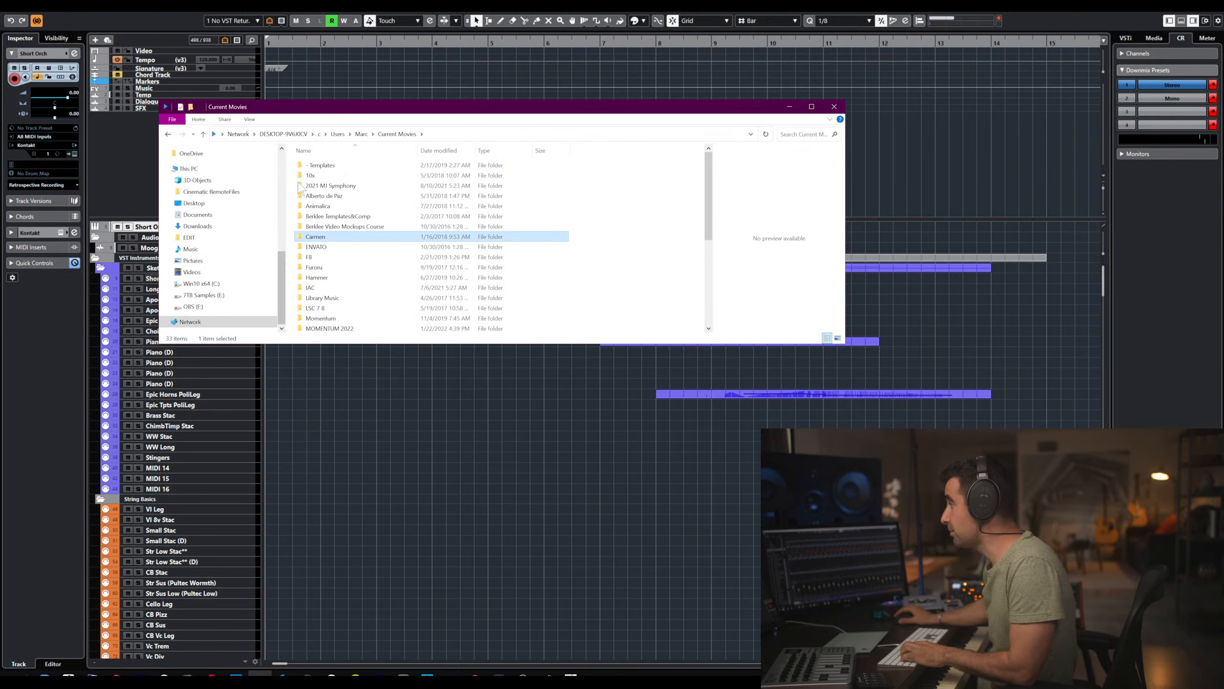
double_click(332, 165)
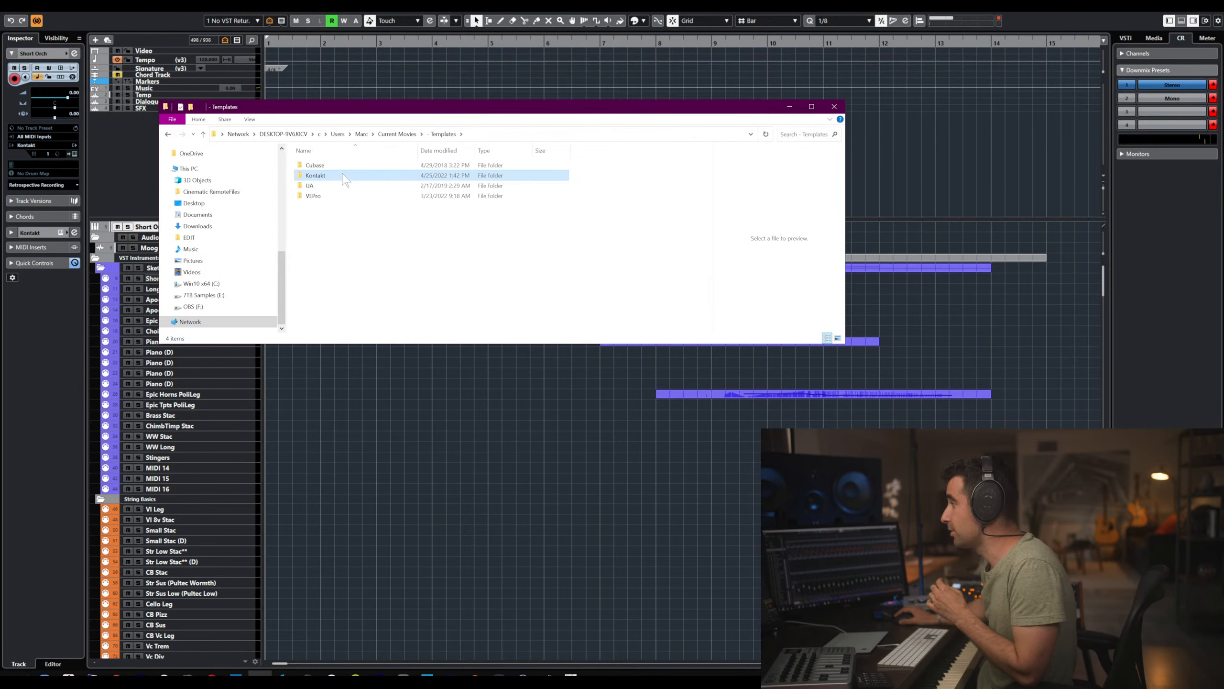
double_click(328, 175)
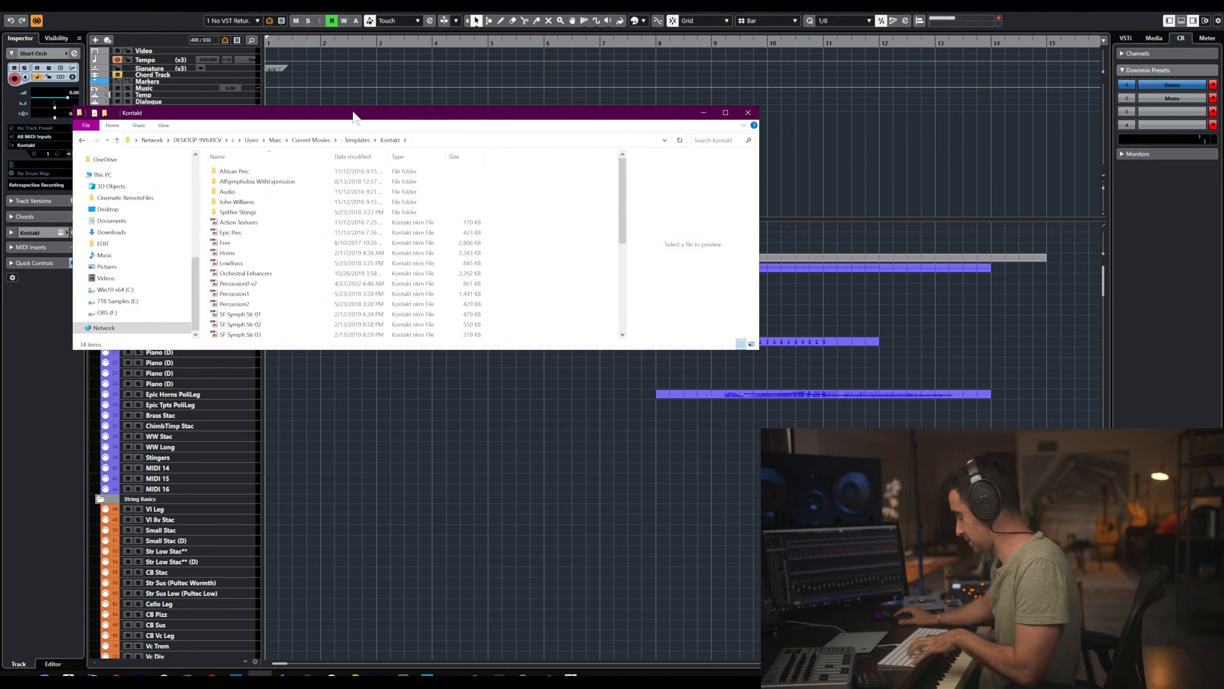
- Open a second File Explorer window on the local - Templates Kontakt folder and place it beside the network one
key("ctrl+n")
left_click_drag(440, 123, 0, 299)
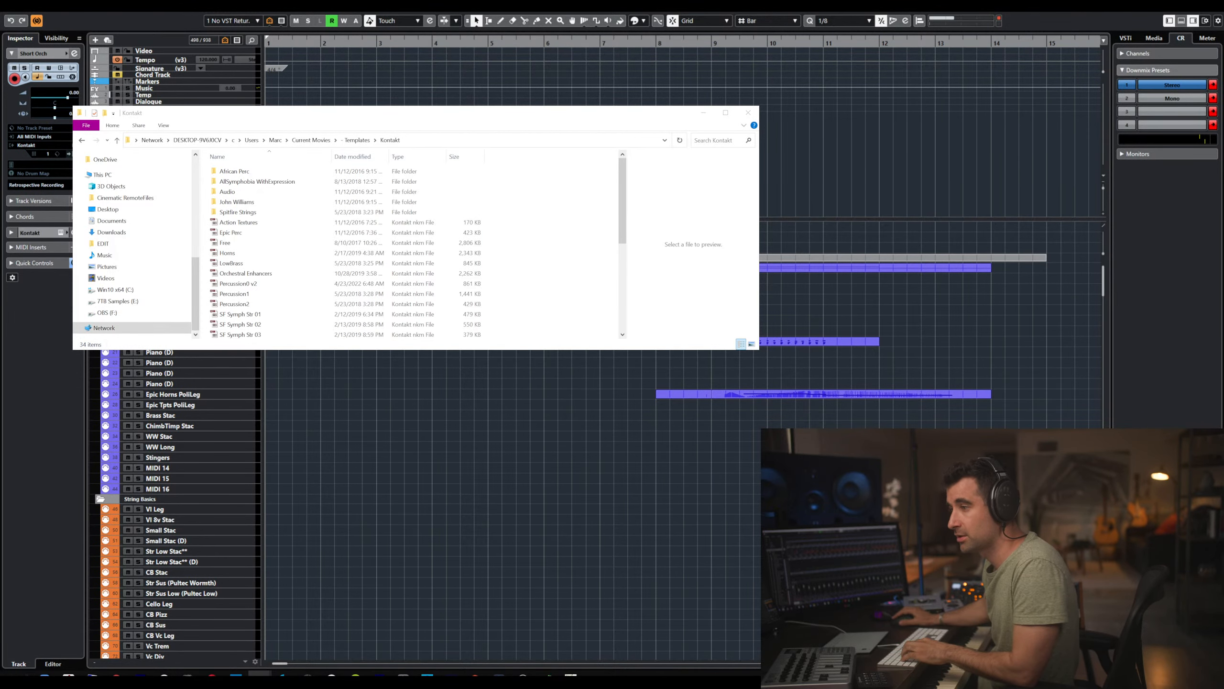
left_click_drag(1, 365, 646, 350)
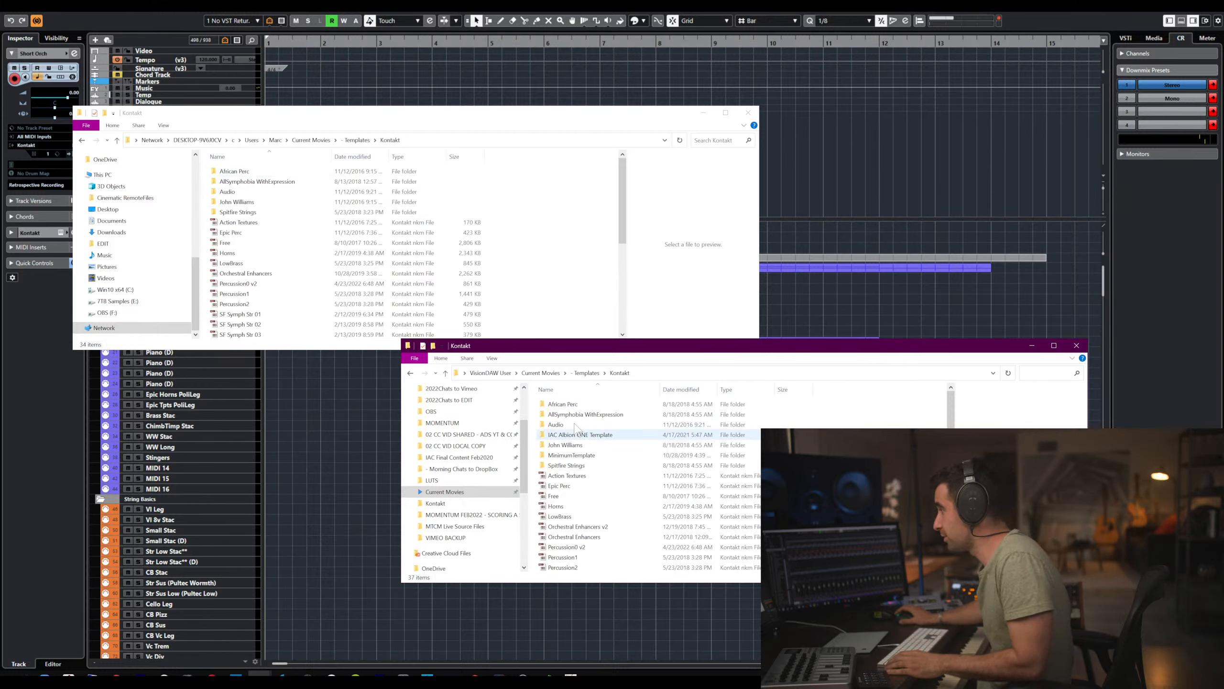
- Try to copy Sketching Super Patches v2 from the network Kontakt folder into the local Kontakt folder
scroll(316, 233, "down", 2)
left_click(300, 234)
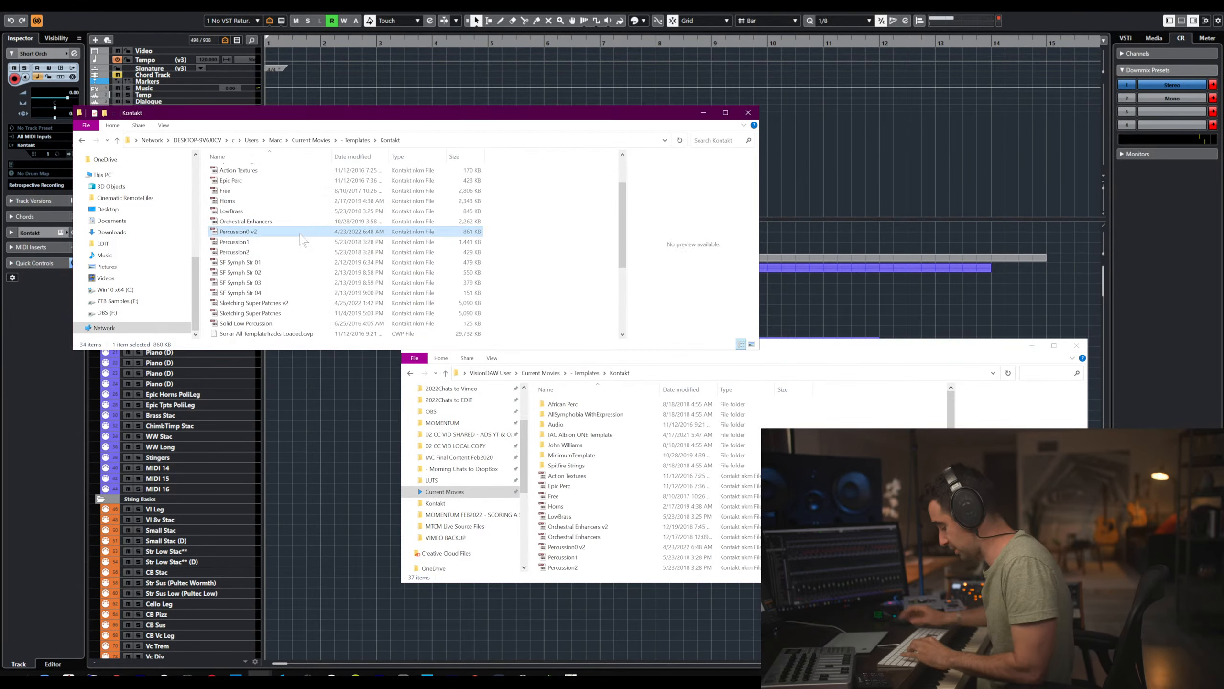
type("sk")
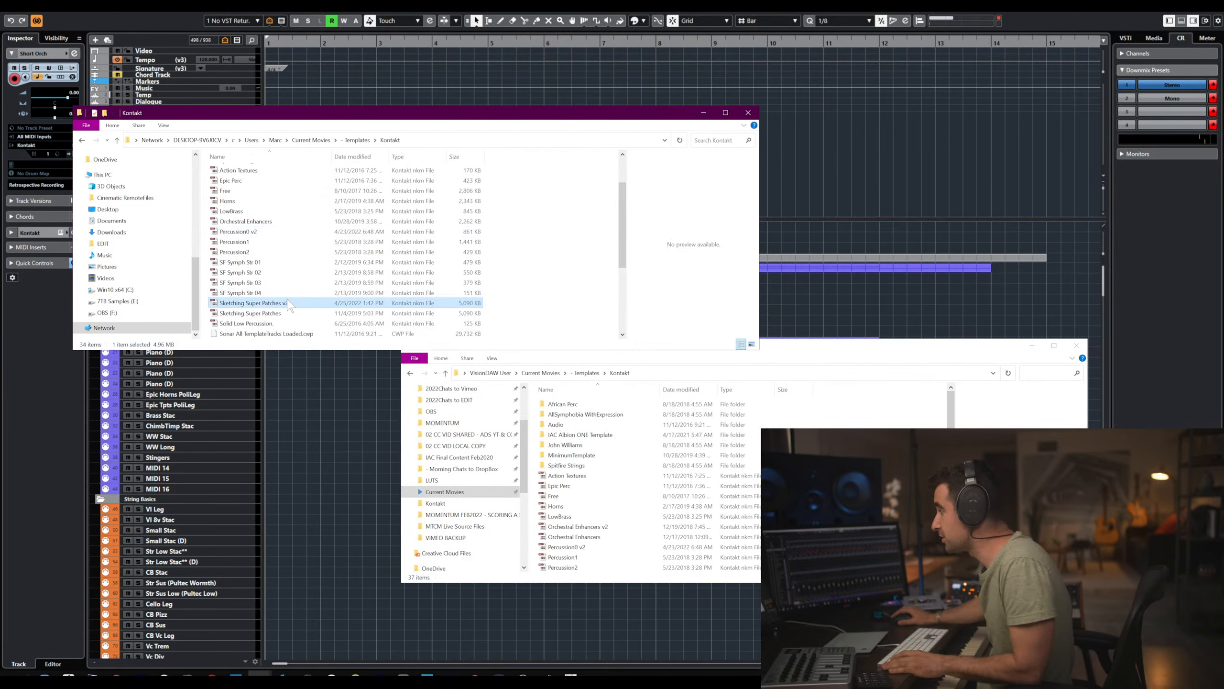
mouse_move(291, 307)
left_mouse_down()
mouse_move(615, 492)
mouse_move(628, 519)
mouse_move(614, 518)
left_mouse_up()
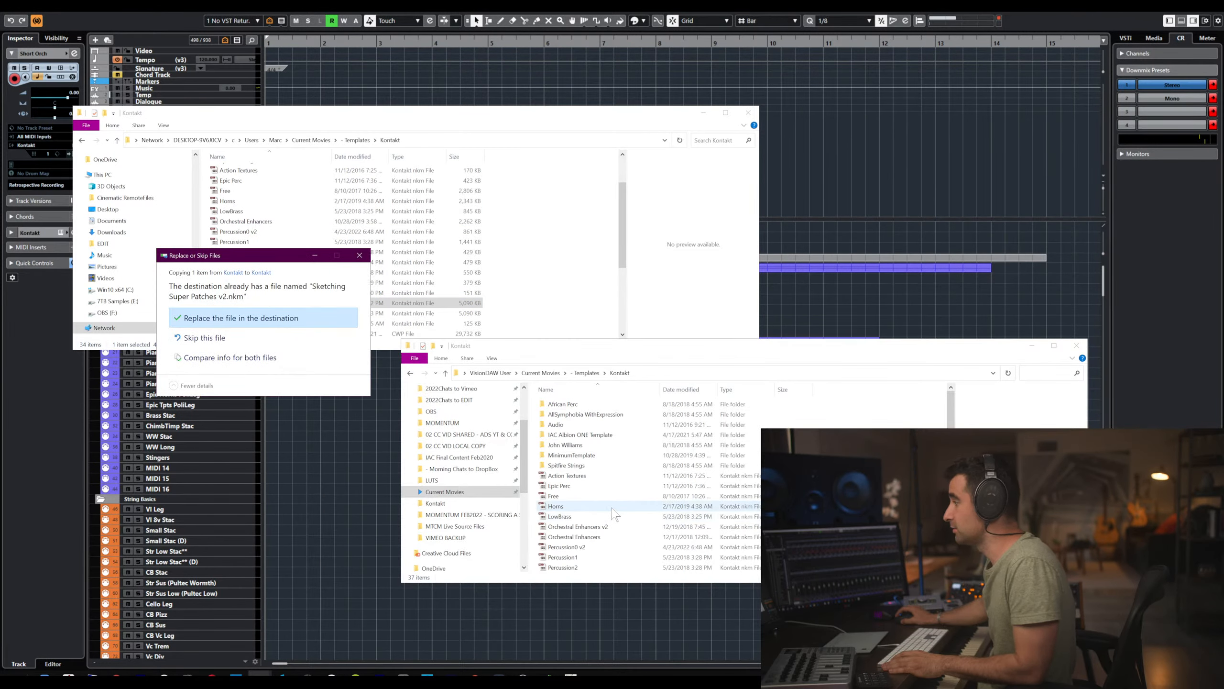
left_click(359, 255)
- Rename the network copy of Sketching Super Patches v2 as Sketching Super Patches v3
left_click(284, 305)
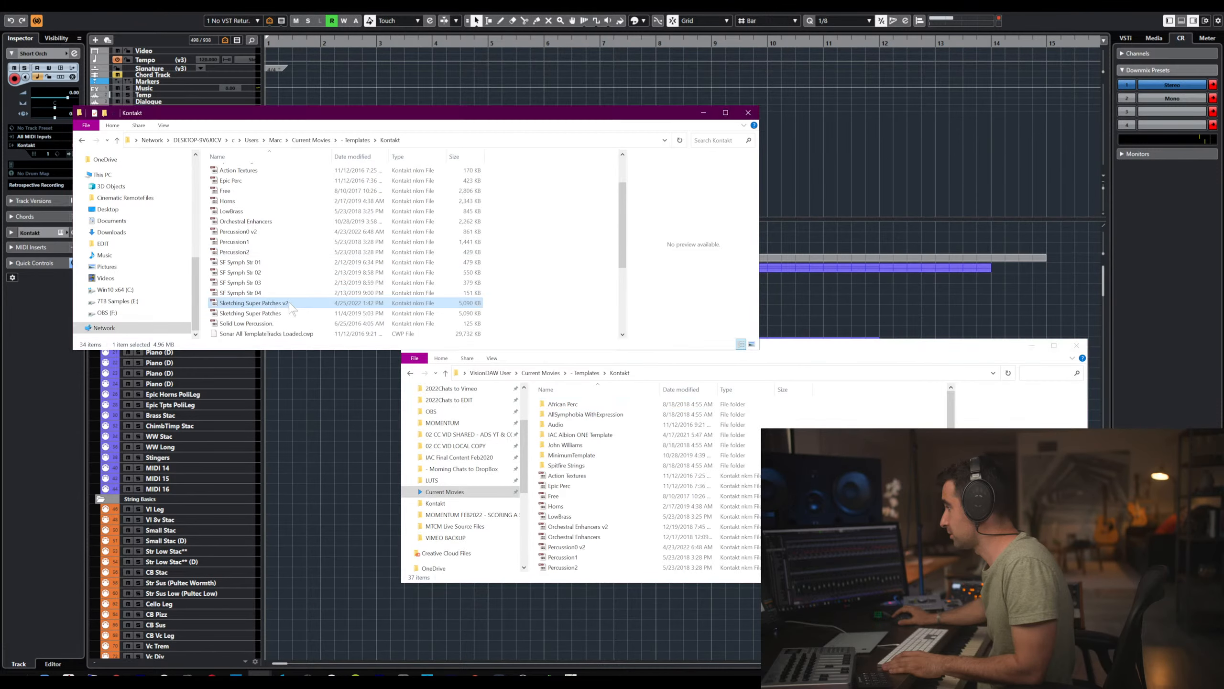
key("BackSpace")
type("3")
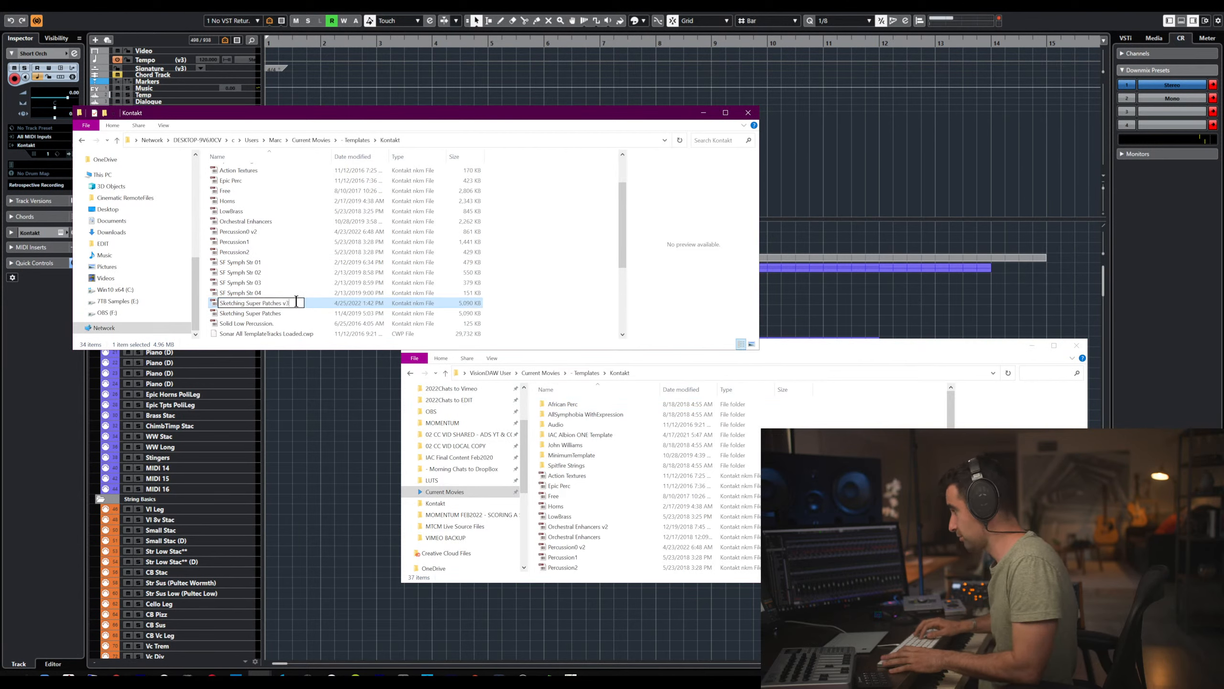
key("Return")
- Copy Sketching Super Patches v3 from the network Kontakt folder into the local Kontakt folder
scroll(602, 503, "down", 3)
scroll(608, 509, "down", 4)
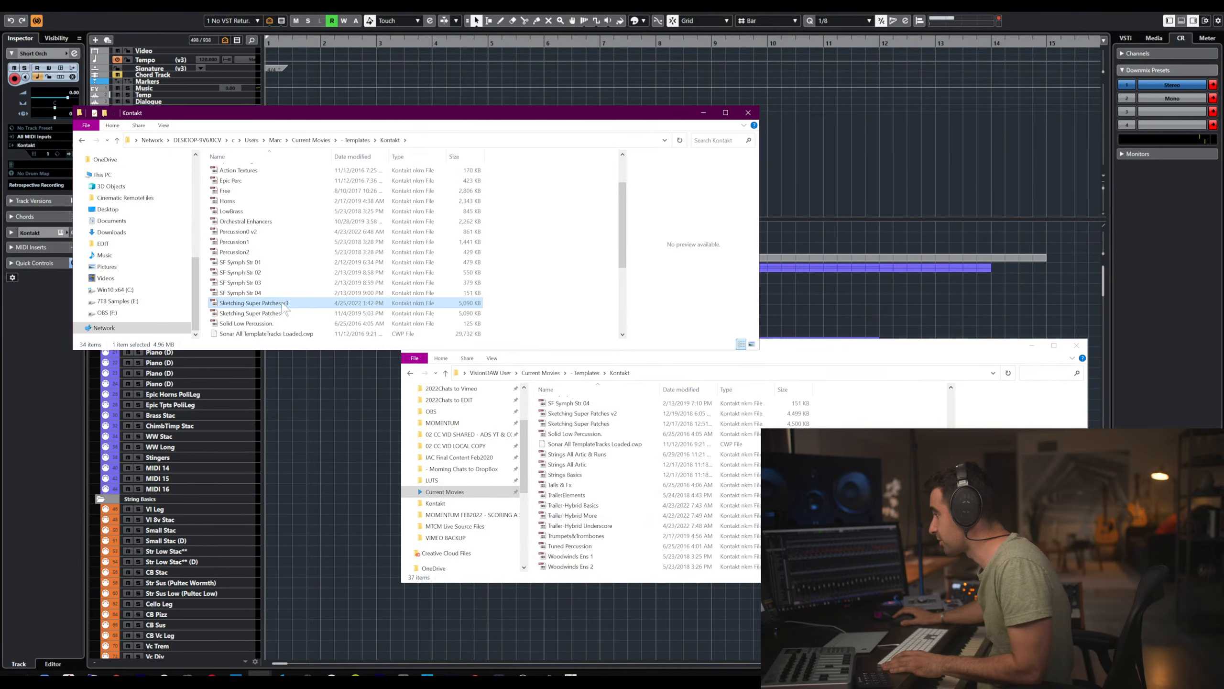
mouse_move(285, 309)
left_mouse_down()
mouse_move(598, 424)
mouse_move(610, 492)
left_mouse_up()
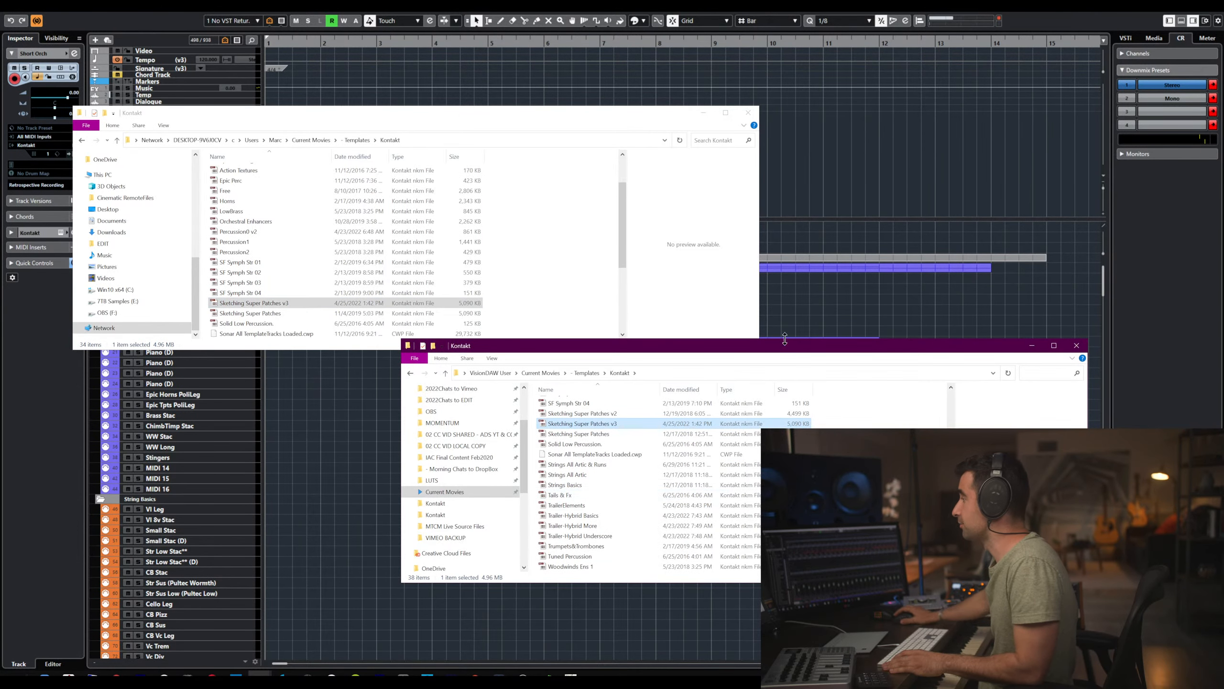
- Load the Sketching Super Patches v3 multi into the Short Orch track's Kontakt, replacing the existing multi
left_click(917, 318)
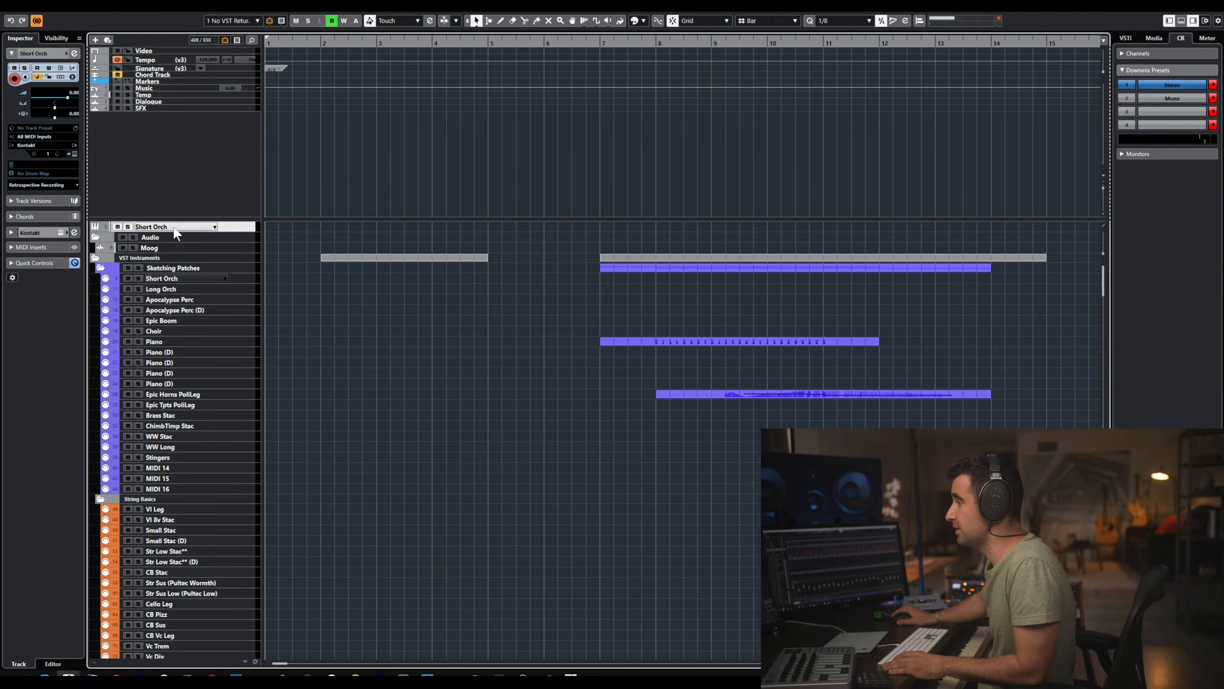
key("e")
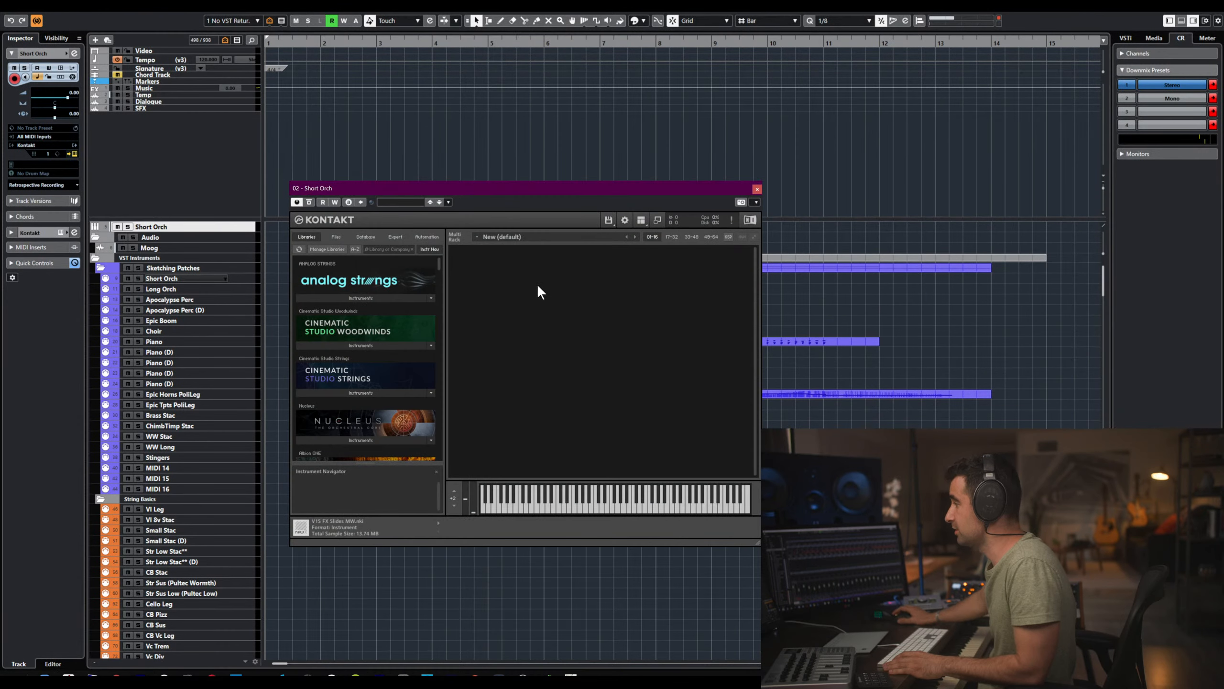
left_click(612, 221)
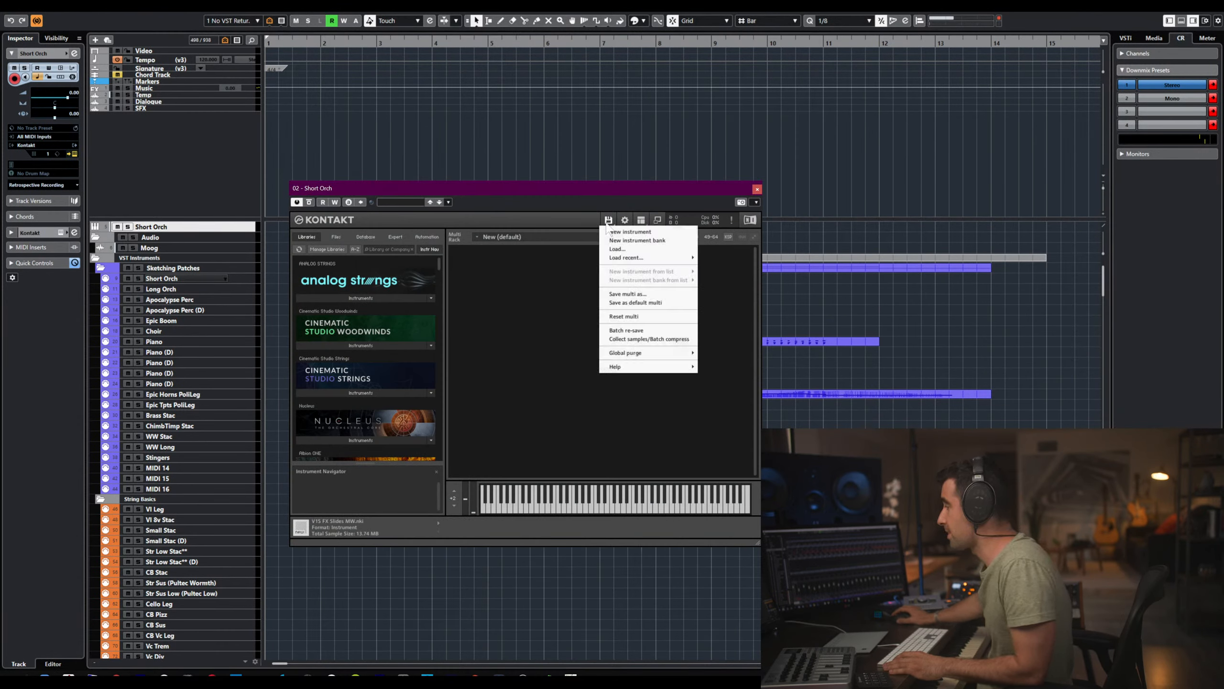
left_click(651, 249)
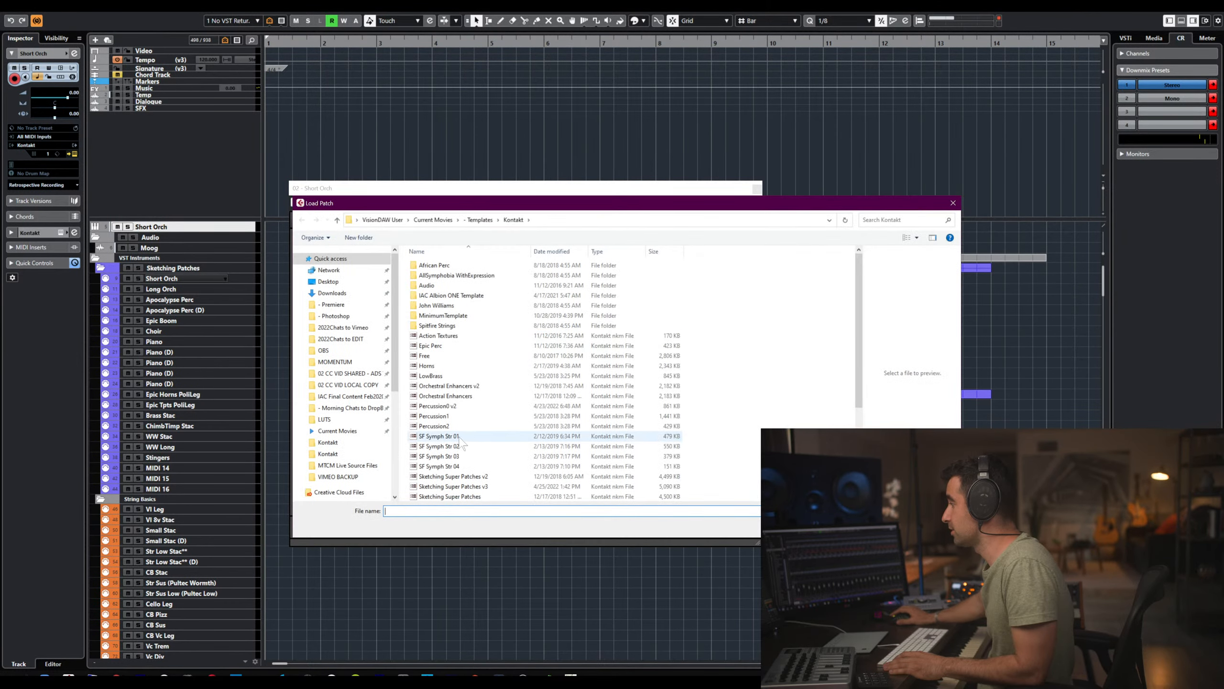
scroll(480, 437, "down", 3)
left_click(495, 407)
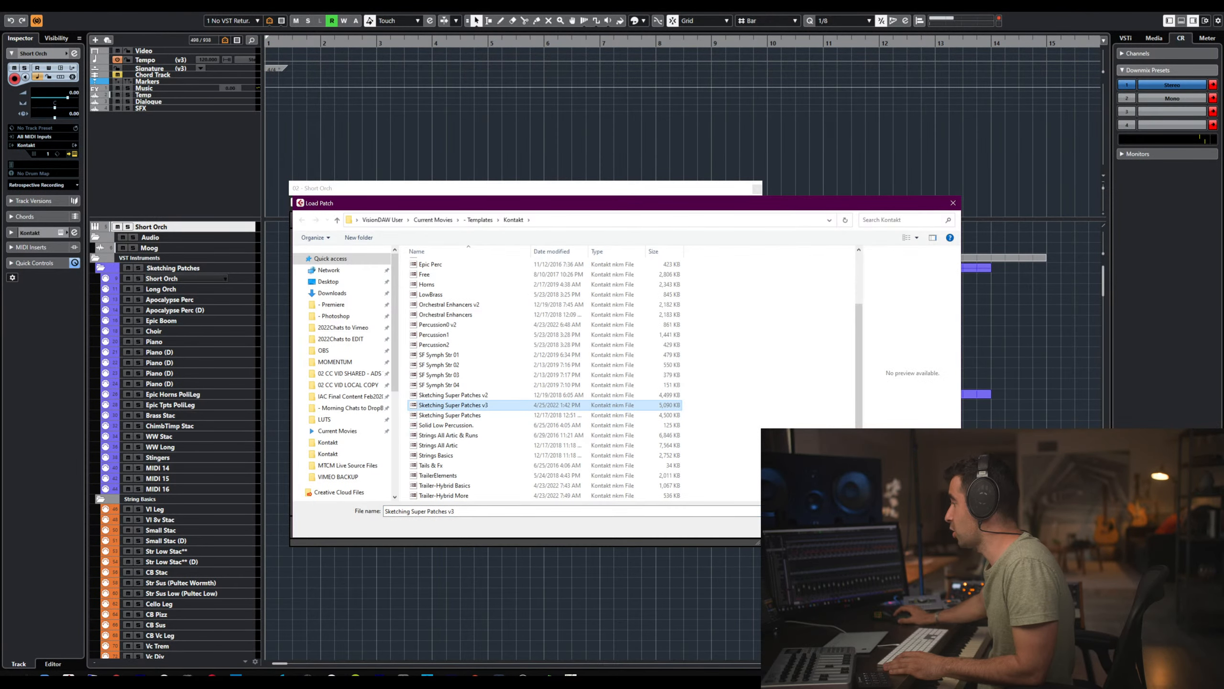
left_click(885, 526)
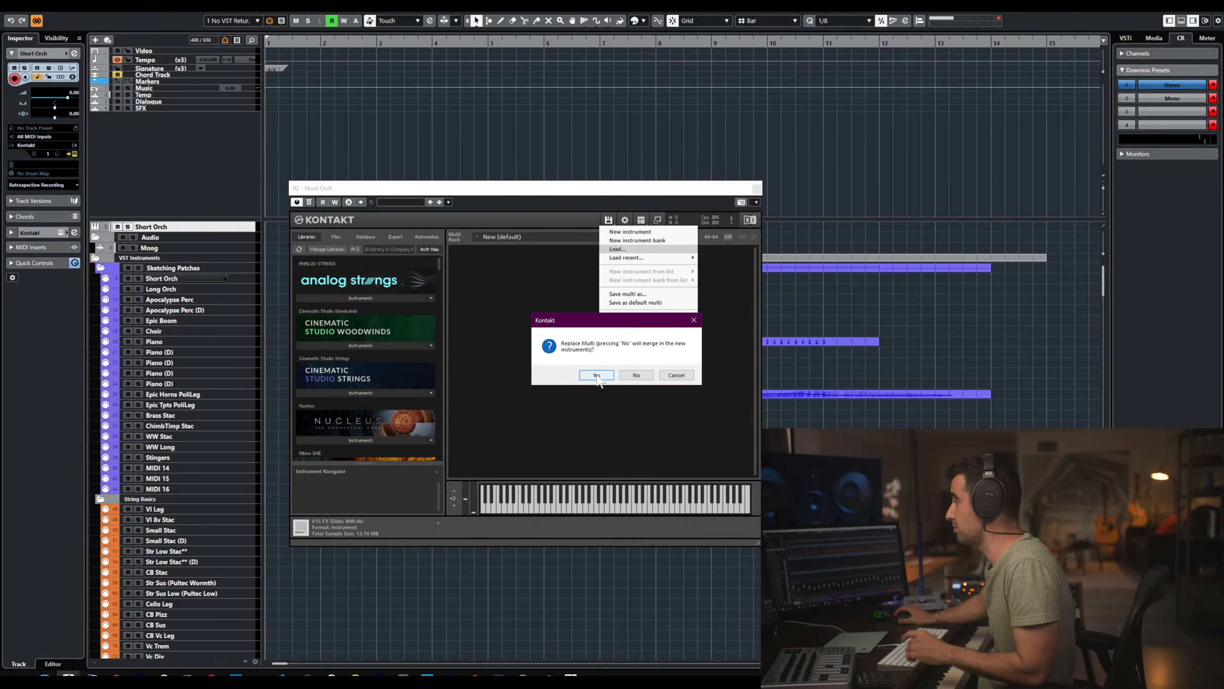
left_click(597, 376)
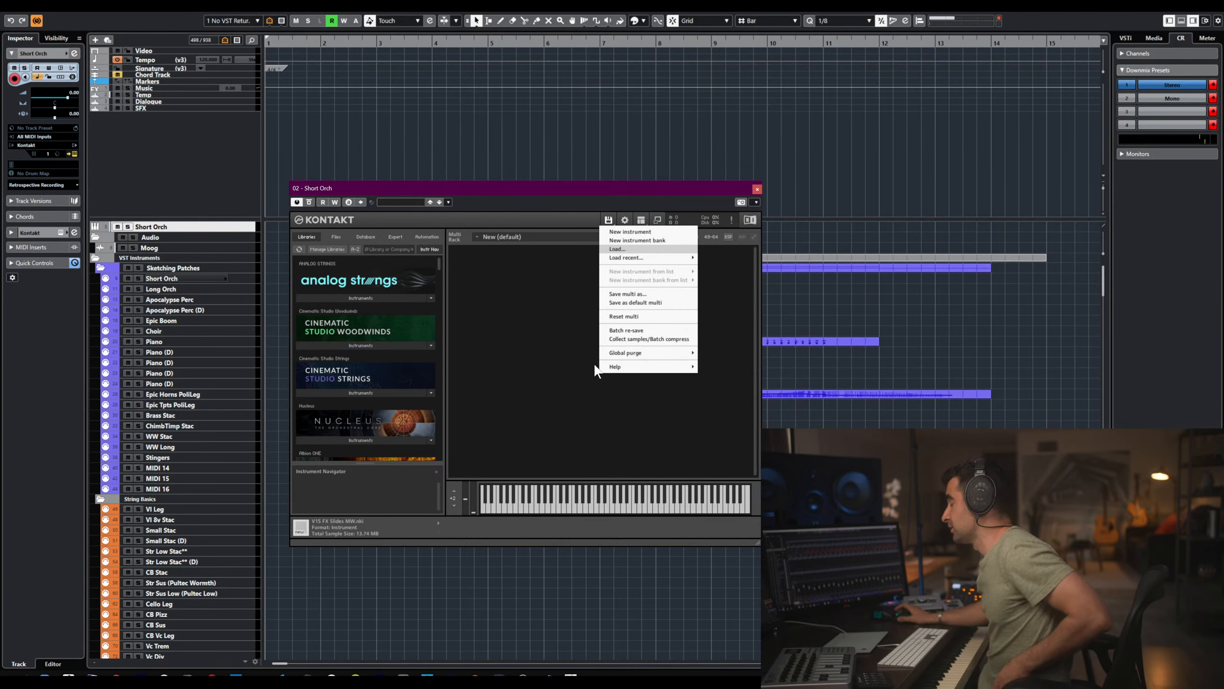
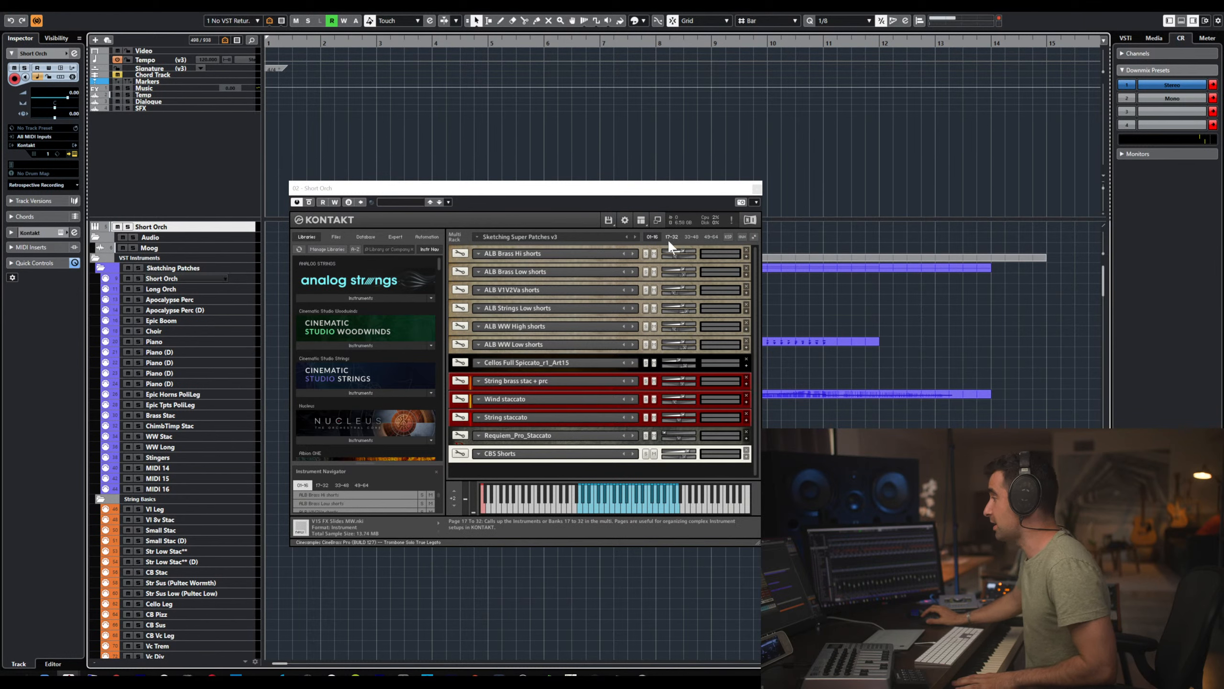
- Page through the loaded multi's instruments and remove ALB Brass Hi shorts from the first page
left_click(668, 235)
left_click(668, 236)
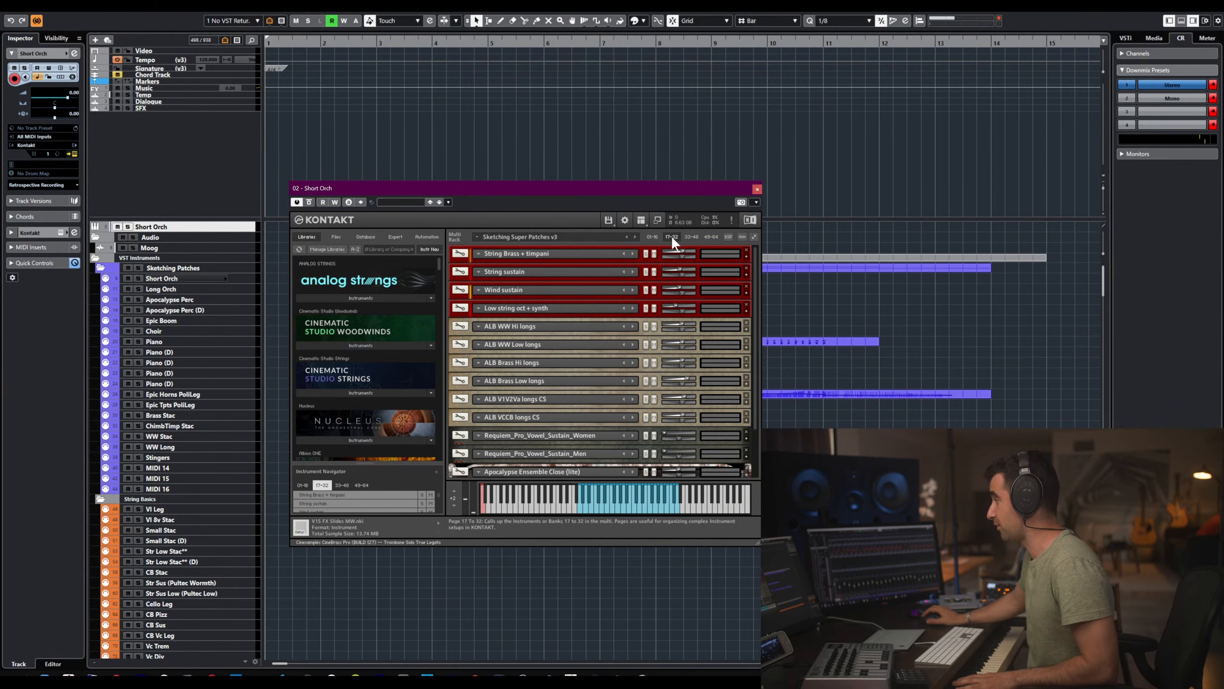
left_click(746, 249)
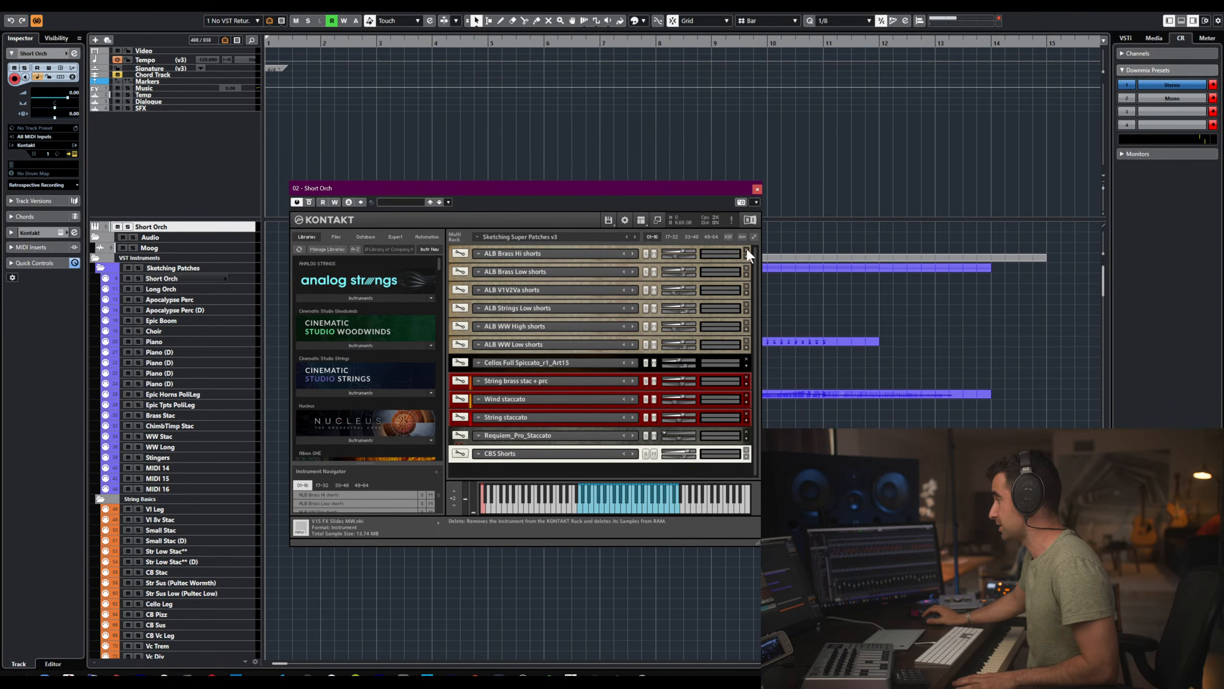
left_click(711, 237)
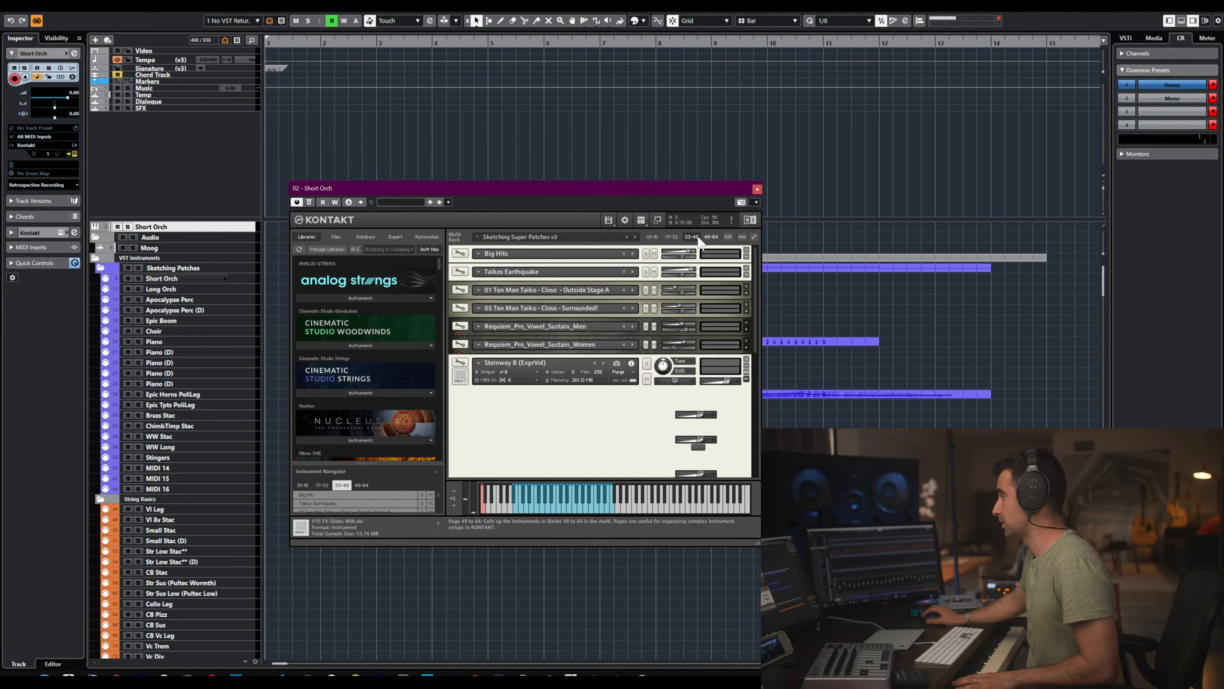
left_click(650, 237)
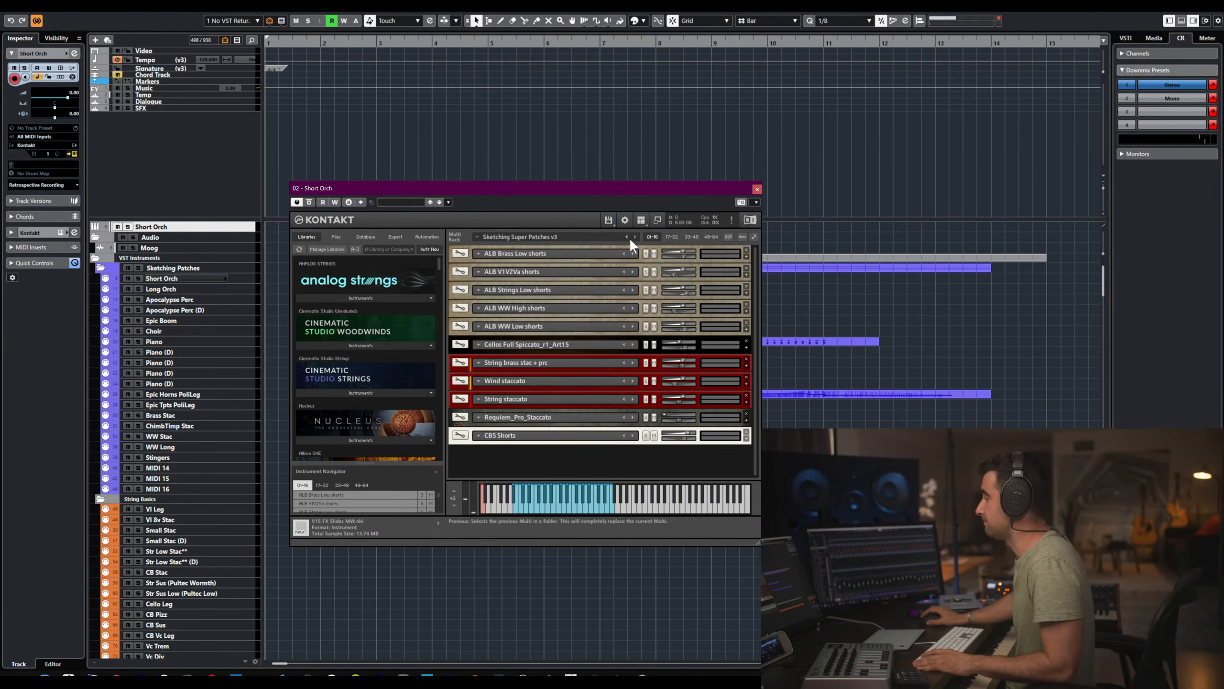
- Reload the Sketching Super Patches v3 multi in the Short Orch Kontakt, replacing the altered one
left_click(610, 220)
mouse_move(647, 264)
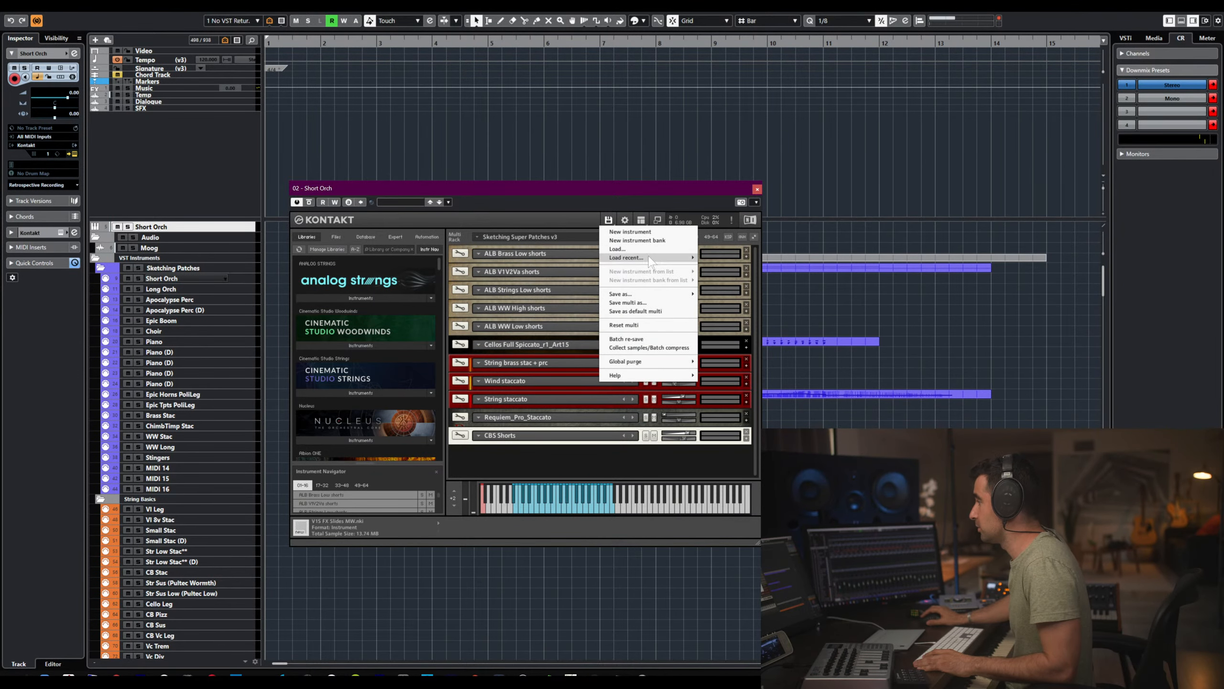
left_click(627, 249)
double_click(615, 368)
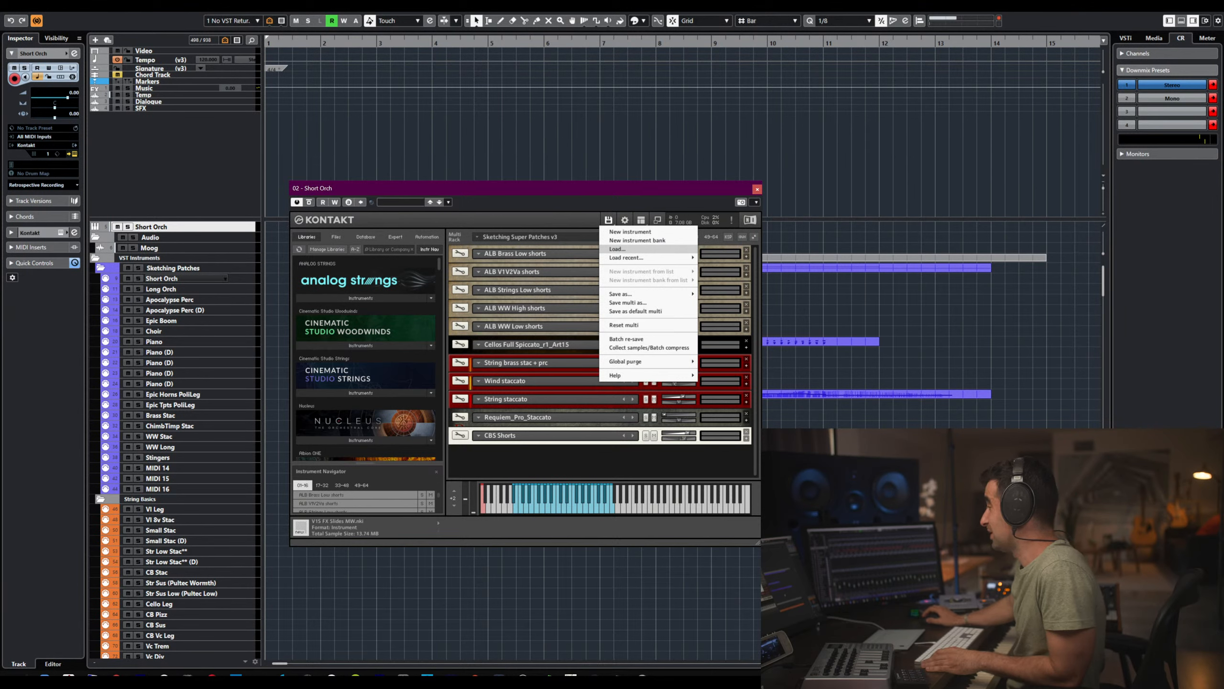
- Switch to Vienna Ensemble Pro on the remote desktop and examine the instrument pages of Short Orch's original Kontakt multi, including 02 Str Ens sustain DYN s
key("alt+Tab")
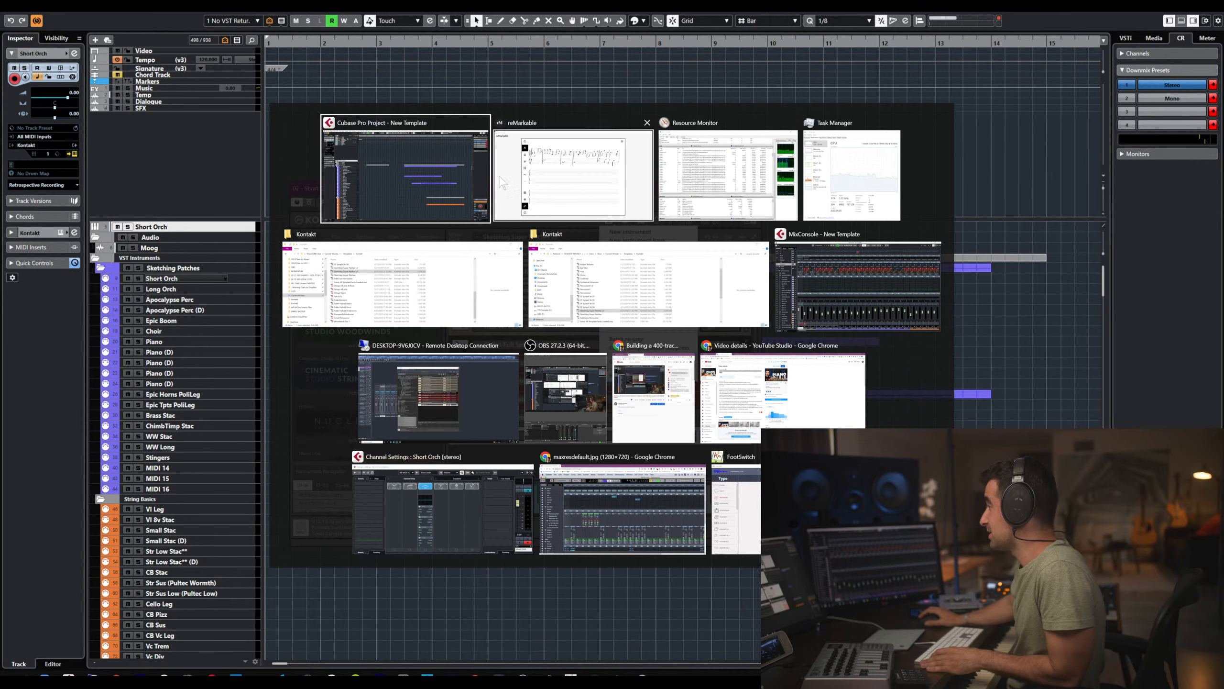
left_click(470, 391)
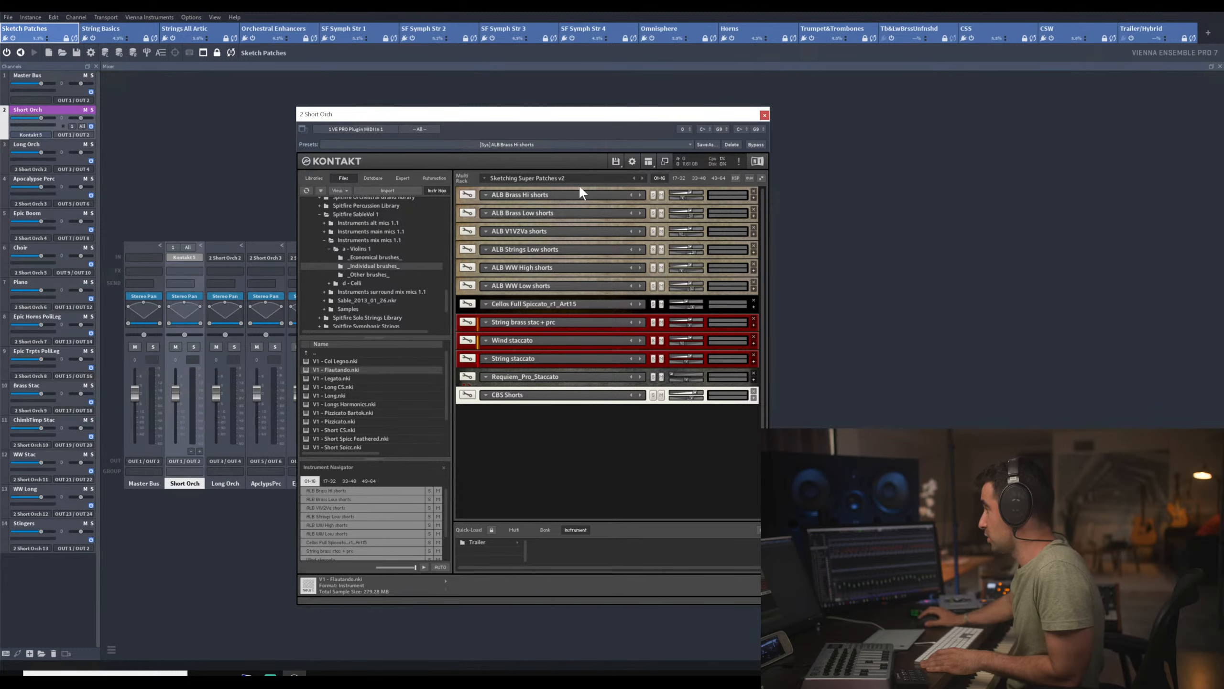
left_click(682, 179)
left_click(718, 178)
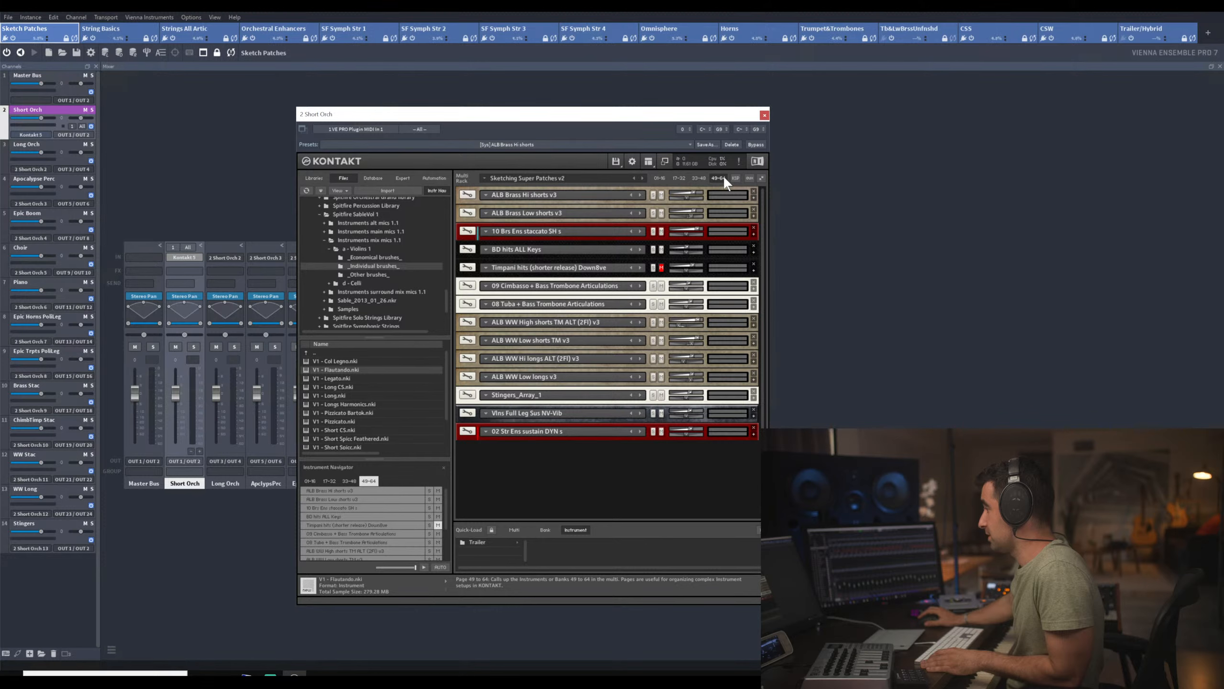
left_click(754, 435)
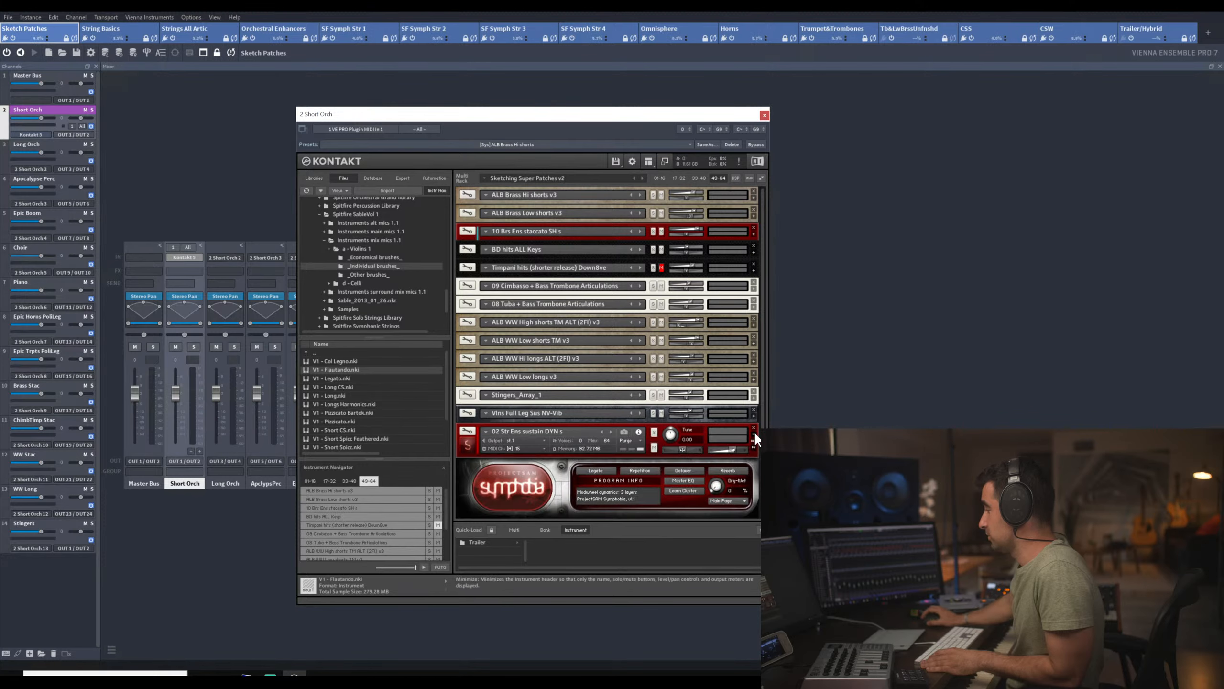
left_click(755, 435)
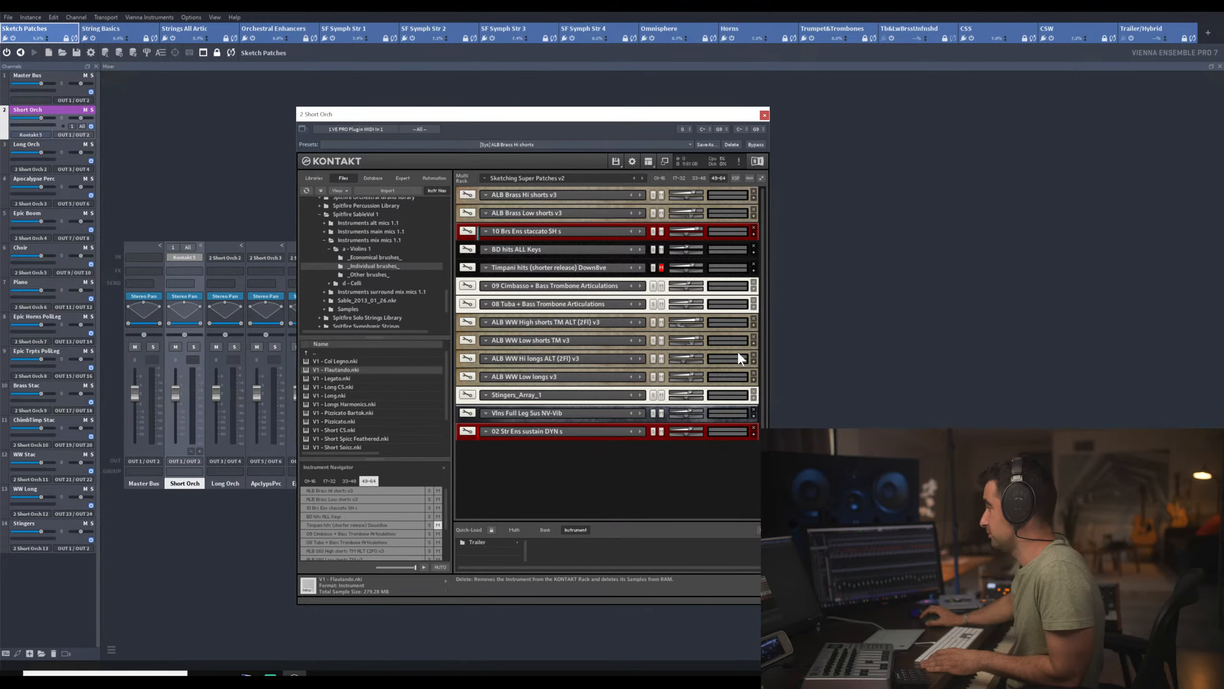
left_click(660, 178)
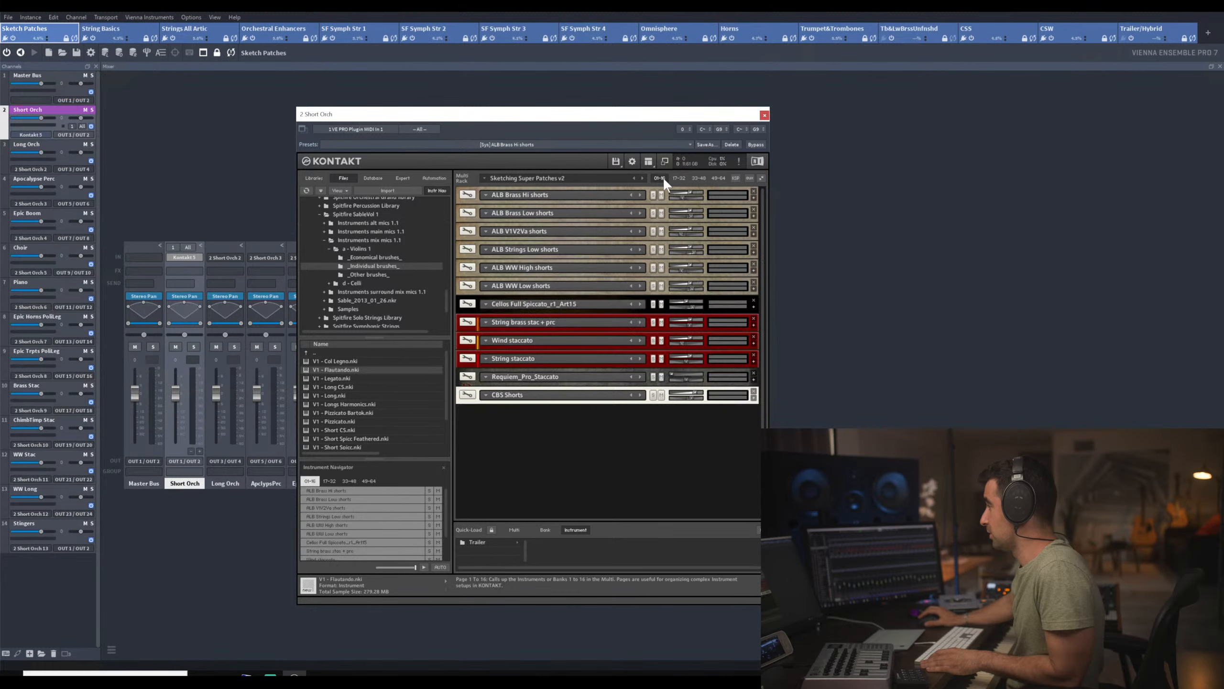
left_click(763, 116)
- Check disk, network and memory activity in Resource Monitor while the multi loads, and return to the Kontakt window
key("alt+Tab")
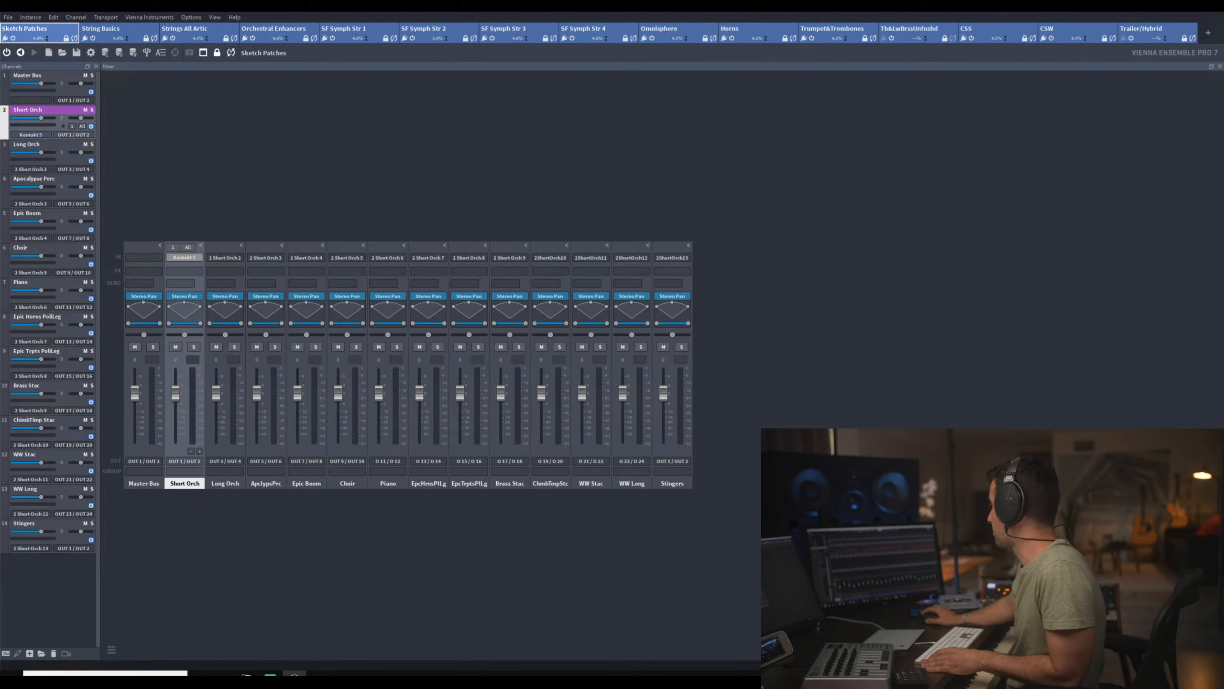
key("alt+Tab")
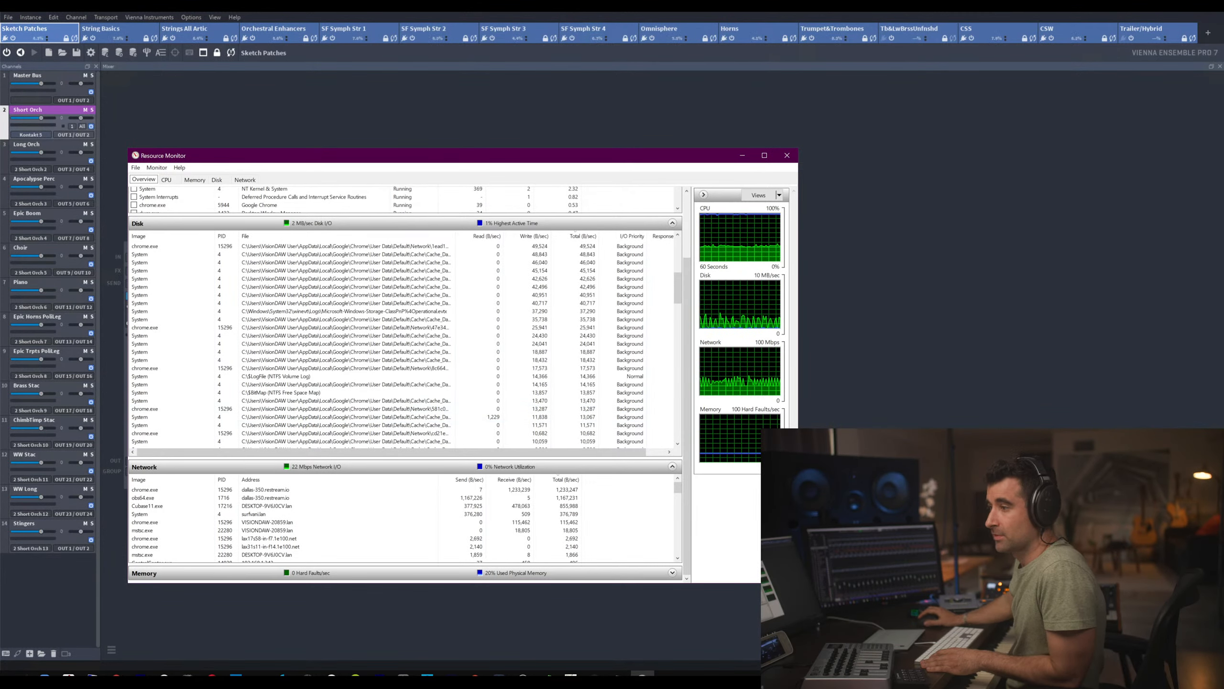
key("alt+Tab")
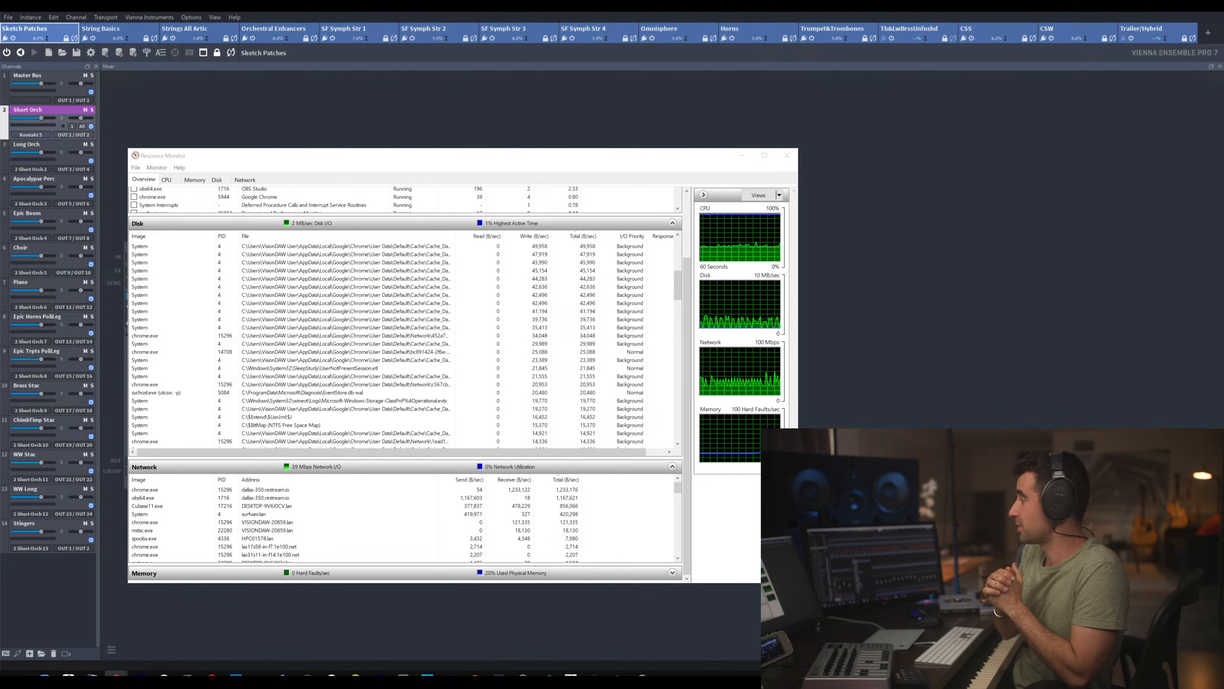
key("alt+Tab")
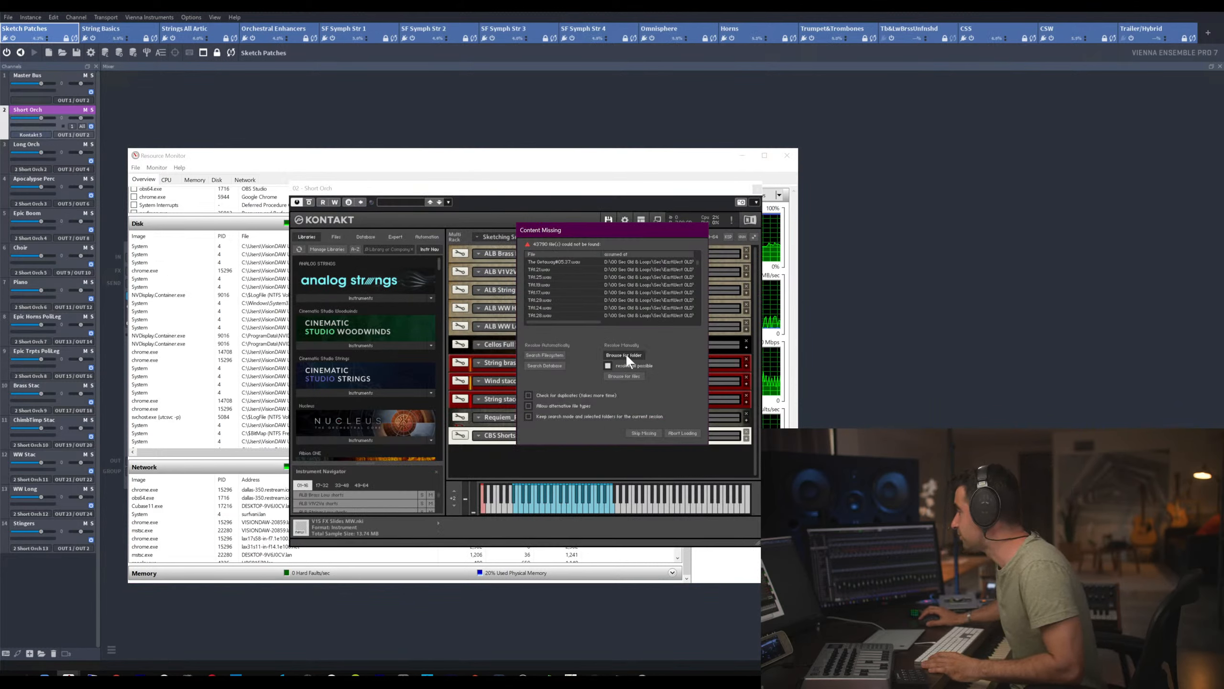
- Browse for the folder holding the missing samples, and return to the Cubase project to close Short Orch's Kontakt window
left_click(625, 355)
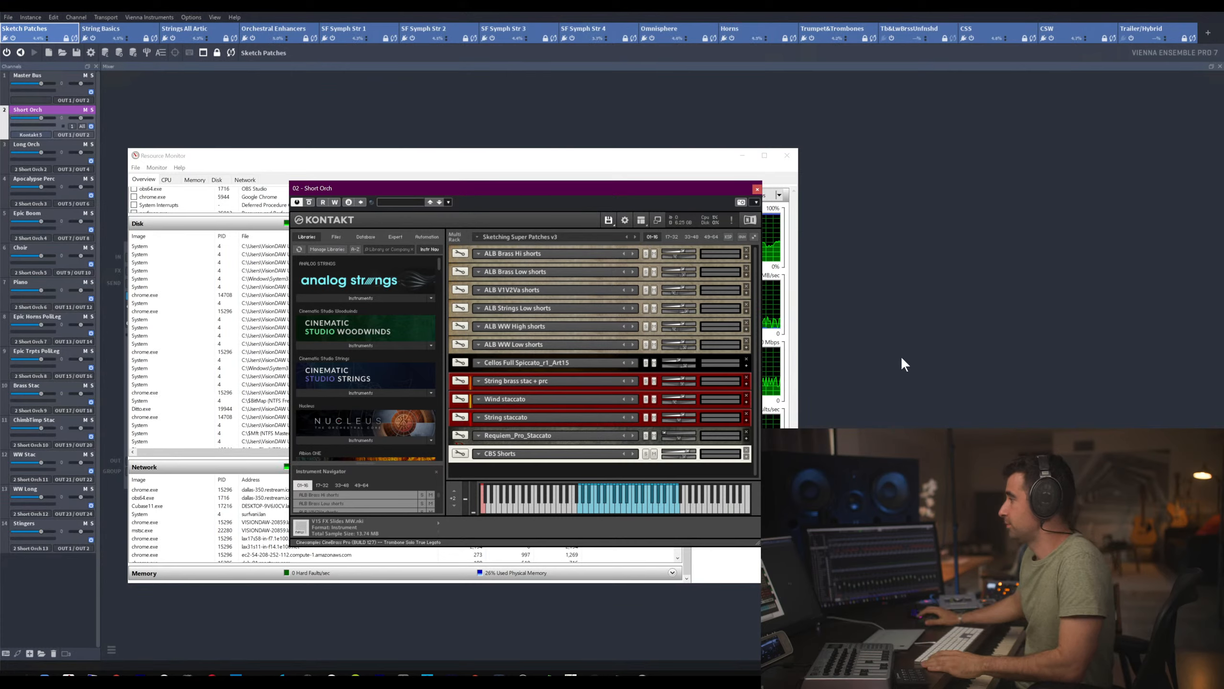
key("alt+Tab")
left_click(423, 219)
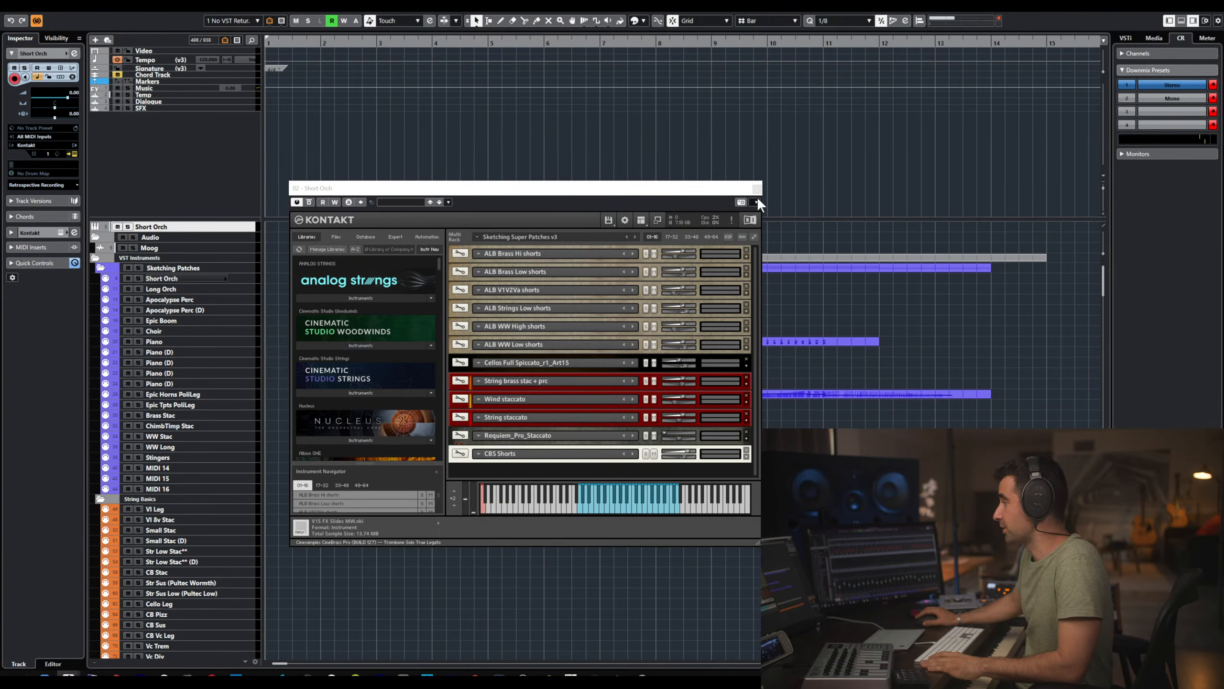
left_click(757, 188)
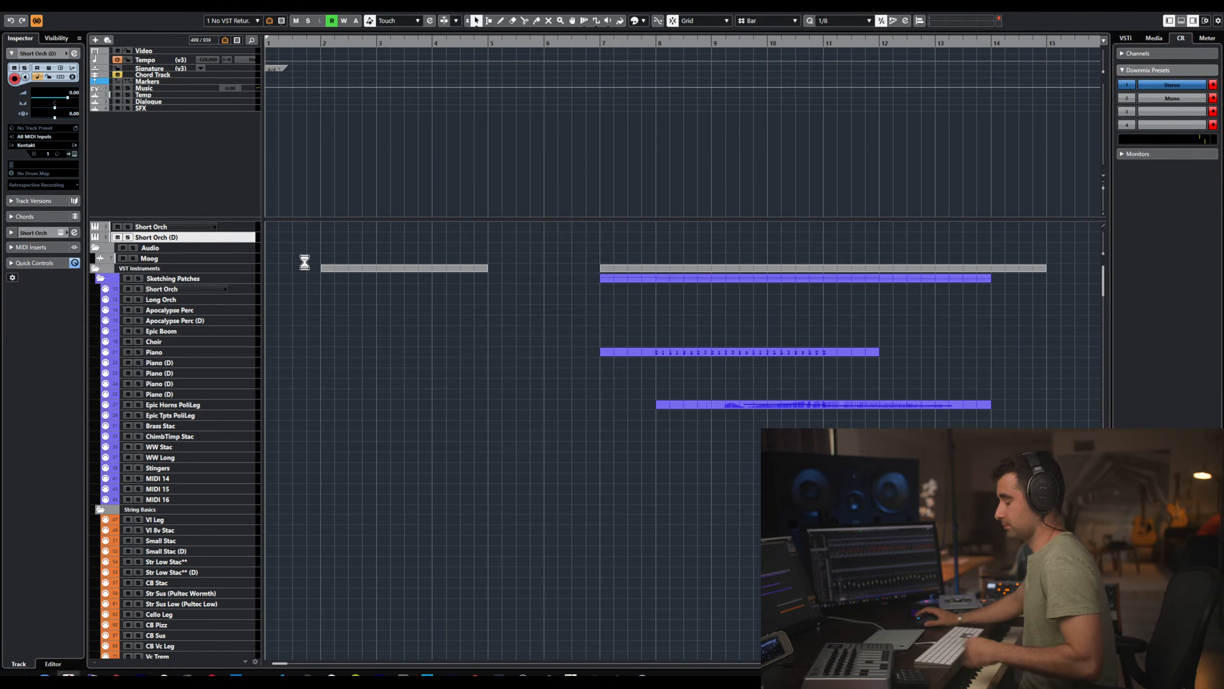
- Switch to Task Manager and examine the computer's memory usage
key("alt+Tab")
left_click(467, 342)
left_click(797, 305)
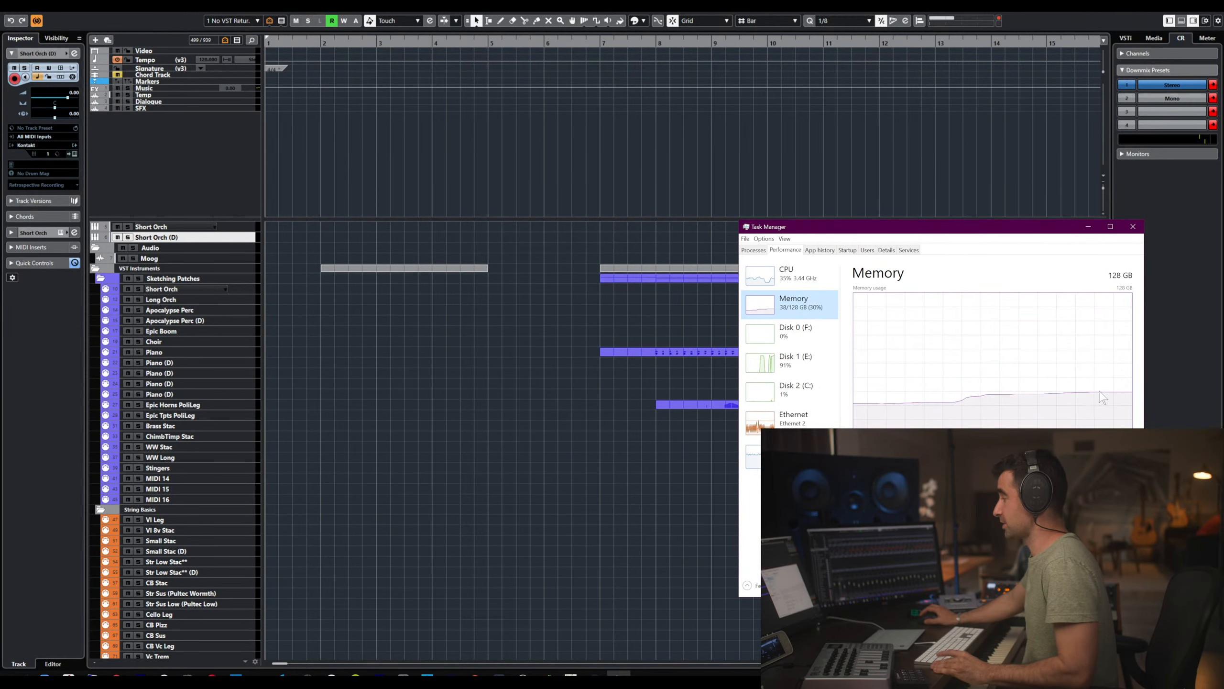
key("super")
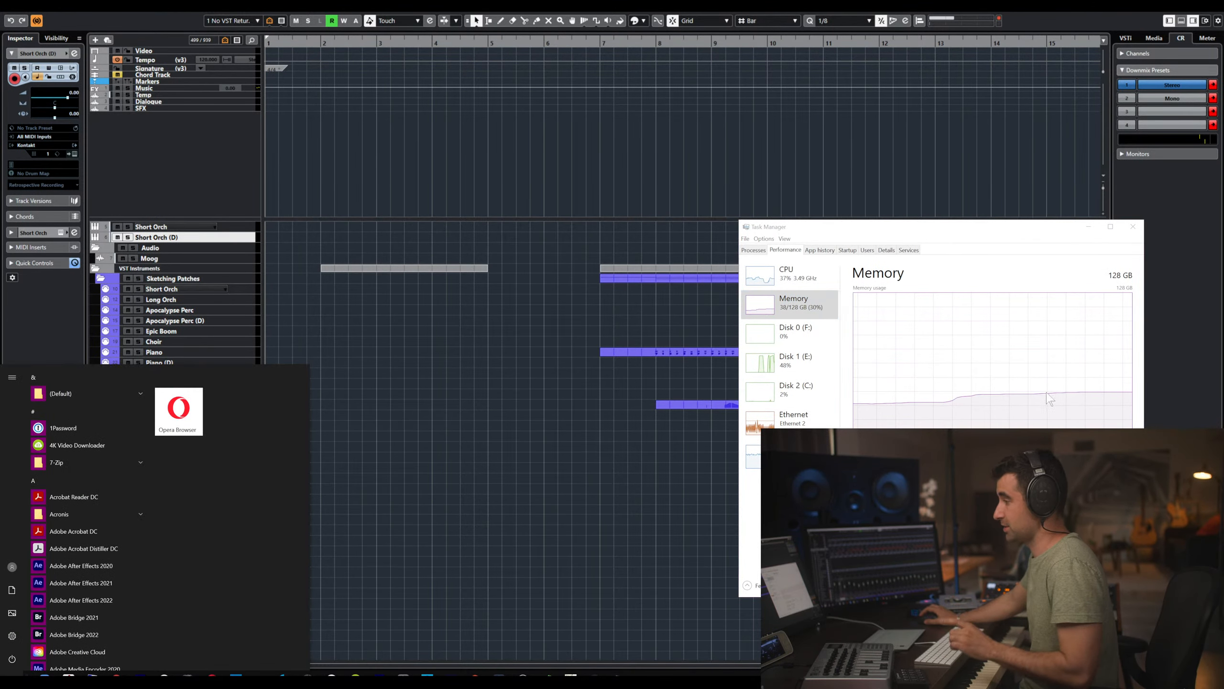
- Return to the Cubase project and duplicate the Short Orch (D) instrument track
left_click(486, 401)
right_click(248, 240)
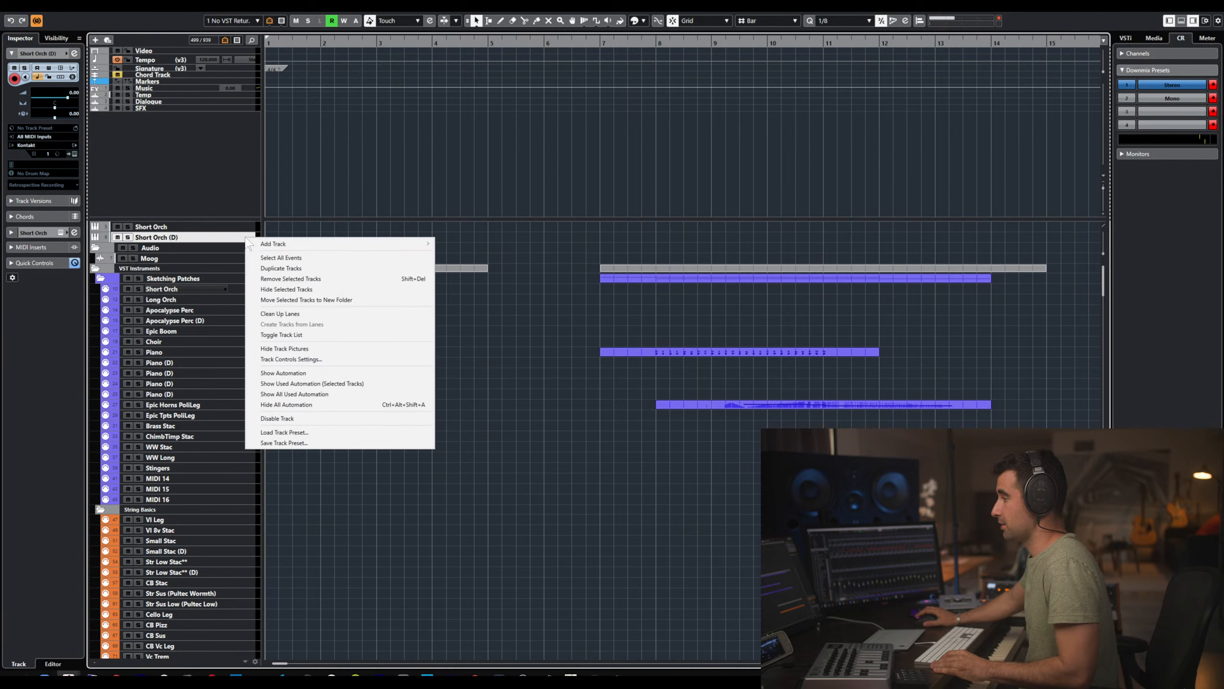
left_click(305, 270)
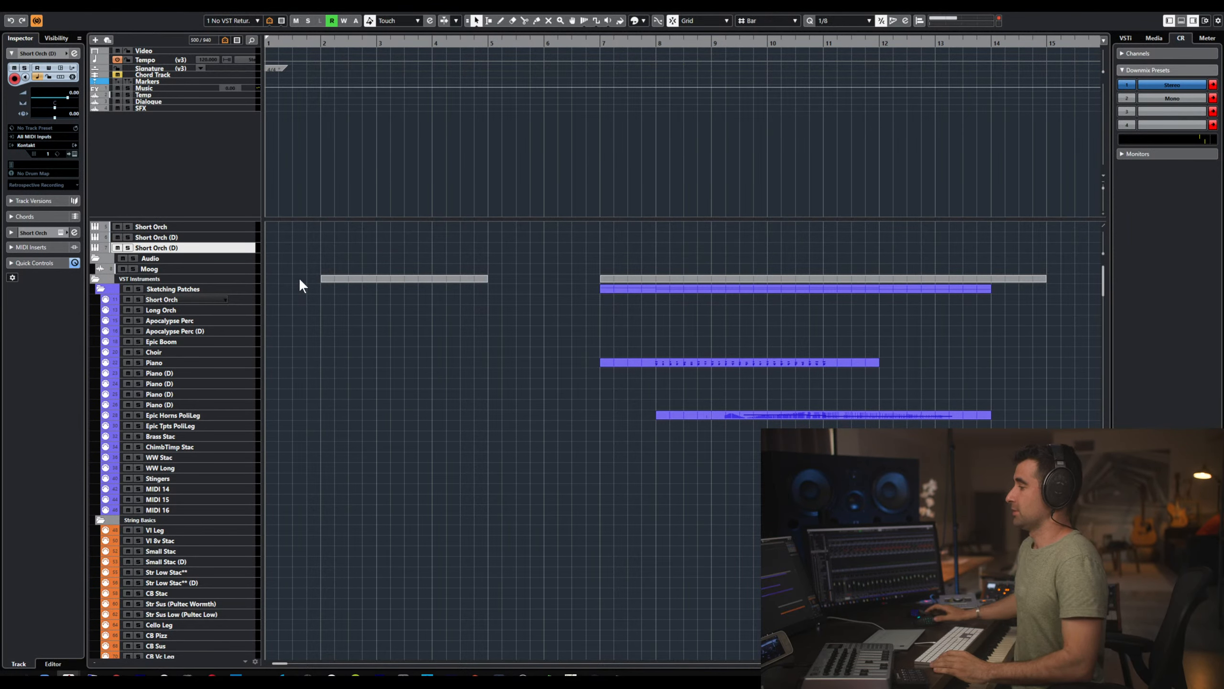
- Inspect the memory use of the original Short Orch track's Kontakt, close it and switch to Task Manager
left_click(231, 227)
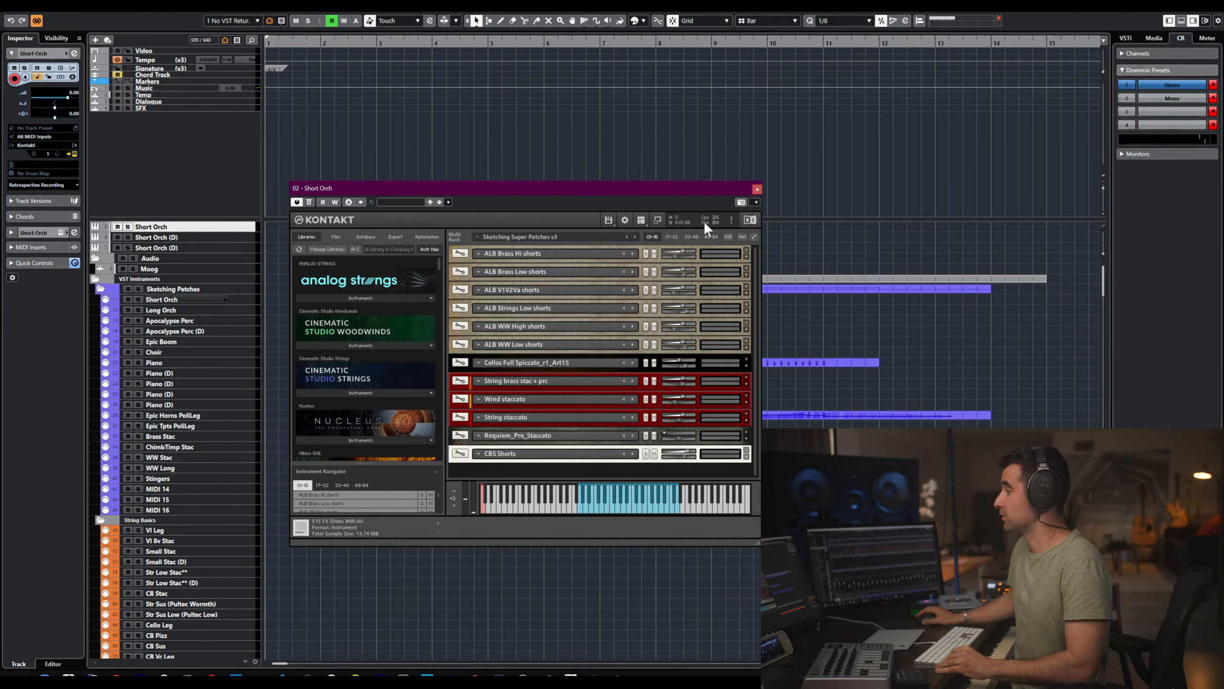
left_click(756, 187)
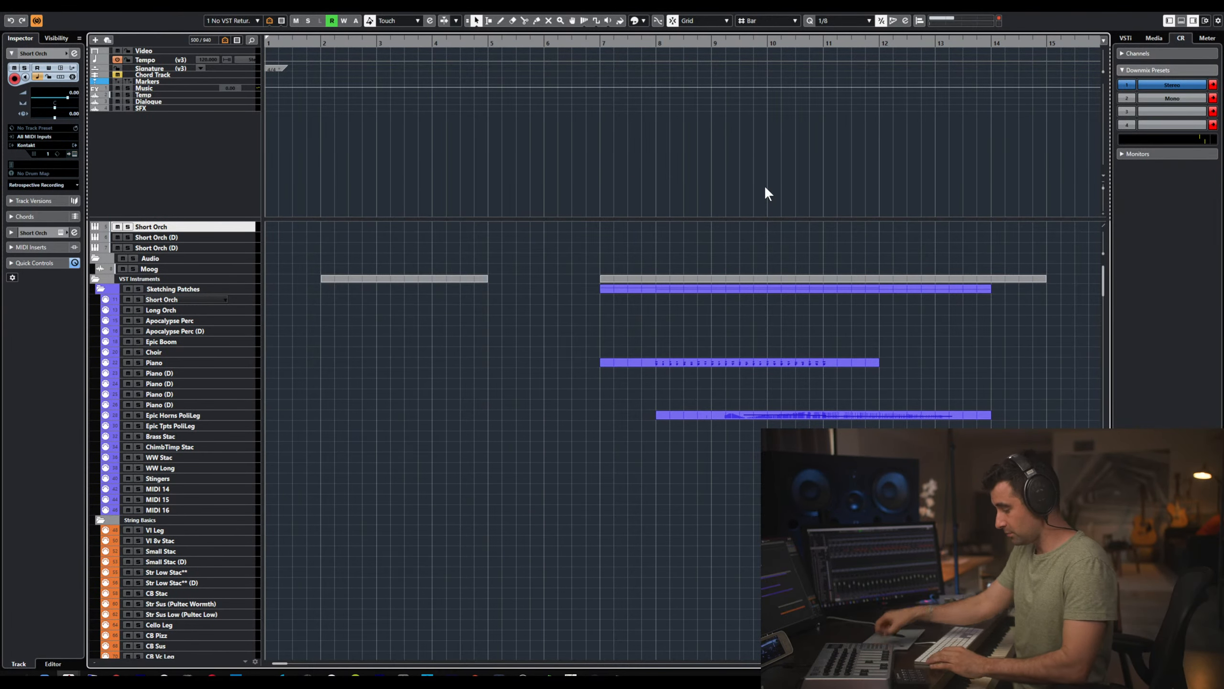
key("alt+Tab")
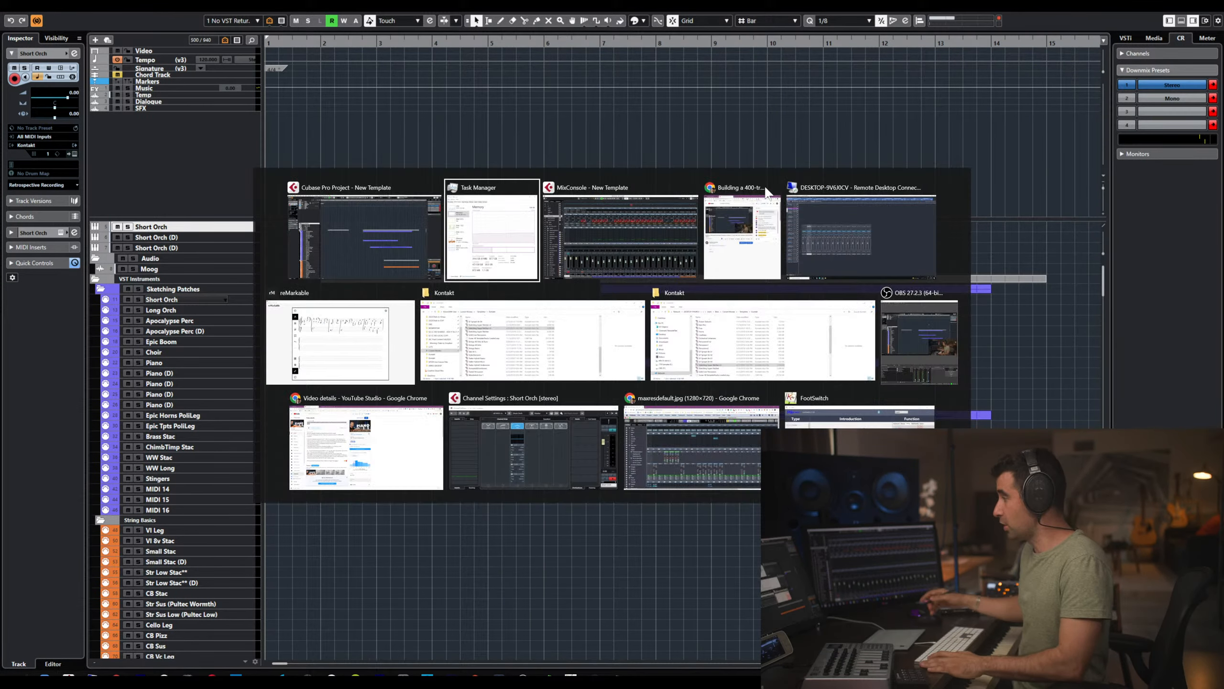
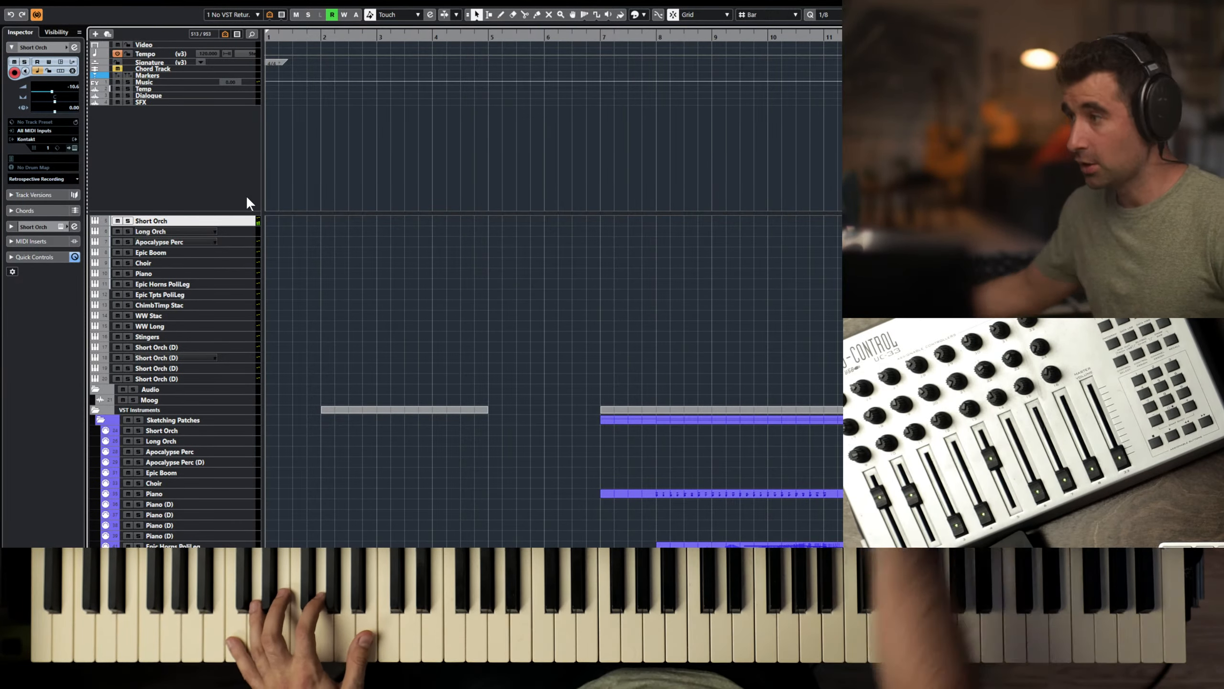
- Reduce the outputs of the Long Orch track's Kontakt to the single channel st.1 and save that configuration as default
left_click(240, 232)
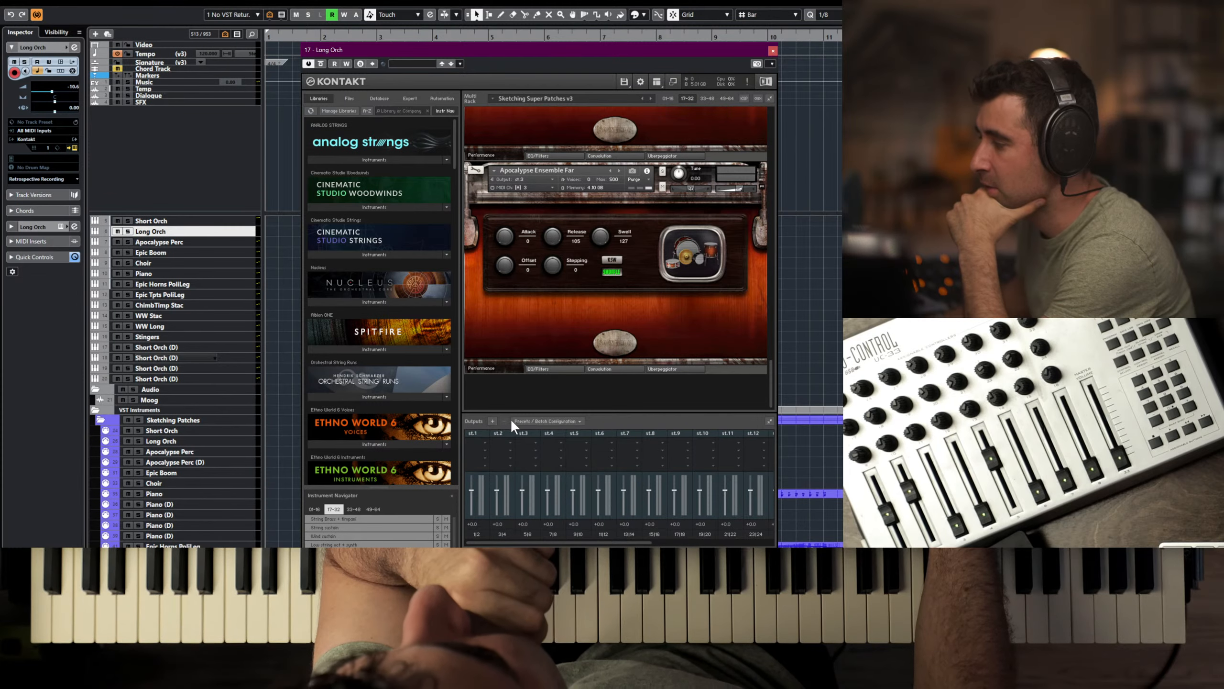
left_click(548, 422)
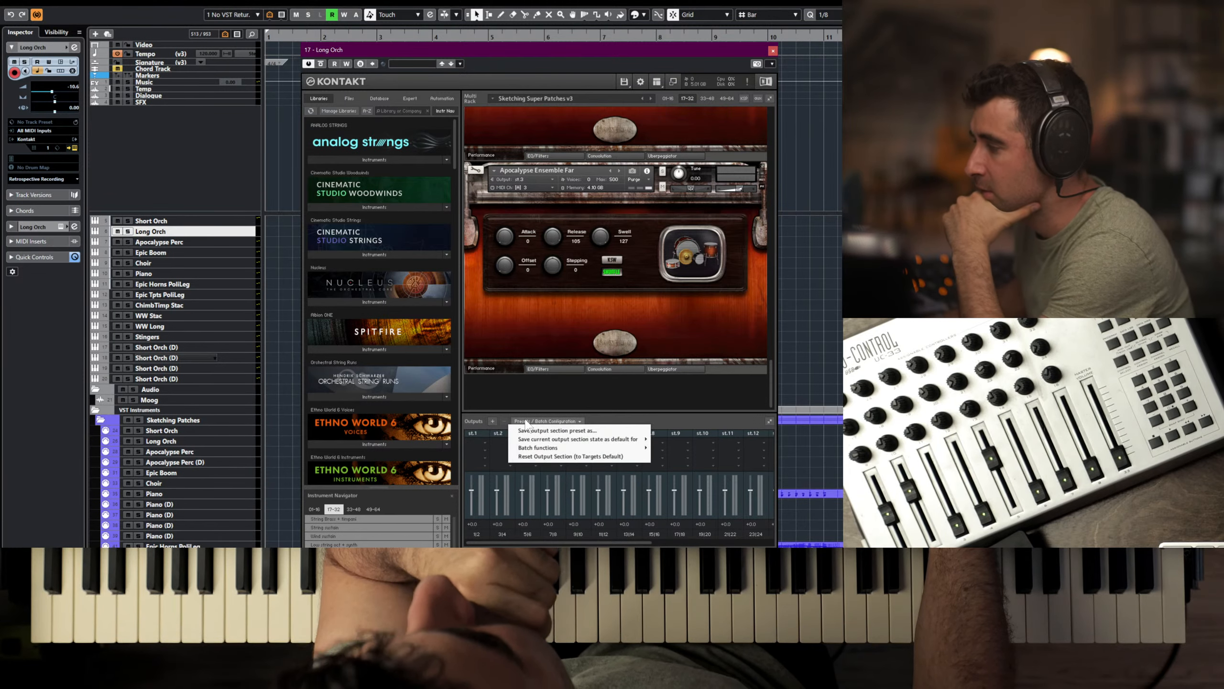
mouse_move(576, 447)
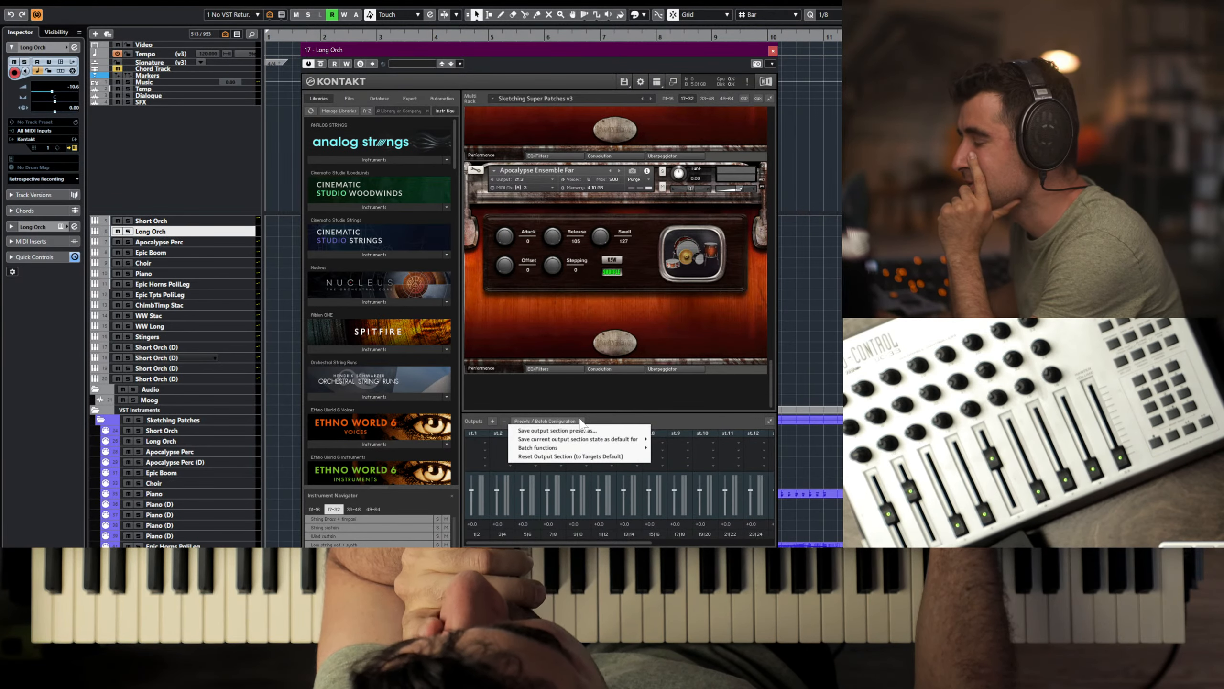
left_click(554, 422)
left_click(553, 421)
left_click(665, 372)
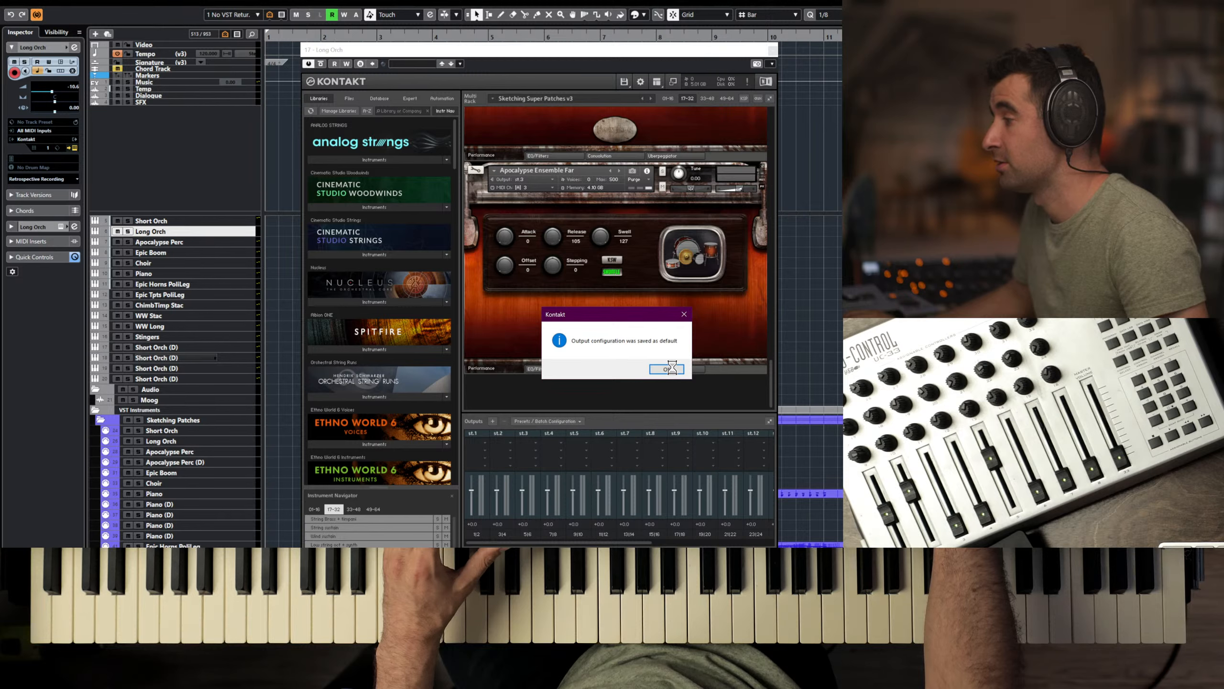
left_click(668, 368)
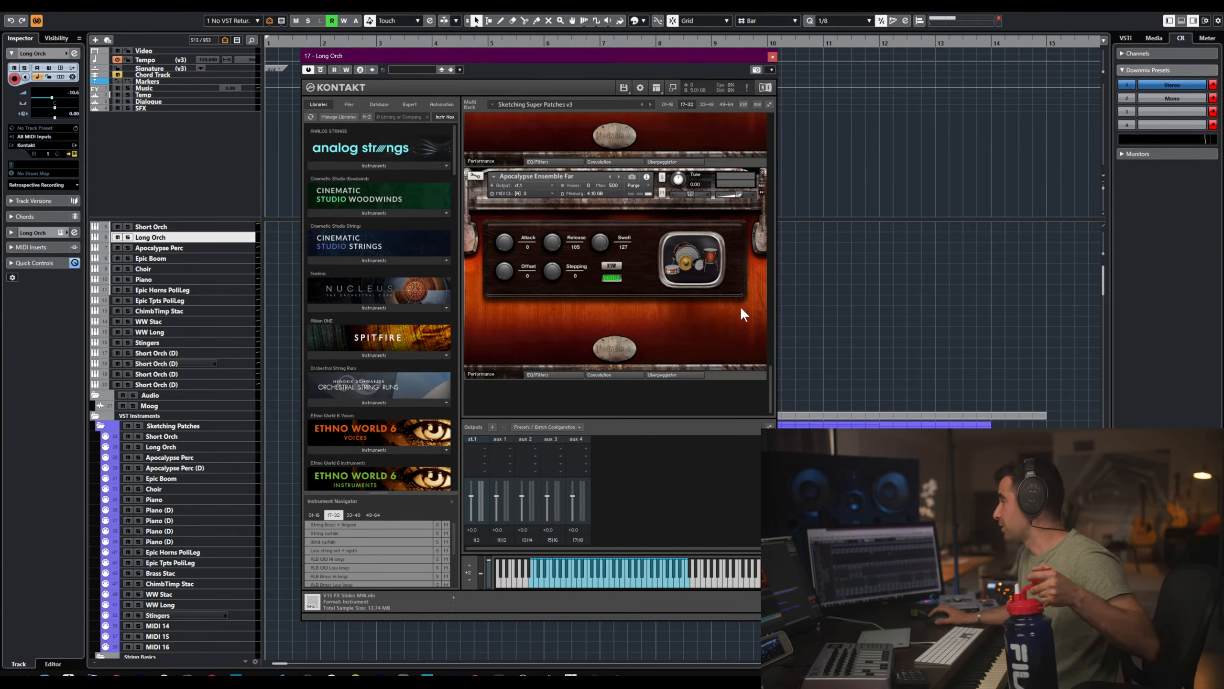
- Set the first three instruments in the Long Orch track's Kontakt rack to MIDI channel 1
left_click_drag(771, 380, 775, 109)
left_click(536, 138)
left_click(591, 157)
left_click(536, 235)
left_click(591, 254)
left_click(536, 332)
left_click(591, 350)
- Set the ALB WW Low longs and ALB Brass Hi longs instruments to MIDI channel 1 on Port A
scroll(579, 347, "down", 5)
scroll(589, 381, "down", 3)
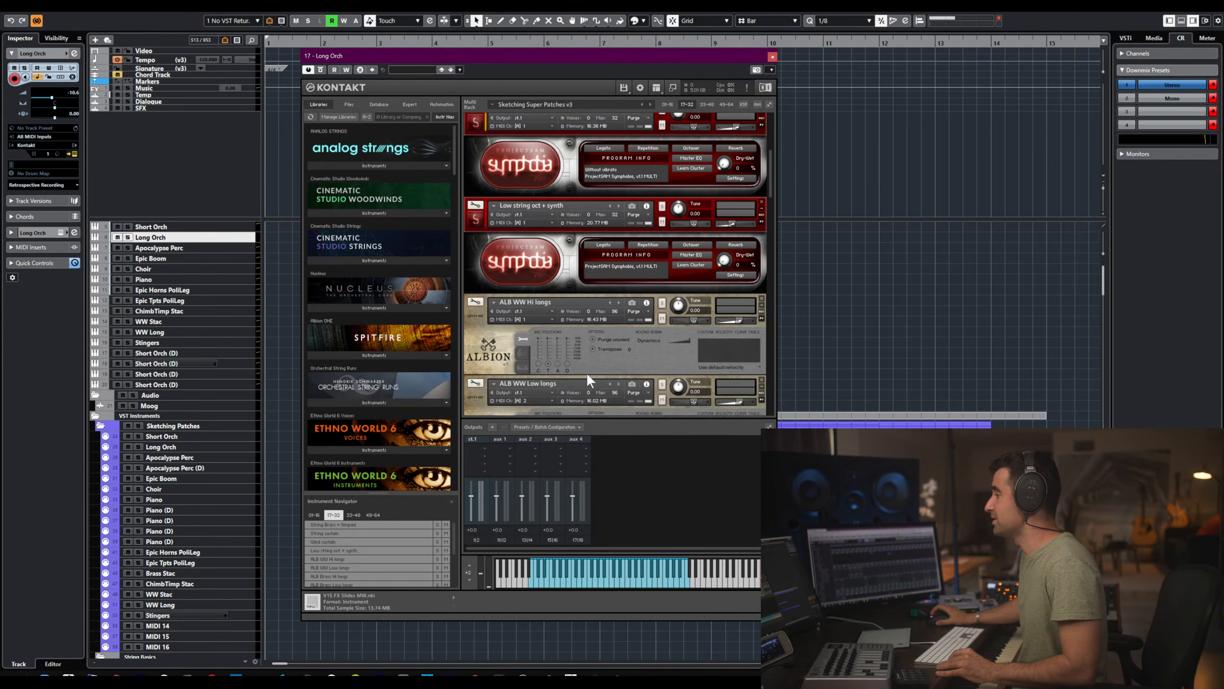
scroll(525, 322, "down", 2)
left_click(526, 320)
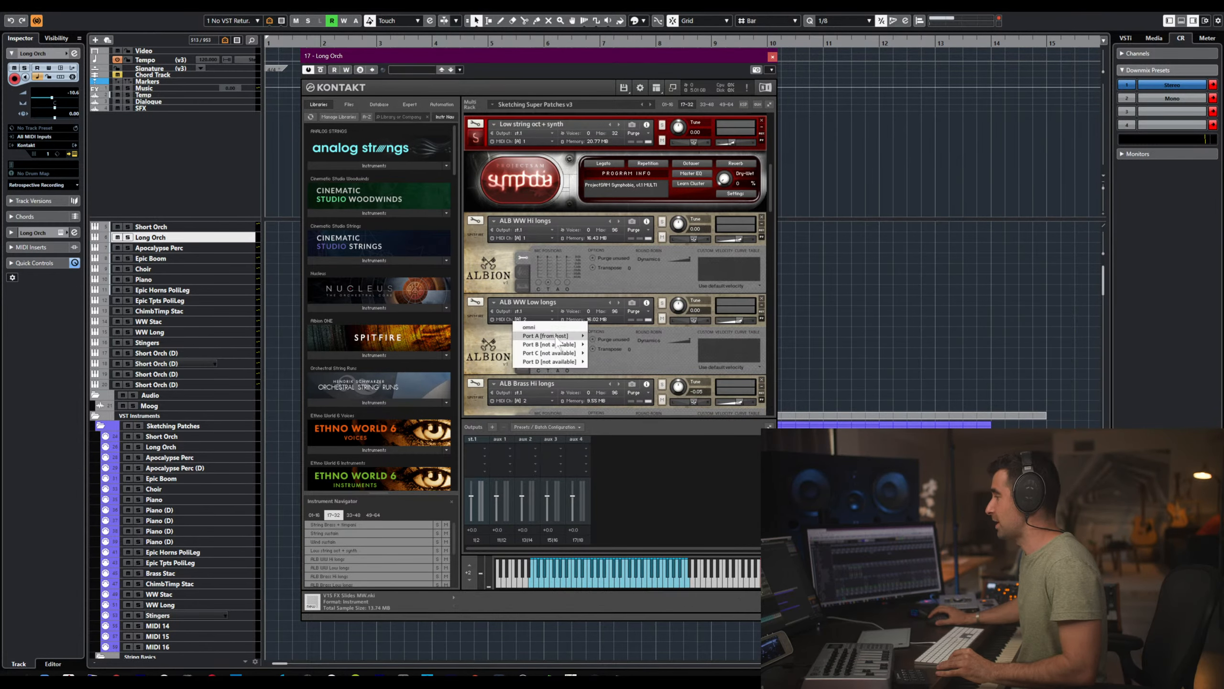
mouse_move(555, 335)
left_click(601, 336)
left_click(525, 400)
mouse_move(554, 417)
left_click(601, 417)
- Set the ALB Brass Low longs and ALB V1V2Va longs CS instruments to MIDI channel 1 on Port A
scroll(560, 355, "down", 6)
left_click(522, 366)
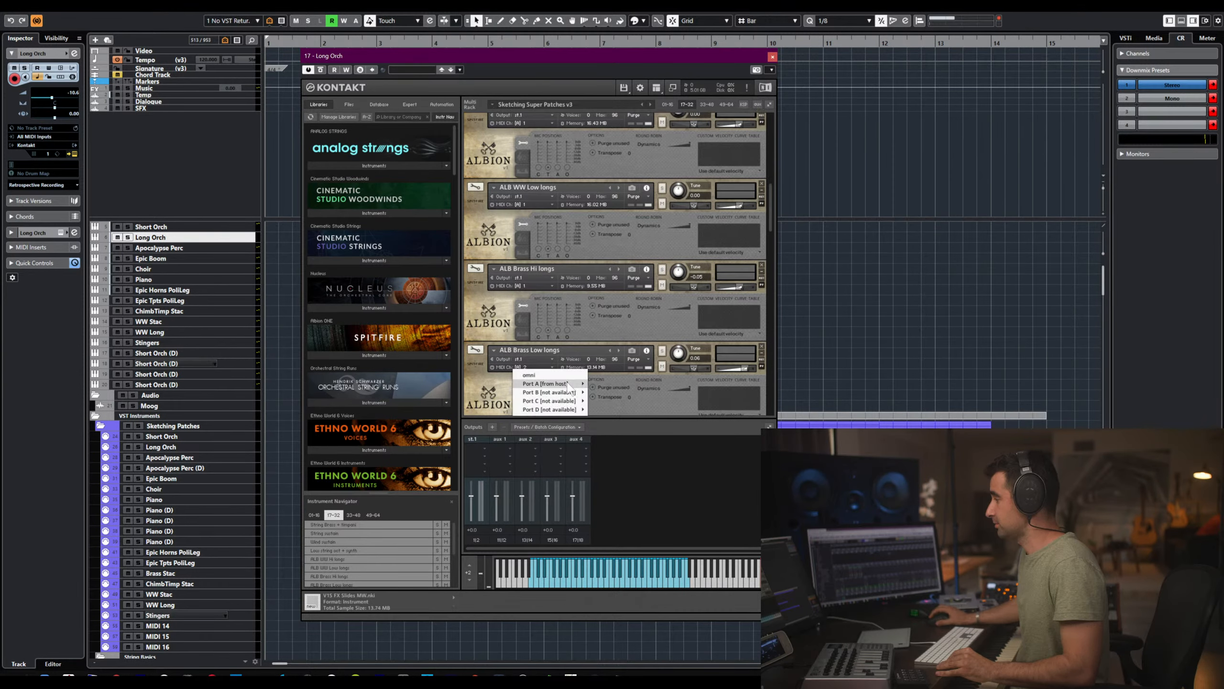
left_click(601, 384)
scroll(539, 377, "down", 2)
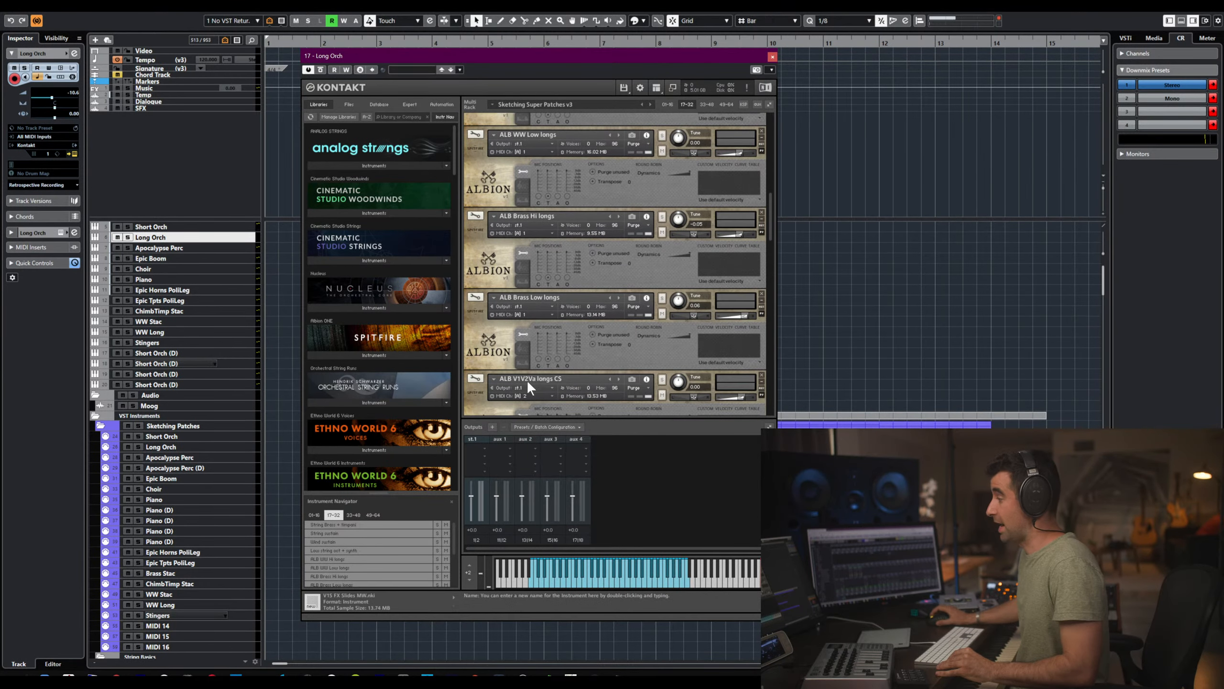
scroll(527, 383, "down", 1)
left_click(526, 377)
mouse_move(558, 393)
left_click(600, 394)
- Set the women's and men's Requiem Pro Vowel Sustain instruments to MIDI channel 1 on Port A
scroll(541, 365, "down", 4)
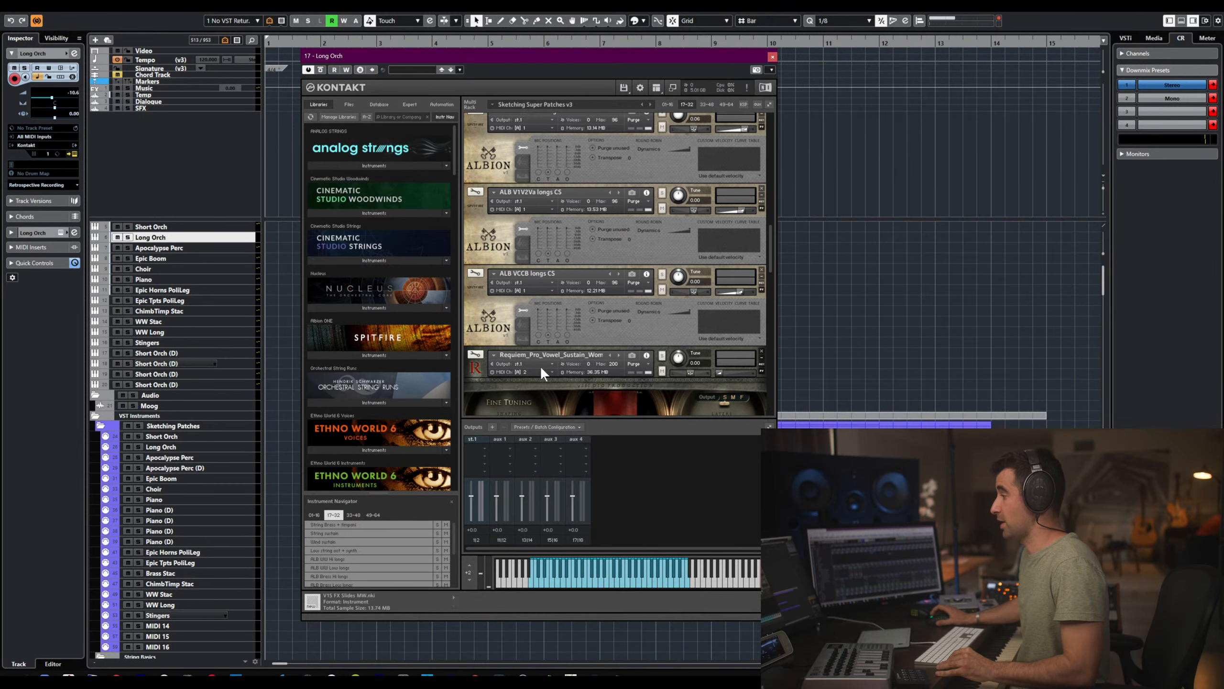
left_click(527, 372)
mouse_move(554, 388)
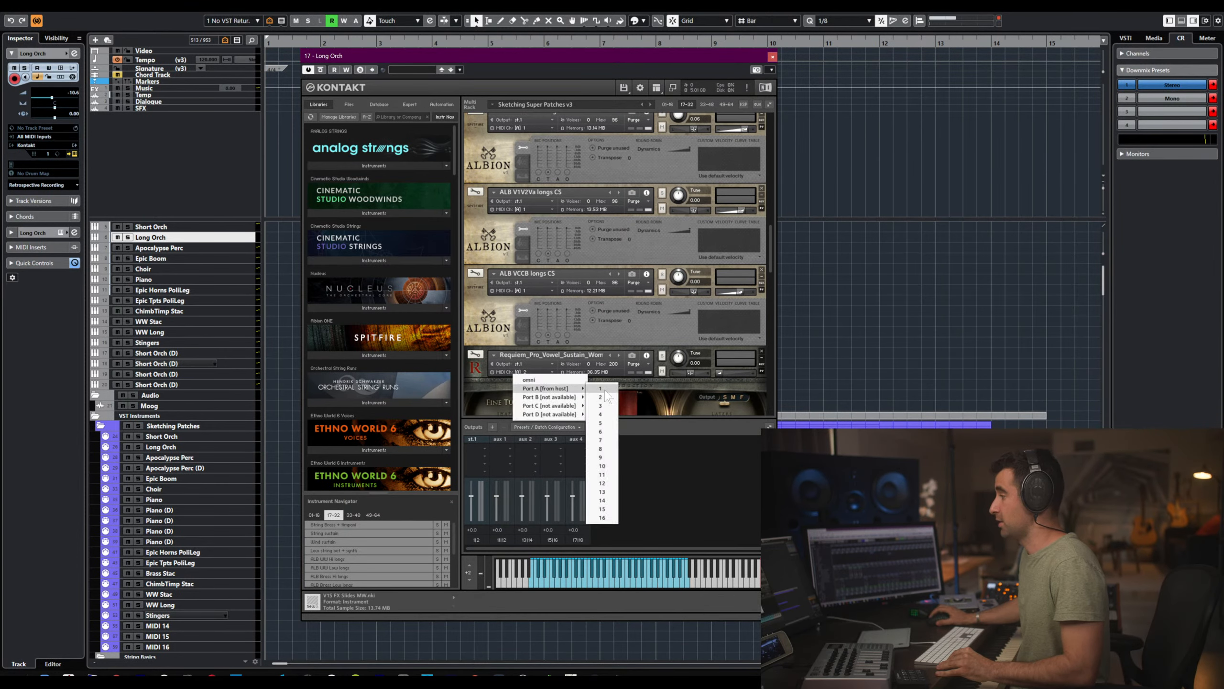
left_click(601, 389)
scroll(548, 367, "down", 4)
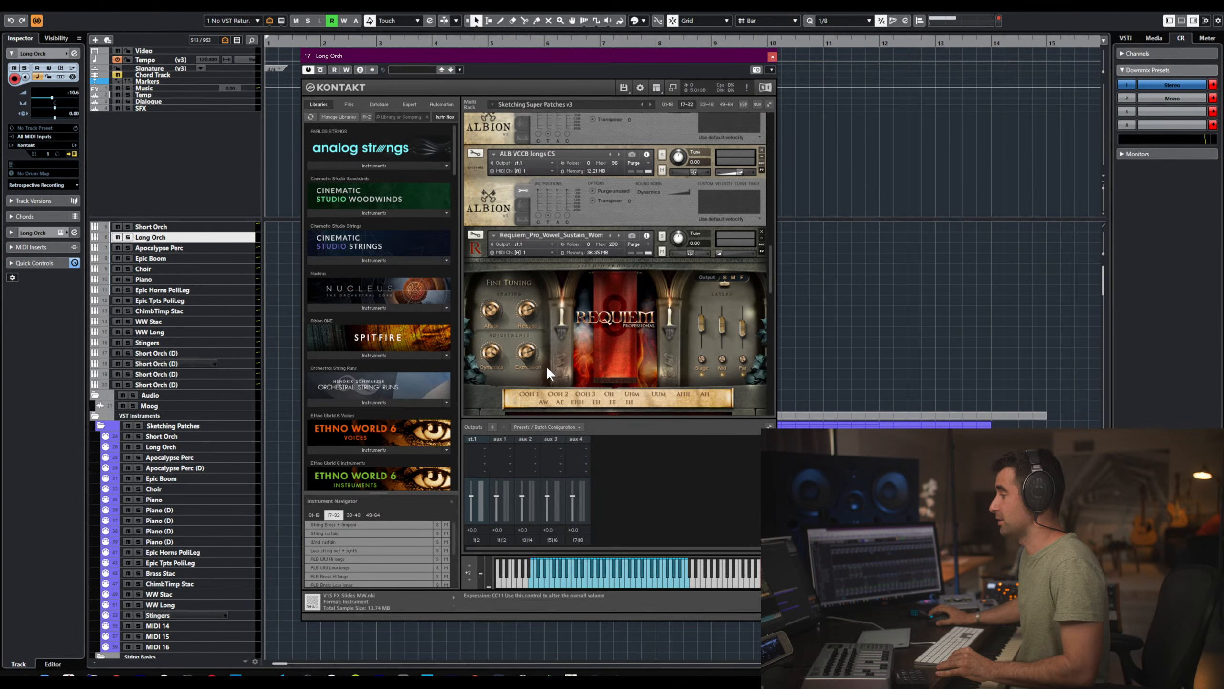
scroll(548, 372, "down", 3)
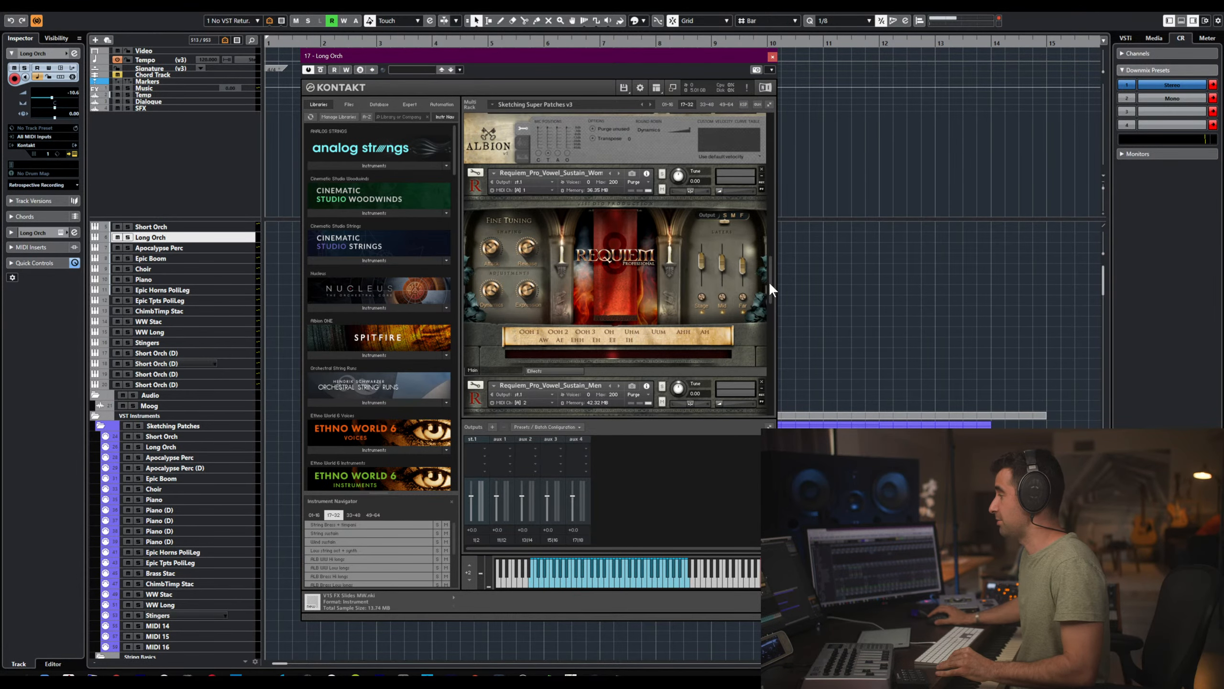
left_click_drag(770, 284, 769, 309)
left_click(522, 283)
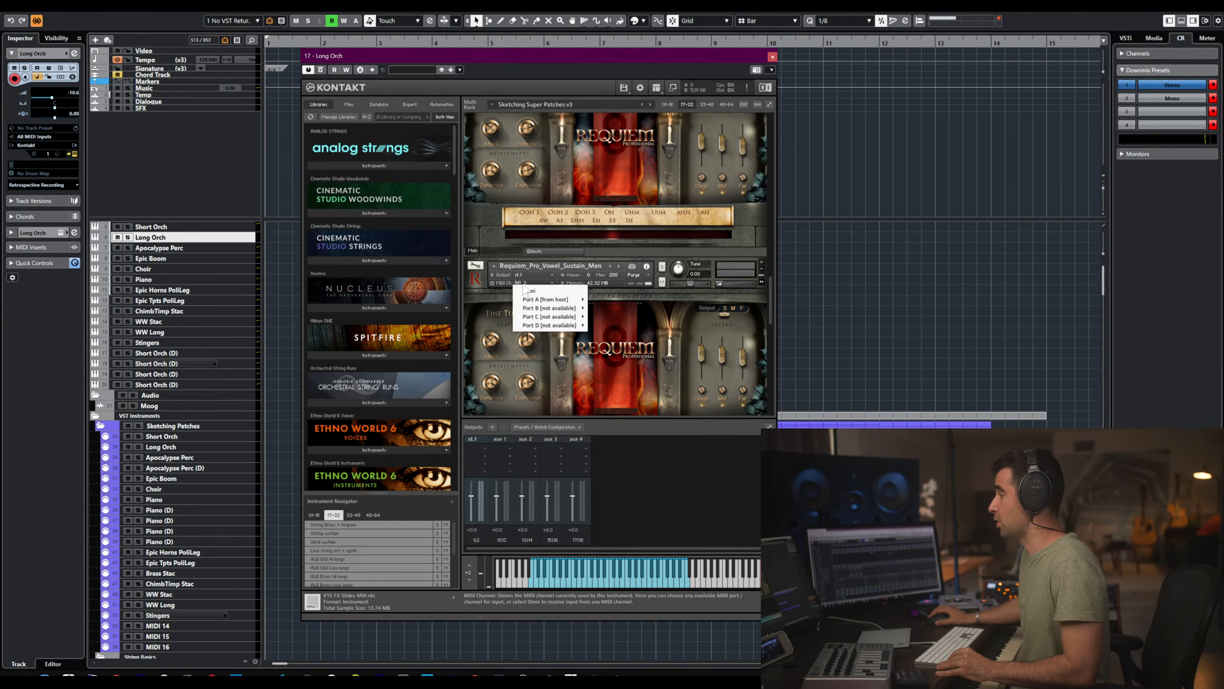
left_click(600, 296)
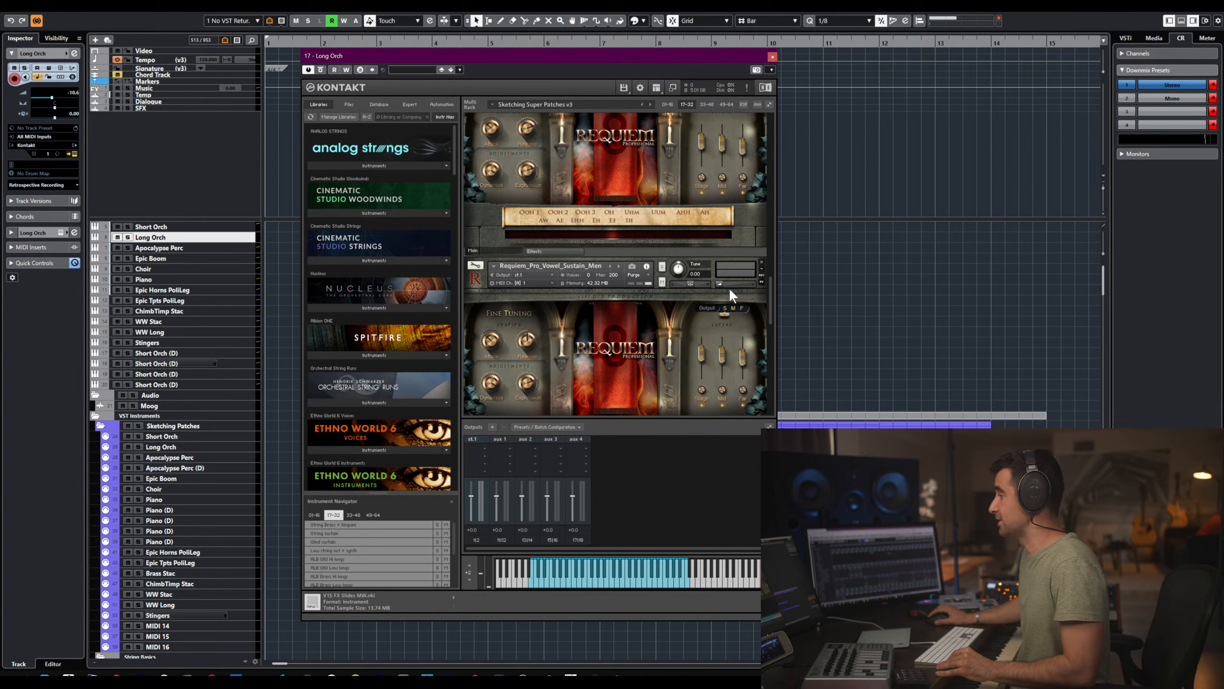
- Set the Apocalypse Ensemble Close (lite) instrument to MIDI channel 1 on Port A
left_click_drag(771, 292, 771, 325)
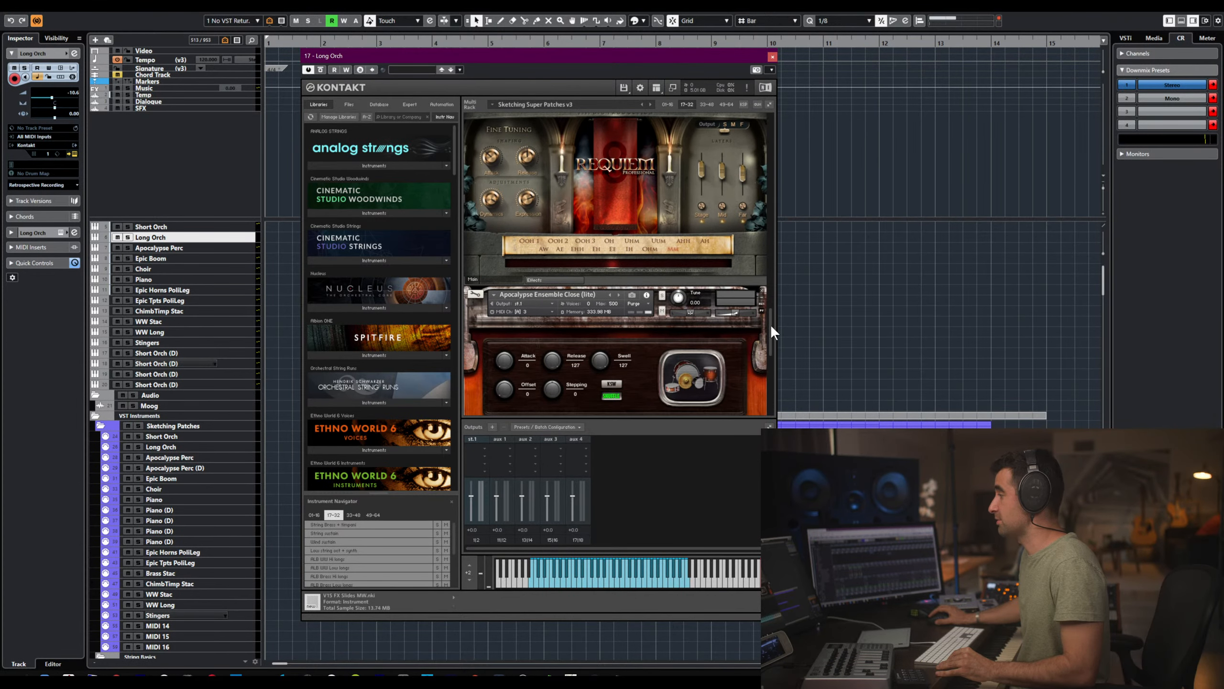
left_click(530, 312)
mouse_move(560, 331)
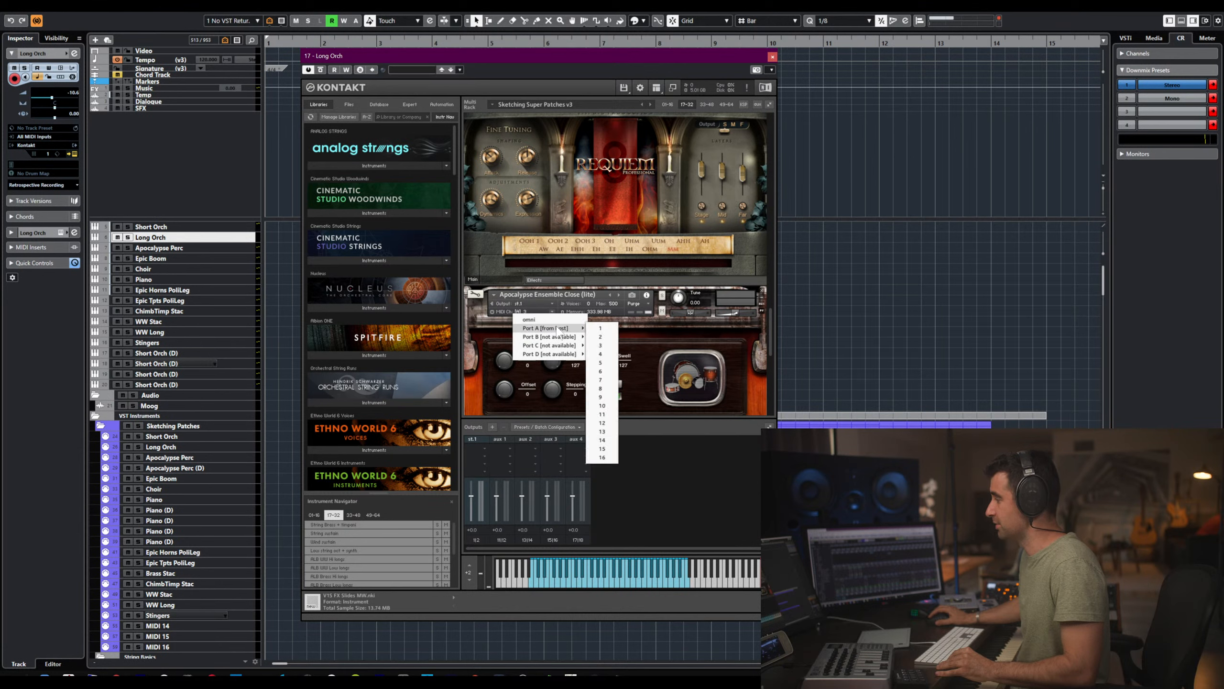
left_click(600, 328)
- Remove the Apocalypse Ensemble Close (lite) instrument from the Long Orch track's Kontakt rack
mouse_move(771, 314)
left_mouse_down()
mouse_move(769, 366)
mouse_move(779, 290)
mouse_move(777, 318)
left_mouse_up()
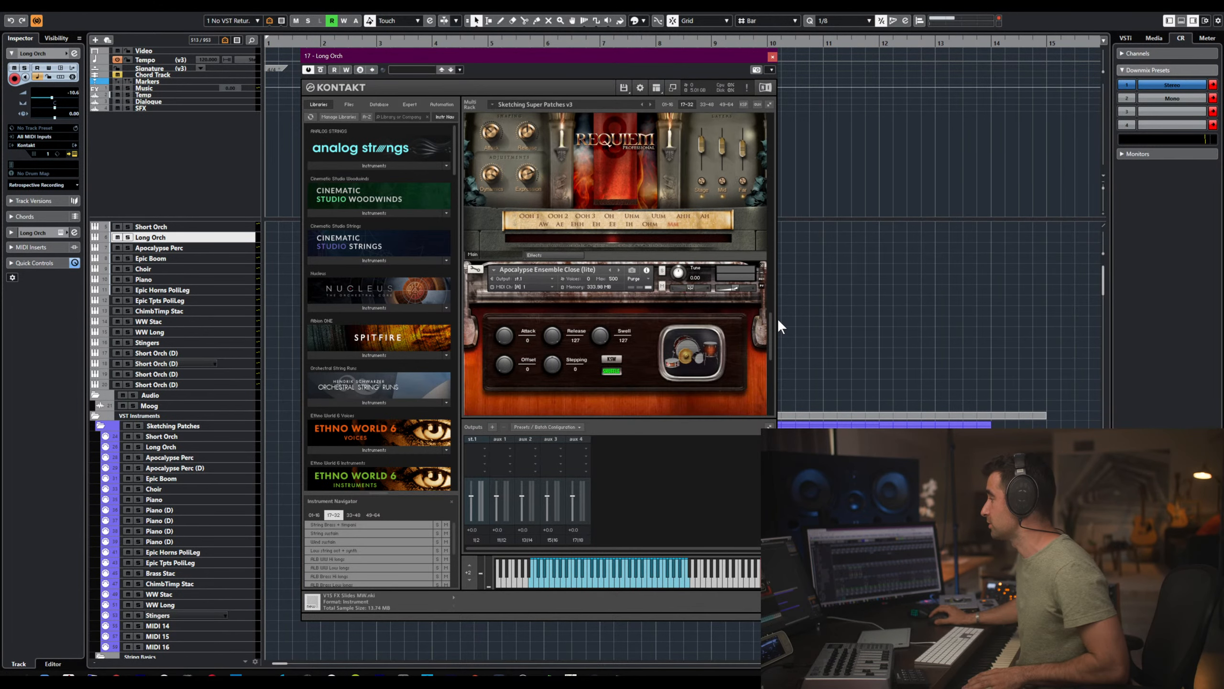
left_click(761, 265)
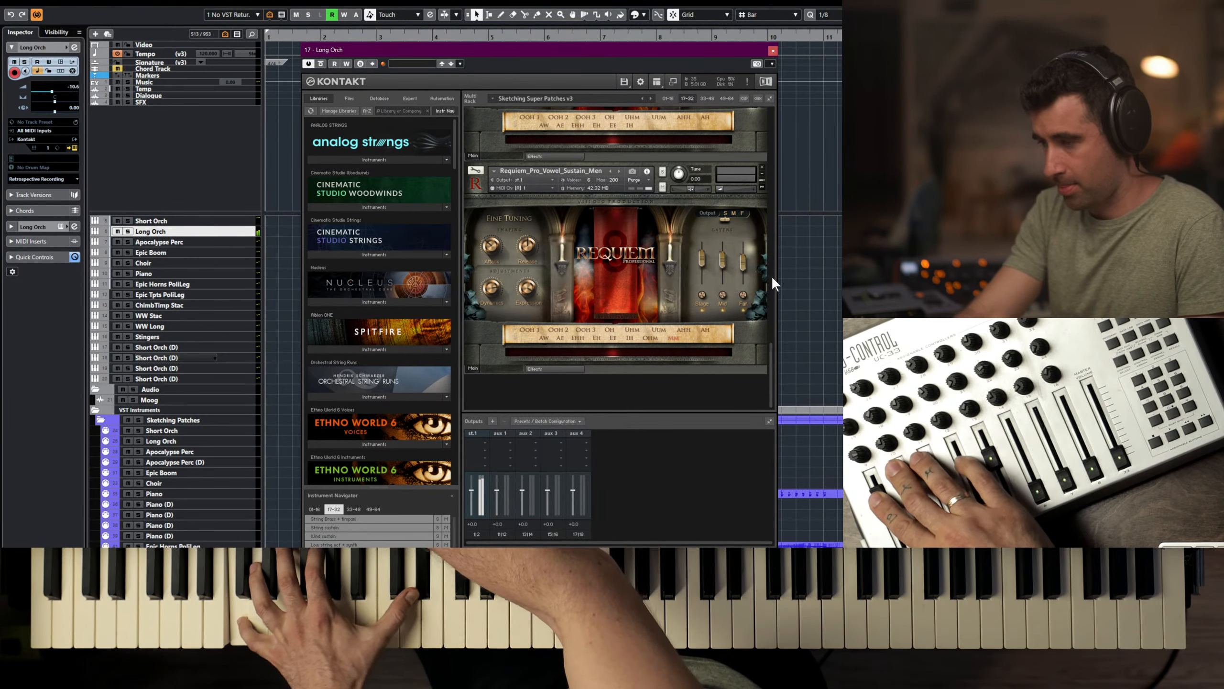
- Disable the Short Orch track in Cubase and compare memory usage in Task Manager before and after it
key("alt+Tab")
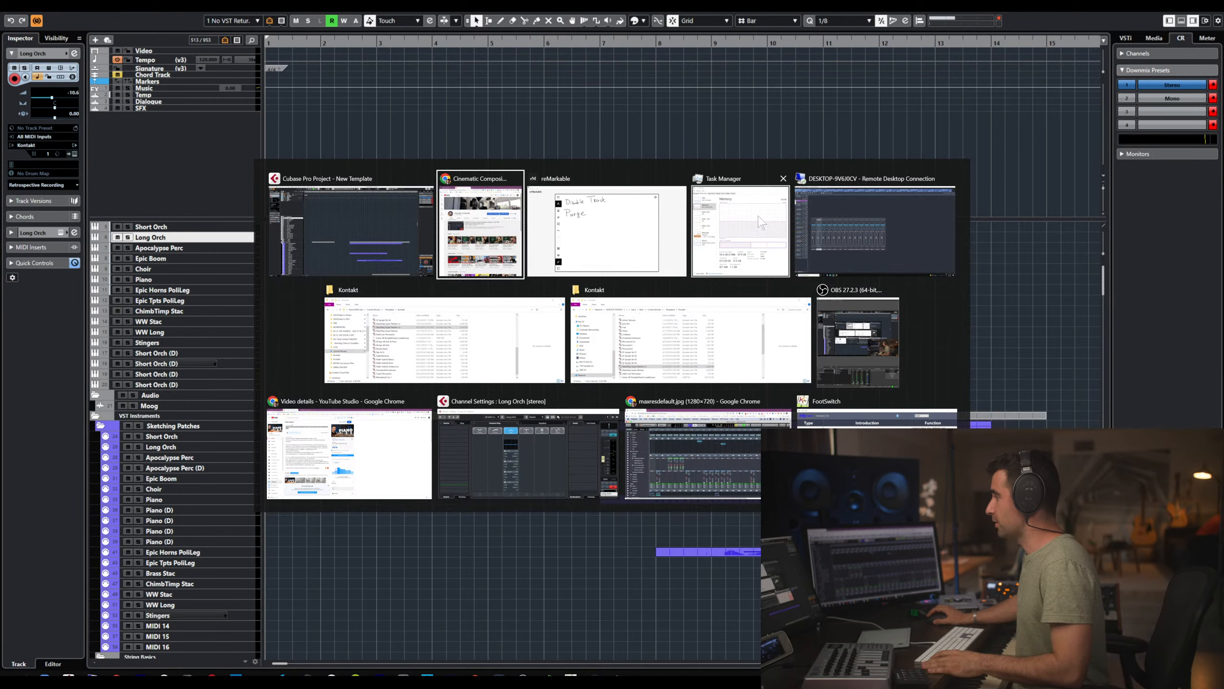
left_click(759, 215)
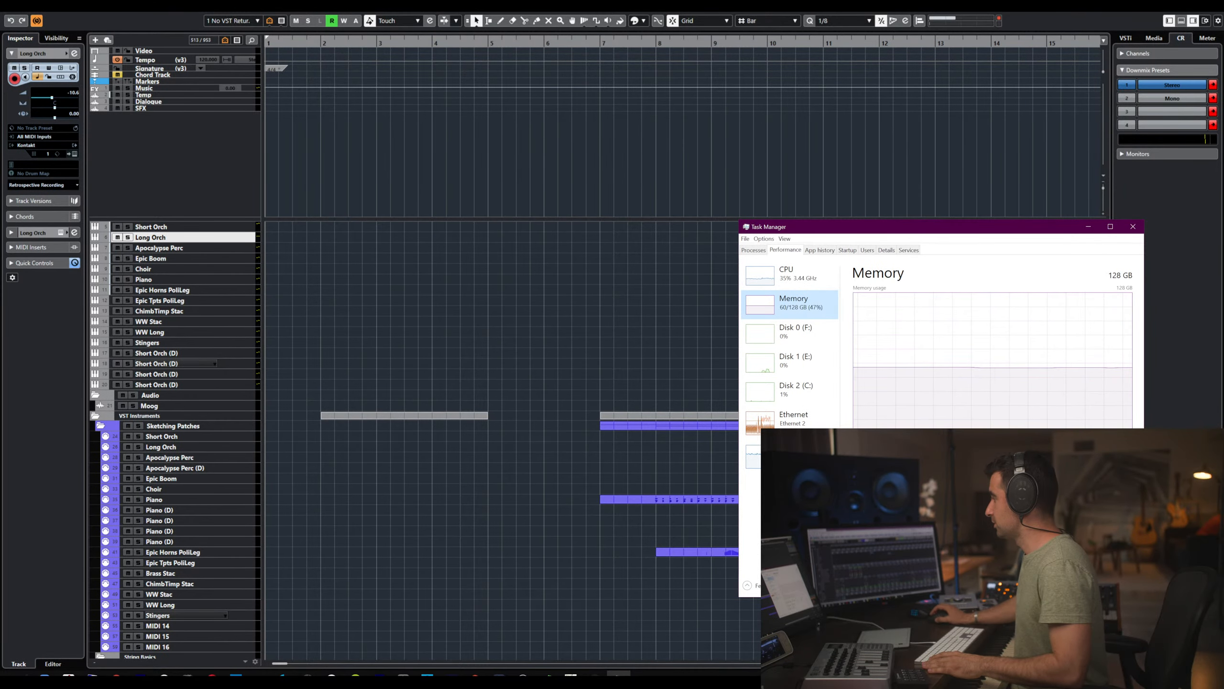
left_click(213, 227)
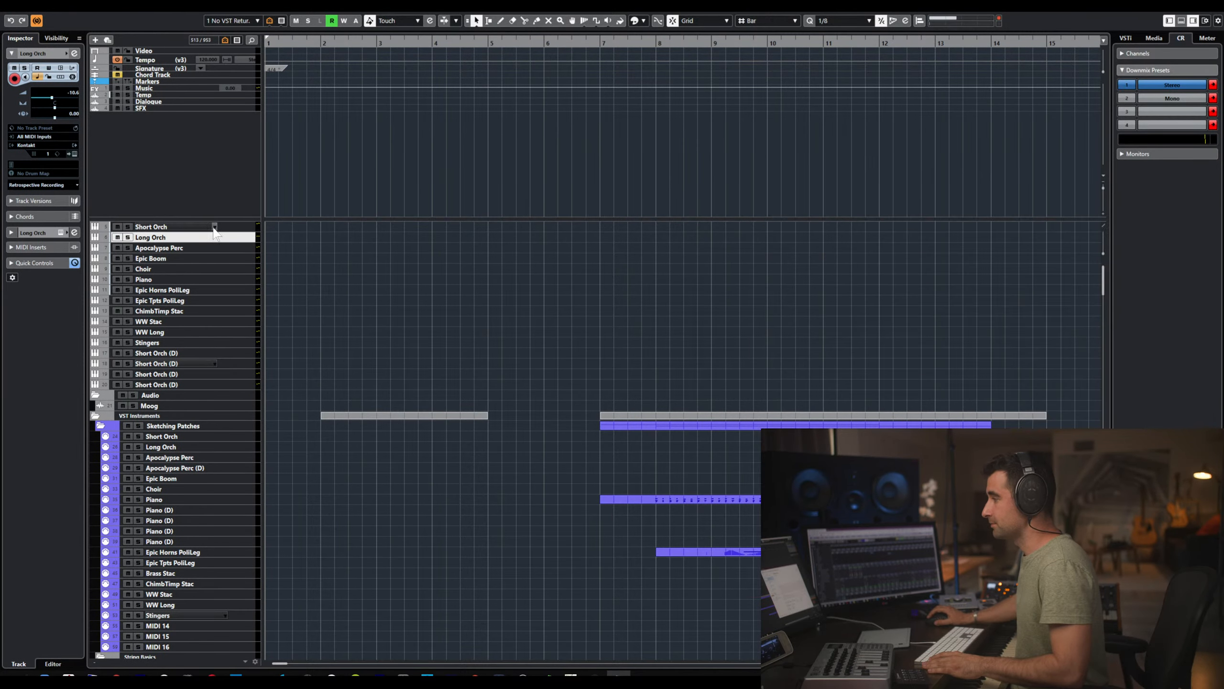
right_click(213, 228)
left_click(282, 405)
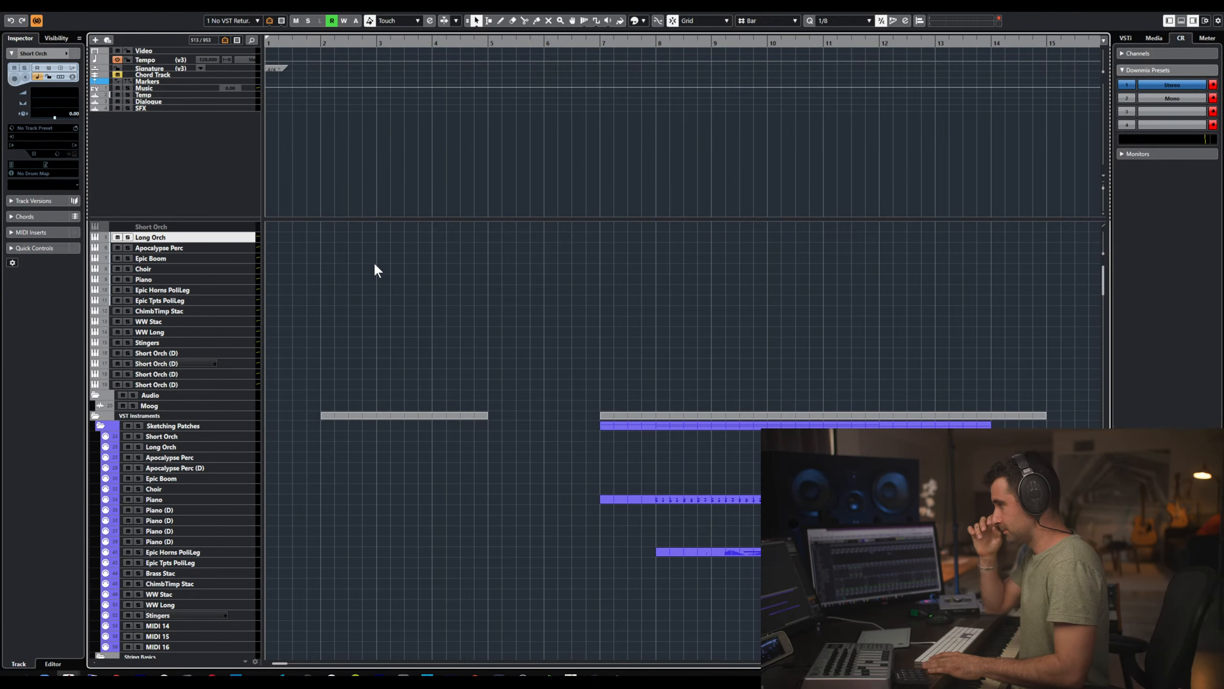
key("alt+Tab")
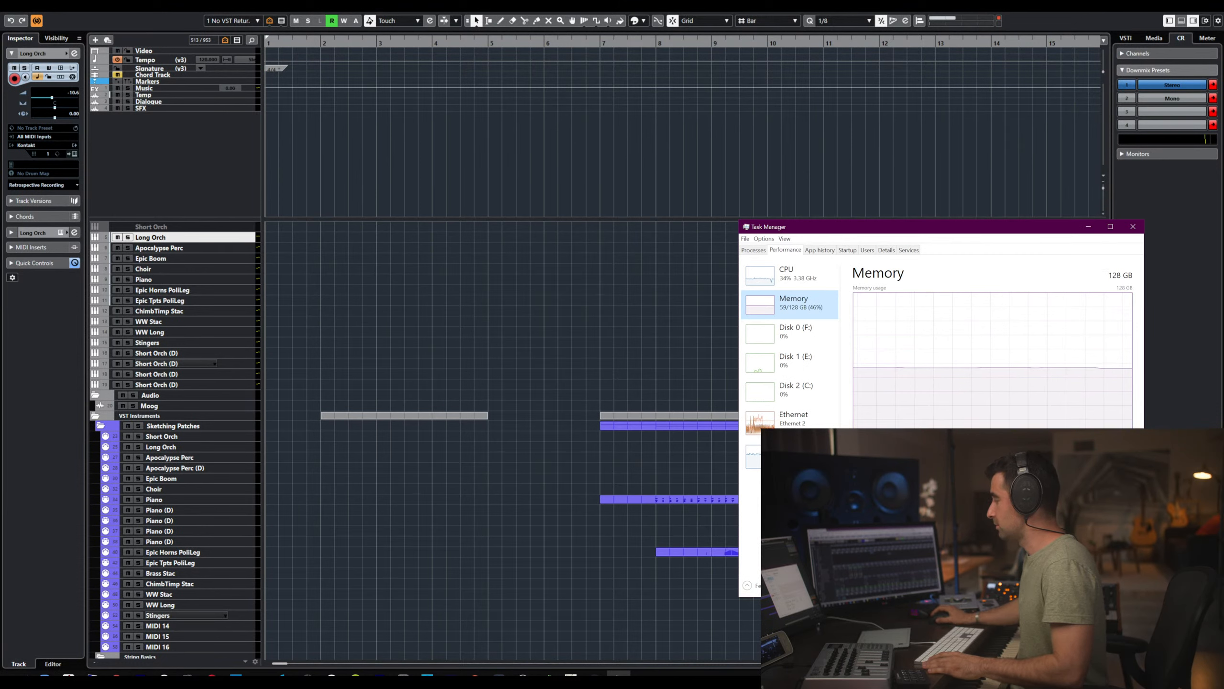
- Return to the Cubase project and re-enable the disabled Short Orch track
left_click(245, 226)
right_click(245, 226)
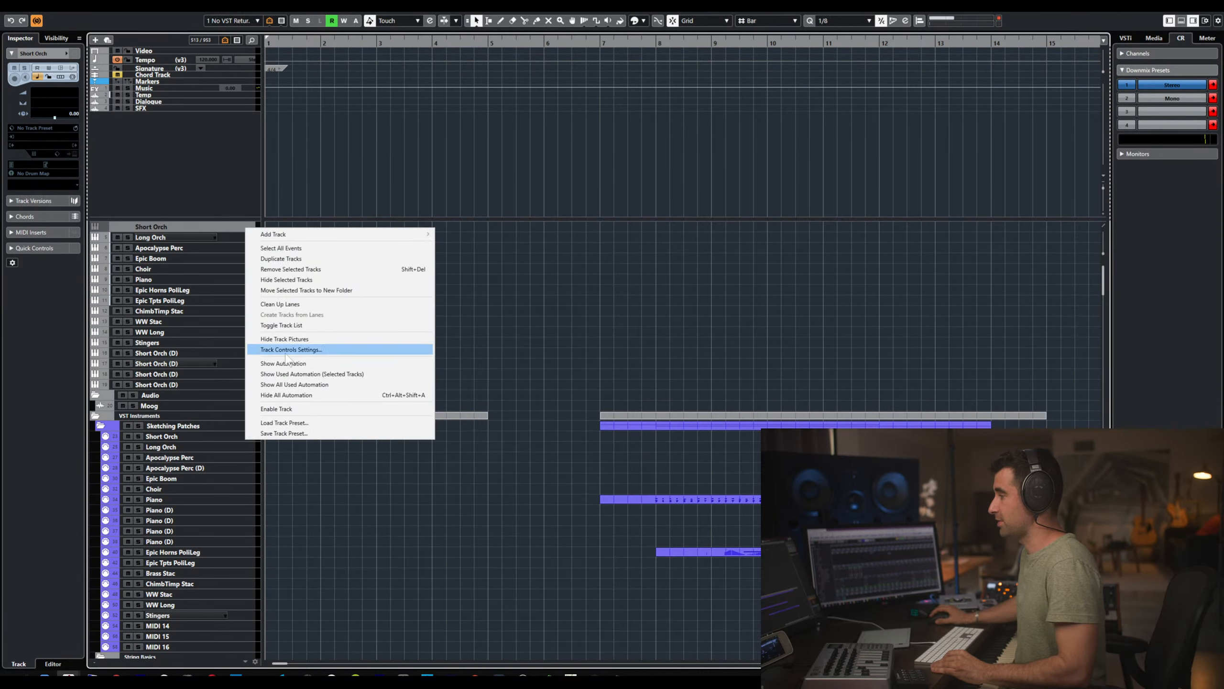
left_click(300, 409)
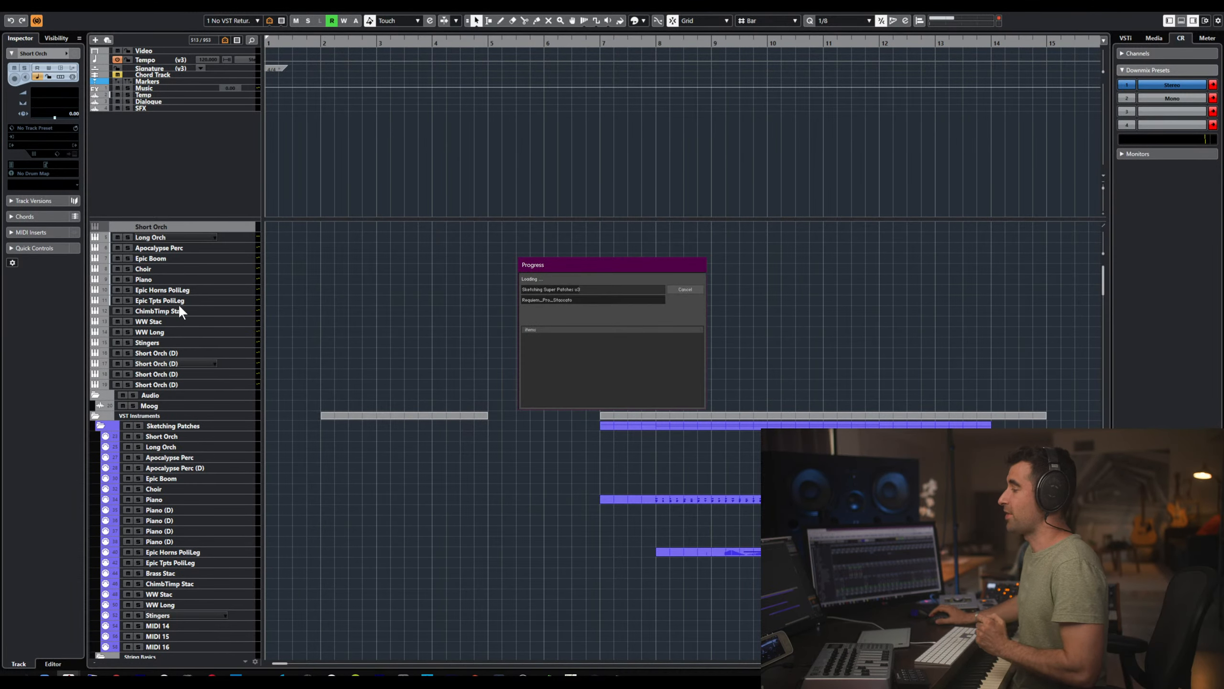
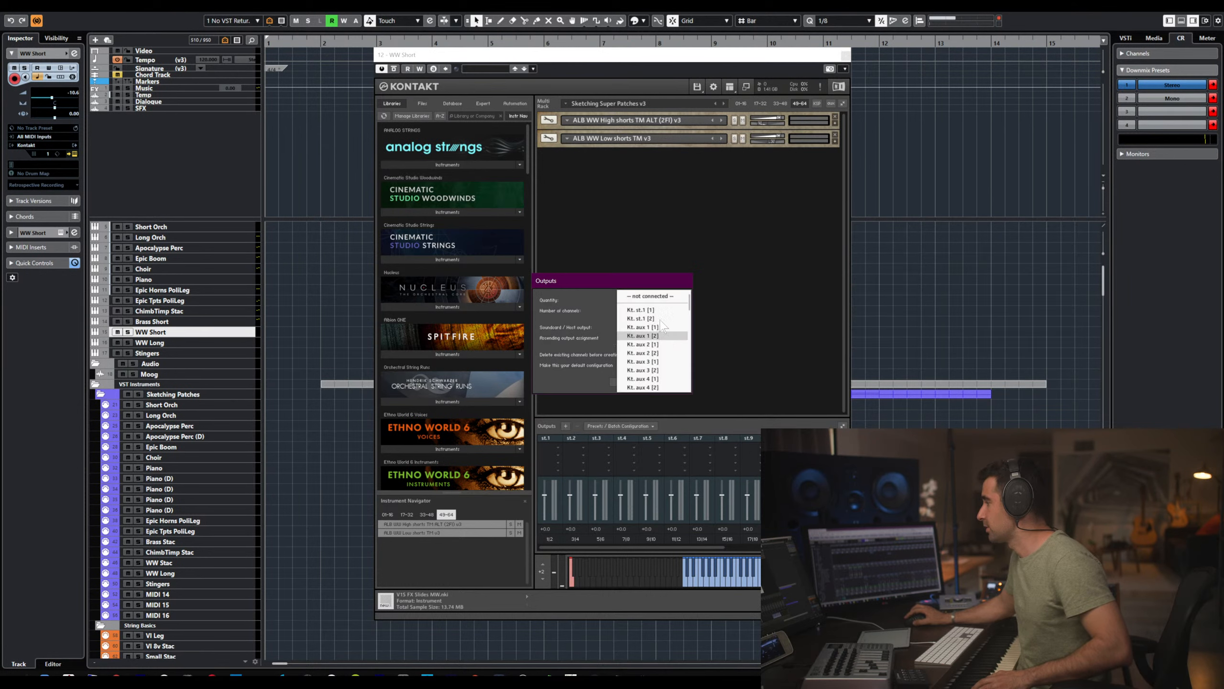
- Create the WW Short Kontakt's output channel on host output Kt. st.1 [1] and save it as the default configuration
left_click(656, 308)
left_click(680, 365)
left_click(666, 382)
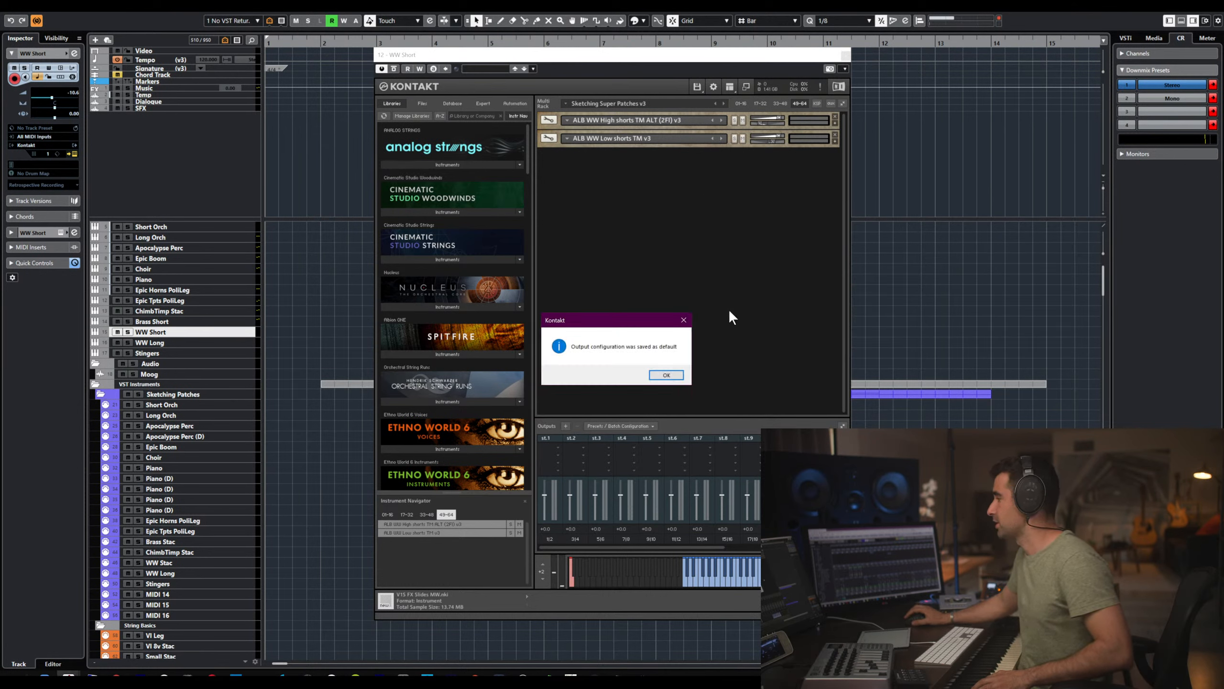
key("Return")
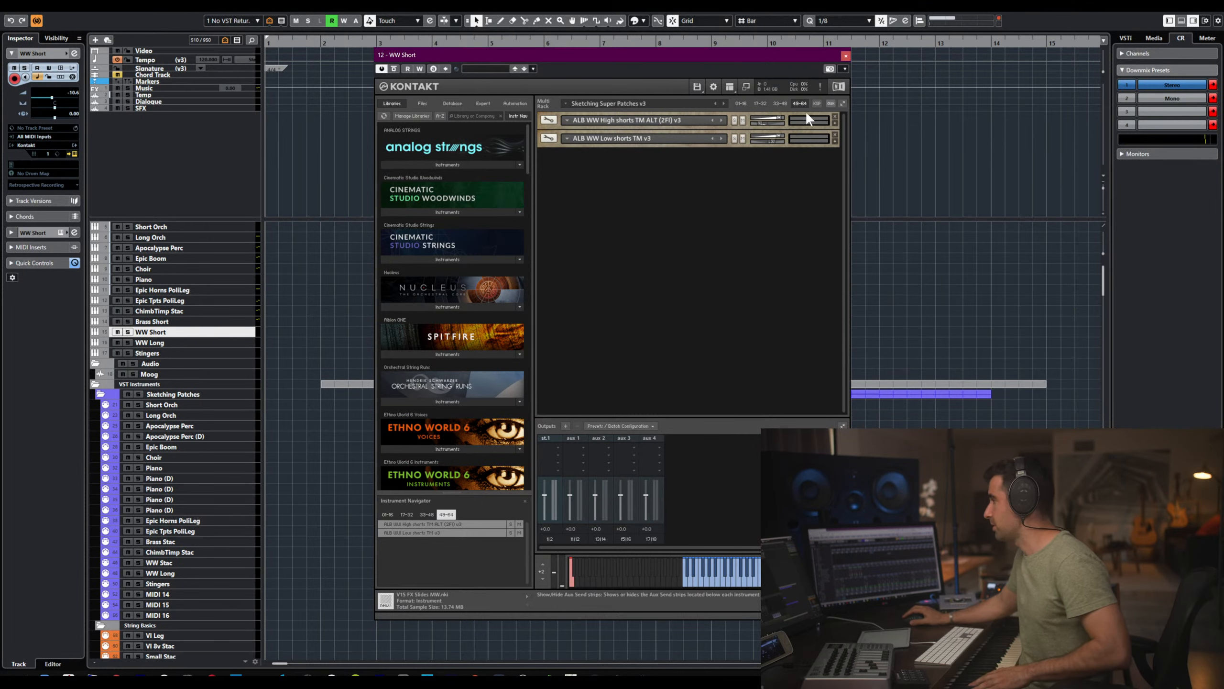
- Set ALB WW High shorts TM ALT to Port A channel 1, reassign ALB WW Low shorts' Port A channel, and collapse both instruments
left_click(842, 104)
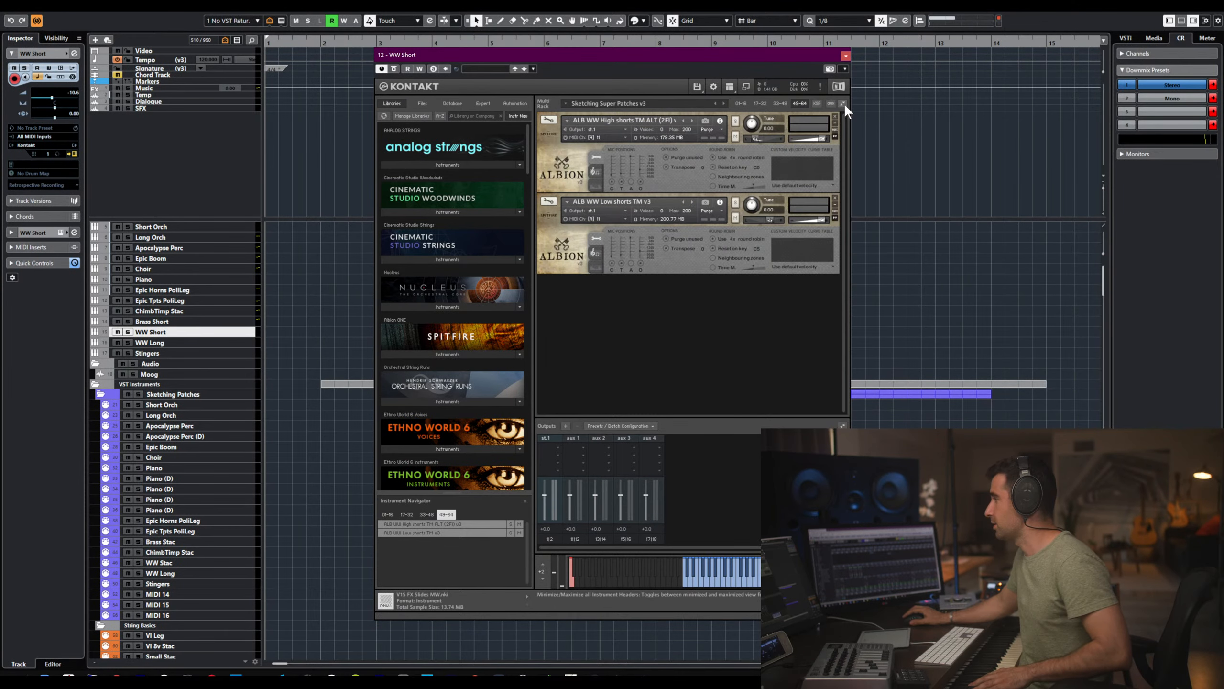
left_click(599, 137)
mouse_move(622, 154)
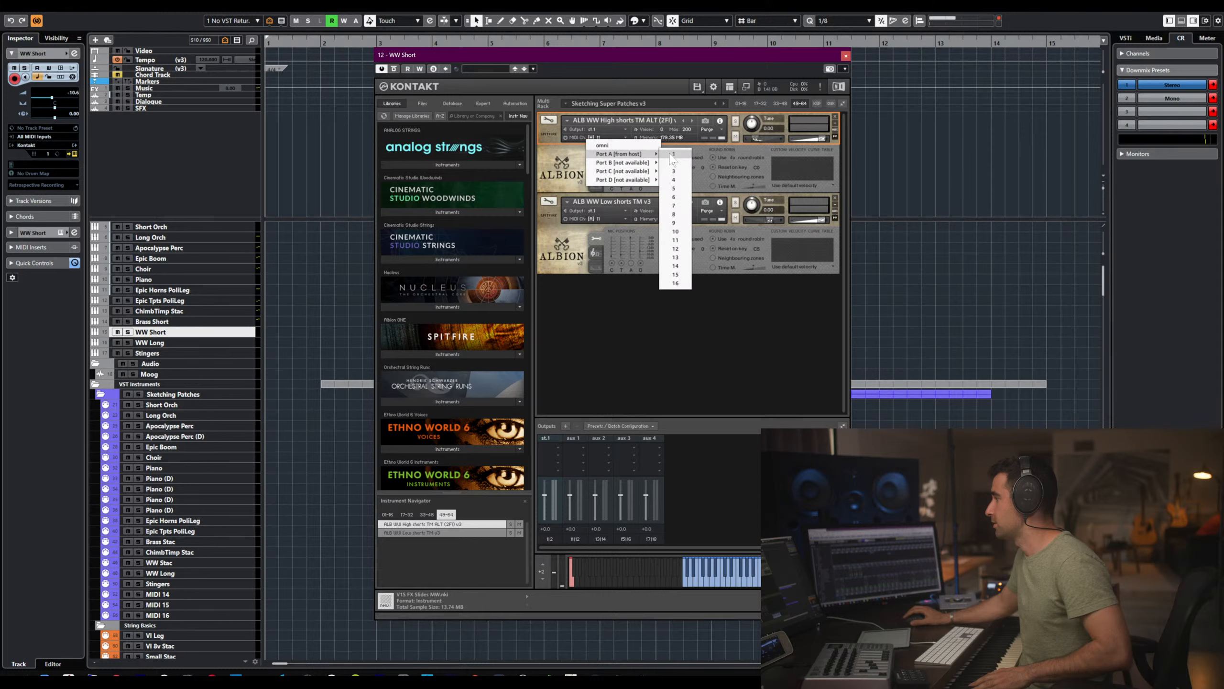
left_click(673, 154)
left_click(598, 219)
mouse_move(631, 235)
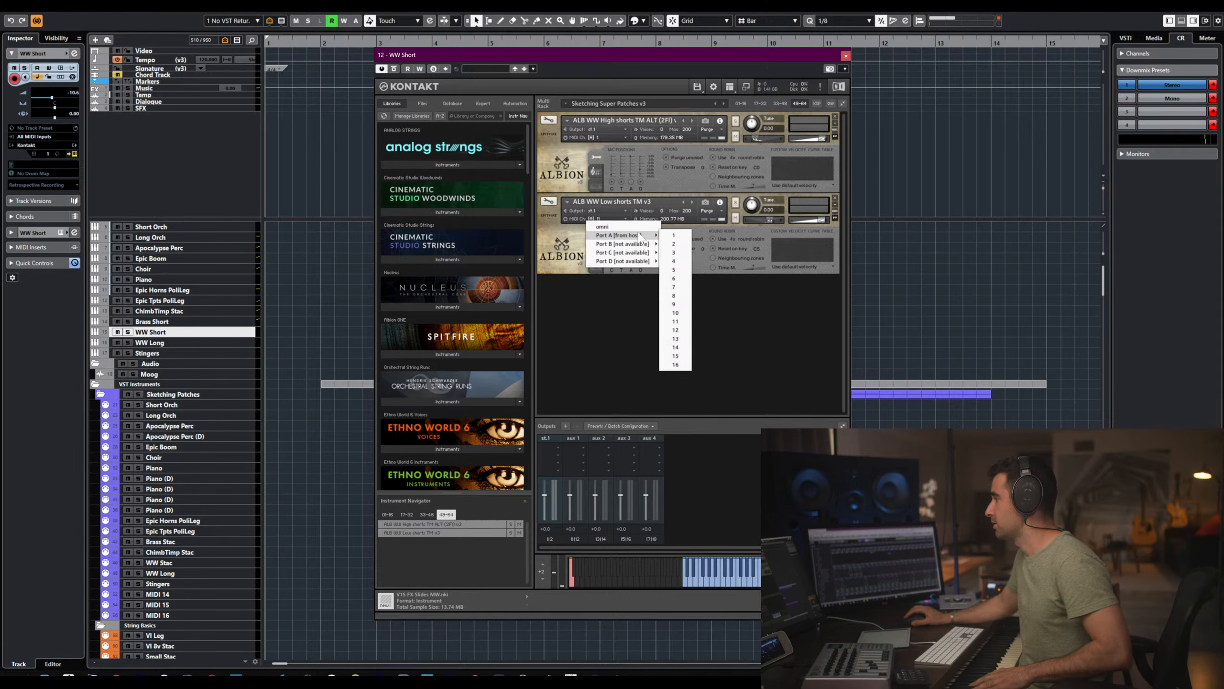
left_click(674, 244)
left_click(843, 103)
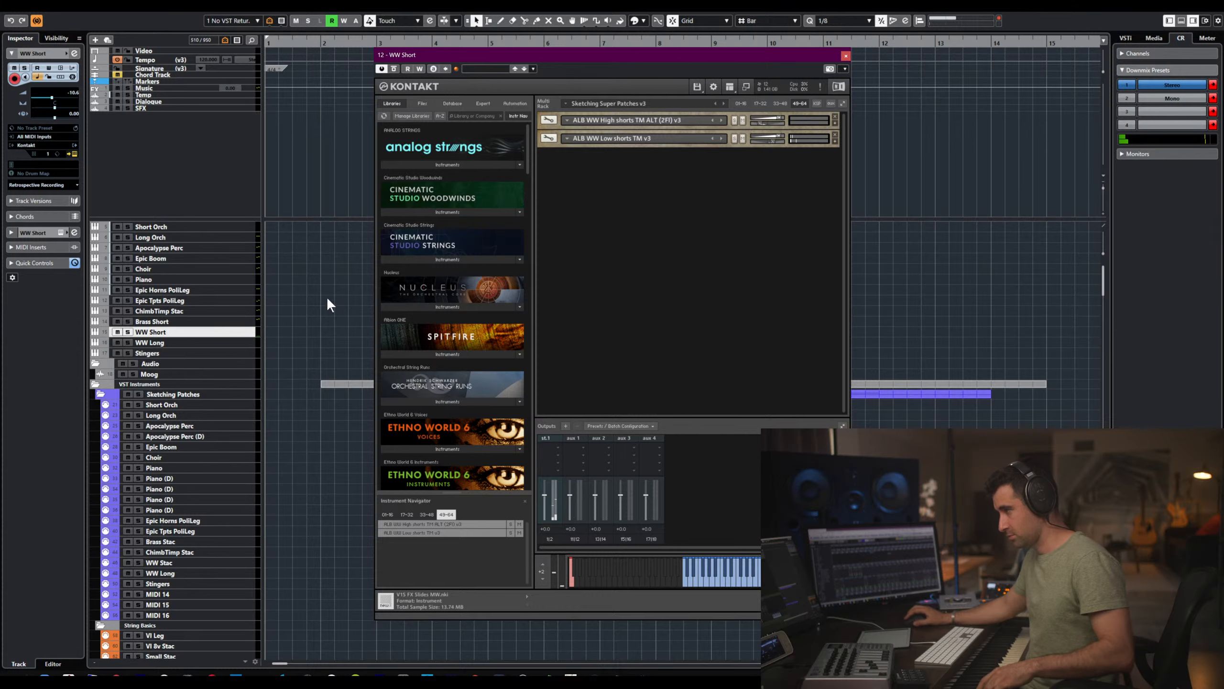
- Switch to the Brass Short track and back to WW Short to compare their sounds
left_click(189, 322)
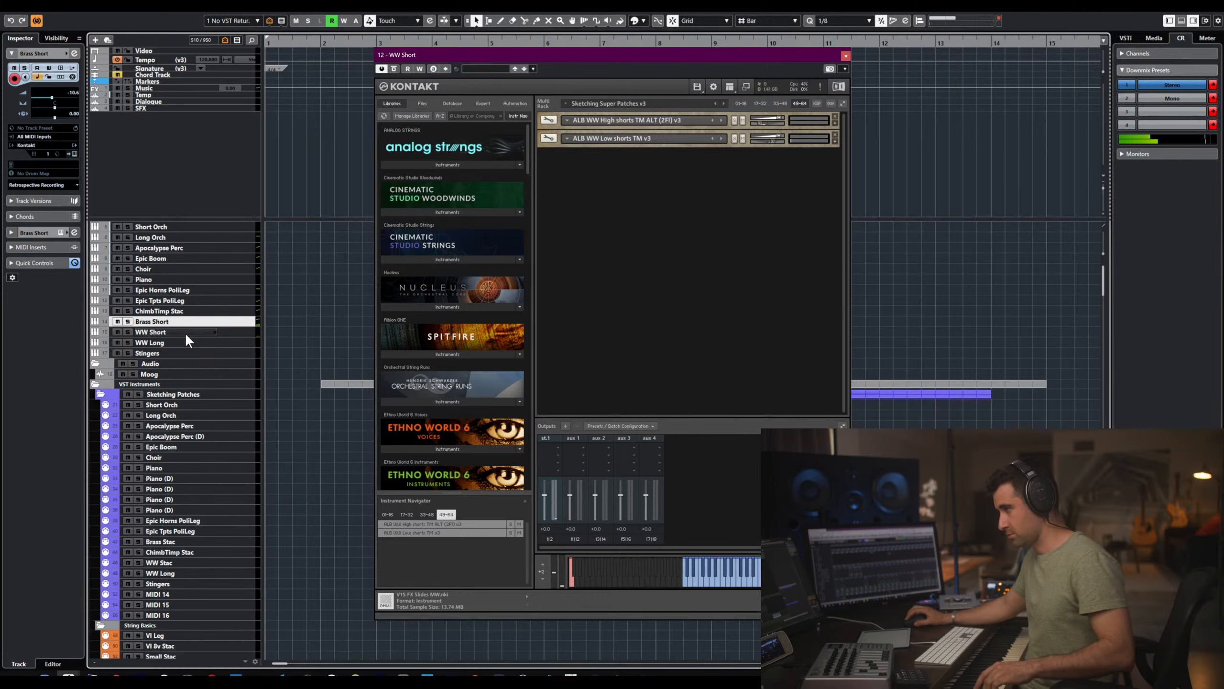
left_click(186, 333)
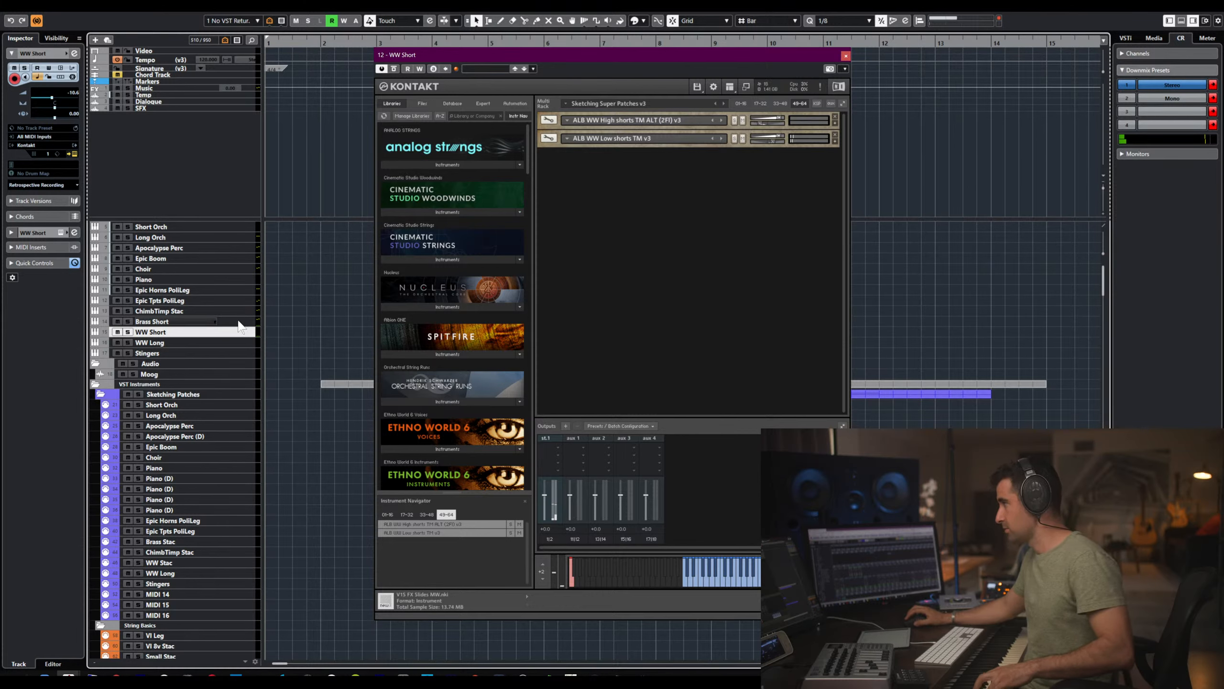
- Switch the C, T and O microphones on ALB WW Low shorts, lower the T microphone on ALB WW High shorts, and close WW Short
left_click(842, 103)
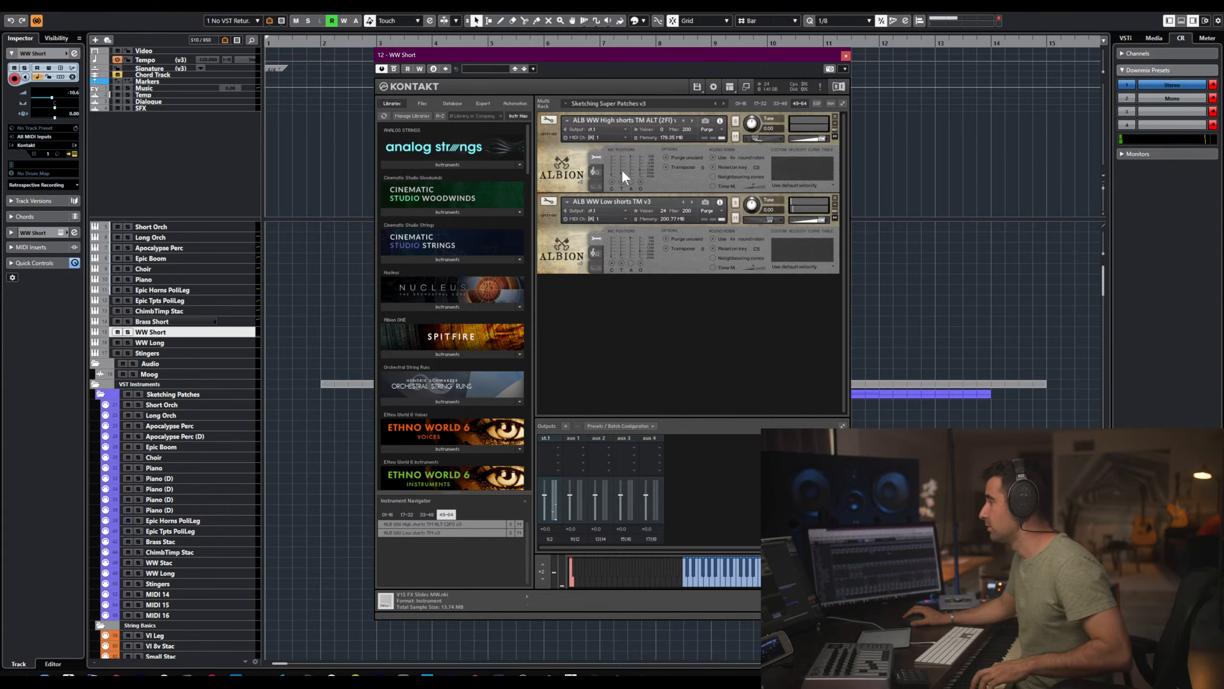
left_click(612, 262)
left_click(621, 262)
left_click(638, 262)
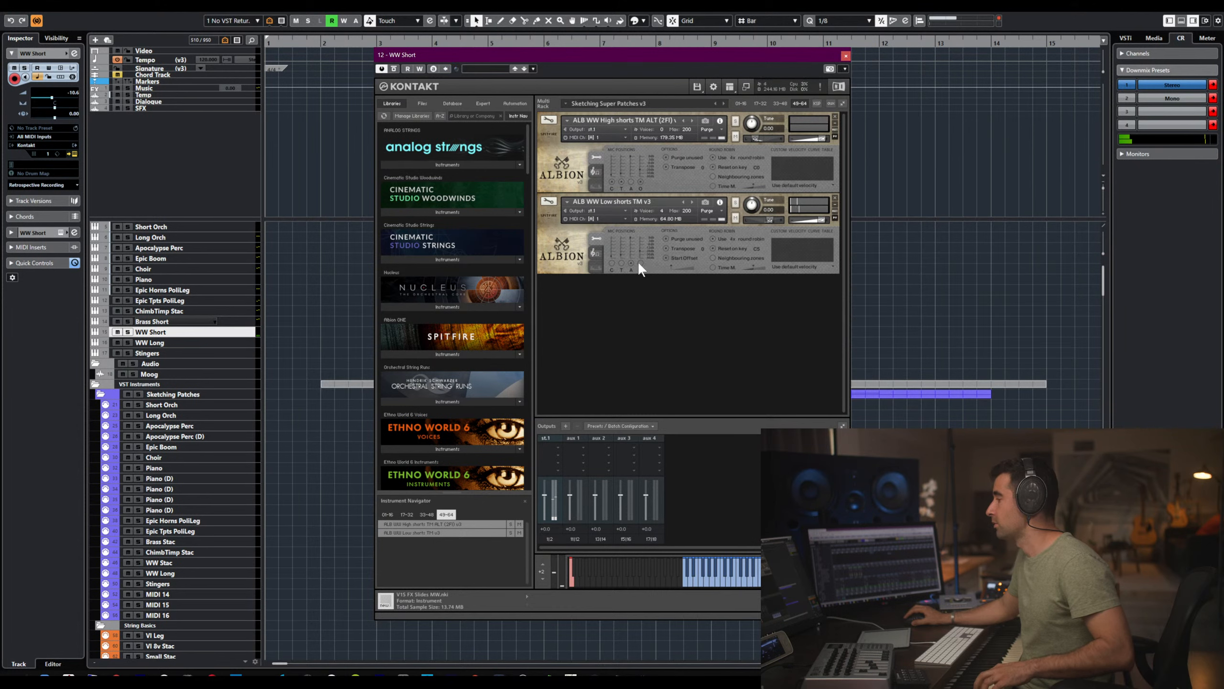
left_click(621, 263)
left_click(622, 262)
left_click(622, 264)
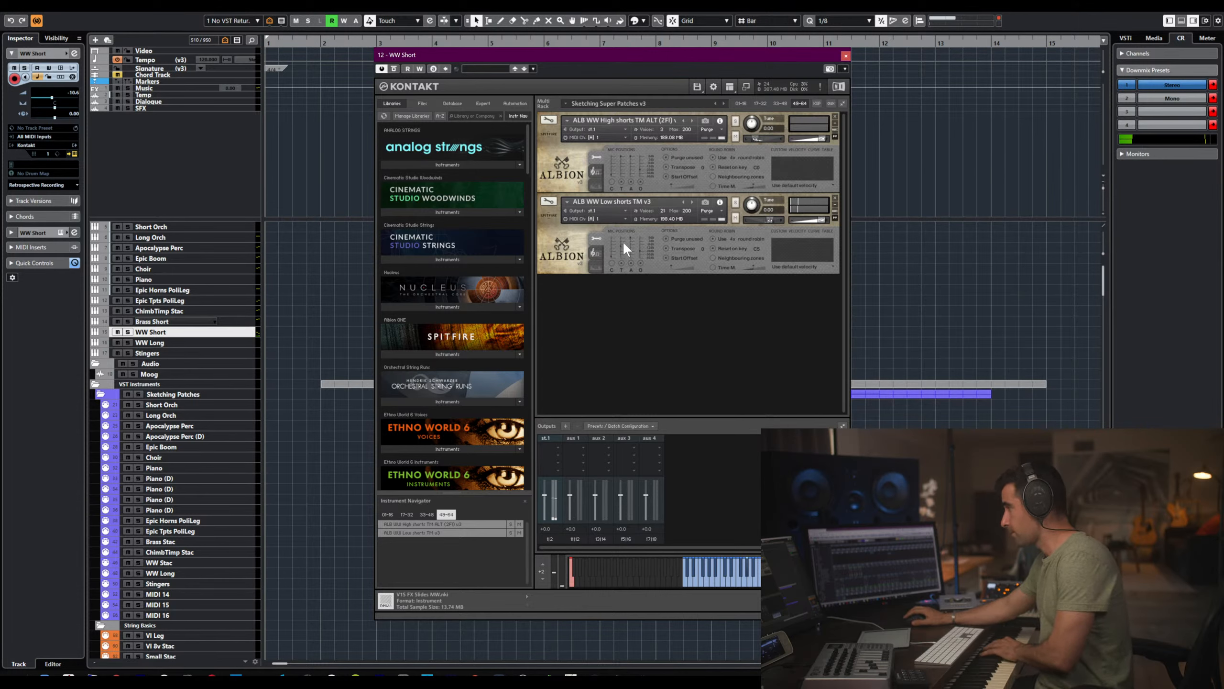
left_click_drag(621, 155, 621, 174)
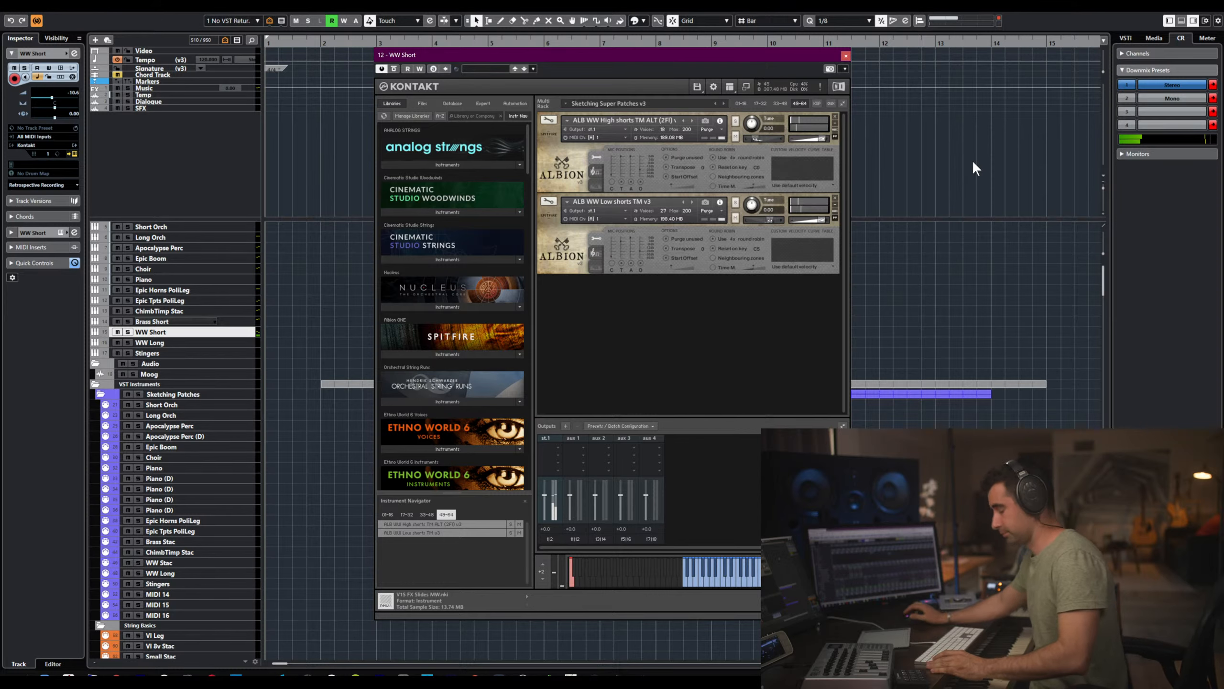
left_click(845, 56)
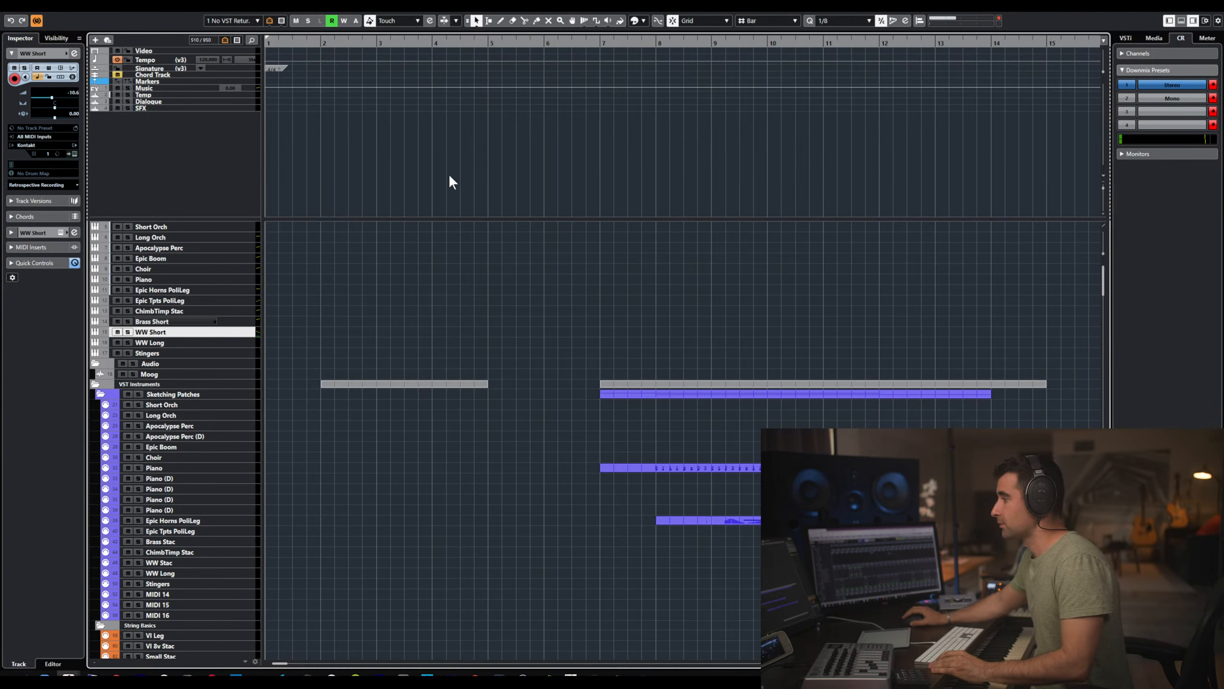
- Open the WW Long track's Kontakt and remove every instrument on page 49-64 above ALB WW Hi longs ALT
left_click(182, 342)
key("e")
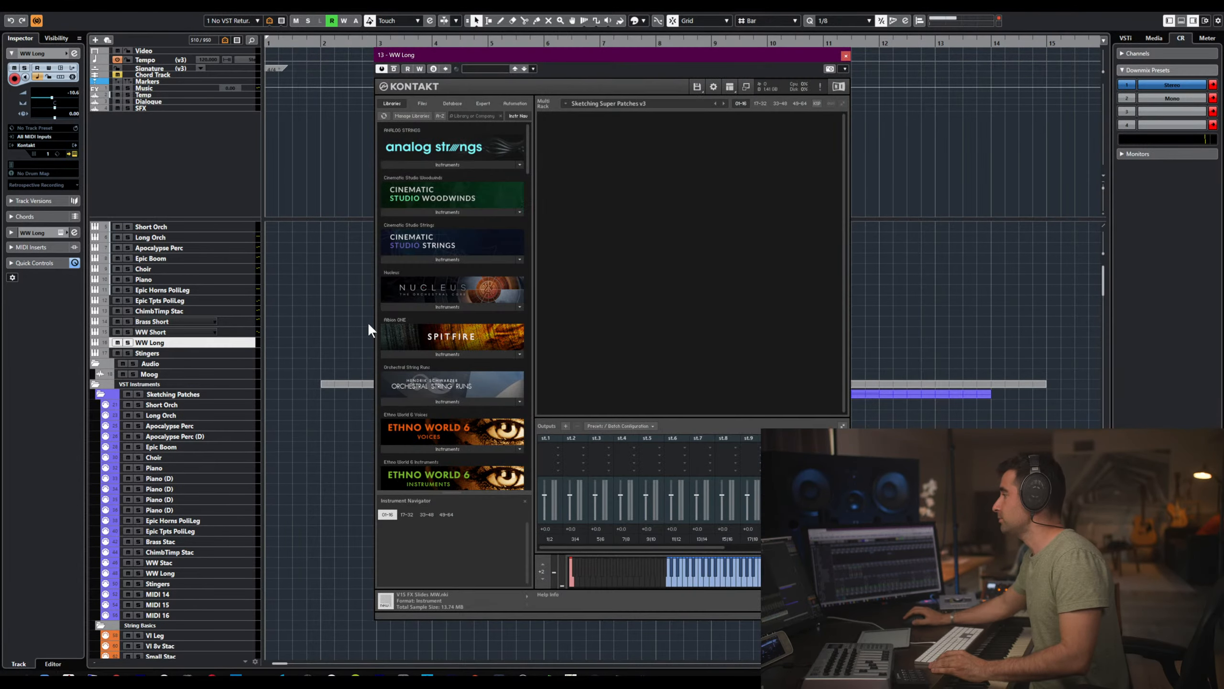
left_click(768, 103)
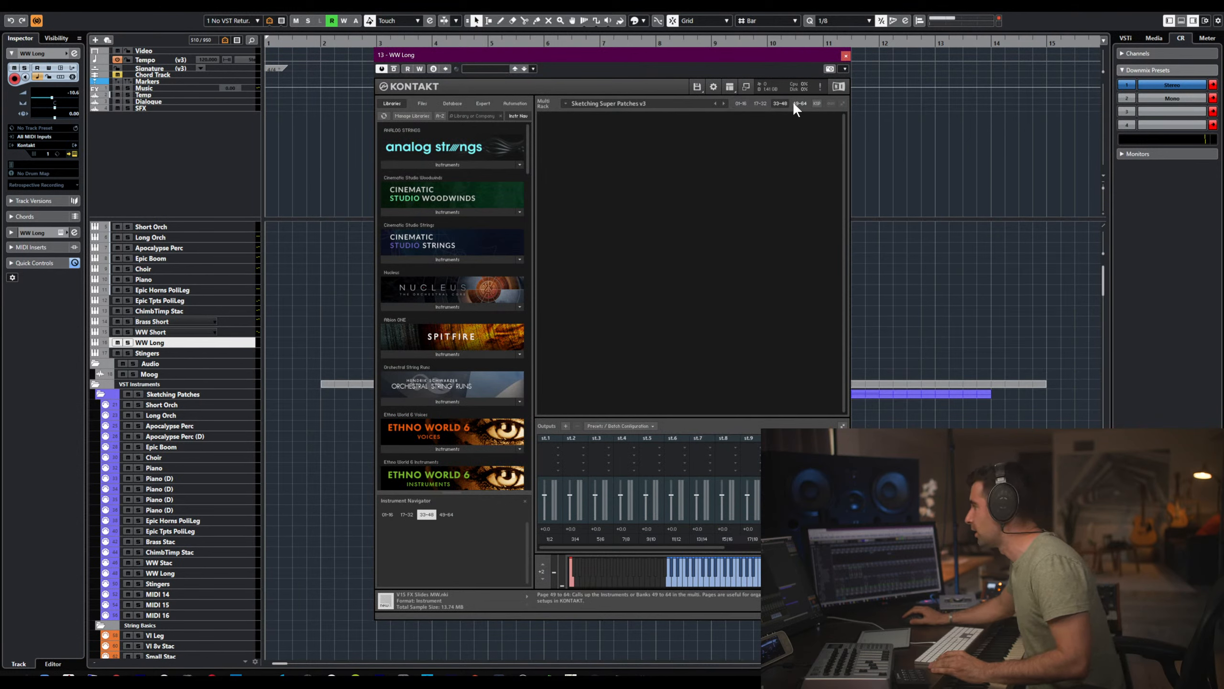
left_click(799, 103)
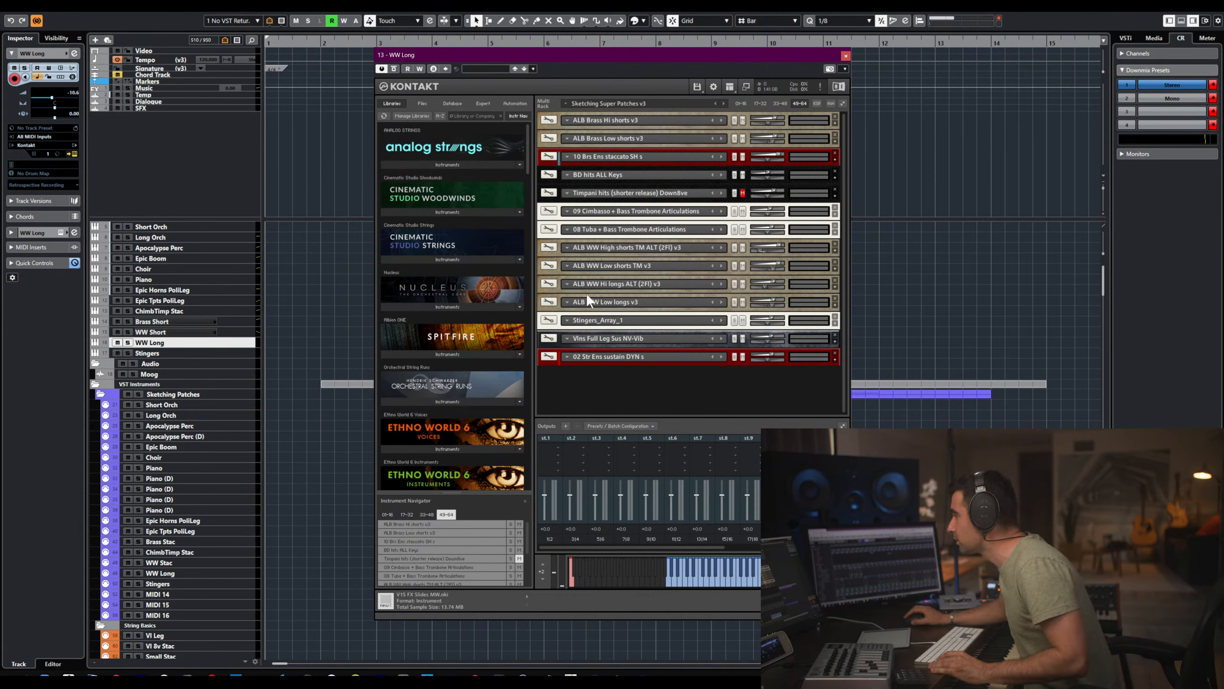
left_click(834, 118)
left_click(835, 117)
left_click(834, 118)
left_click(835, 117)
left_click(834, 117)
left_click(834, 117)
left_click(834, 117)
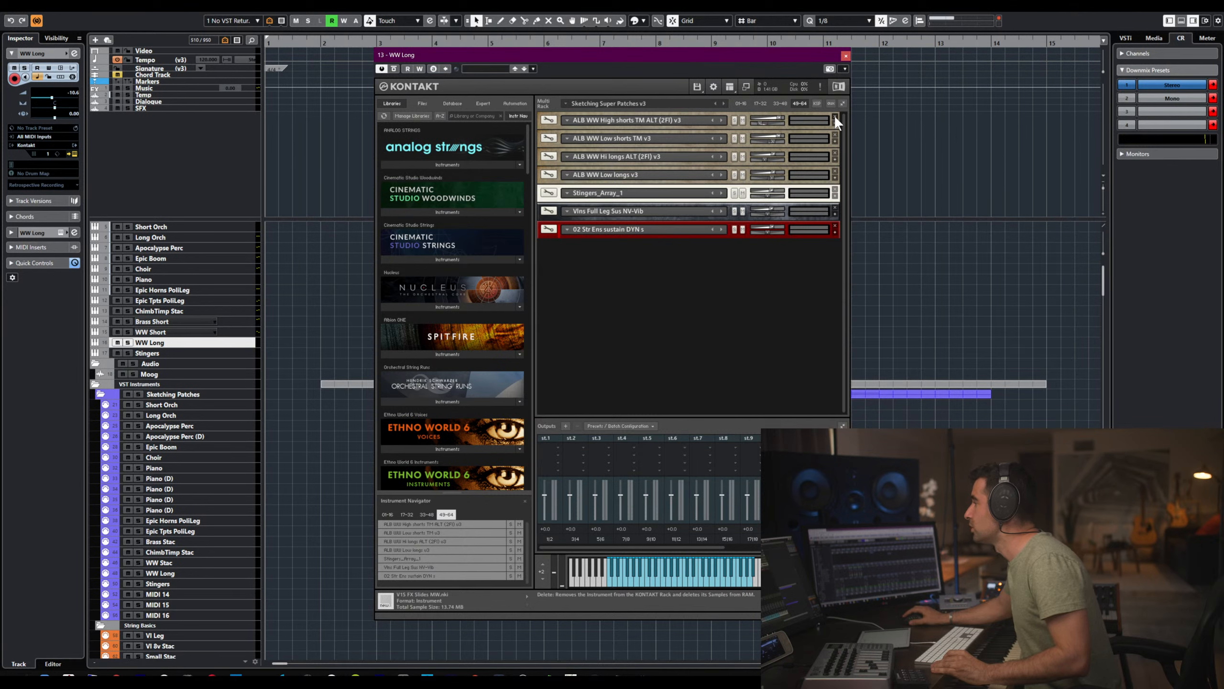
left_click(835, 118)
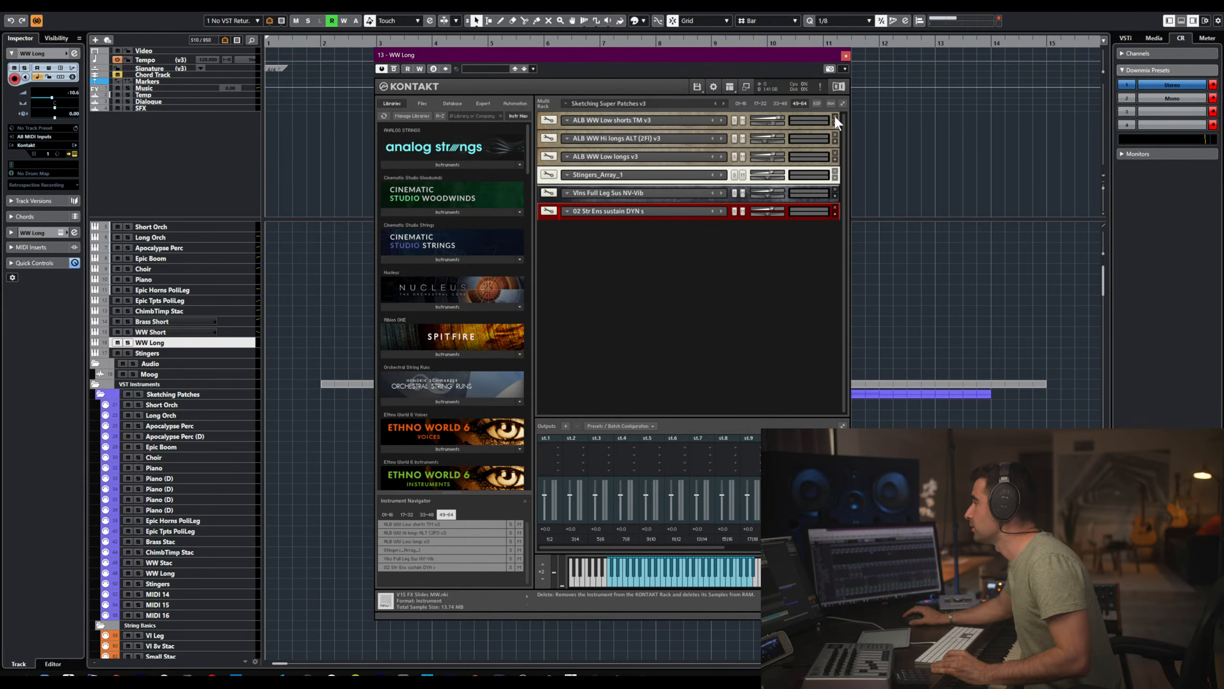
left_click(835, 118)
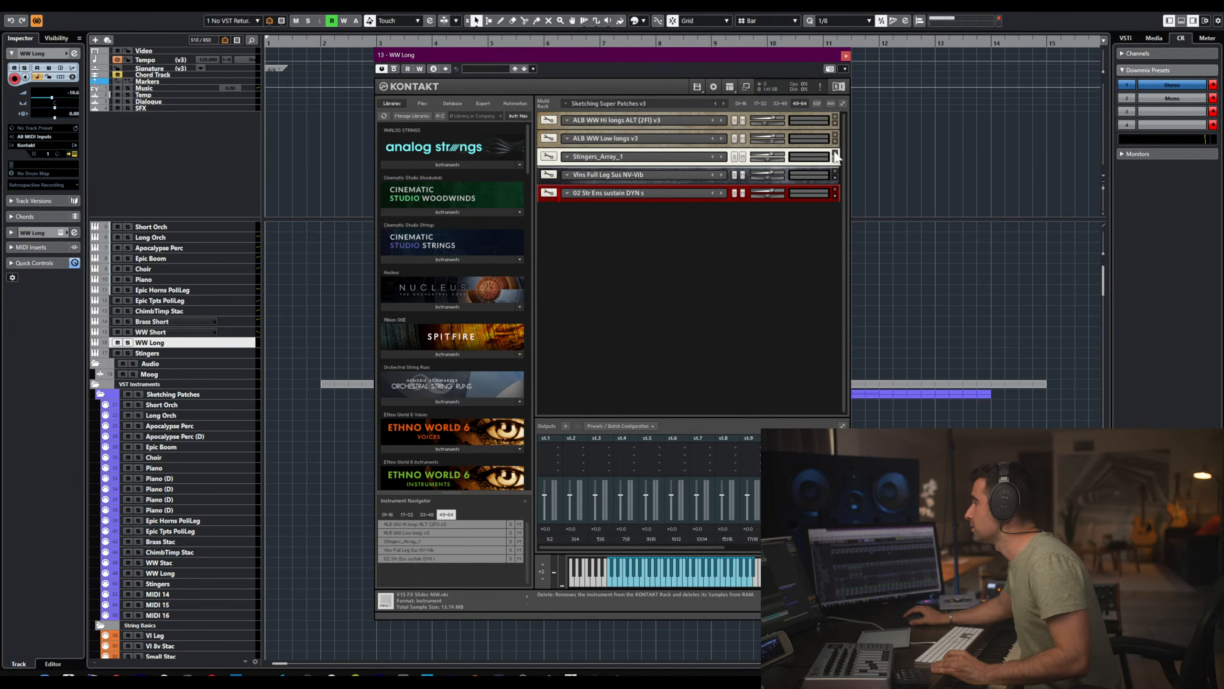
- Remove Stingers_Array_1, Vlns Full Leg Sus NV-Vib and 02 Str Ens sustain DYN s from WW Long without saving instrument changes
left_click(835, 153)
left_click(835, 153)
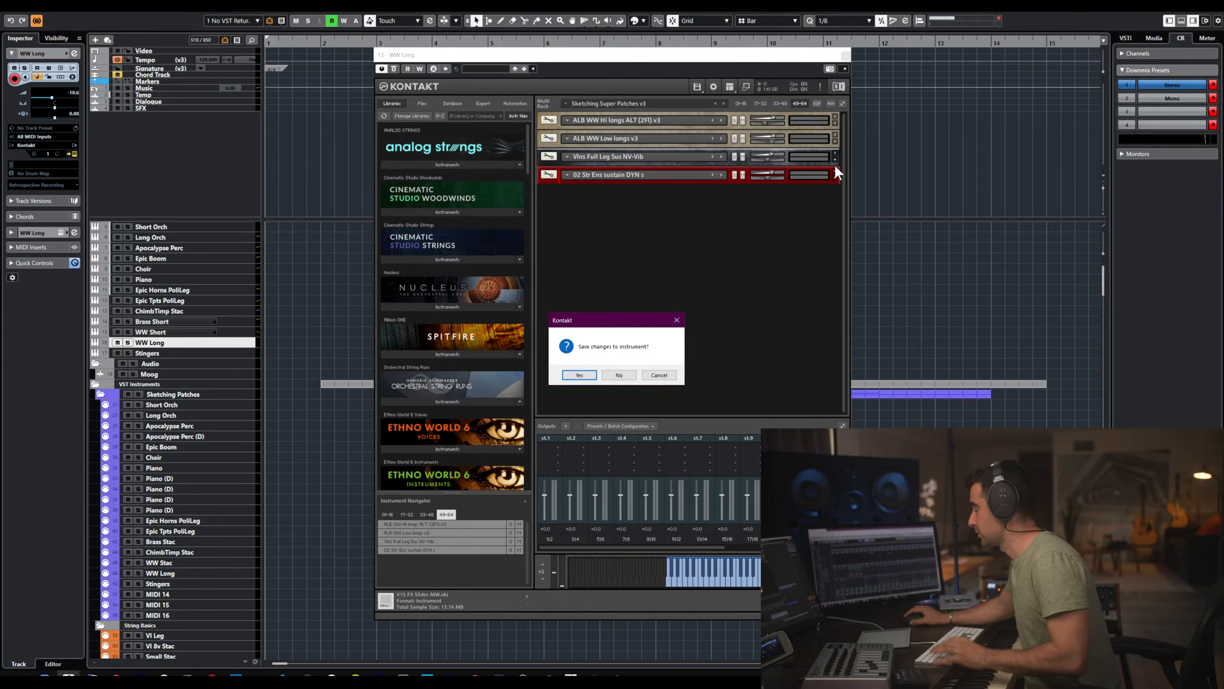
key("n")
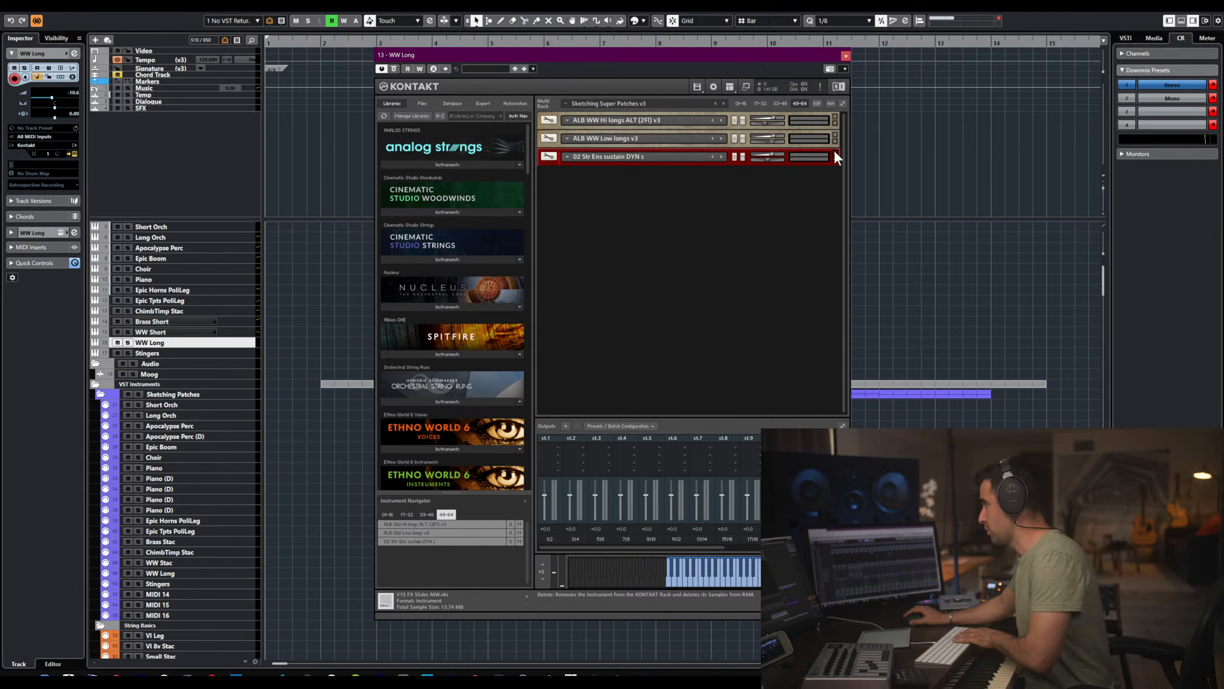
left_click(835, 153)
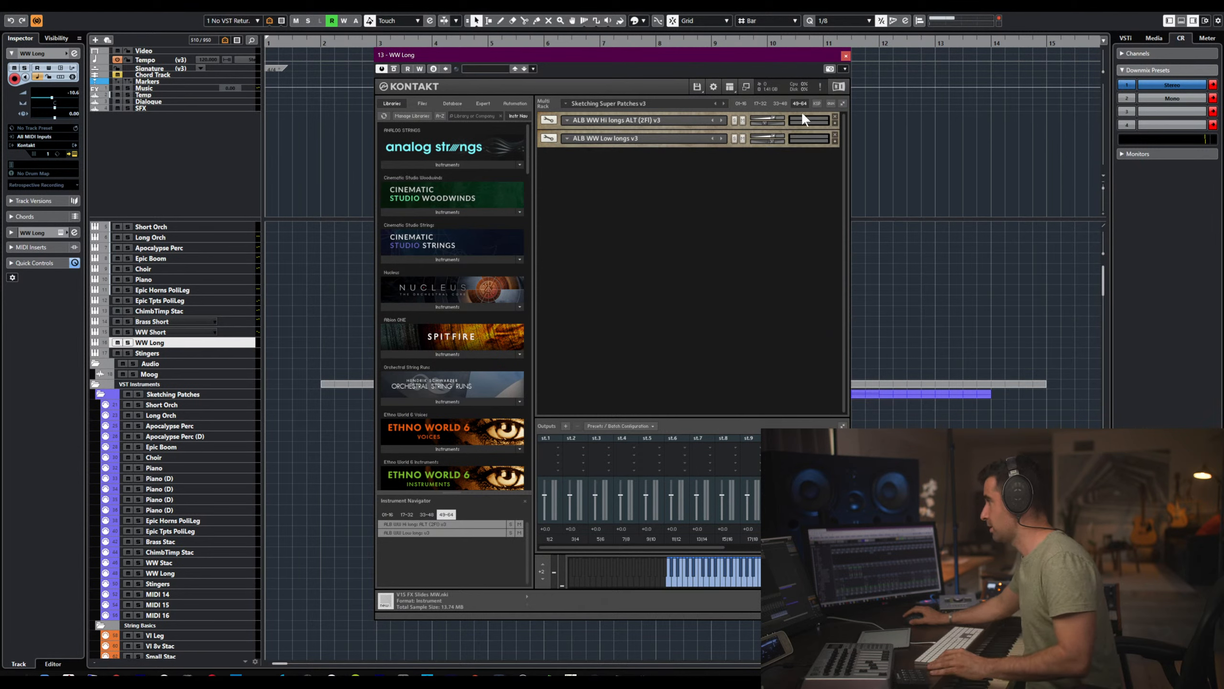
- Expand both WW Long instruments and replace the Kontakt output channels with a single st.1 channel assigned to a host output
left_click(843, 103)
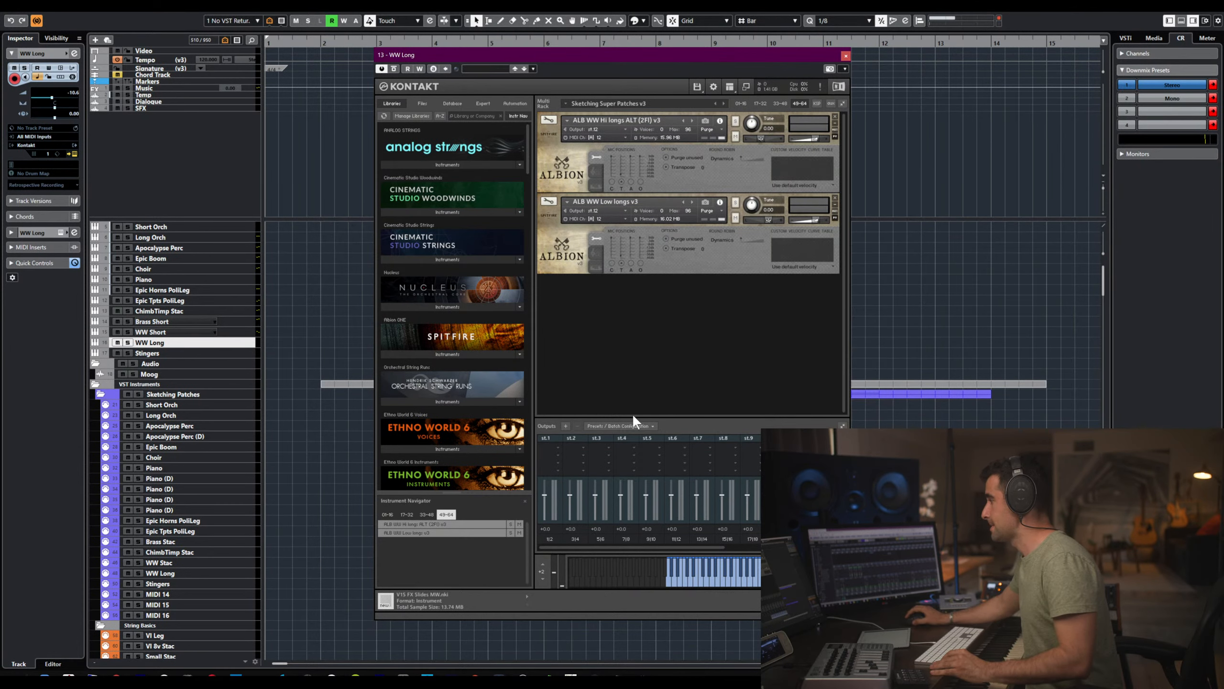
left_click(565, 426)
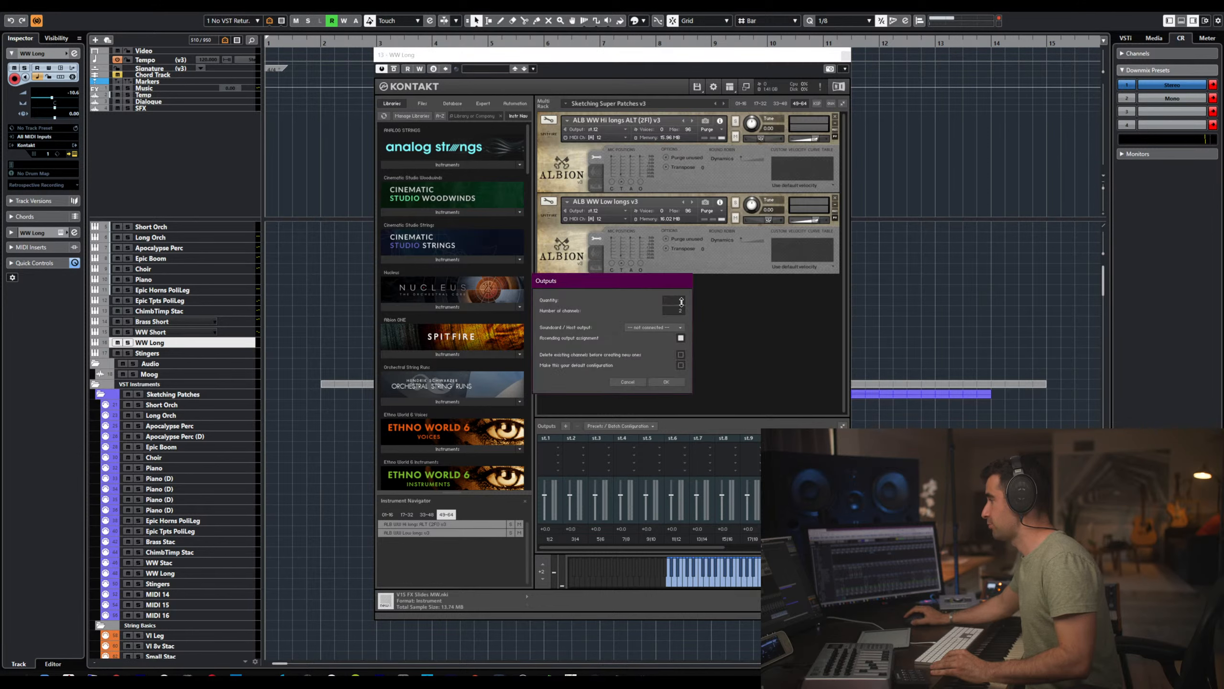
left_click(672, 328)
left_click(667, 310)
left_click(677, 378)
- Set both ALB WW Hi longs ALT and ALB WW Low longs to receive on Port A channel 1
left_click(598, 138)
left_click(671, 155)
left_click(599, 220)
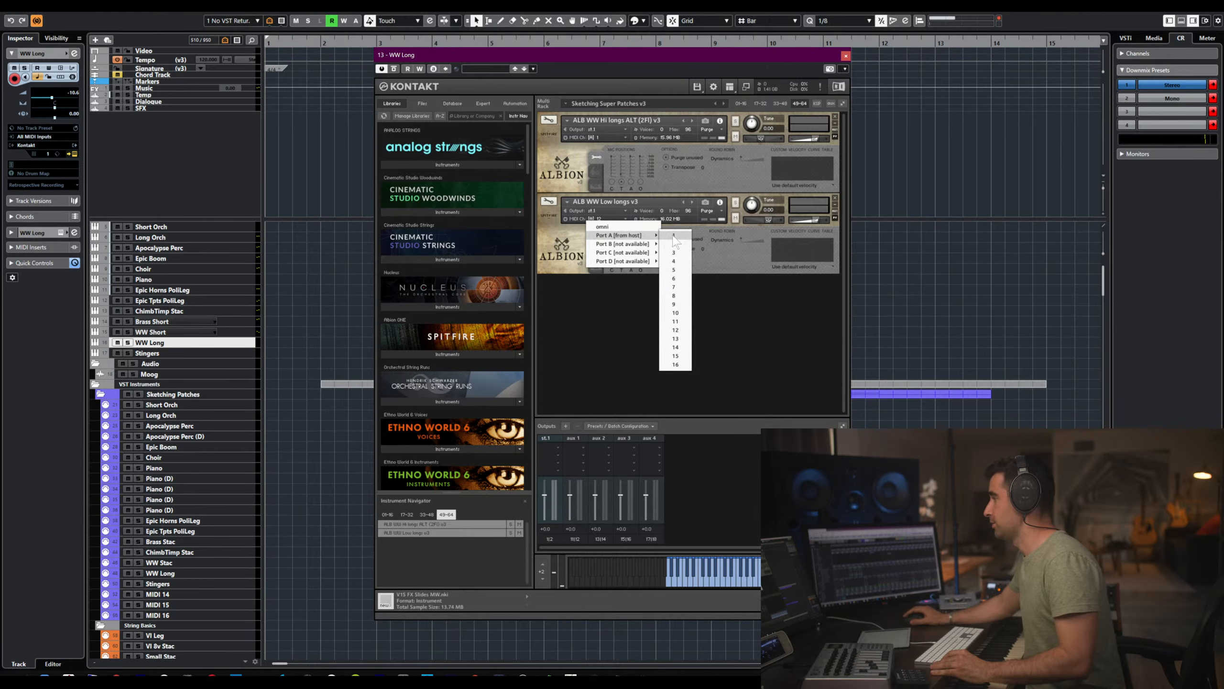
left_click(675, 235)
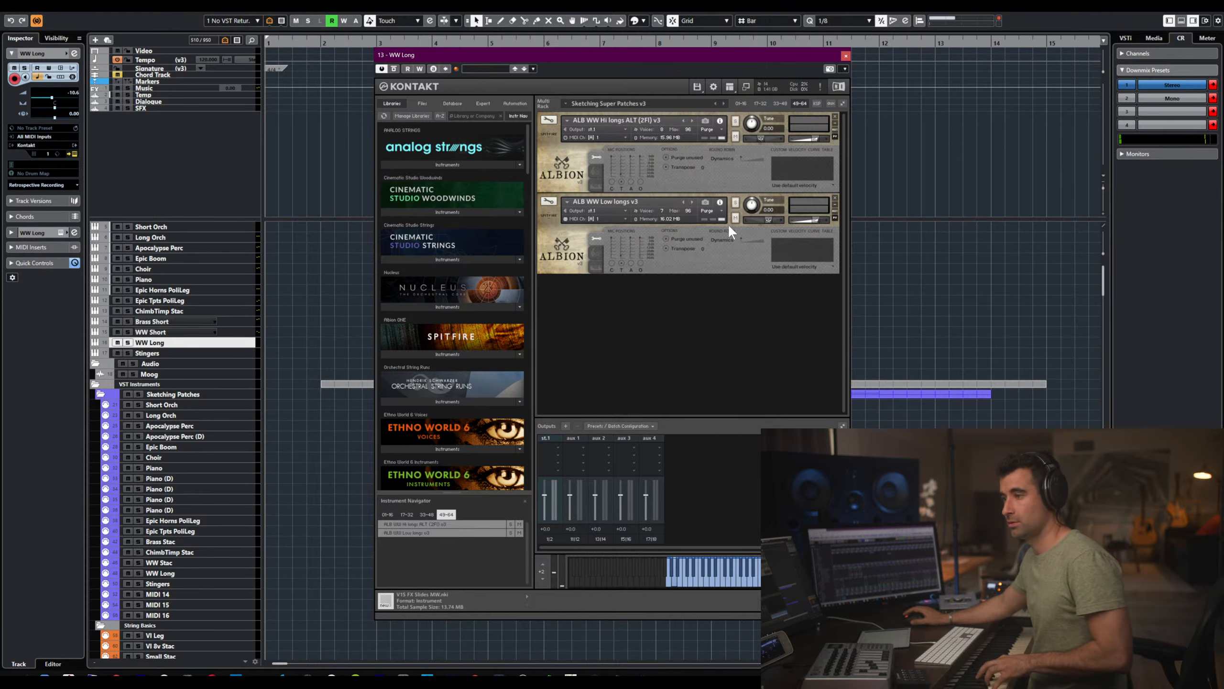
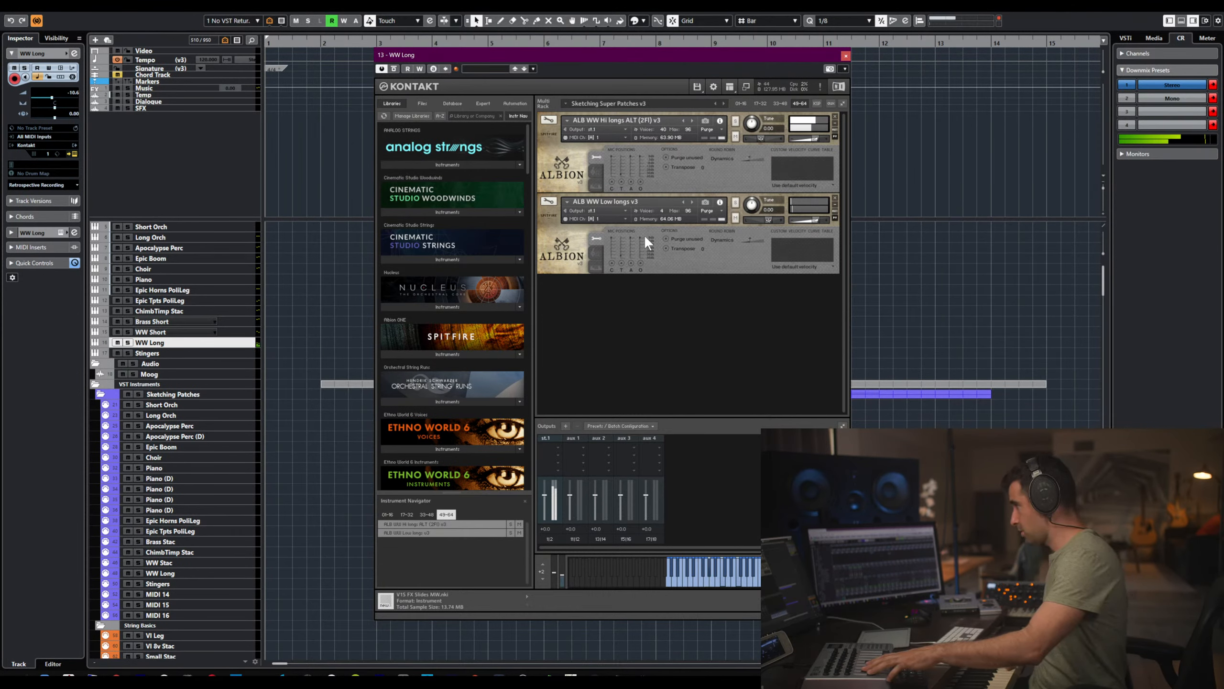
- Audition ALB WW Hi longs ALT with the C and O microphones off and on, and adjust its T and O microphone levels
left_click_drag(622, 174, 621, 157)
left_click(612, 182)
left_click(641, 182)
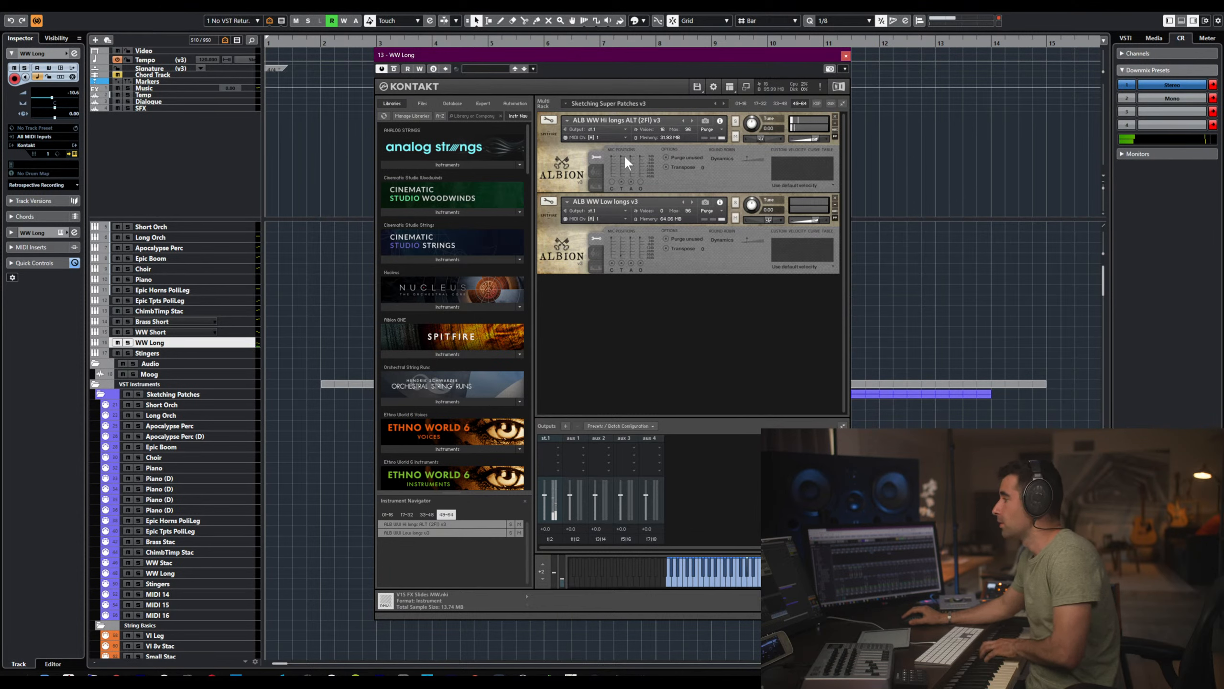
left_click_drag(620, 157, 622, 174)
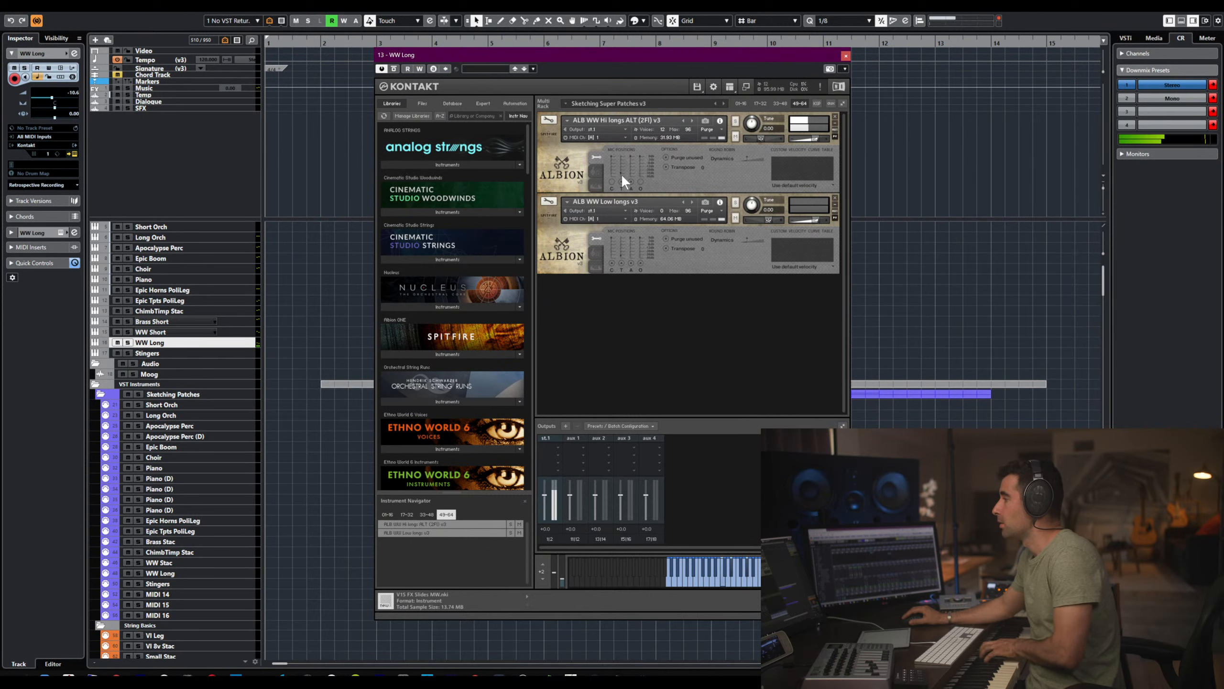
left_click(612, 182)
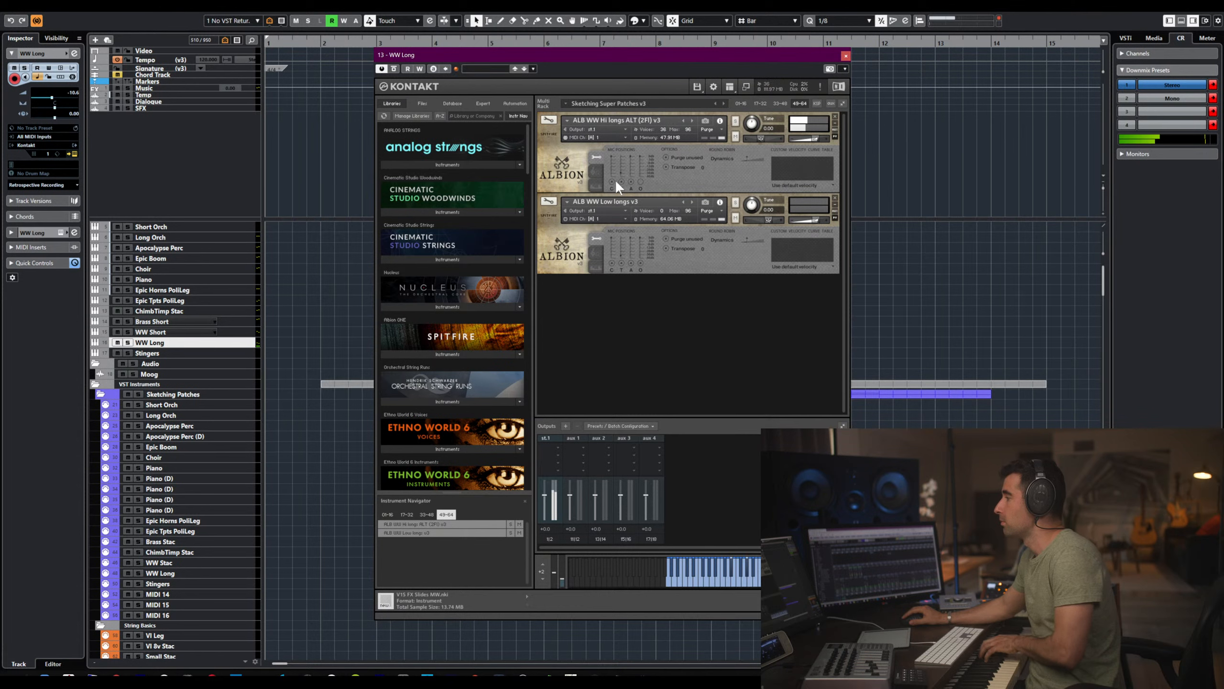
left_click(639, 182)
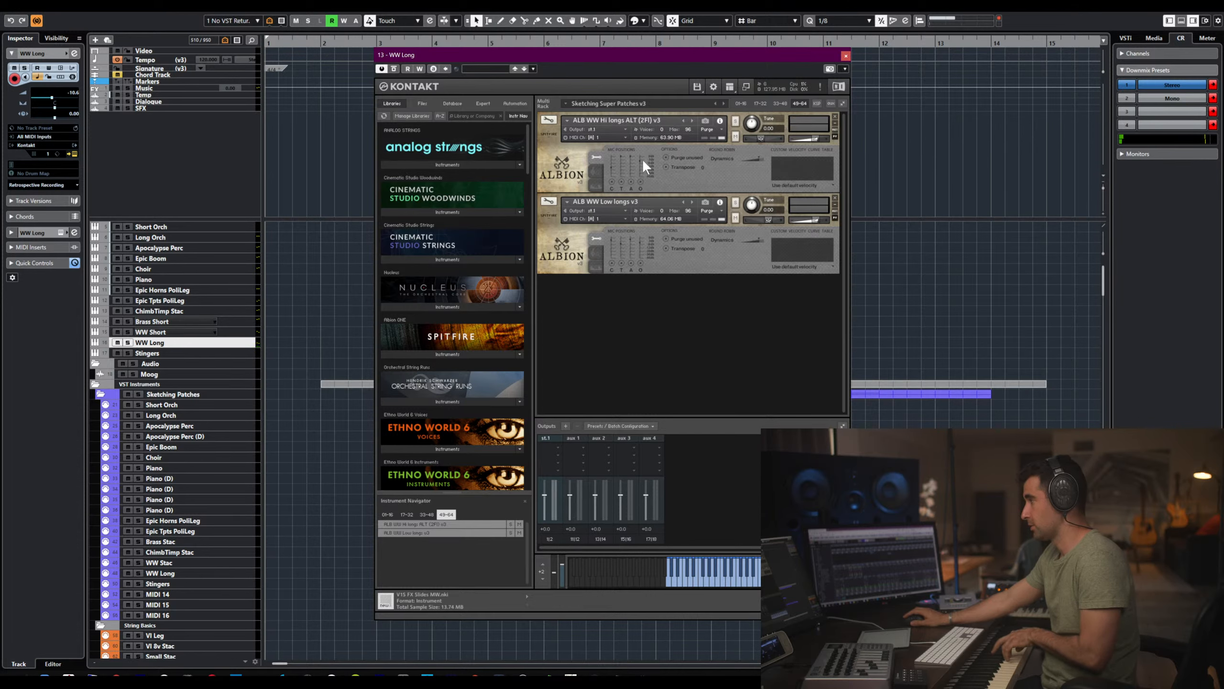
left_click_drag(642, 160, 633, 178)
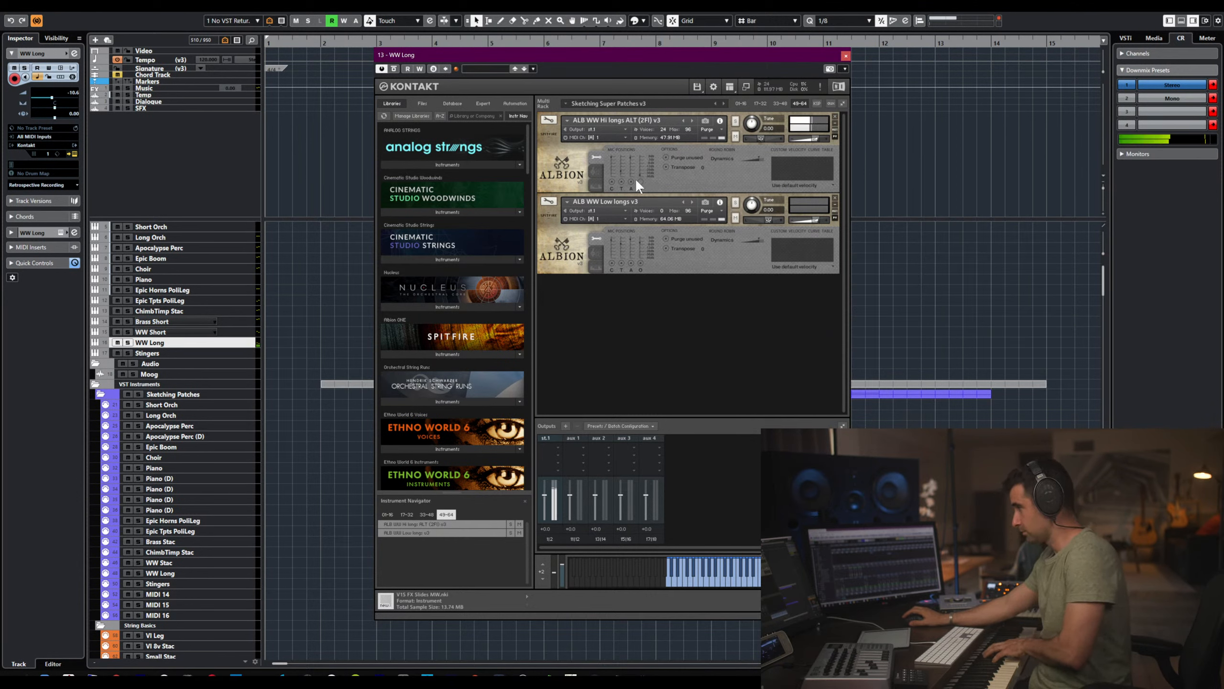
- Compare the A, O and C microphones on ALB WW Low longs by toggling them, and rebalance its microphone levels
left_click(632, 263)
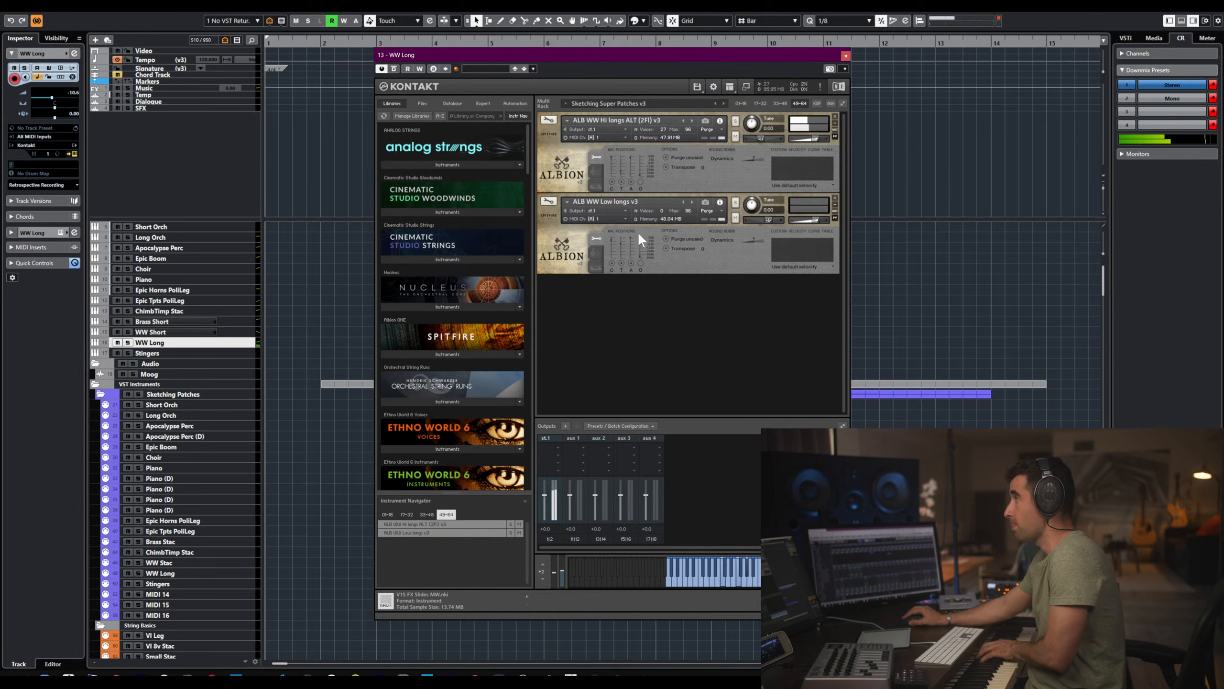
left_click(639, 263)
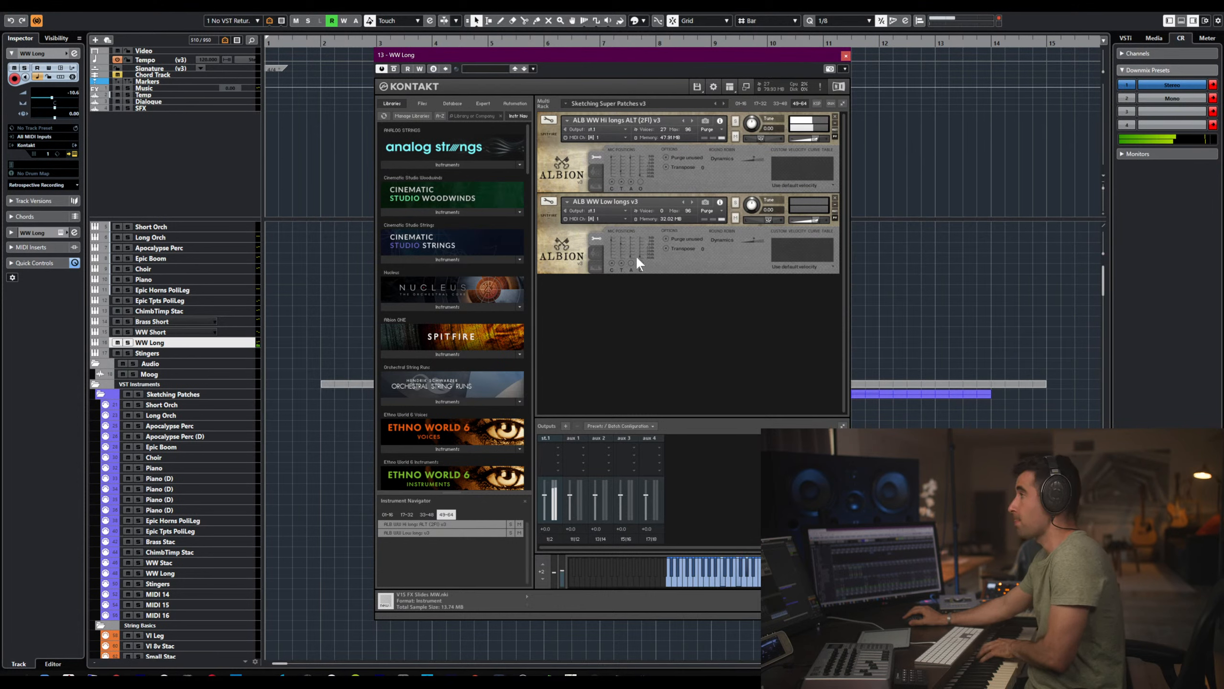
left_click(639, 261)
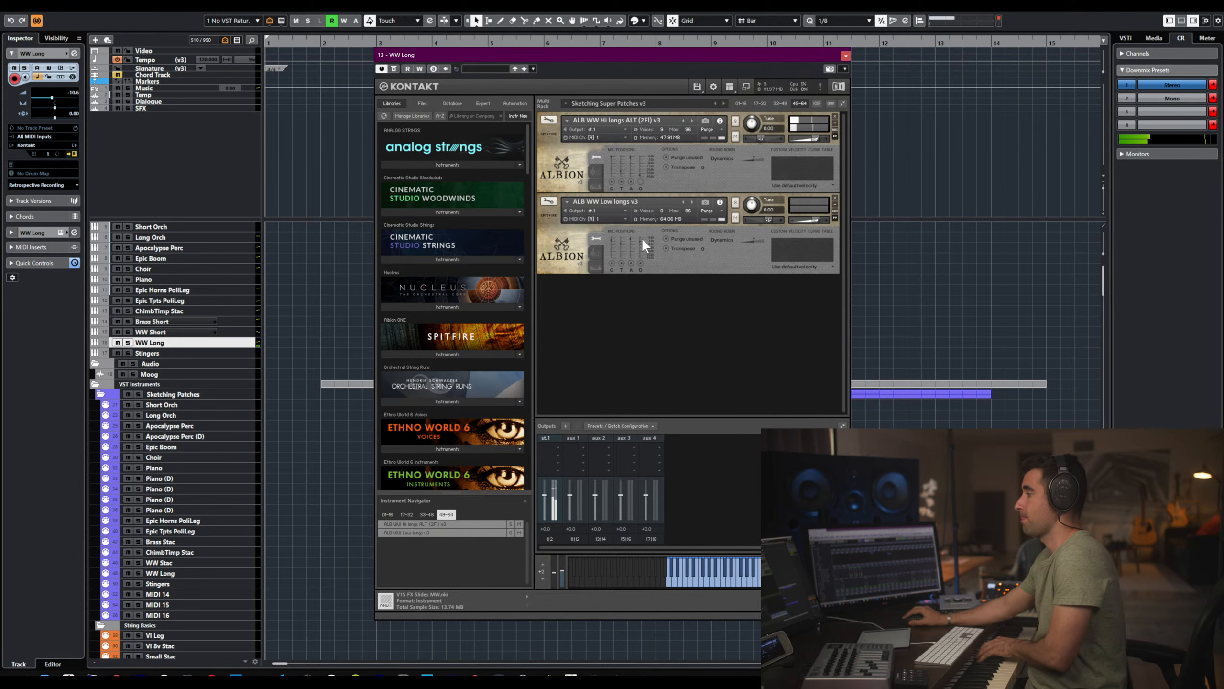
left_click(612, 263)
left_click(612, 263)
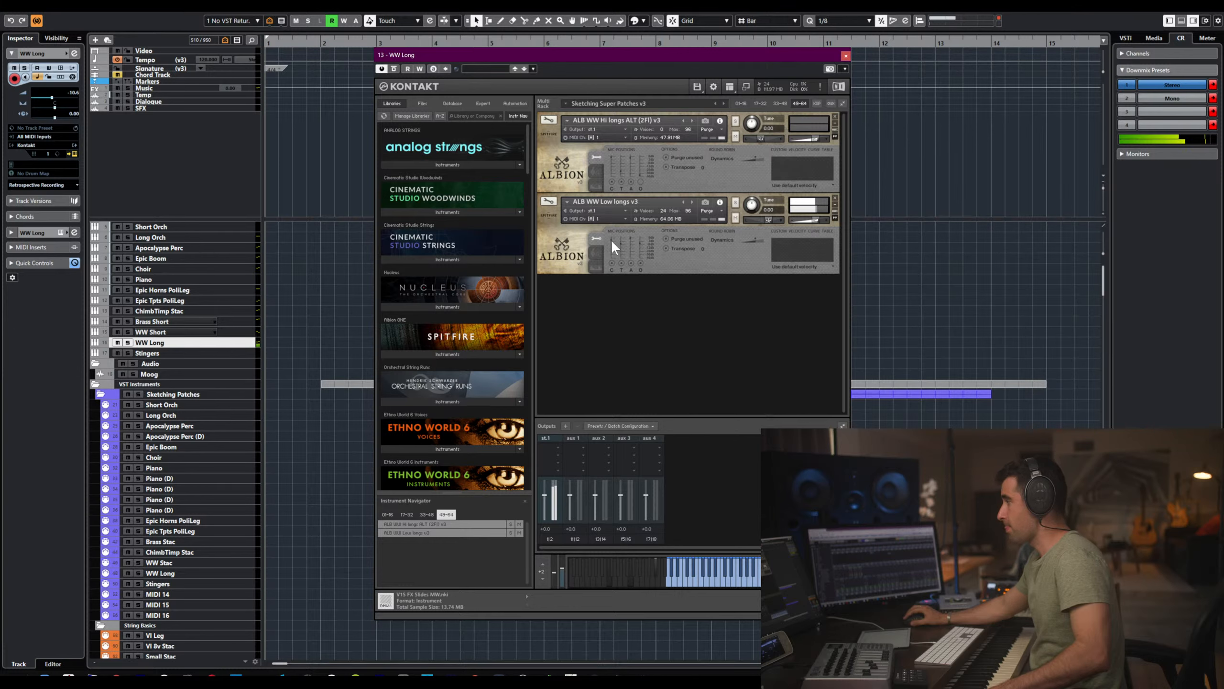
mouse_move(631, 237)
left_mouse_down()
mouse_move(641, 254)
mouse_move(612, 252)
mouse_move(612, 233)
mouse_move(625, 254)
mouse_move(640, 251)
left_mouse_up()
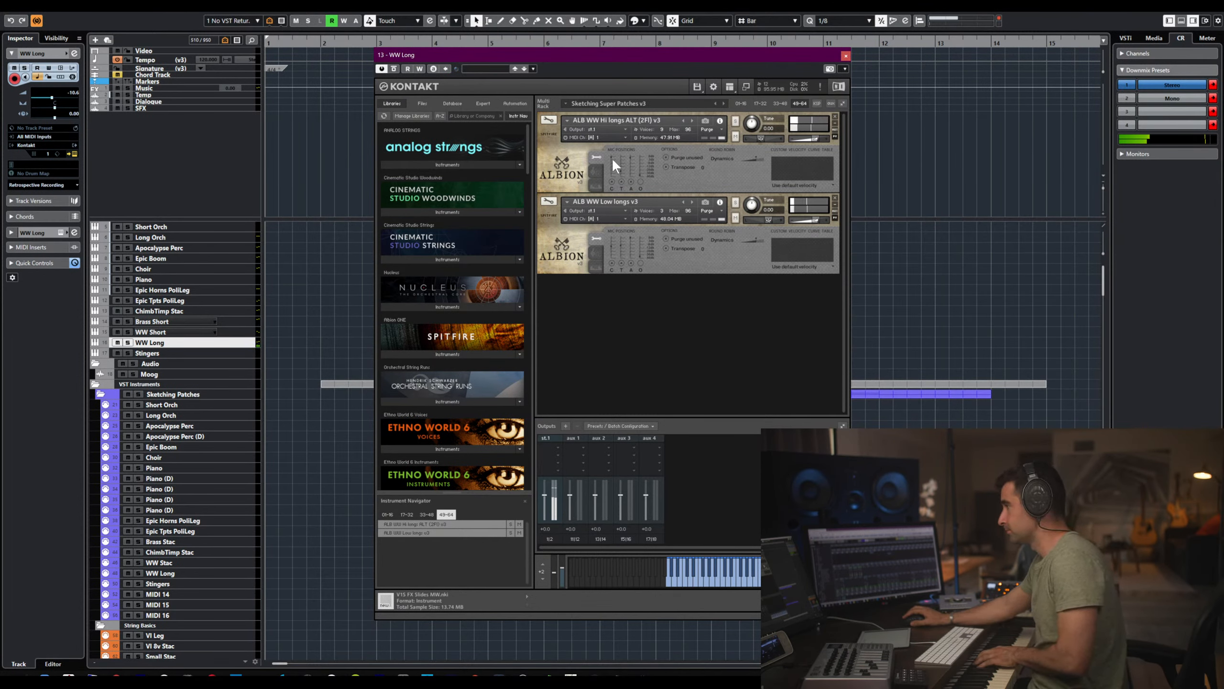
- Finish balancing WW Long by readjusting the Hi longs microphones and both instruments' volumes, and close the instrument
left_click_drag(612, 157, 632, 191)
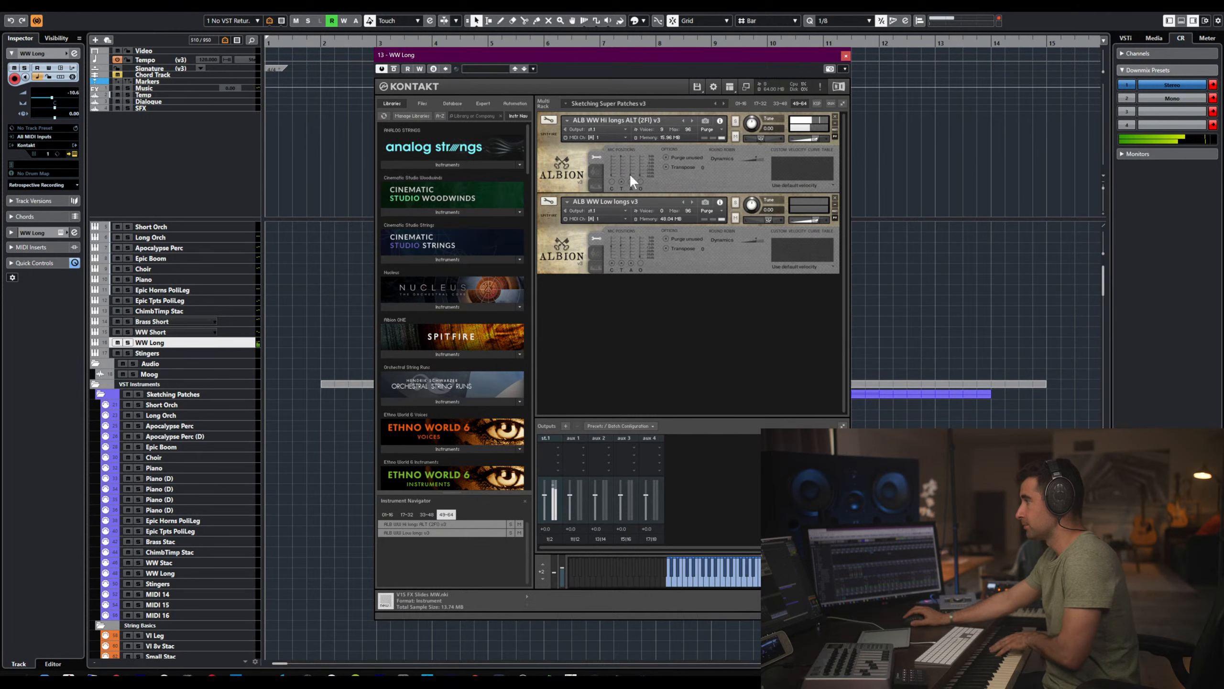
left_click(630, 182)
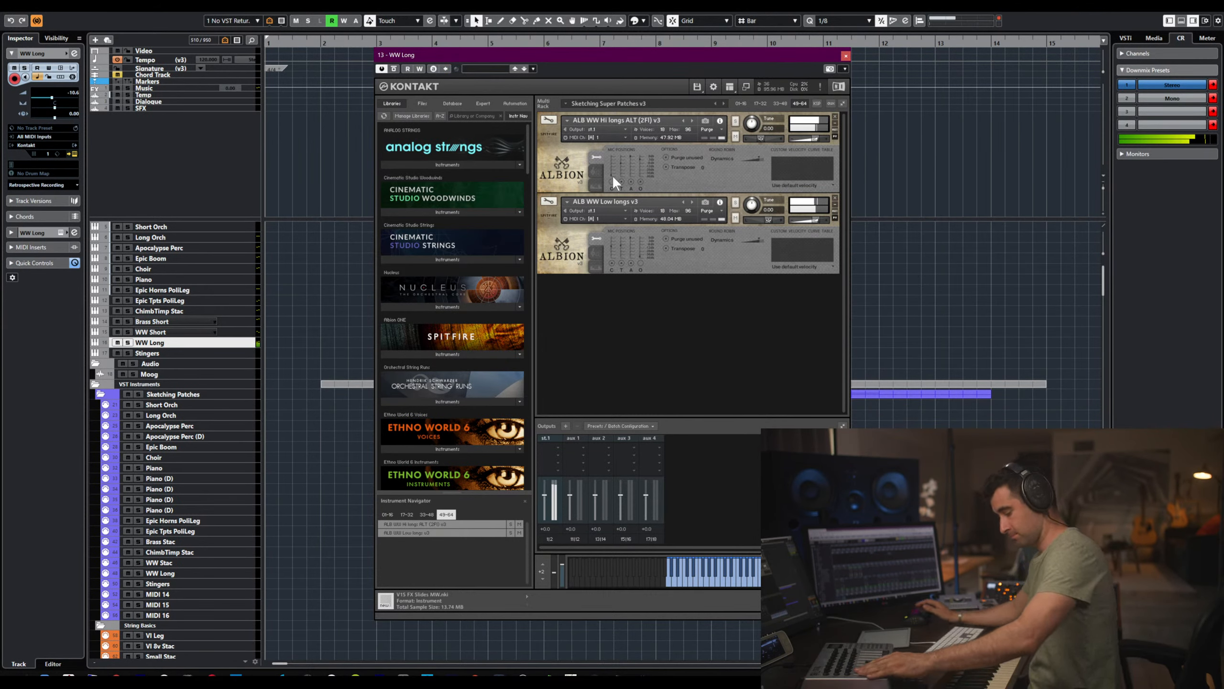
left_click_drag(815, 220, 814, 220)
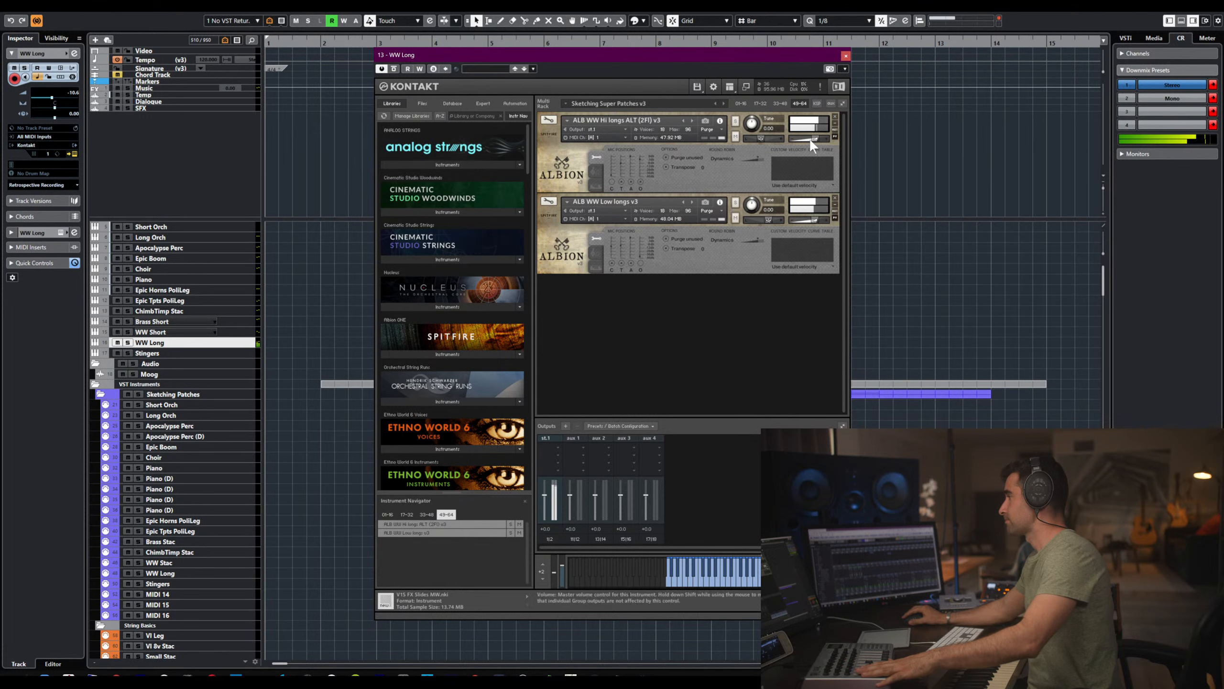
left_click_drag(813, 137, 813, 139)
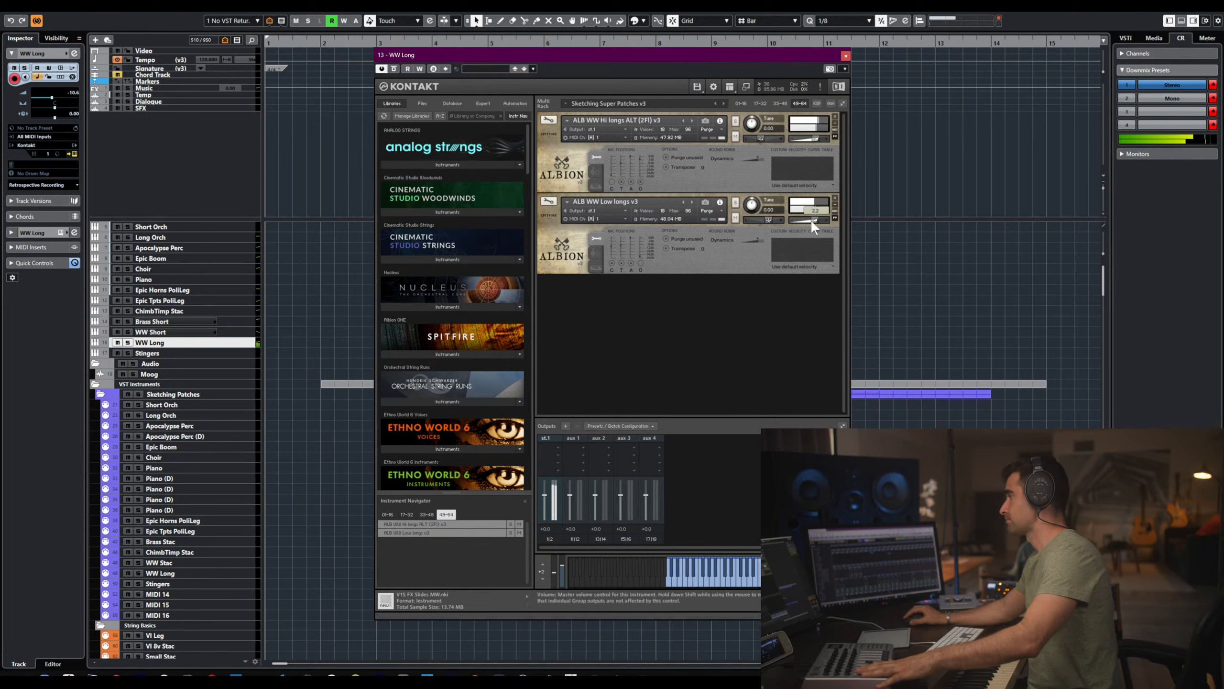
mouse_move(811, 219)
left_mouse_down()
mouse_move(791, 216)
mouse_move(811, 217)
left_mouse_up()
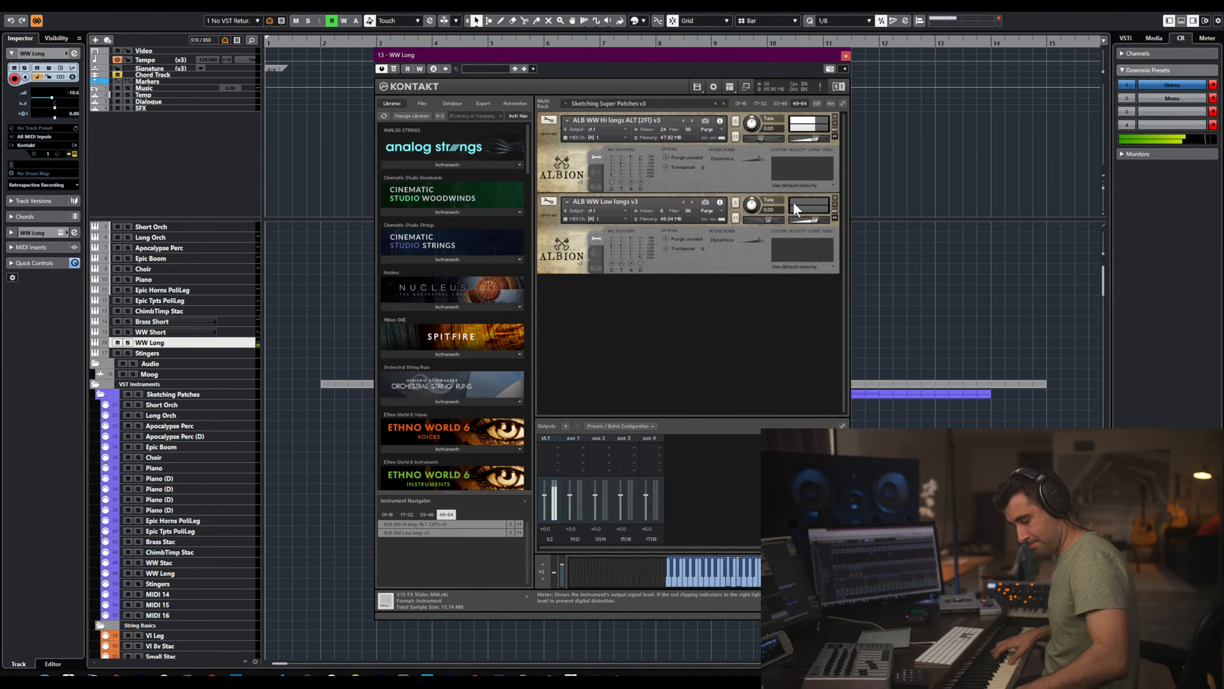
left_click(846, 55)
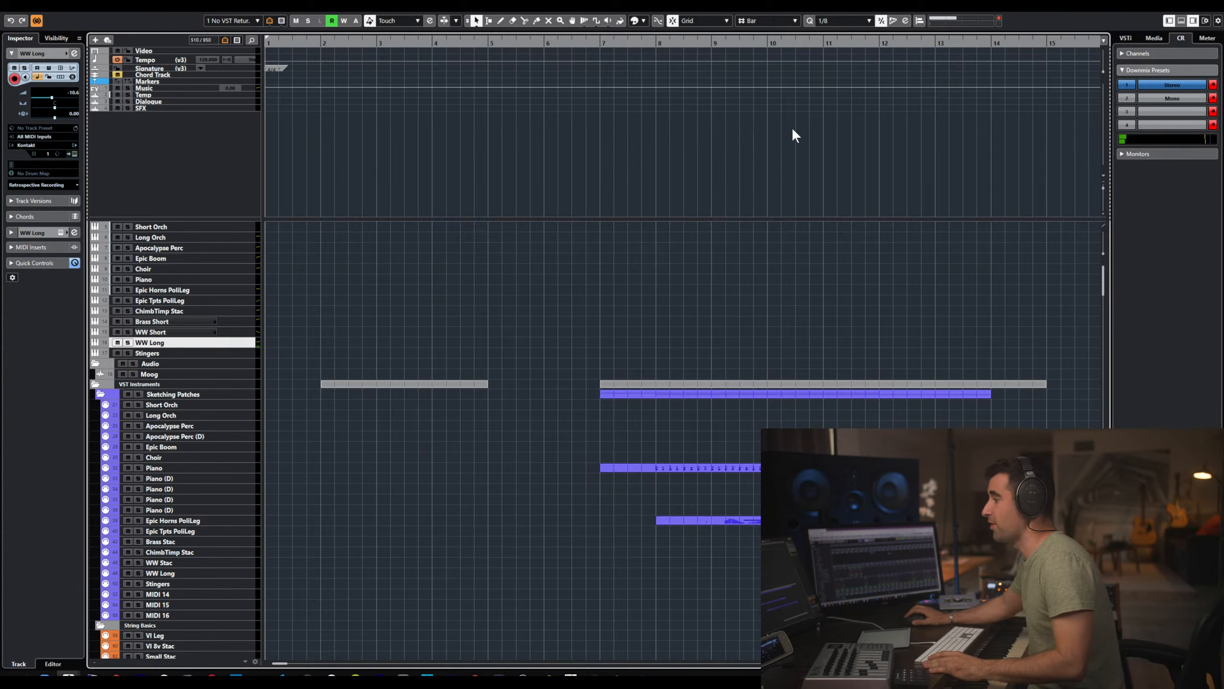
- Check the Short Orch instrument, and lower the new Piano channel's mixer fader to about -9 dB
left_click(214, 226)
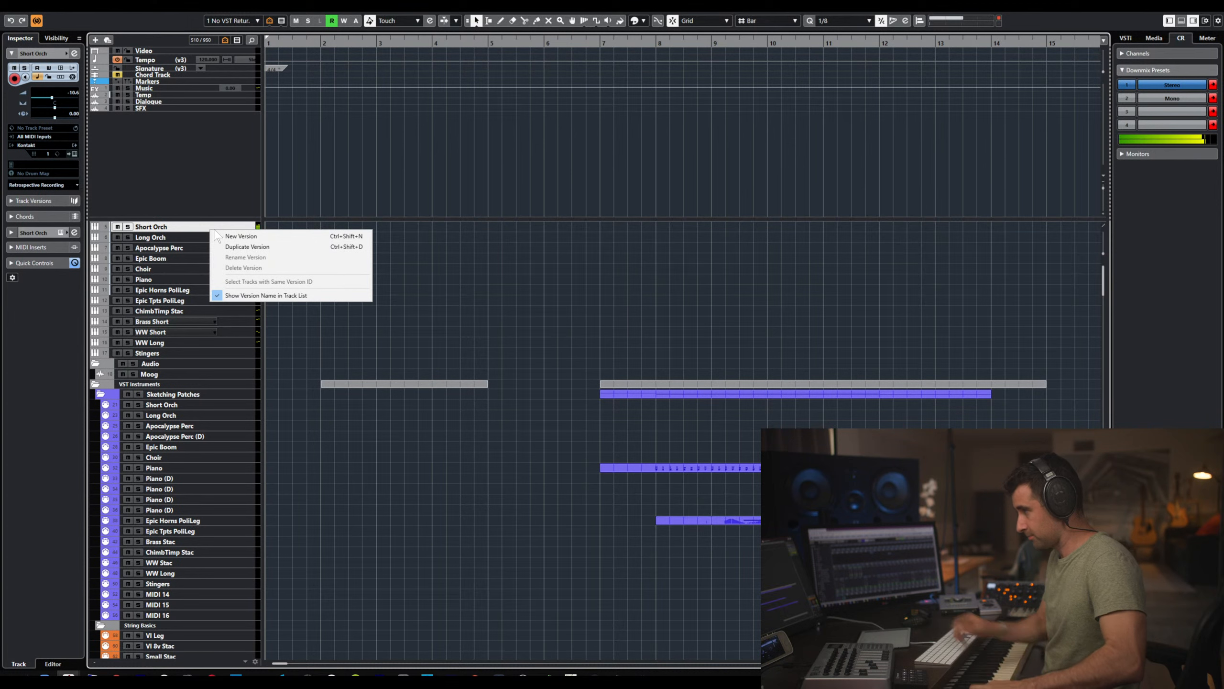
left_click(414, 305)
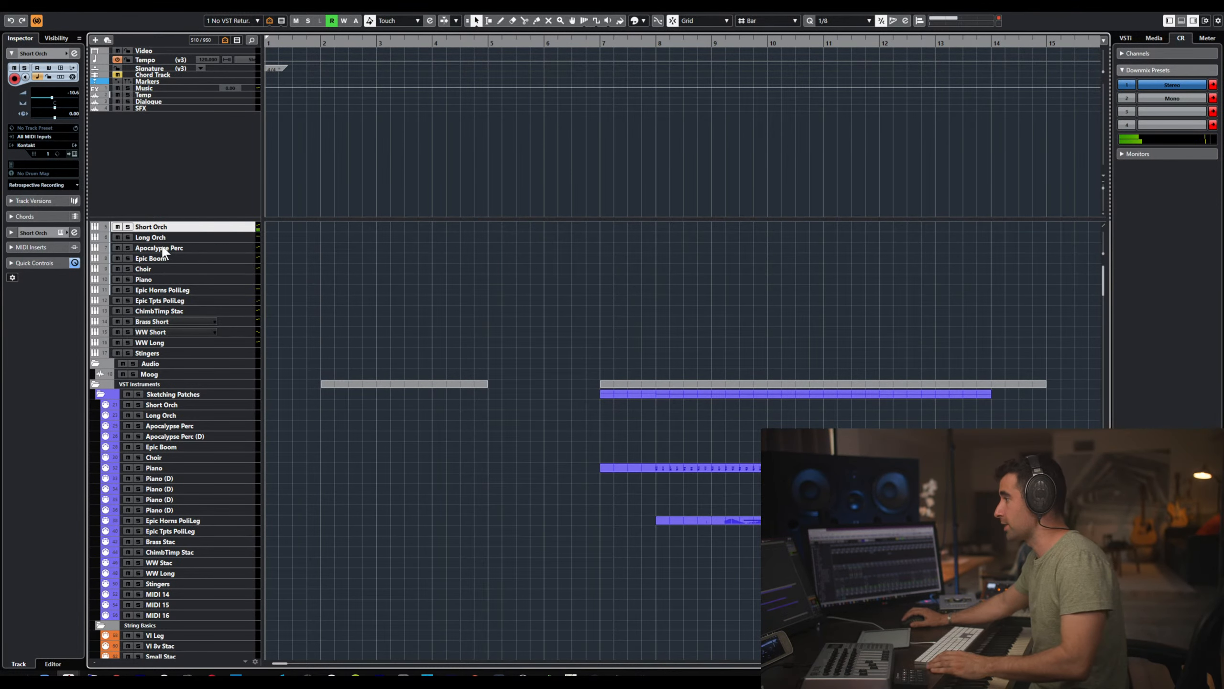
key("F11")
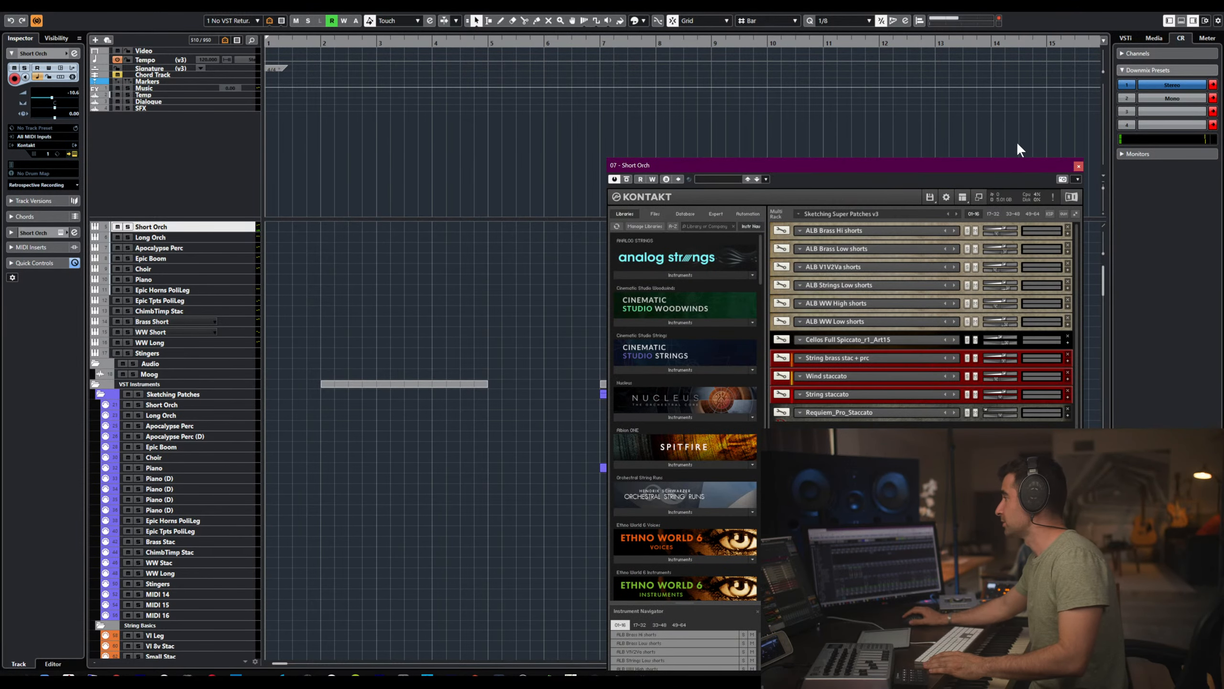
left_click(1079, 166)
key("F3")
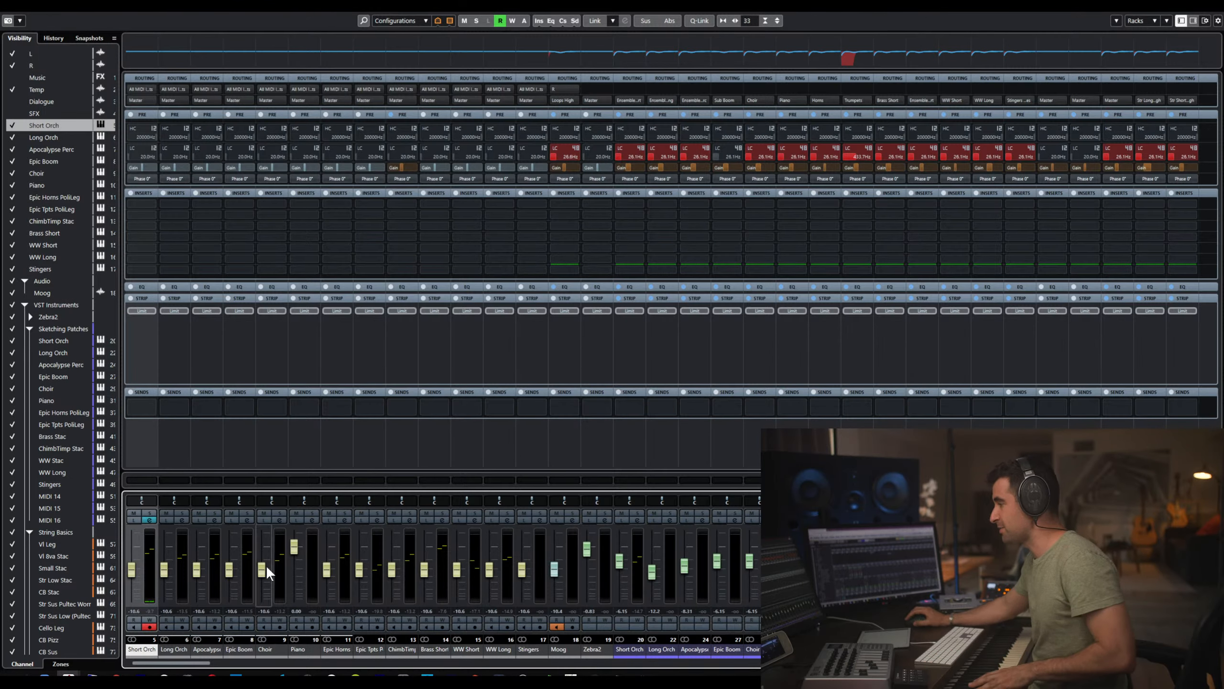
left_click_drag(291, 553, 288, 566)
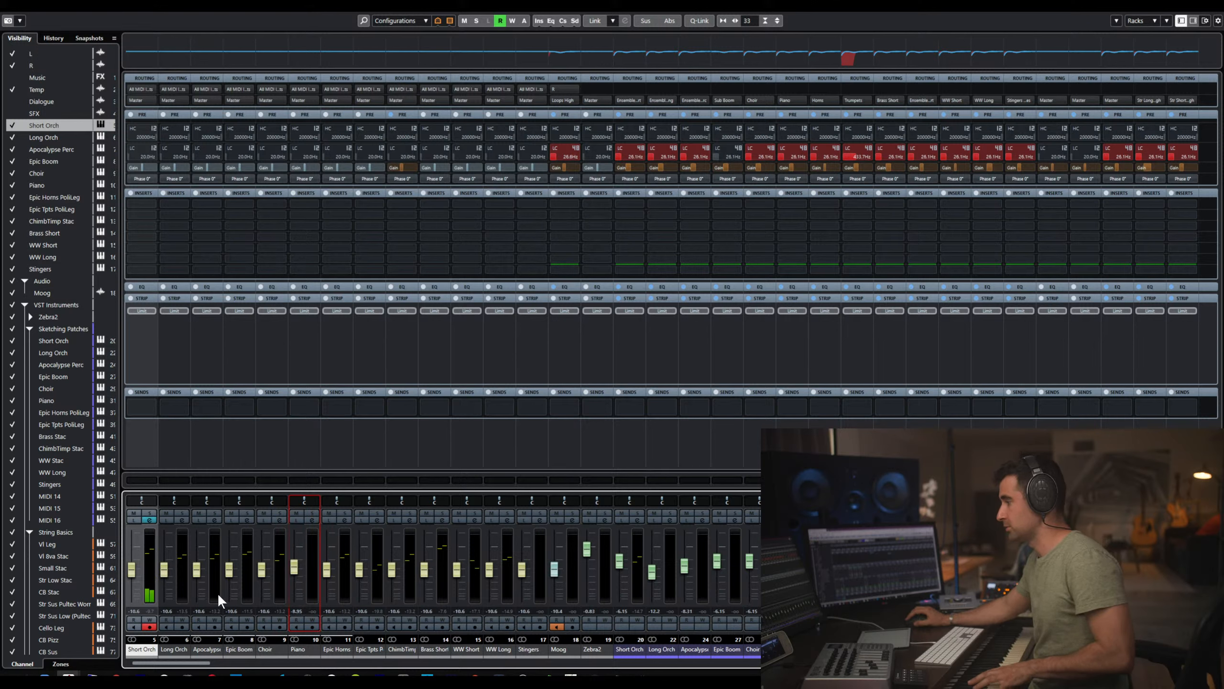
- In the Long Orch instrument's second Kontakt page, set both Requiem Vowel Sustain choirs to the Ooh 1 vowel
left_click(168, 651)
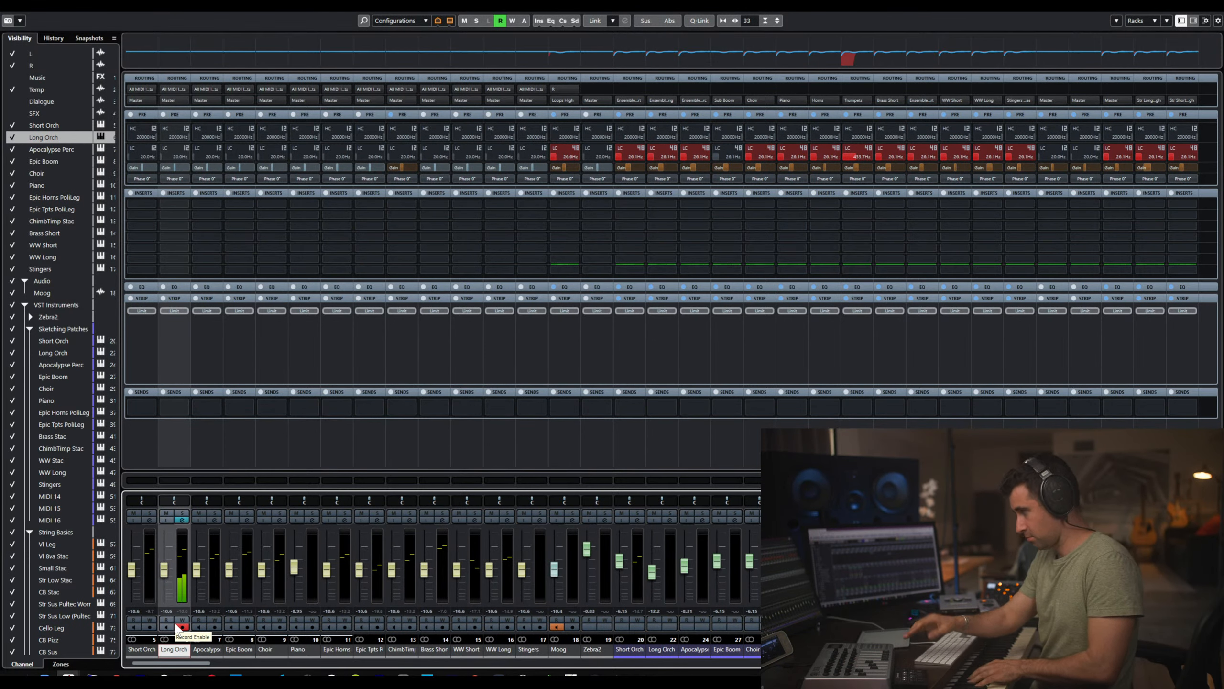
key("F11")
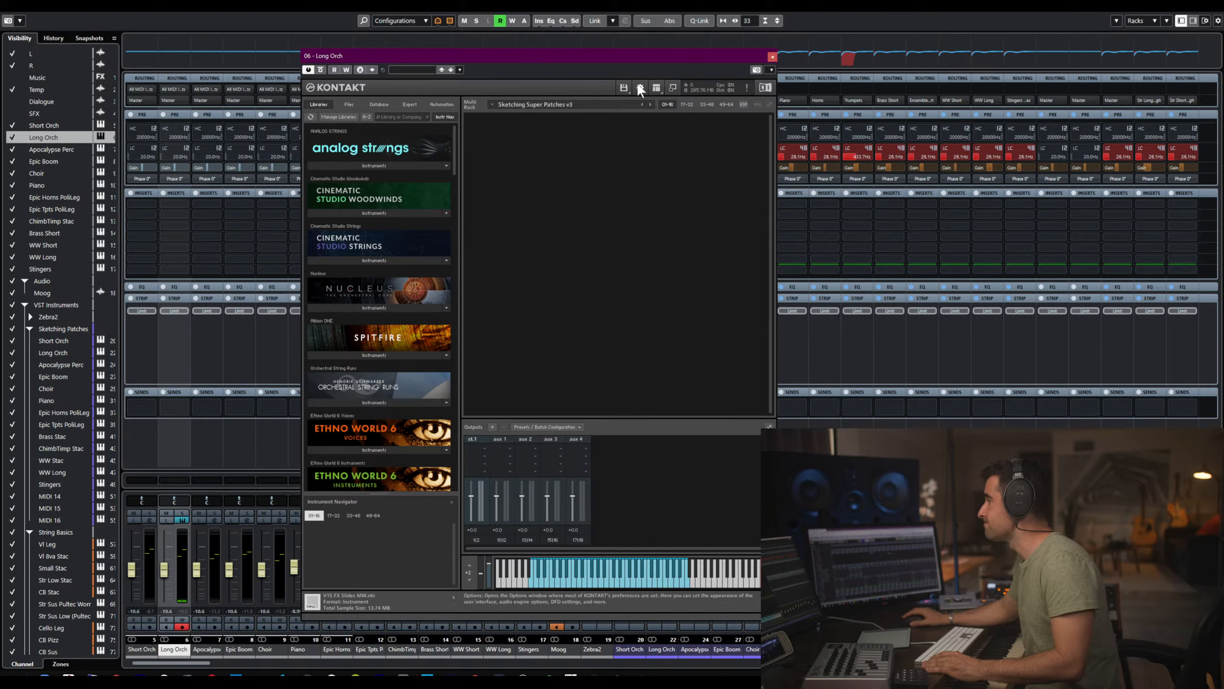
left_click(686, 103)
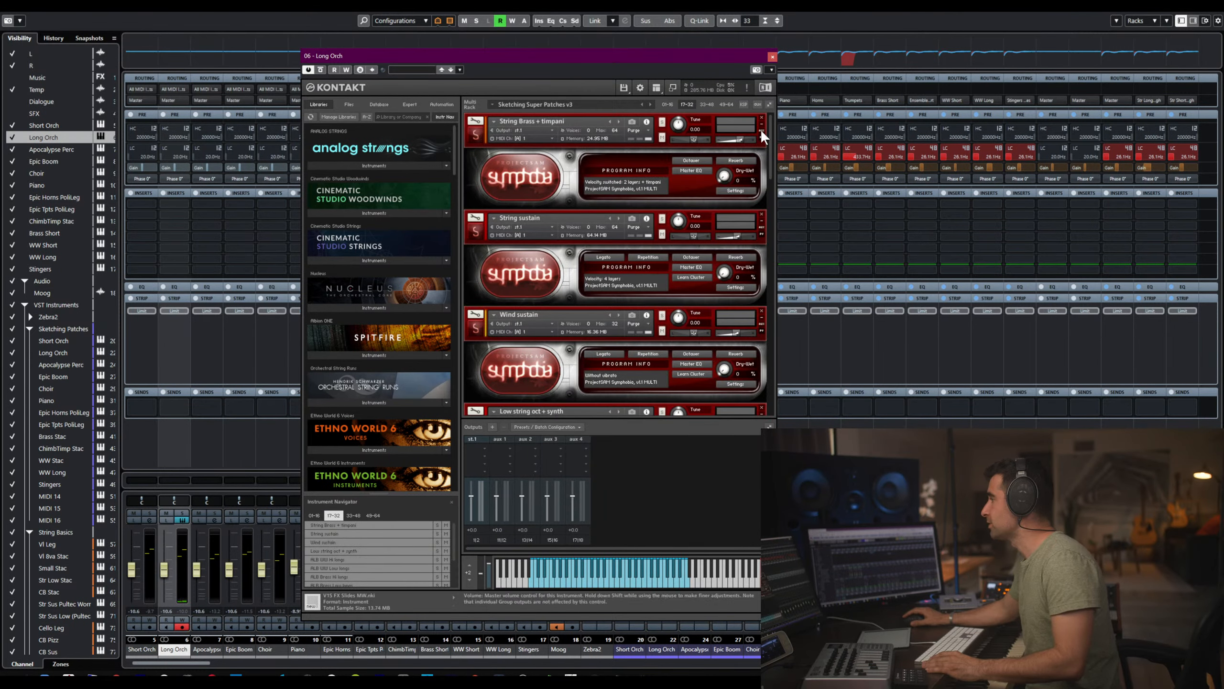
scroll(598, 210, "down", 10)
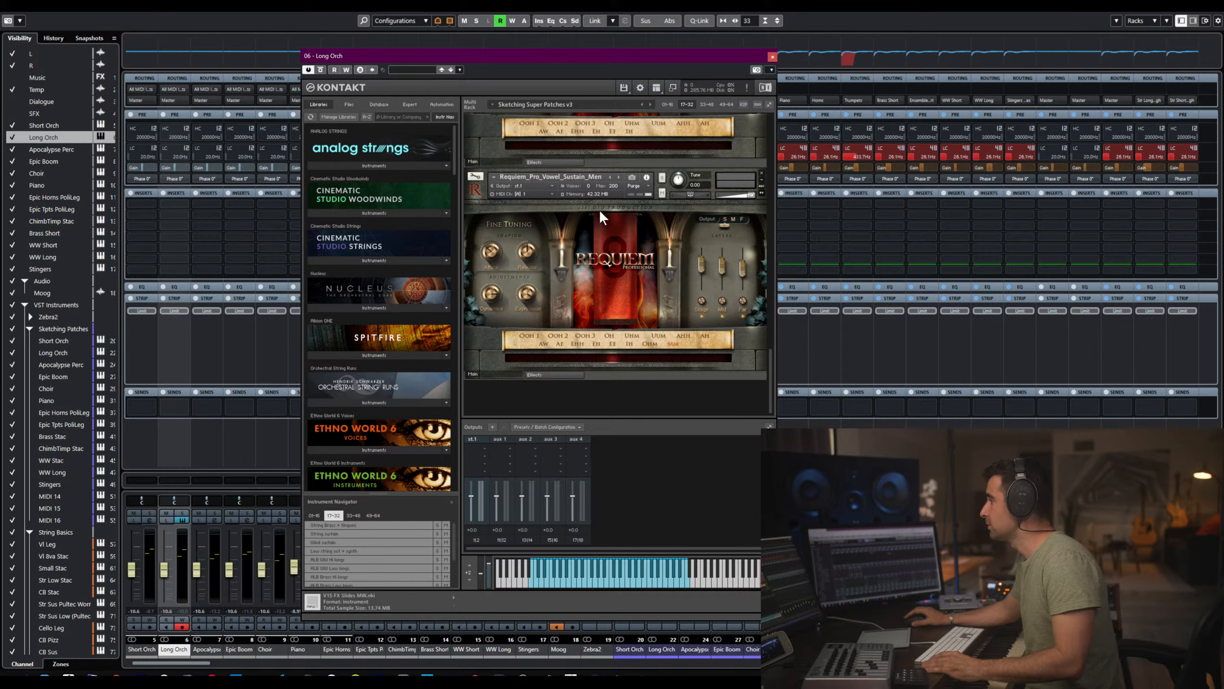
left_click(528, 124)
left_click(530, 338)
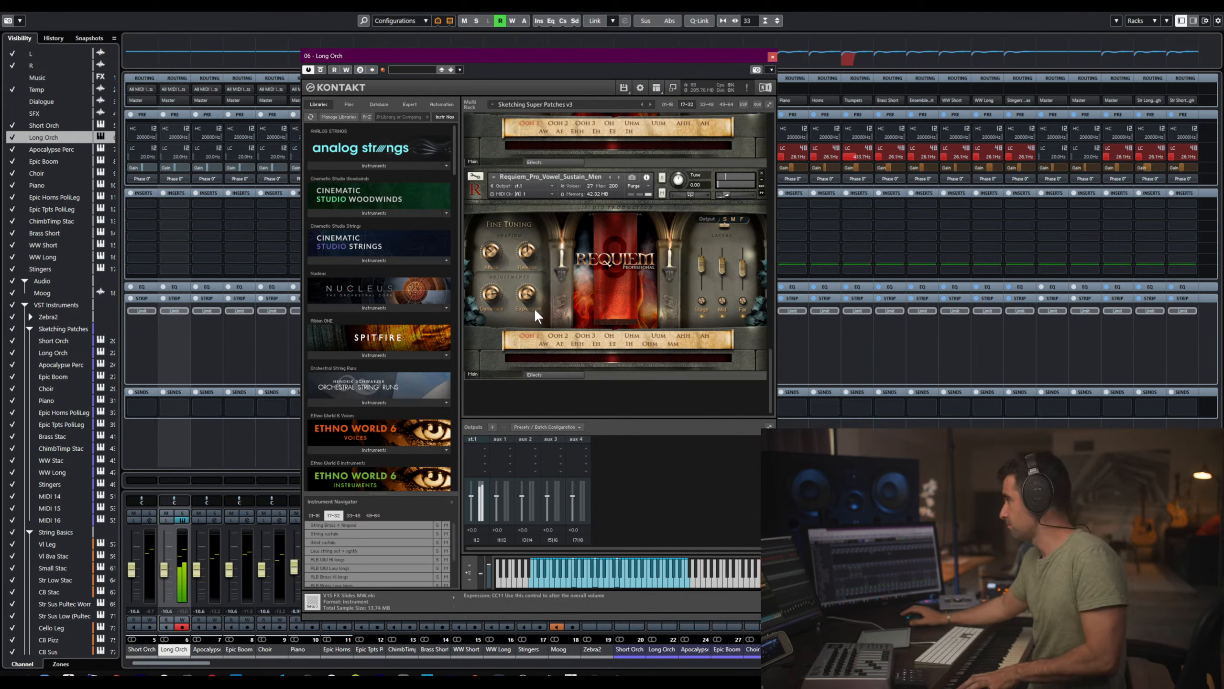
left_click(770, 54)
- Audition Apocalypse Perc and Epic Boom, and look over the group channels at the far end of the mixer
left_click(205, 649)
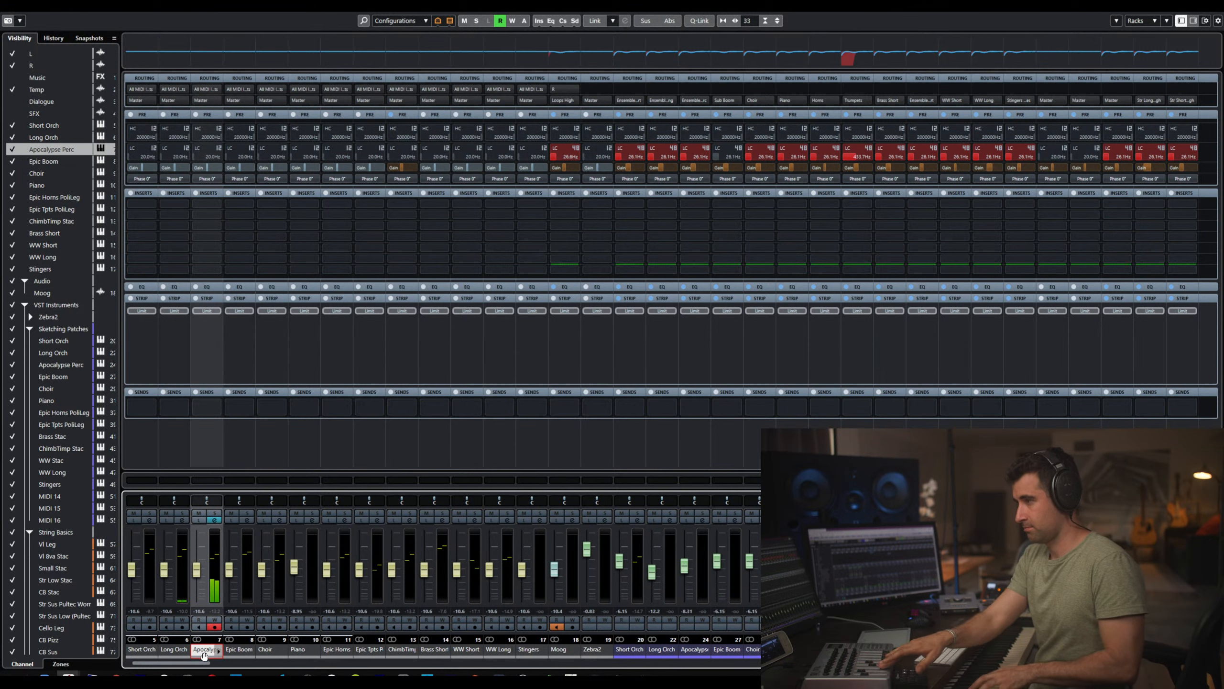
left_click(230, 649)
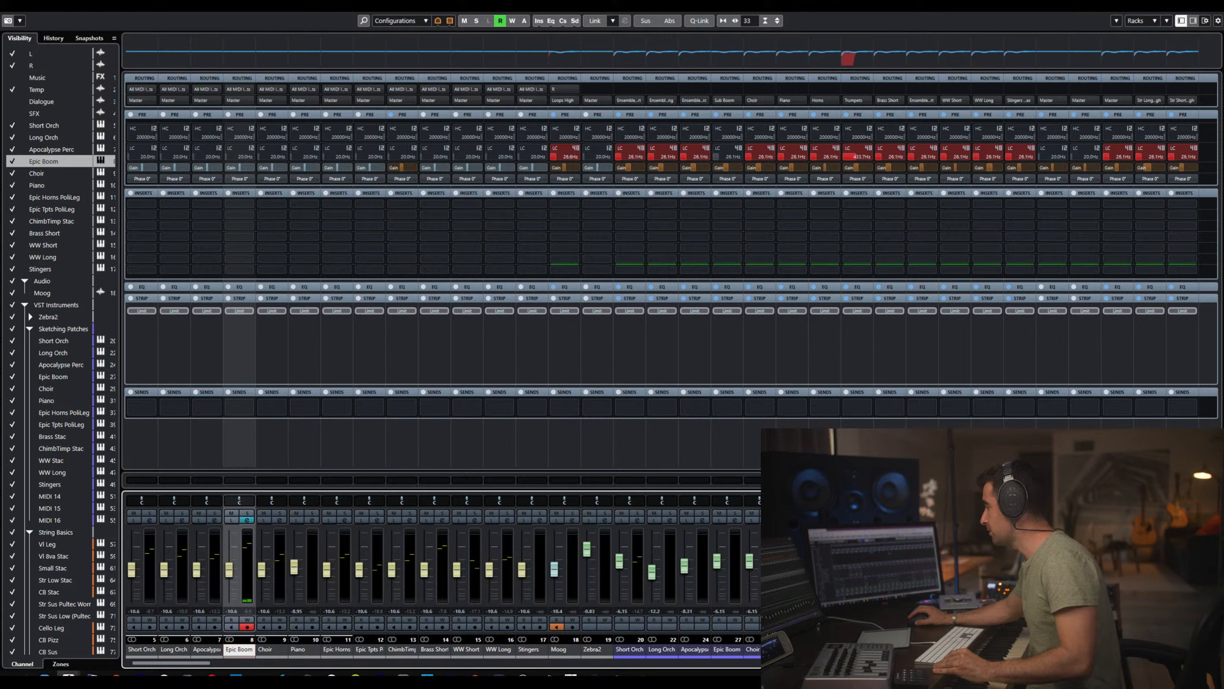
left_click_drag(192, 664, 1196, 670)
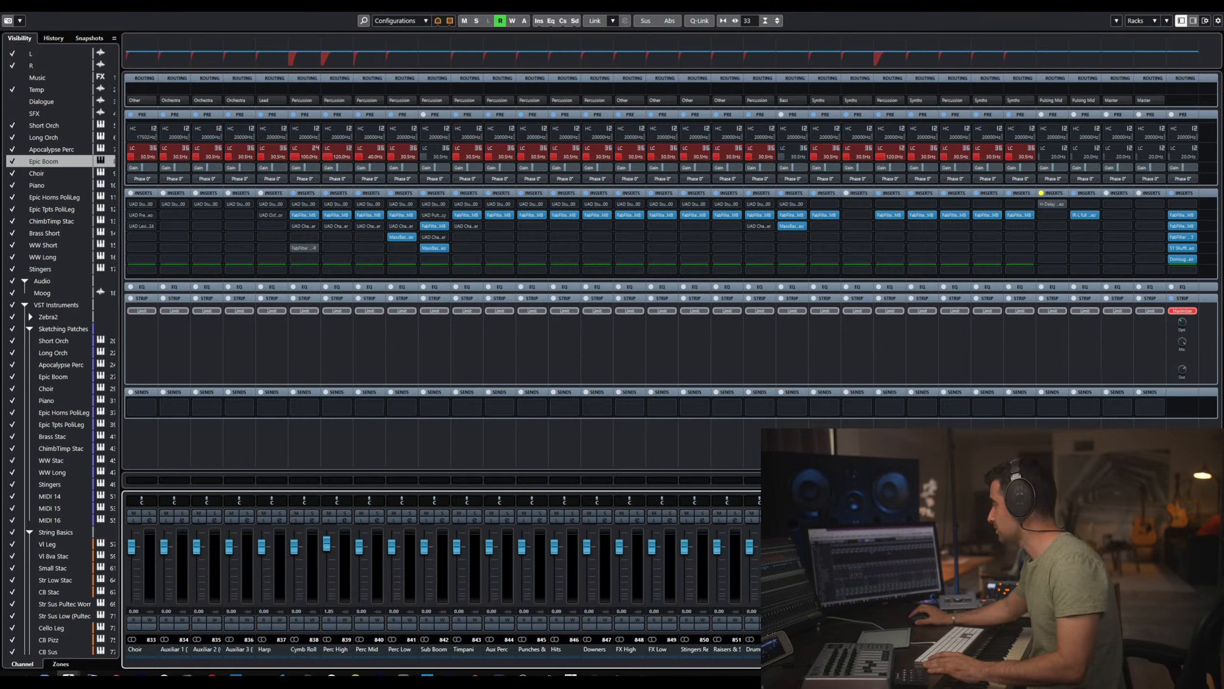
left_click_drag(1178, 663, 97, 649)
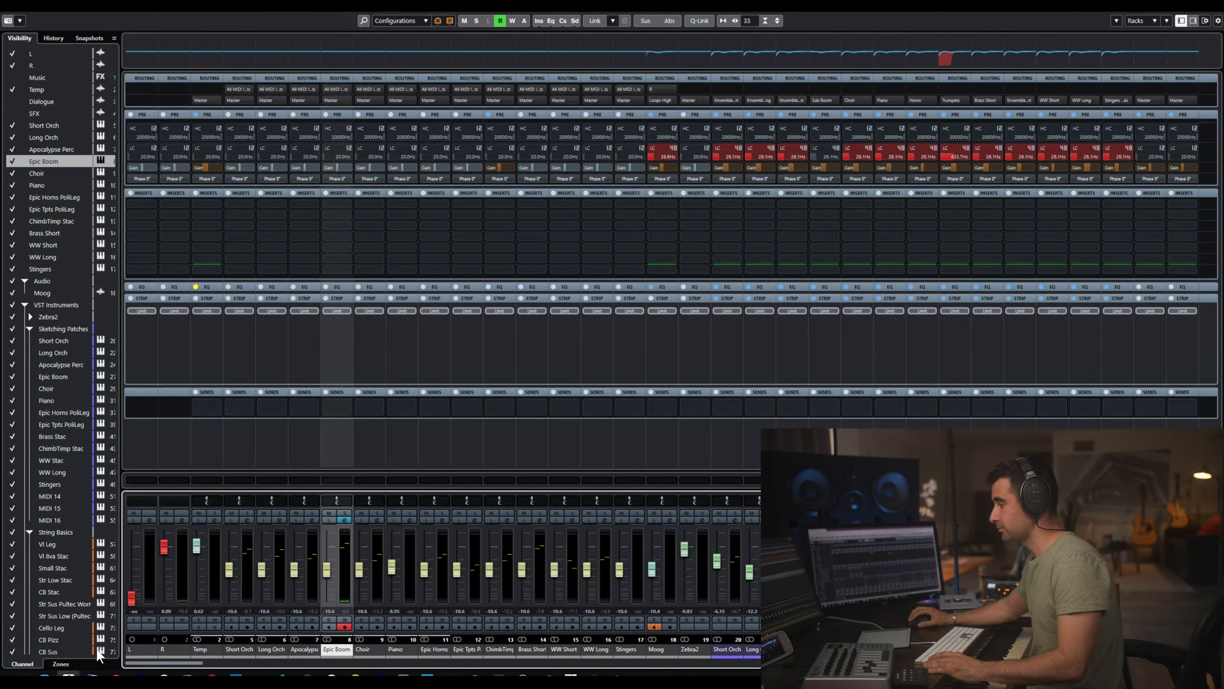
- Select the new channels from Short Orch to Stingers, trim their faders together to about -10.3 dB, and set Piano to -10 dB
left_click(233, 649)
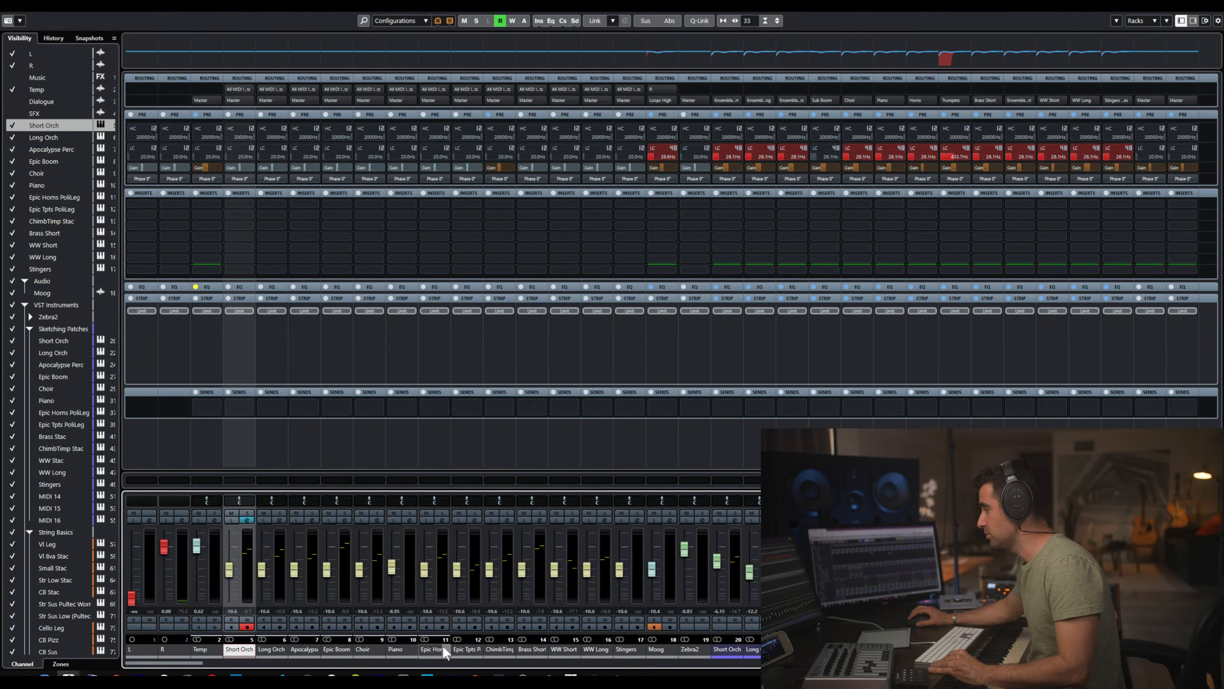
left_click(629, 646, "shift")
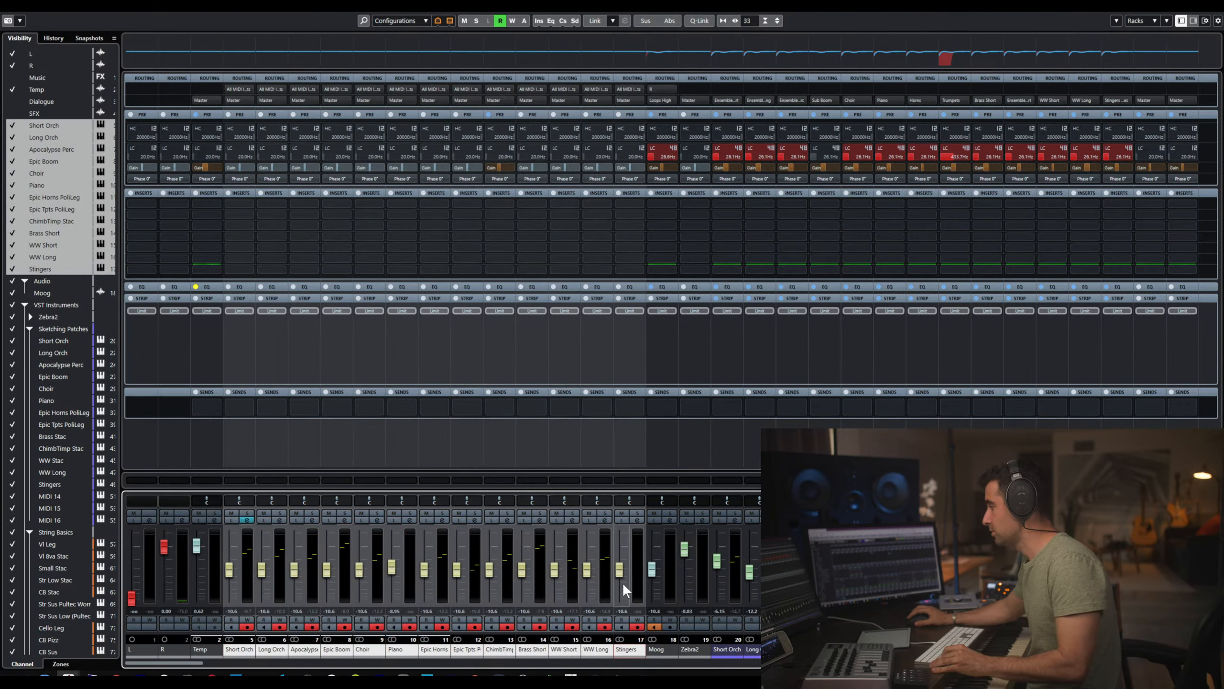
left_click_drag(618, 571, 617, 582)
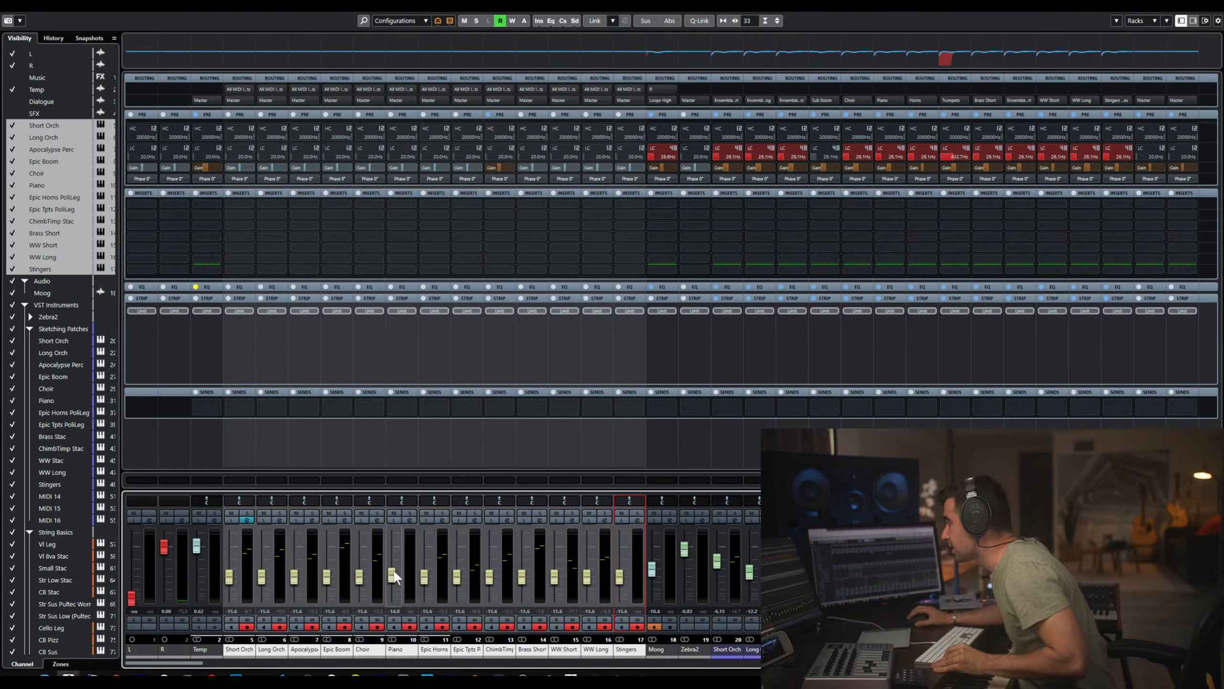
left_click_drag(393, 571, 391, 565)
key("alt+shift")
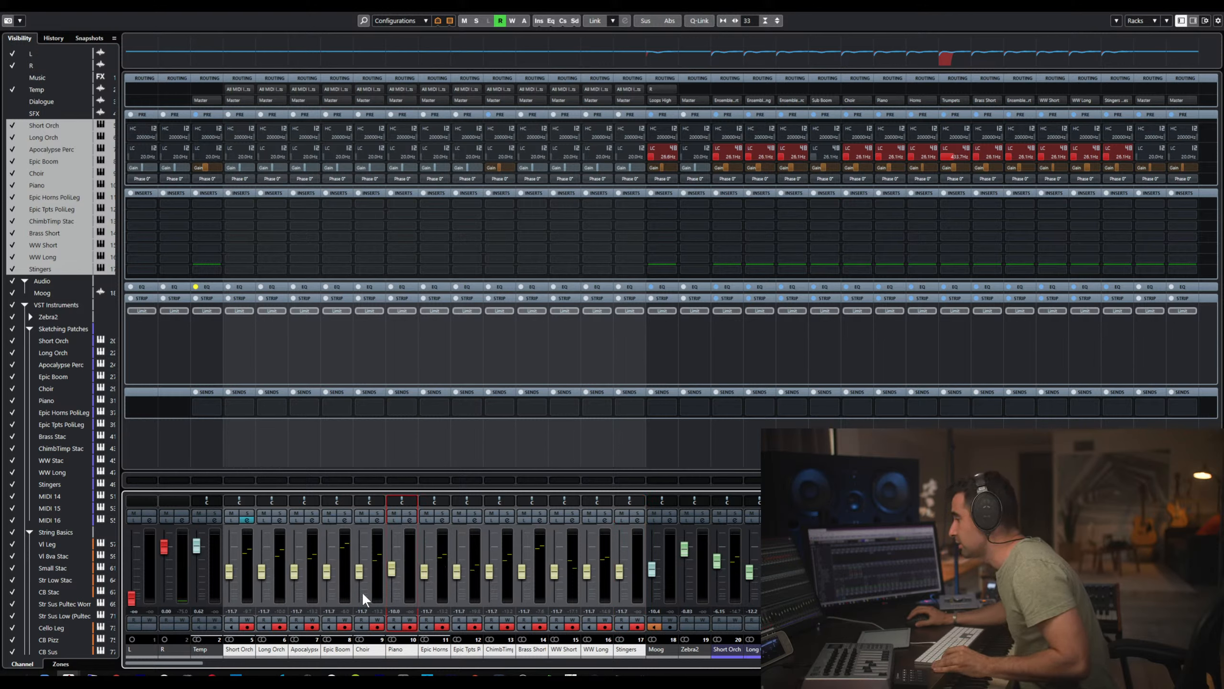
key("alt+shift")
left_click_drag(392, 569, 393, 567)
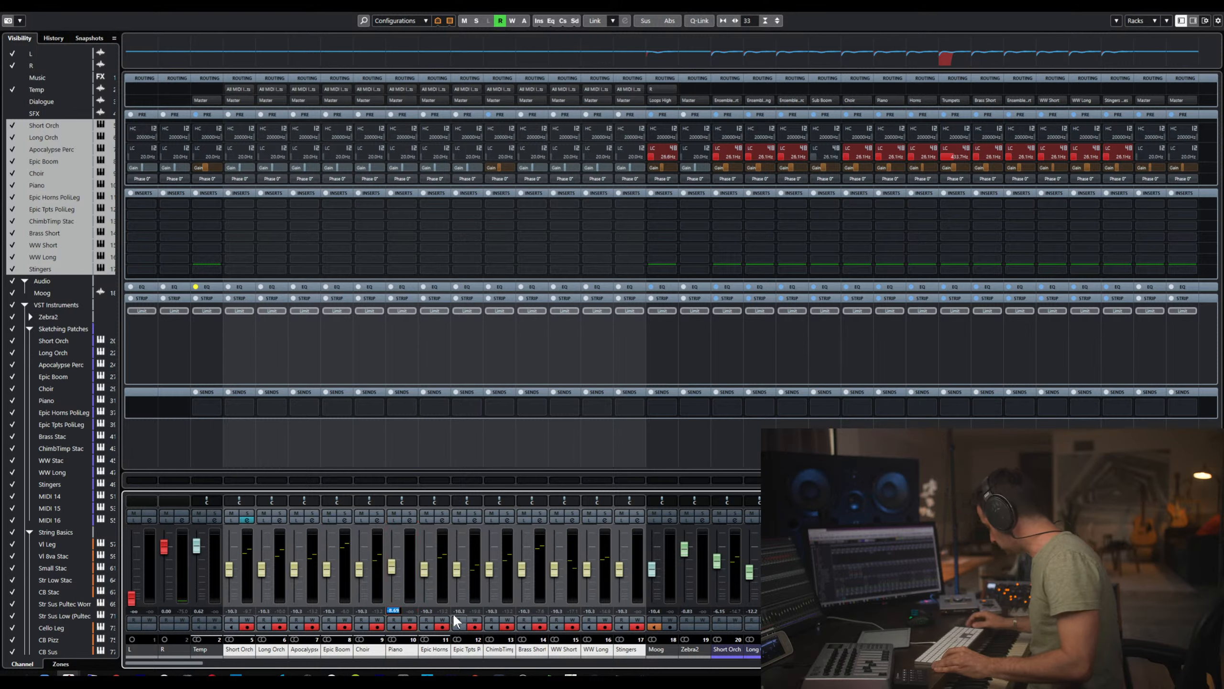
type("-10")
key("Return")
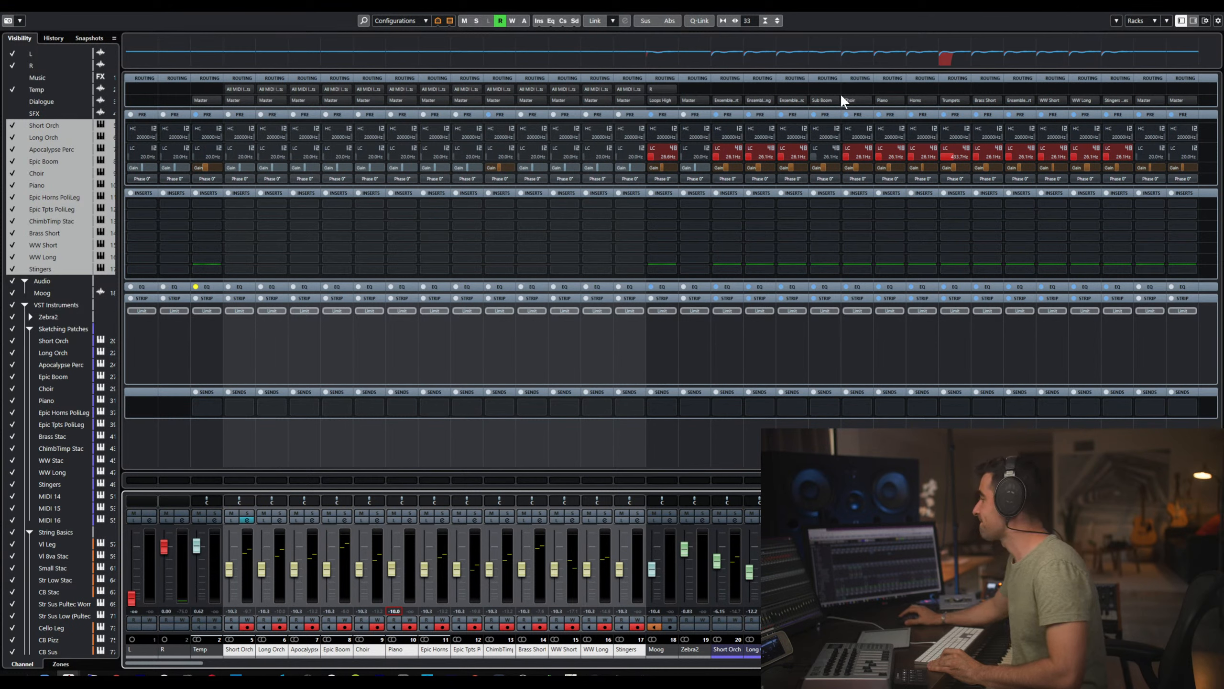
- Copy the EQ settings of the old Short Orch and Long Orch channels onto the matching new channels
right_click(729, 60)
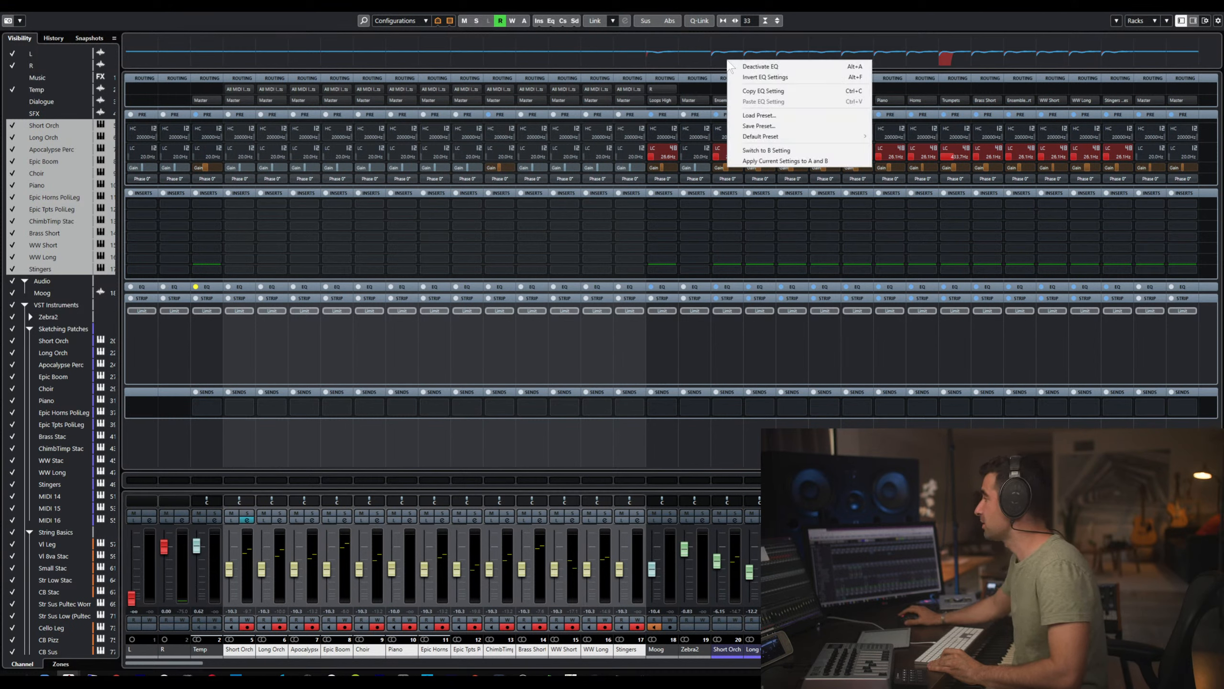
left_click(763, 92)
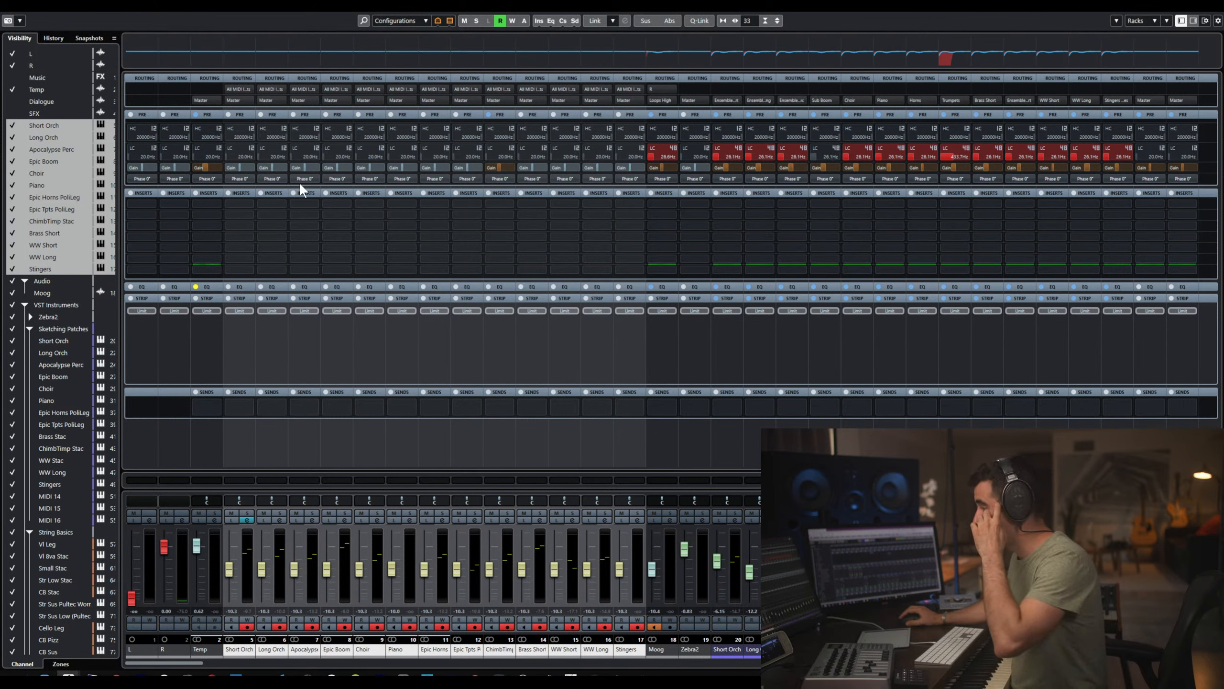
right_click(239, 60)
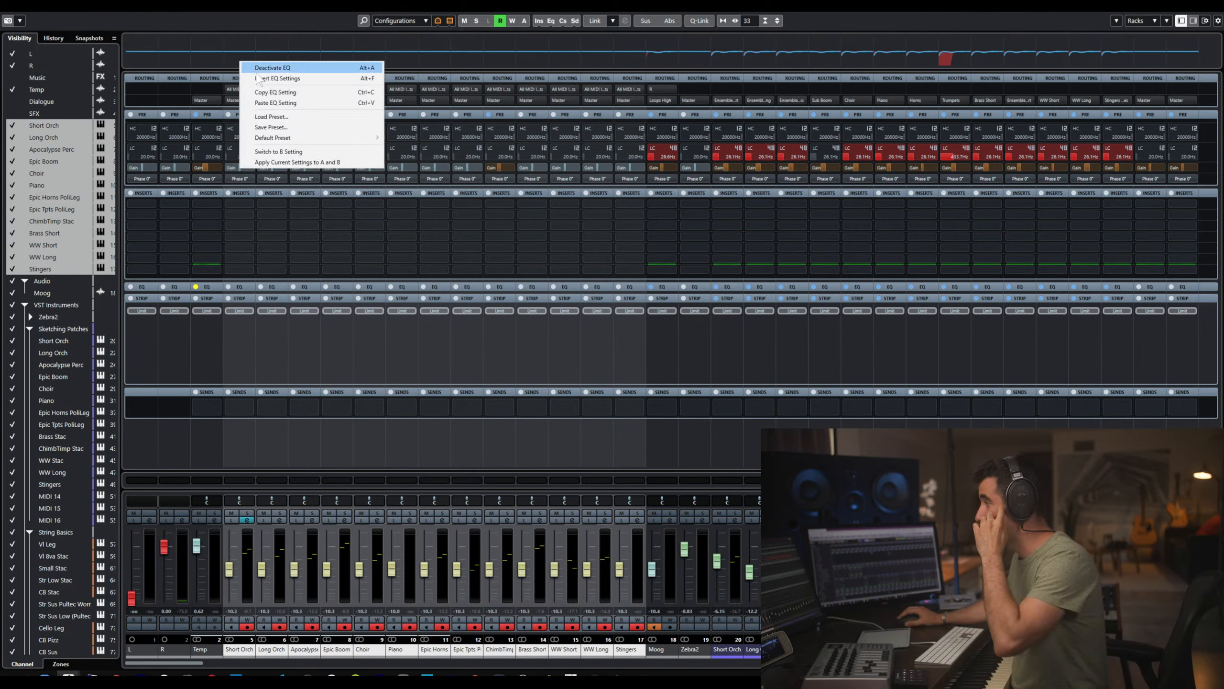
left_click(271, 96)
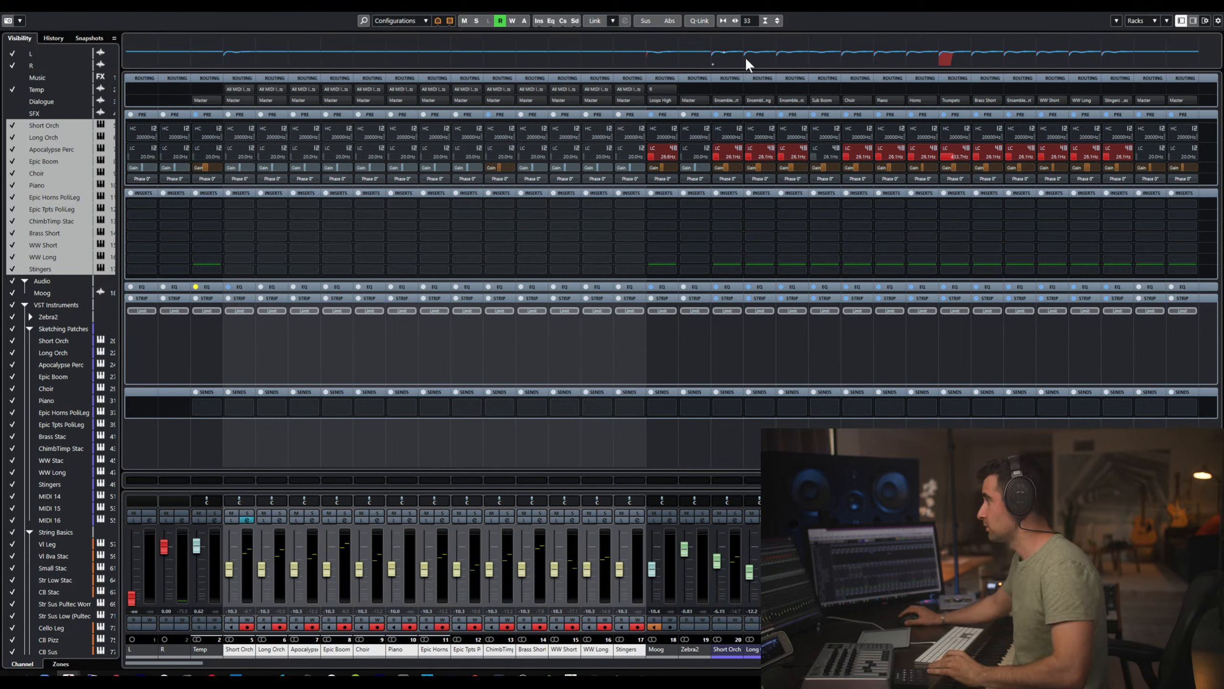
right_click(758, 62)
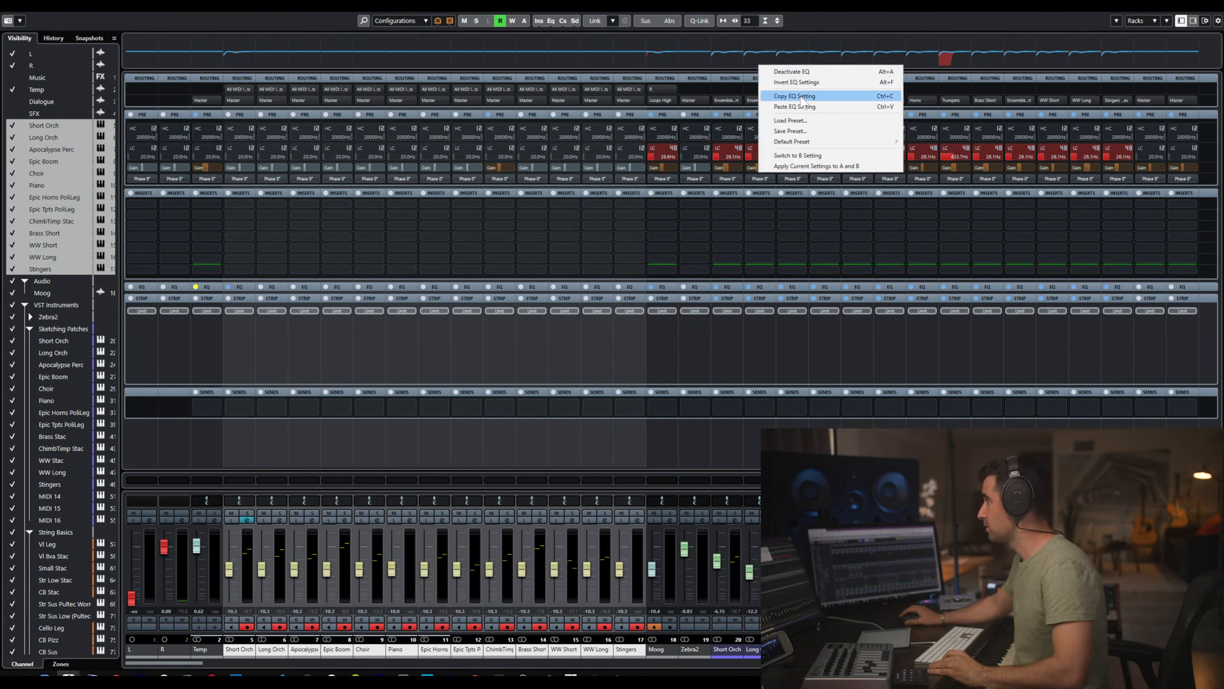
left_click(764, 91)
right_click(272, 62)
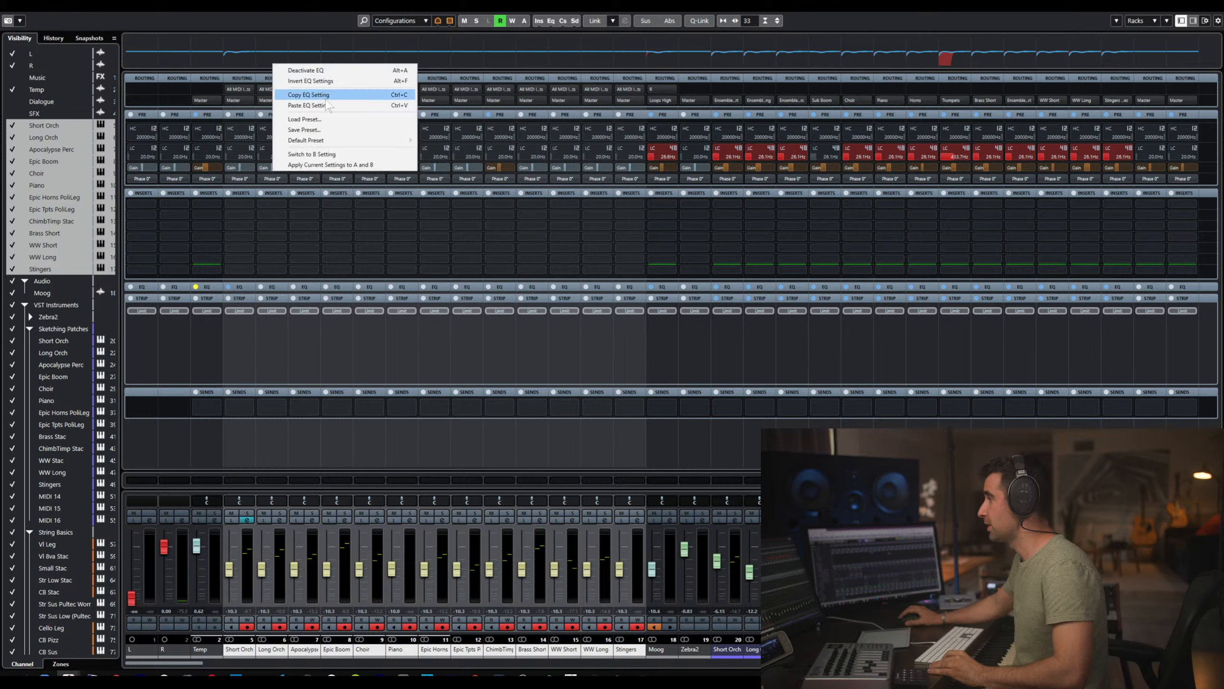
left_click(301, 99)
- Copy the old Apocalypse Perc channel's EQ setting onto the new Apocalypse Perc channel
right_click(777, 57)
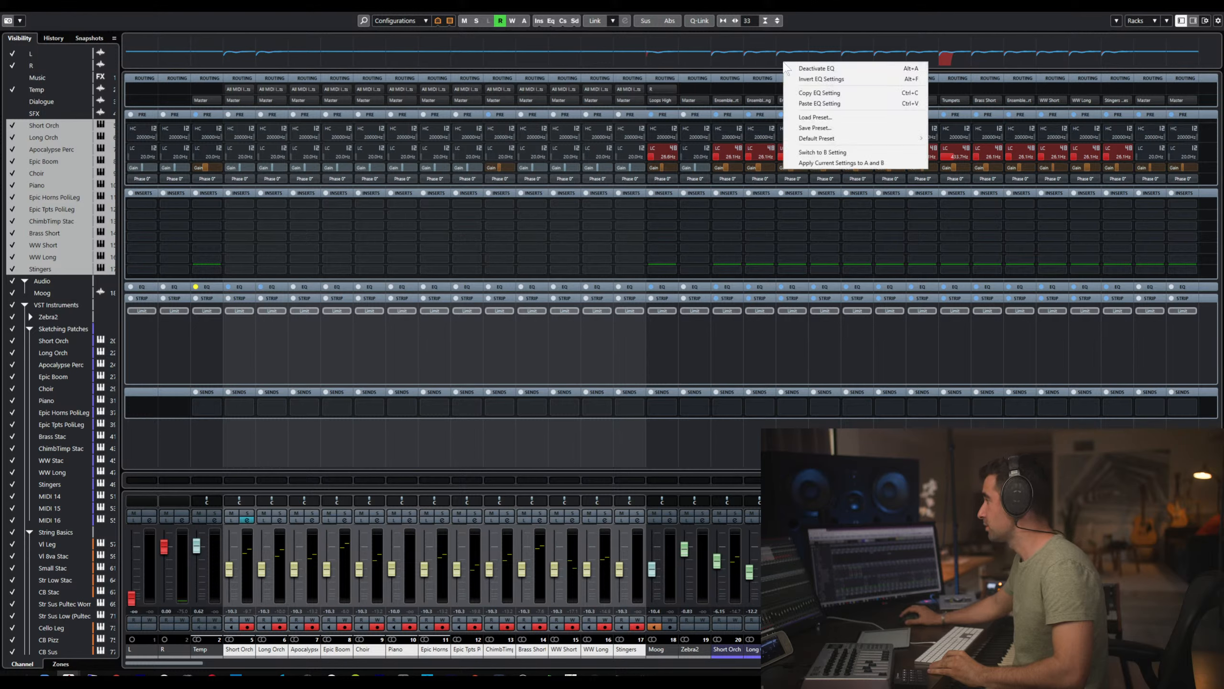
left_click(839, 92)
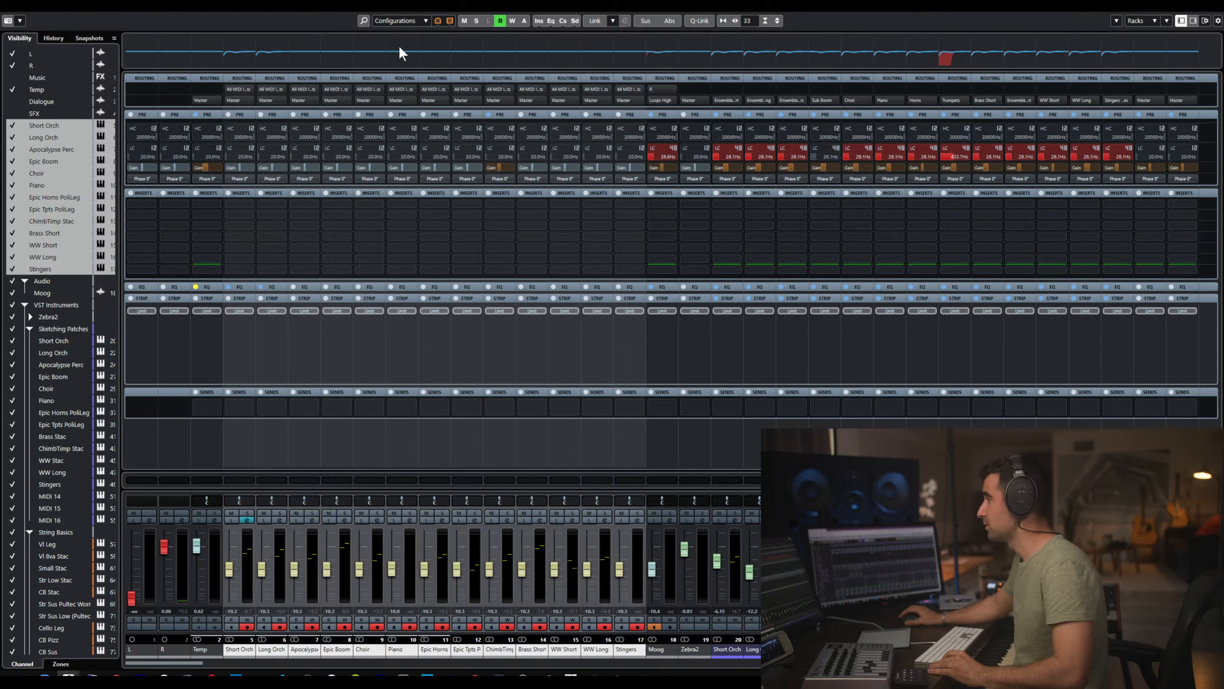
right_click(304, 60)
left_click(356, 96)
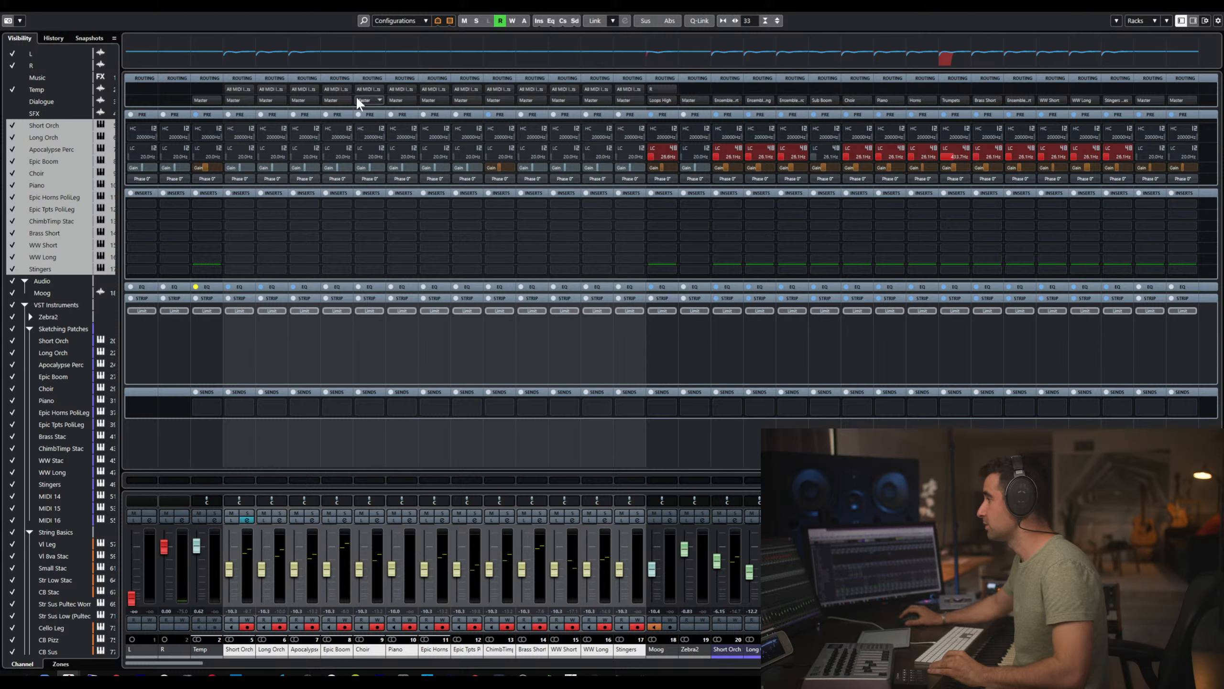
right_click(306, 61)
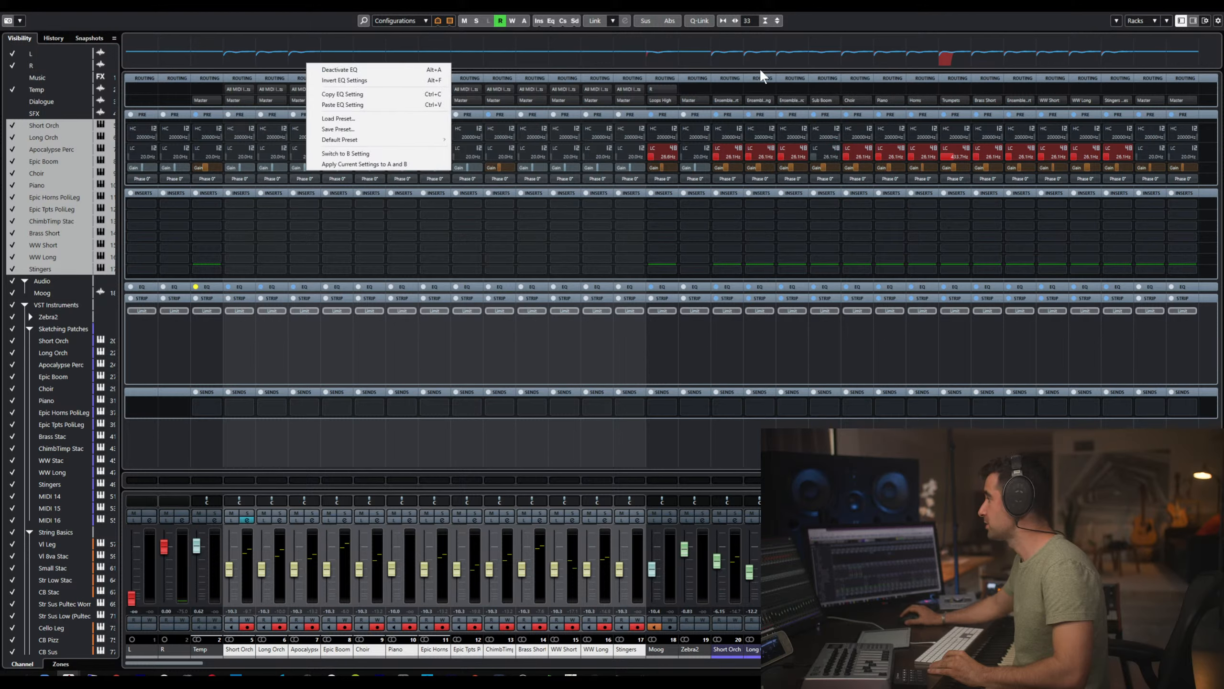
right_click(800, 58)
left_click(827, 96)
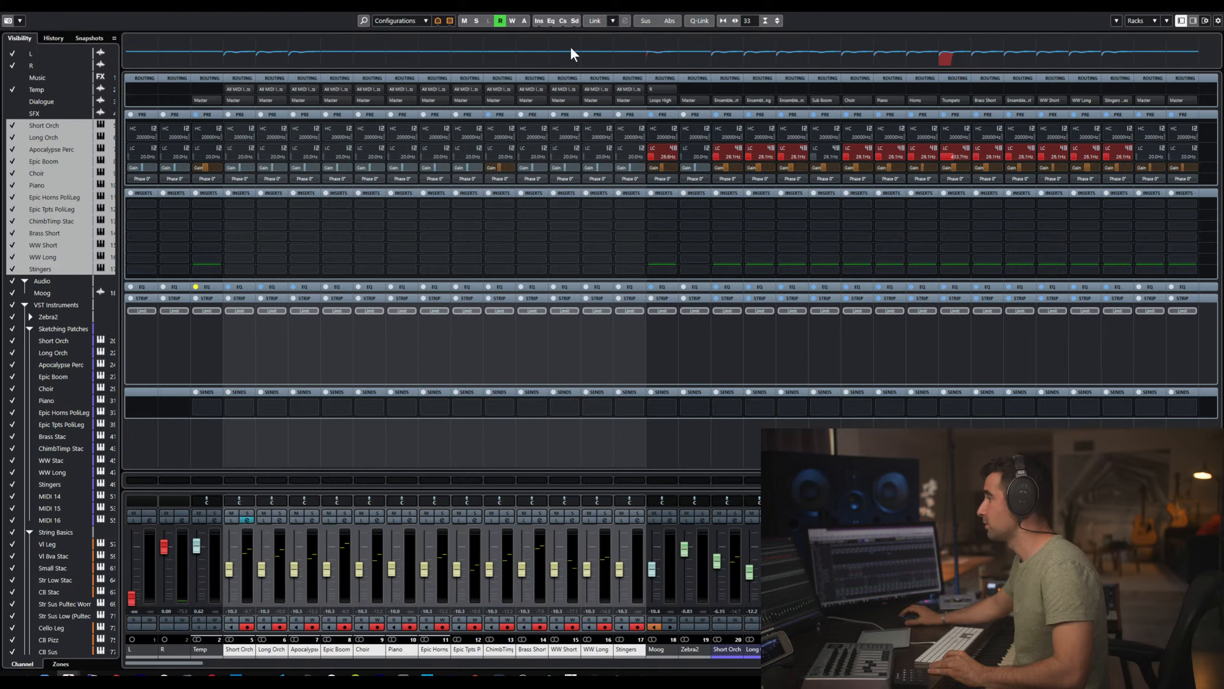
right_click(307, 61)
left_click(357, 92)
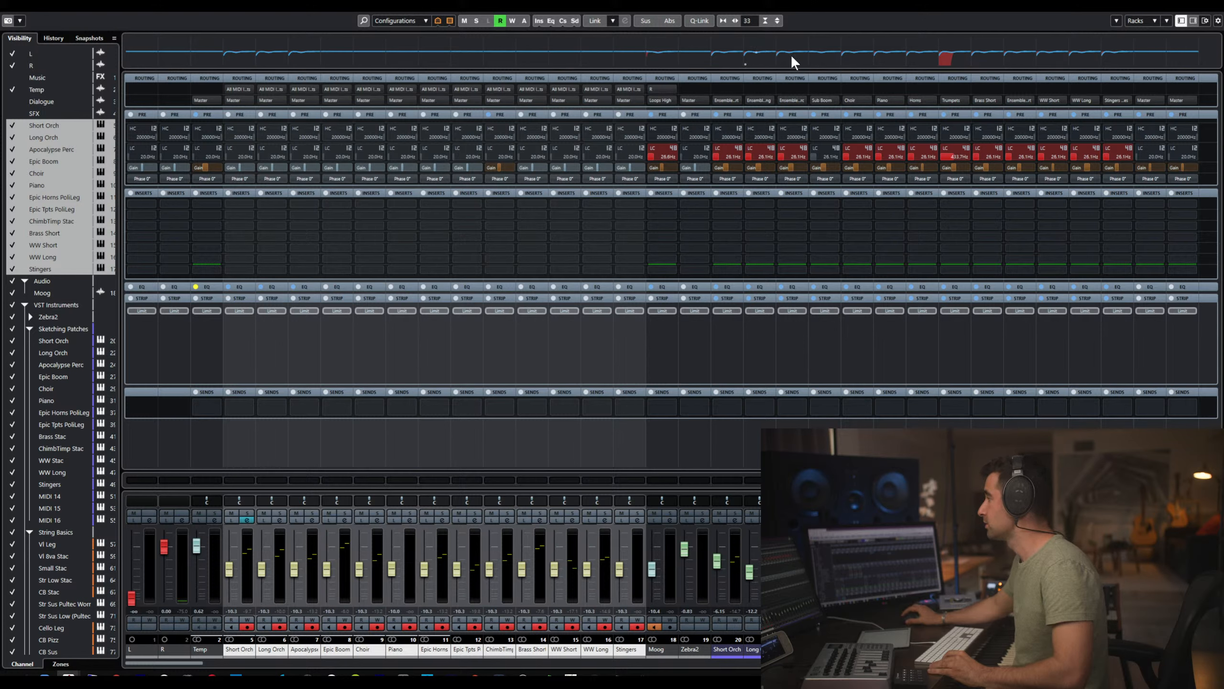
- Try to copy the EQ setting of the old Epic Boom channel
right_click(825, 64)
left_click(823, 66)
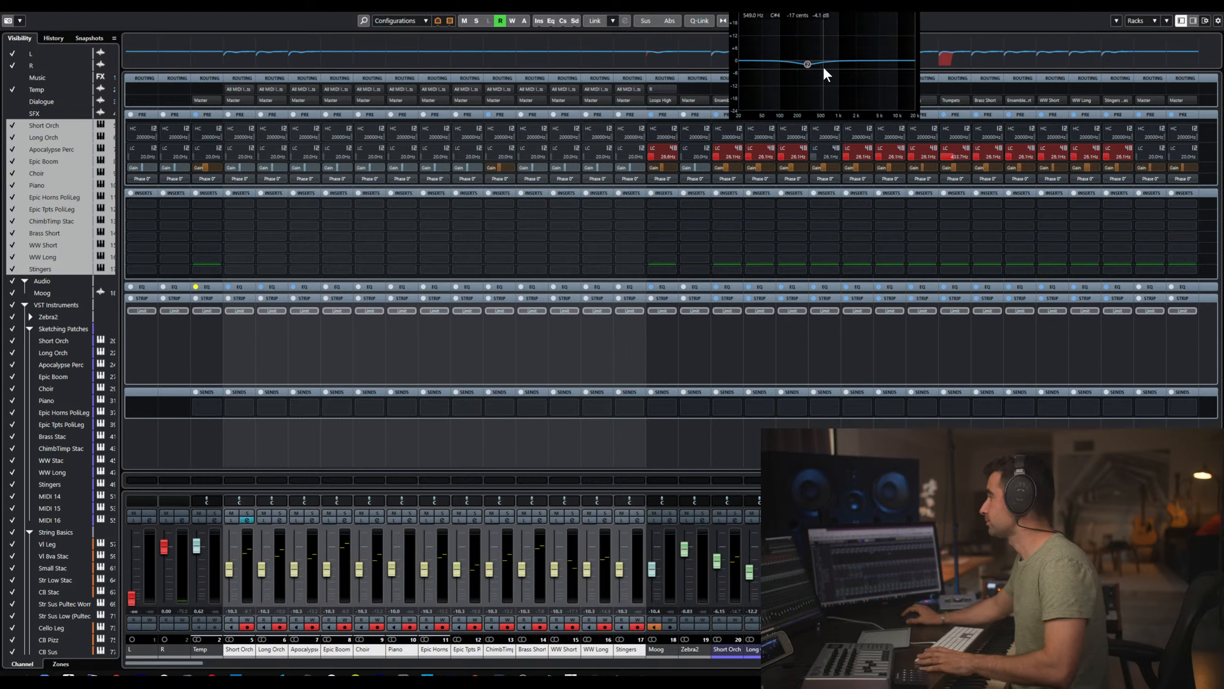
right_click(833, 69)
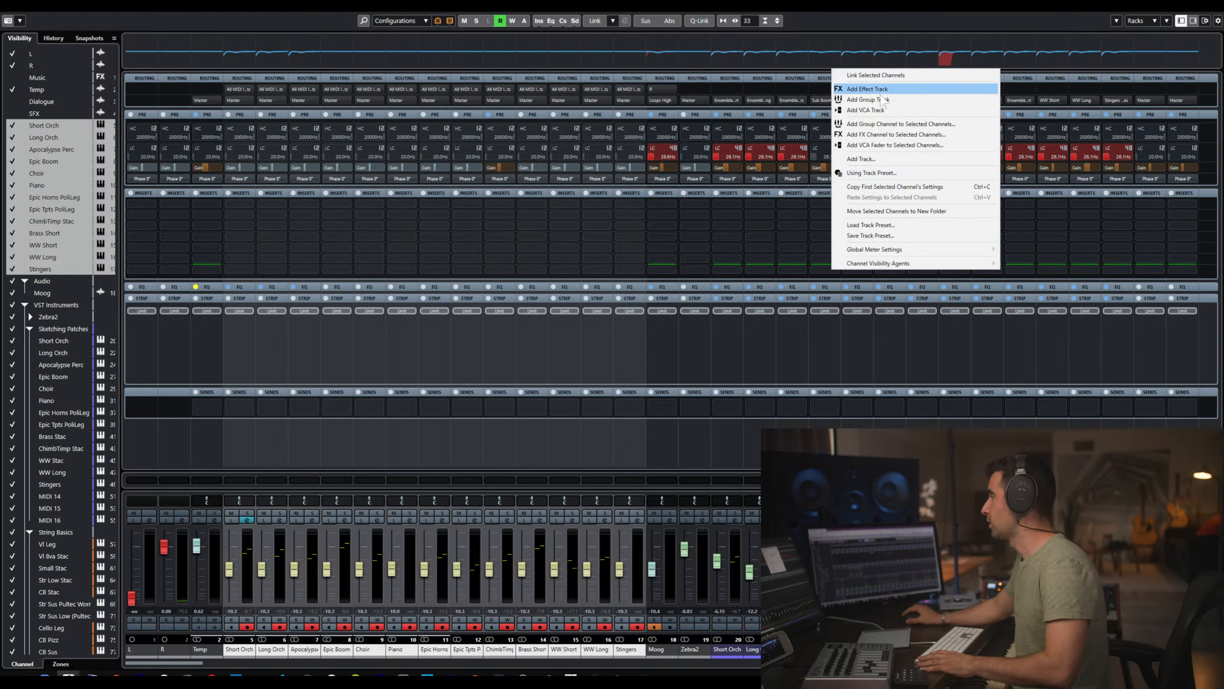
- Copy the EQ setting of the Sketching Patches Epic Boom channel and paste it onto the ungrouped Epic Boom channel
right_click(826, 65)
left_click(860, 94)
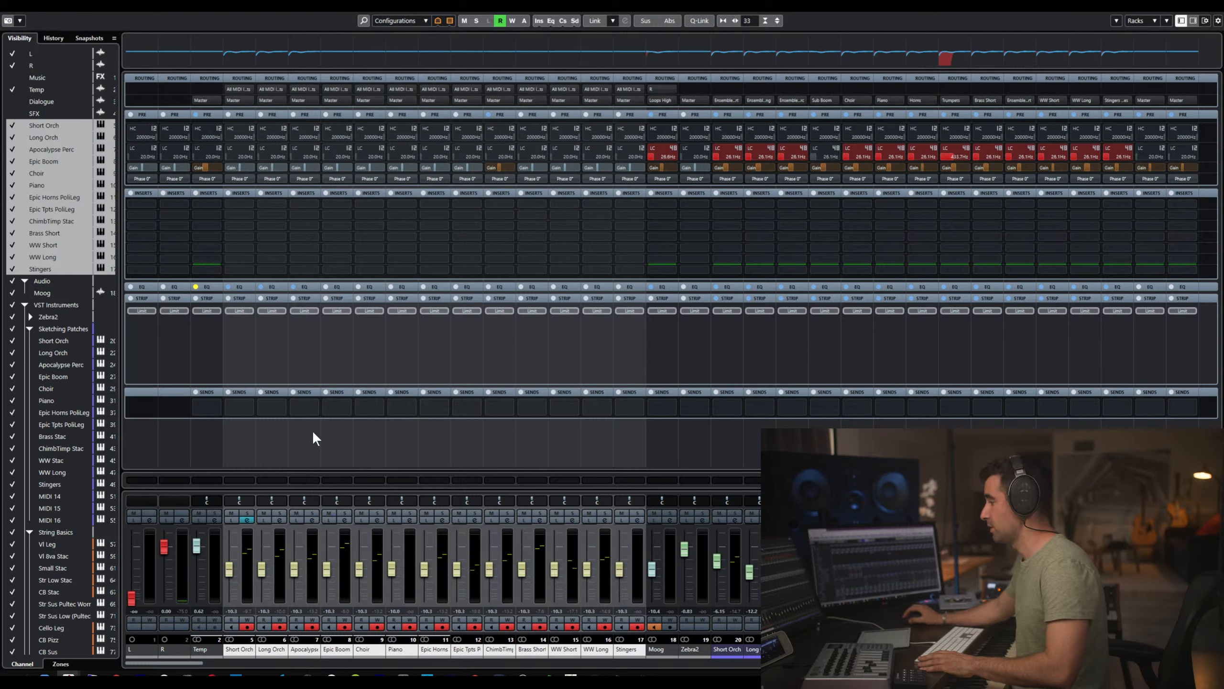
right_click(339, 63)
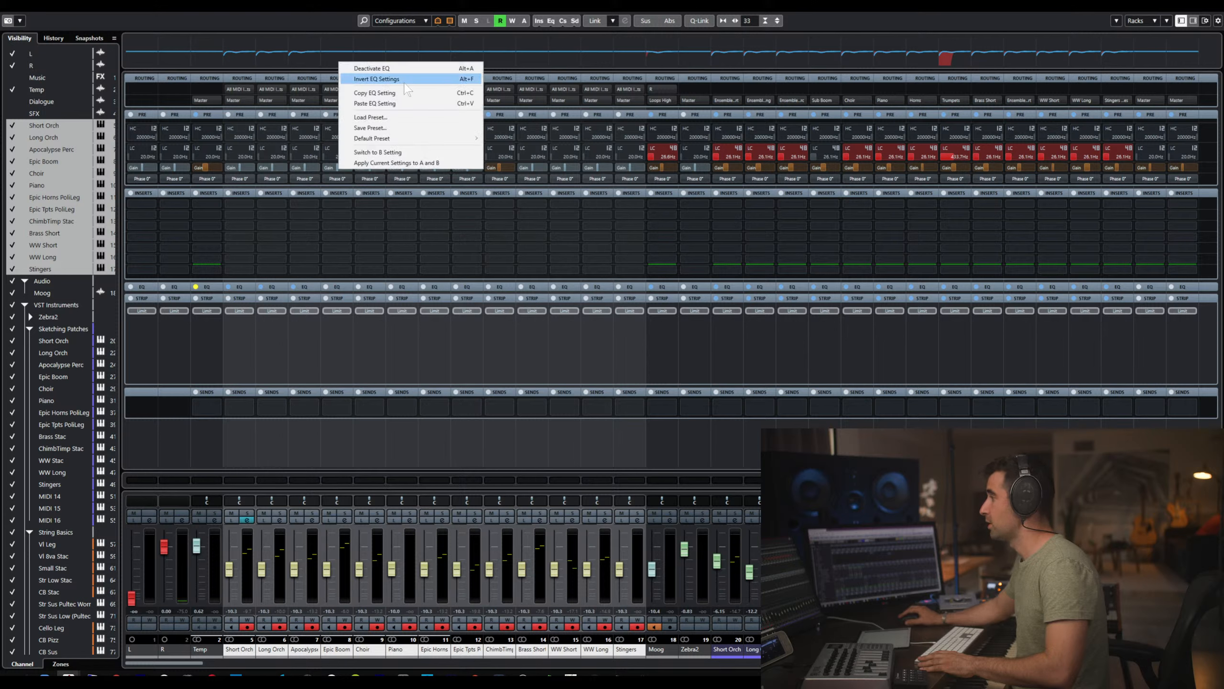
left_click(404, 105)
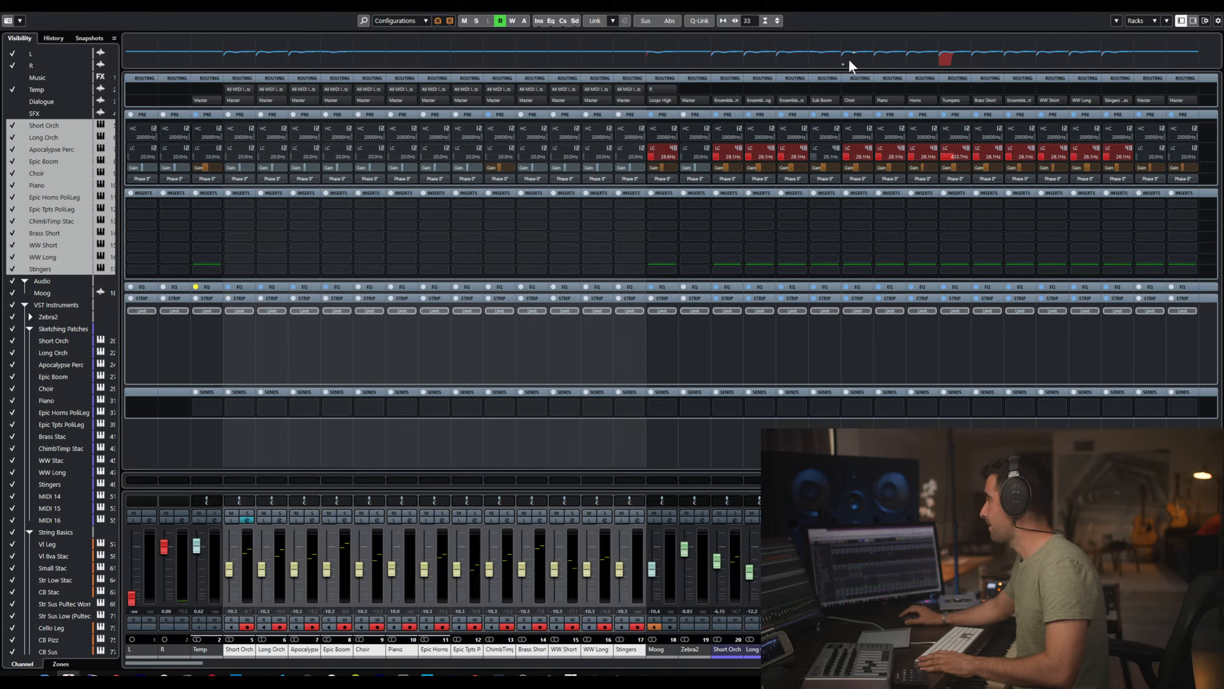
- Copy the EQ setting of the Sketching Patches Choir channel and paste it onto the ungrouped Choir channel
right_click(859, 65)
left_click(911, 106)
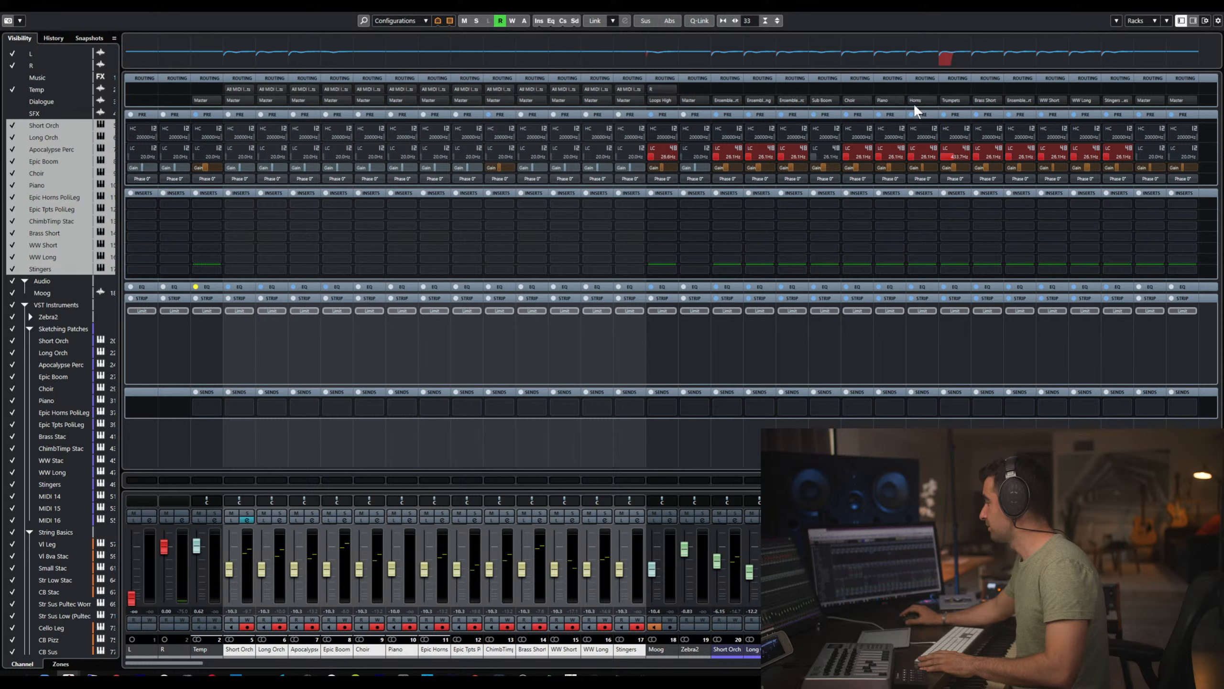
right_click(367, 59)
left_click(422, 94)
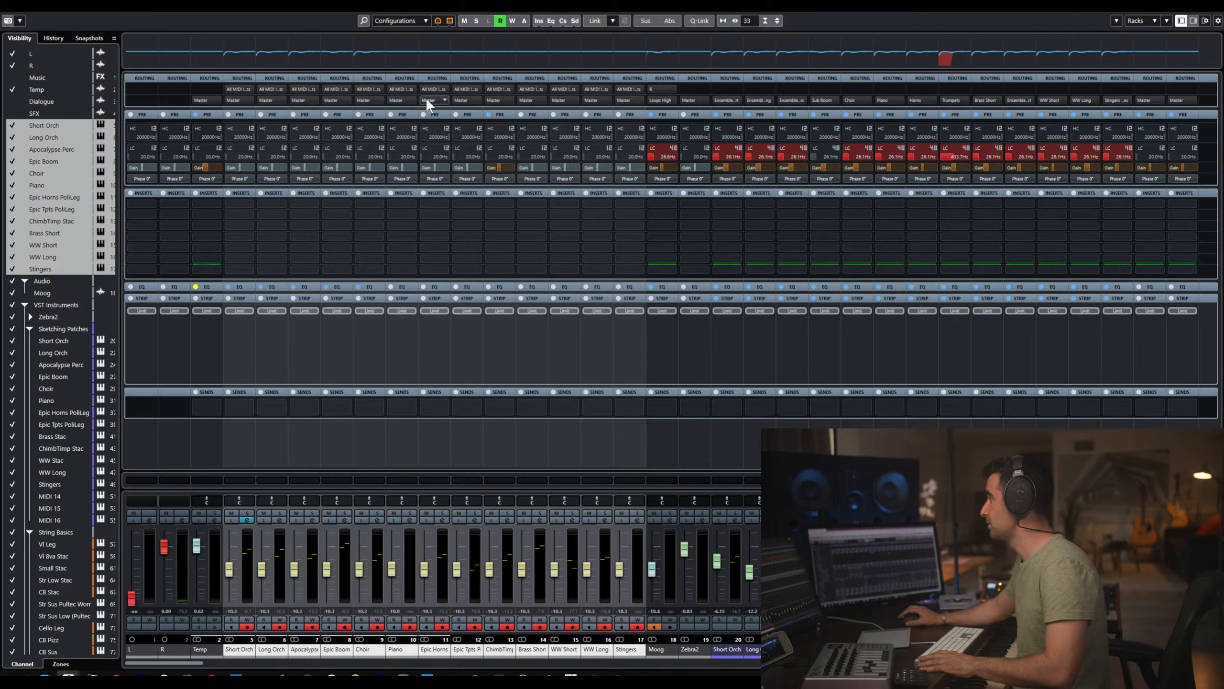
- Copy the EQ setting of the Sketching Patches Epic Horns channel and paste it onto the ungrouped Piano channel
right_click(890, 66)
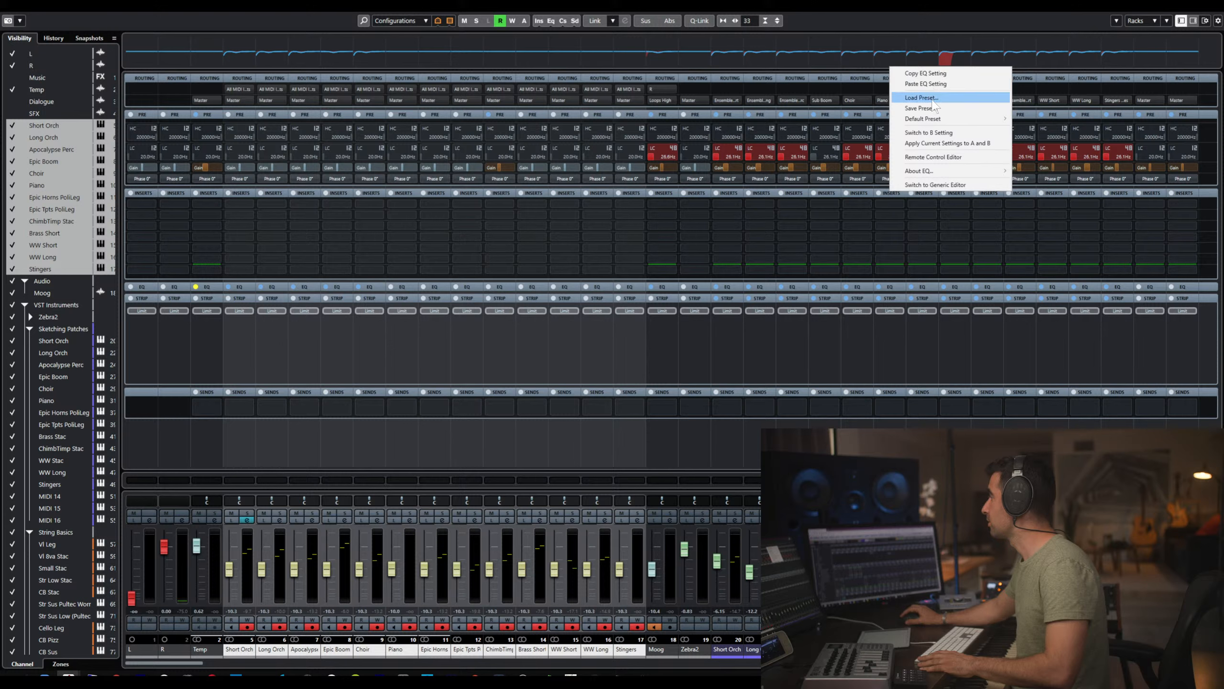
left_click(878, 61)
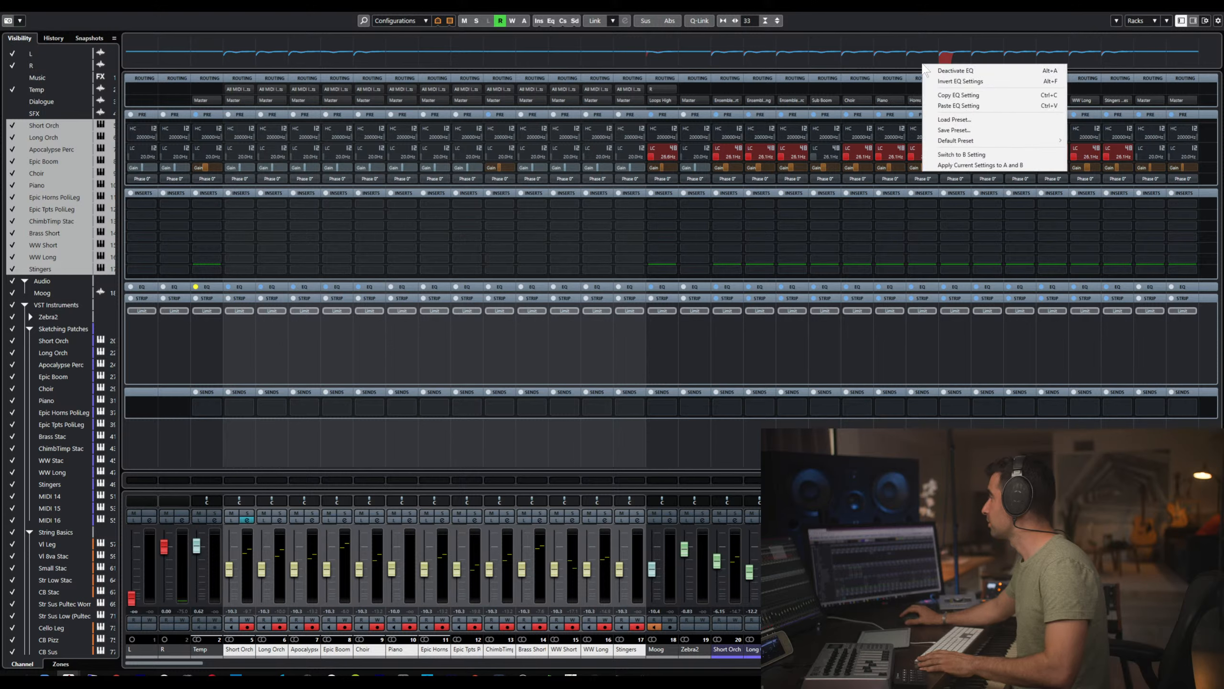
right_click(922, 63)
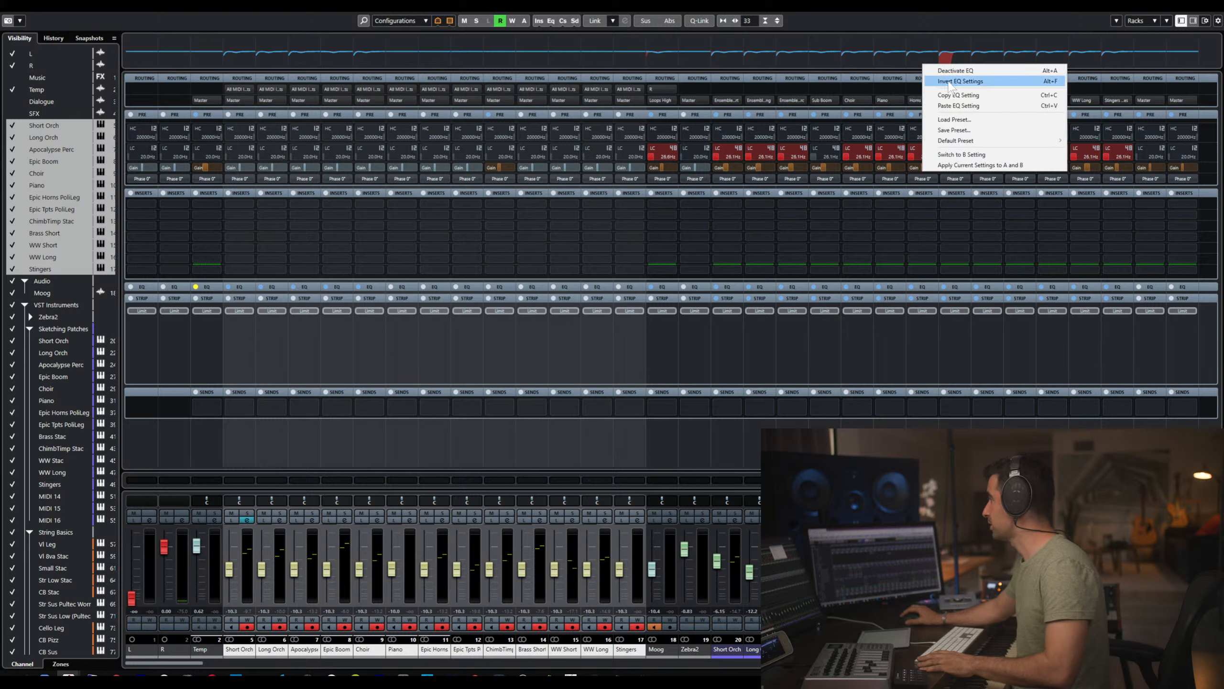
left_click(959, 96)
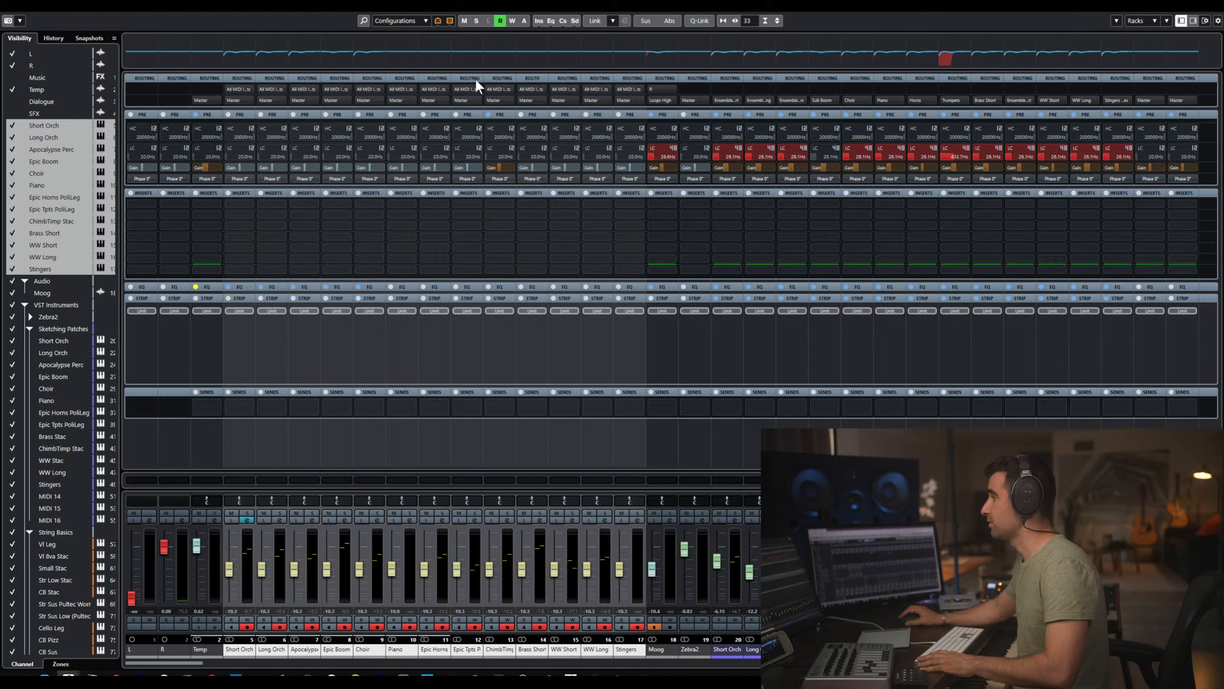
left_click(400, 57)
right_click(404, 64)
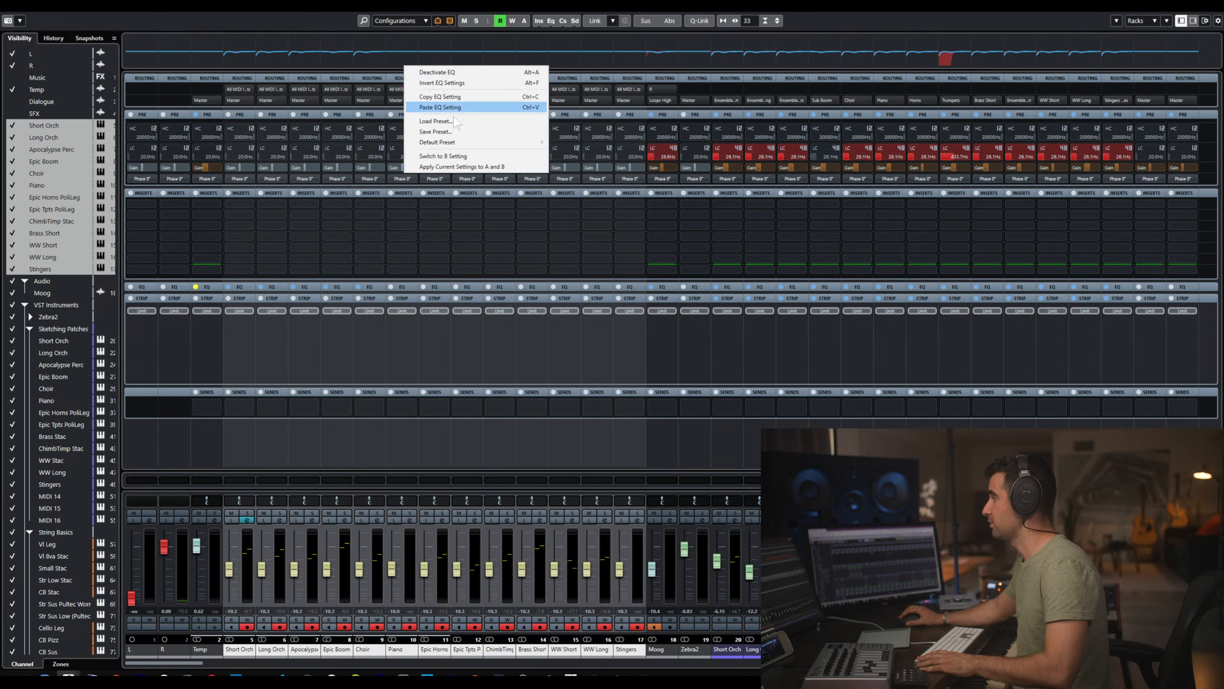
left_click(452, 107)
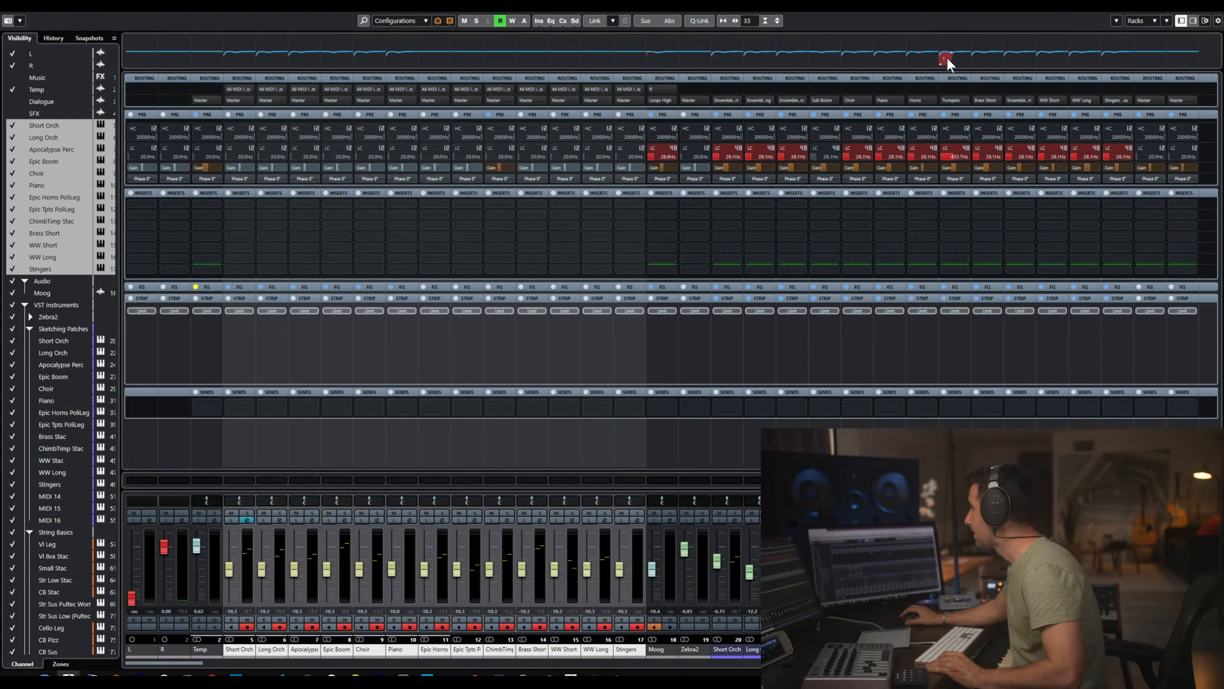
right_click(960, 65)
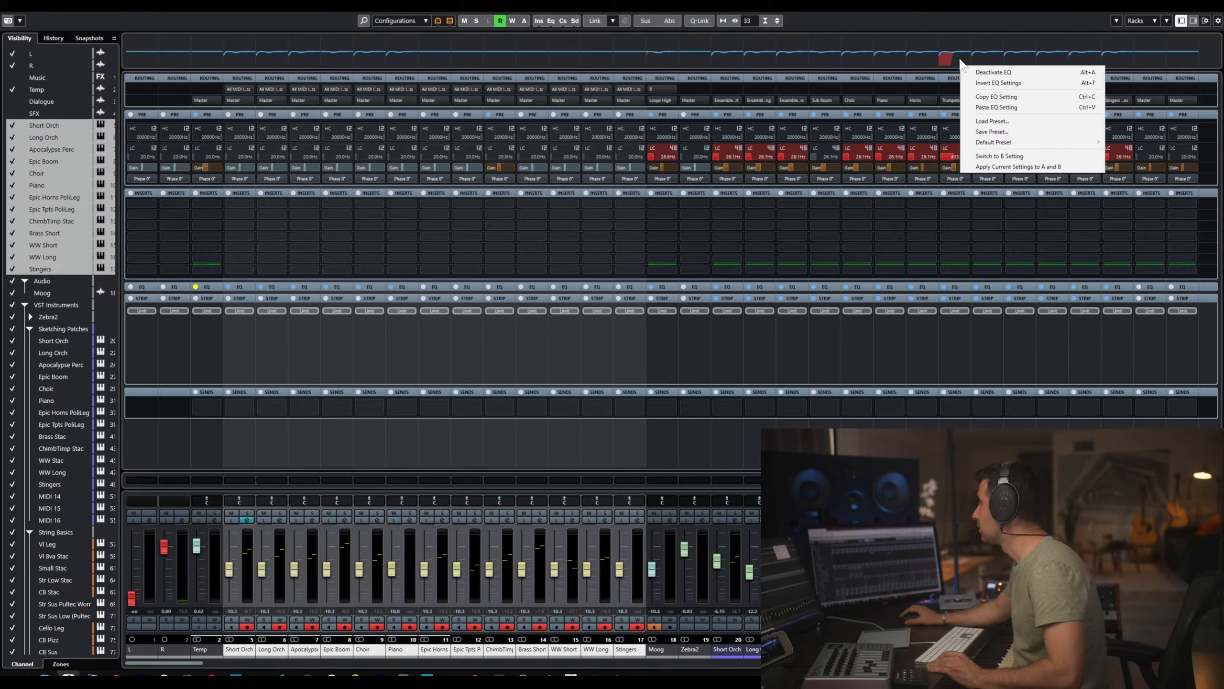
right_click(961, 60)
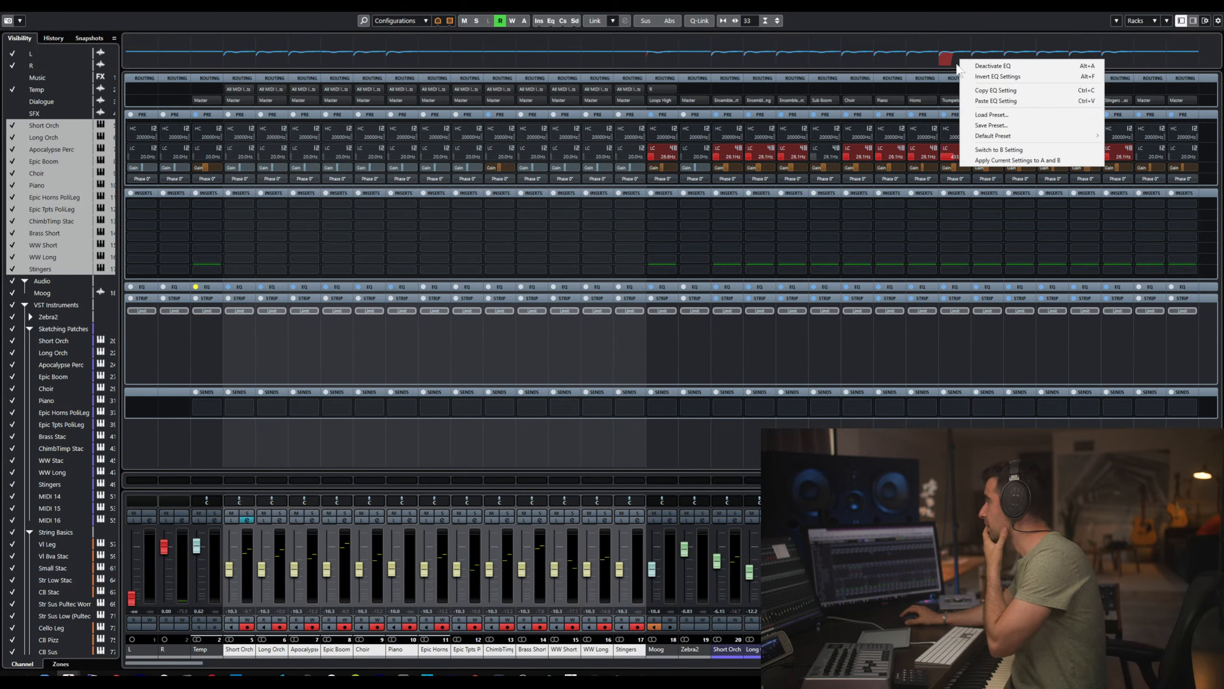
left_click(732, 649)
left_click(740, 650)
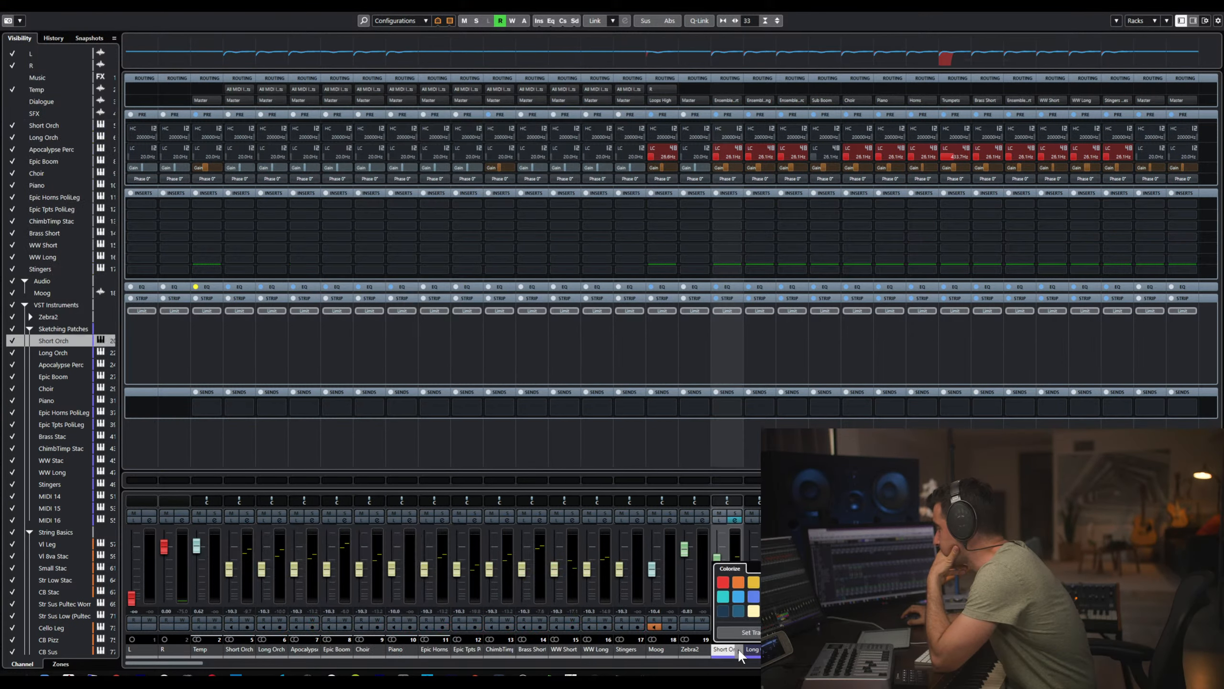
left_click(732, 651)
right_click(730, 651)
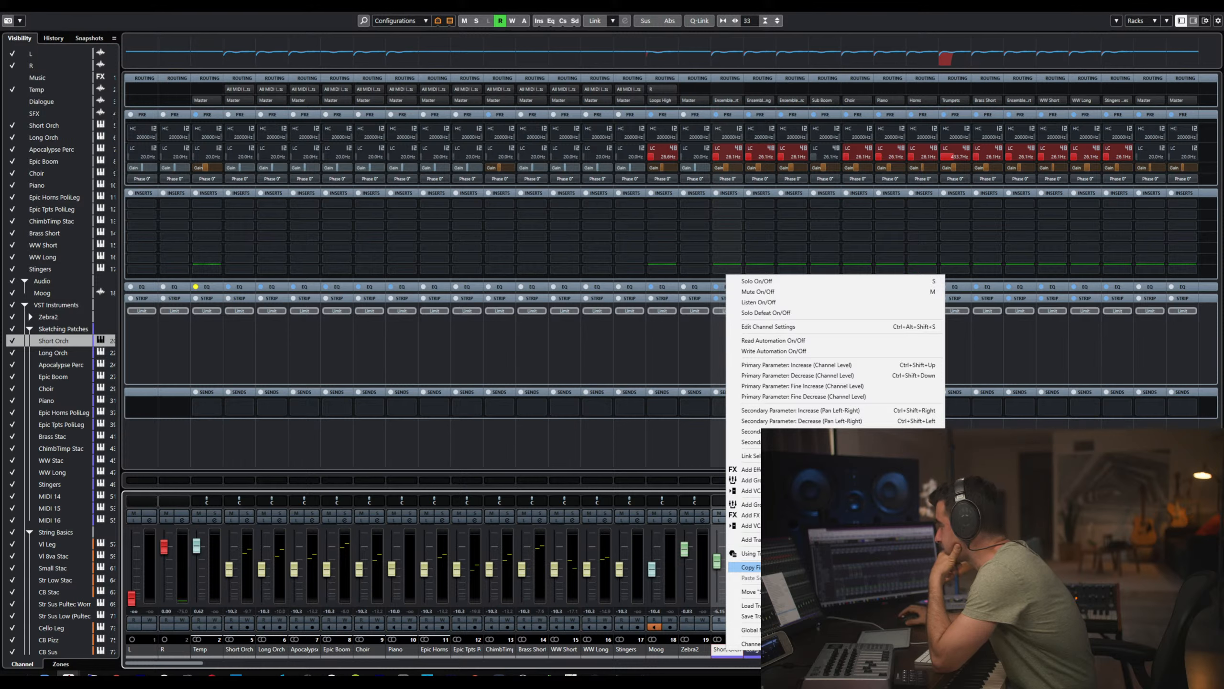
left_click(715, 651)
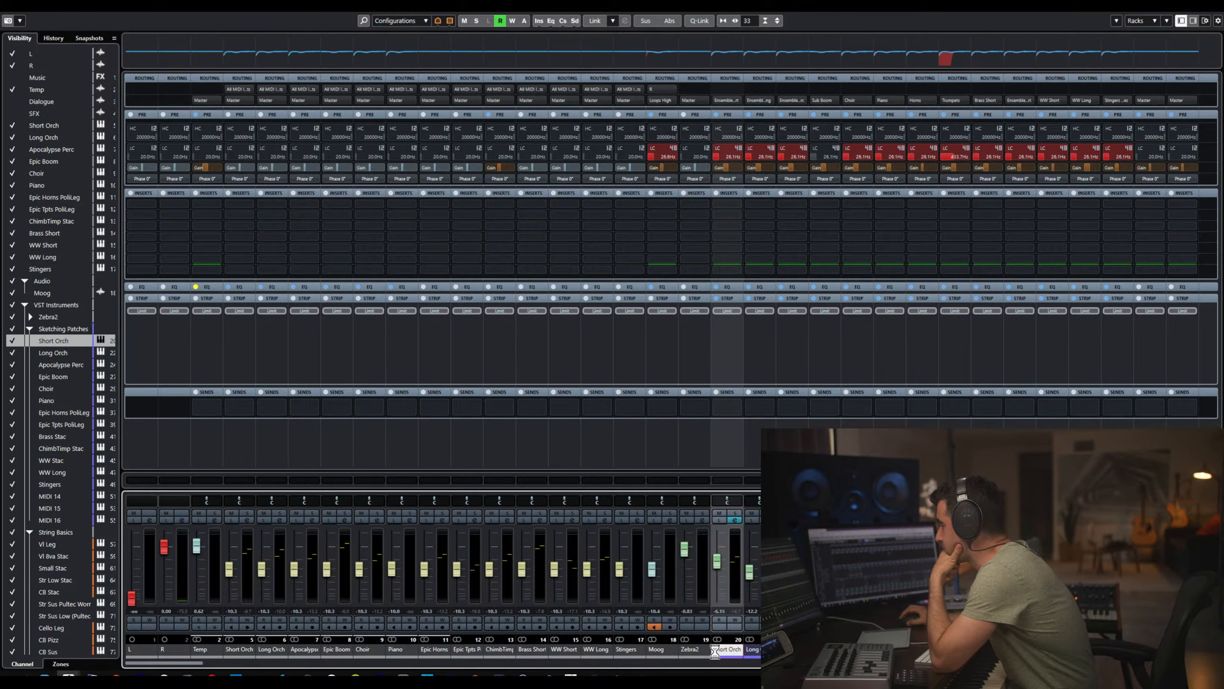
left_click(231, 649)
right_click(233, 651)
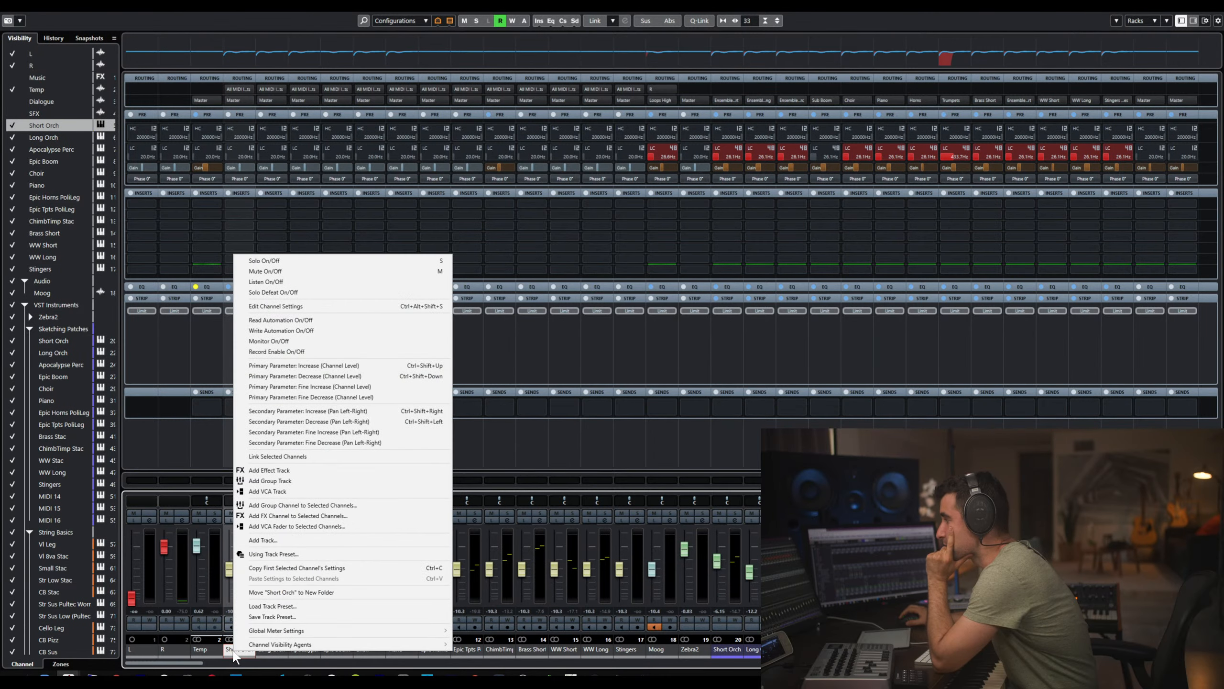
key("Escape")
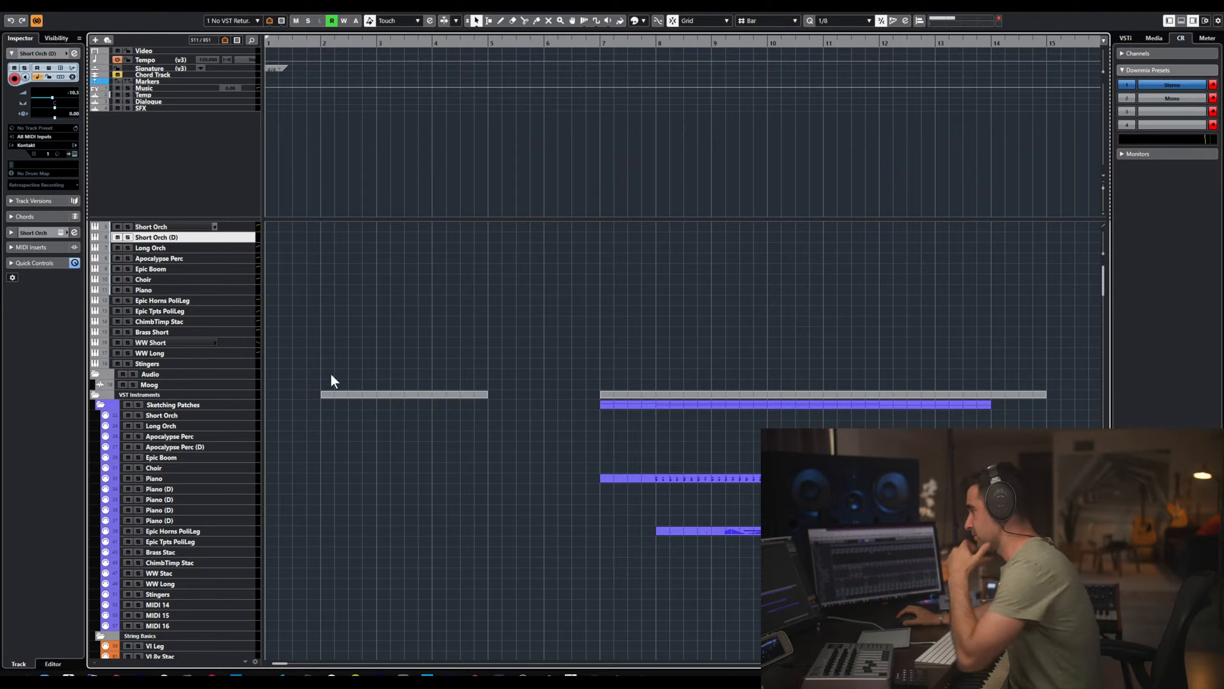
- Copy all channel settings from the Sketching Patches Short Orch channel and paste them onto the Short Orch (D) channel in the mixer
key("F3")
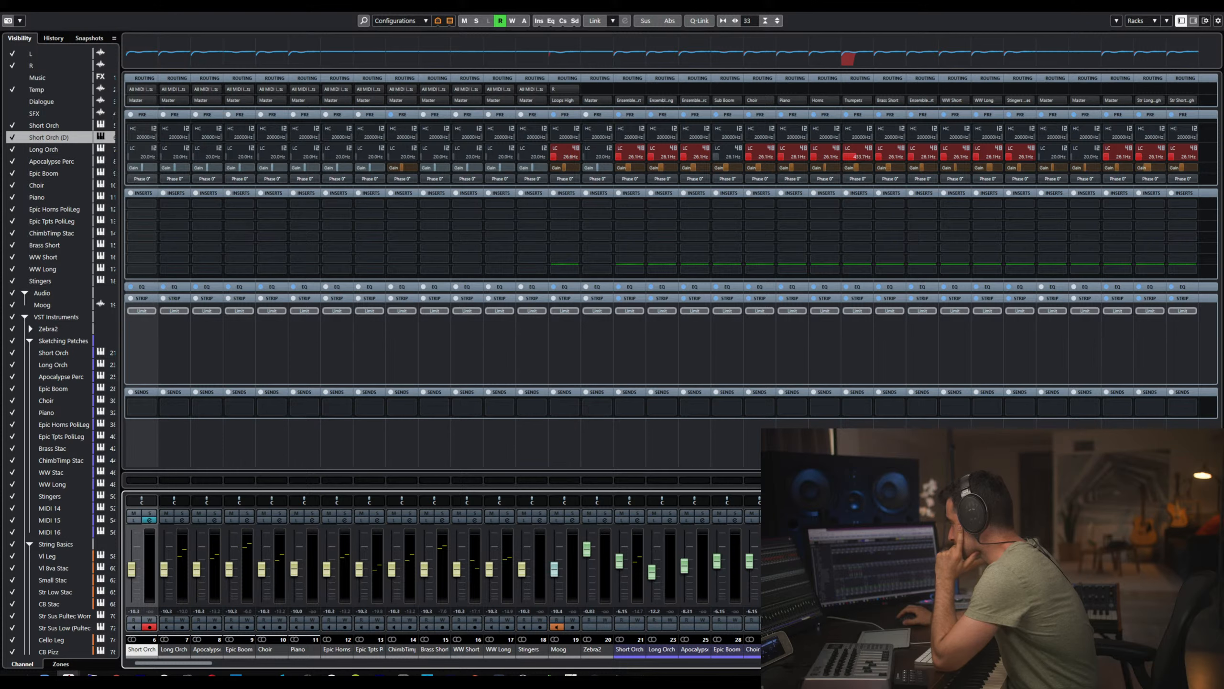
left_click(626, 649)
right_click(629, 652)
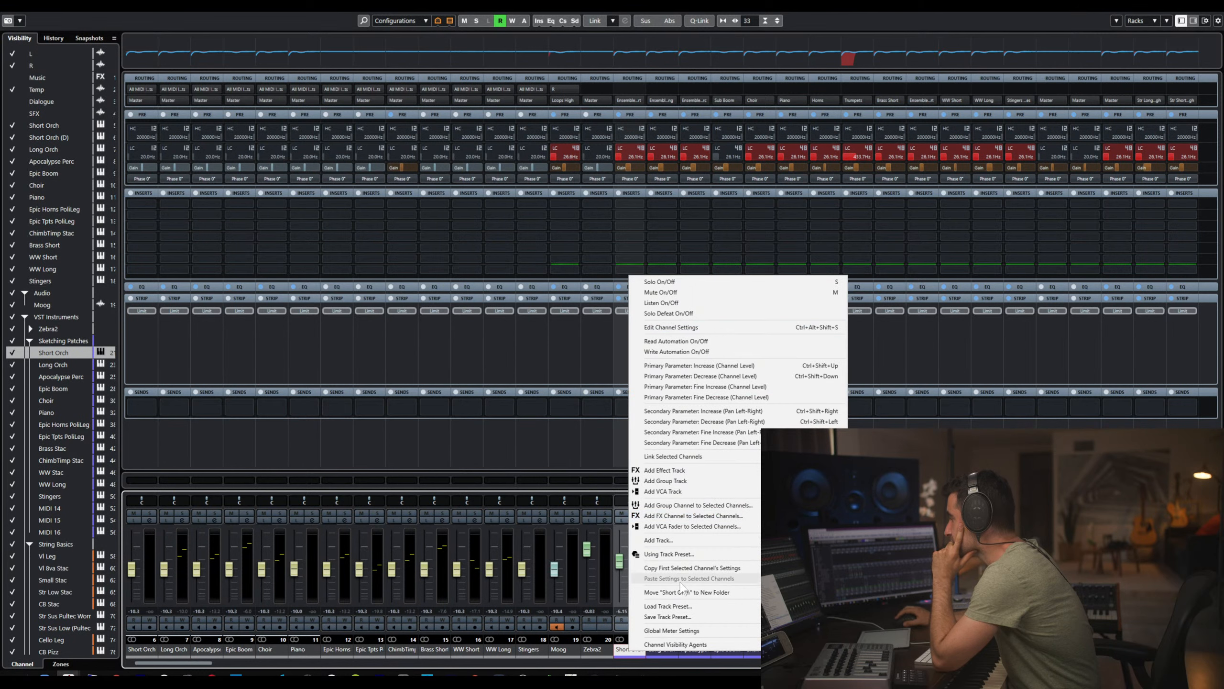
left_click(685, 568)
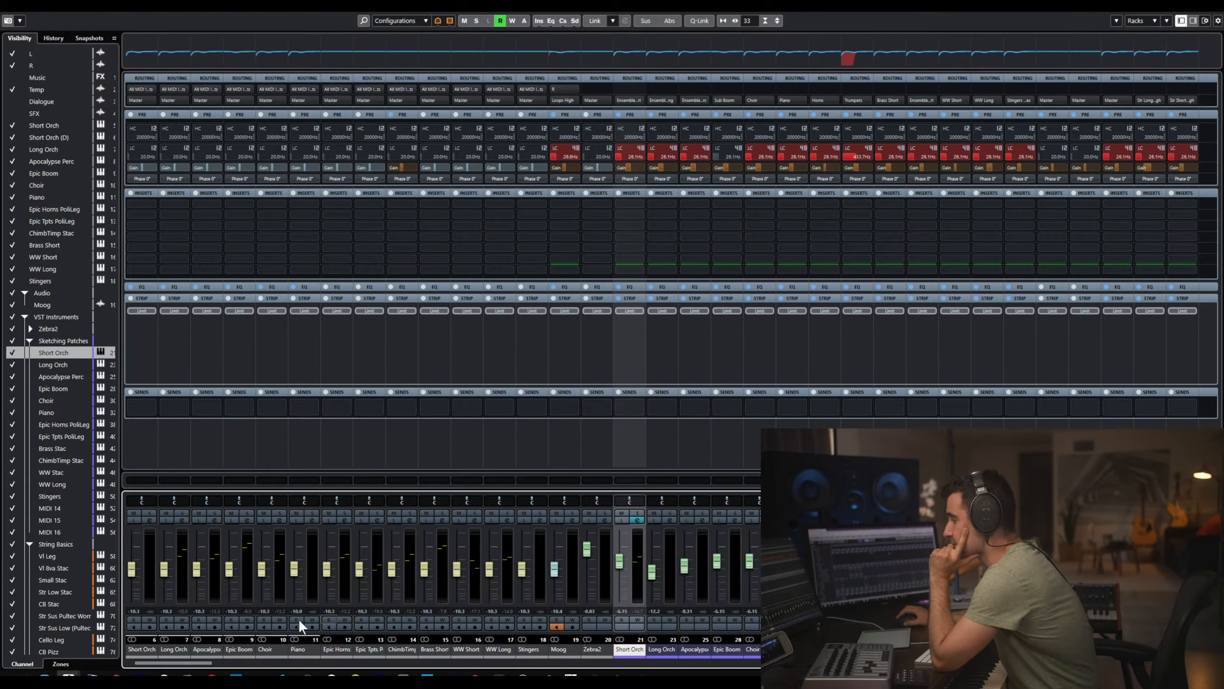
left_click_drag(155, 663, 144, 662)
right_click(270, 649)
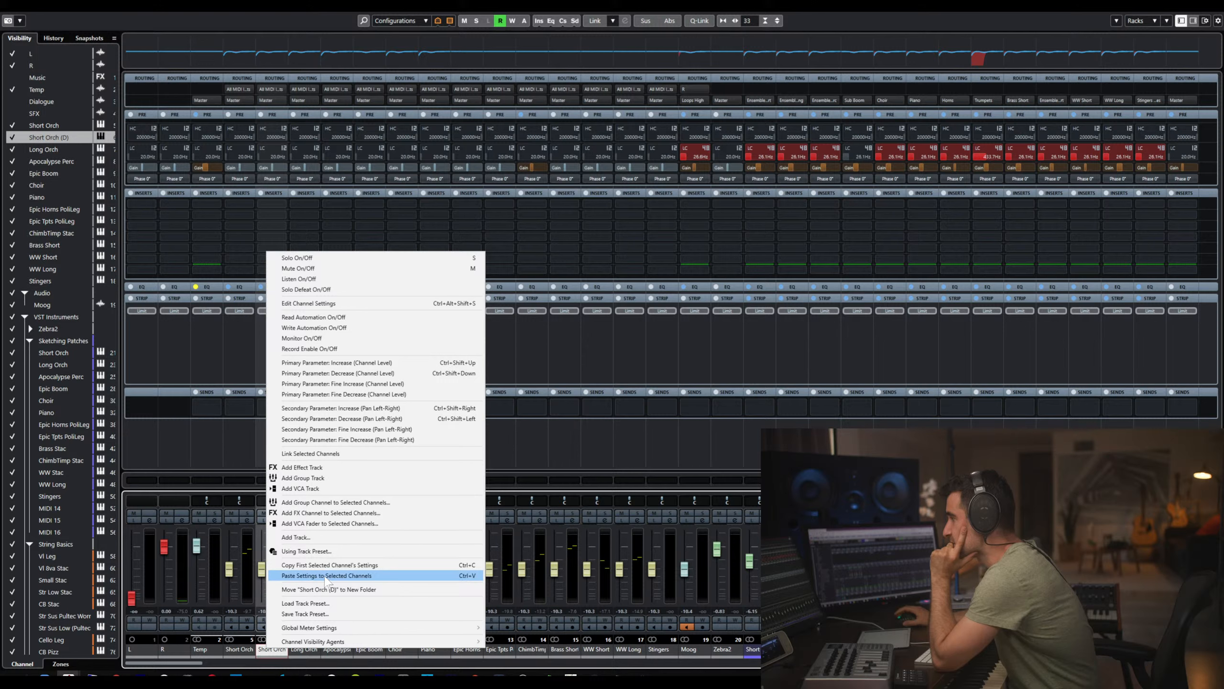
left_click(325, 576)
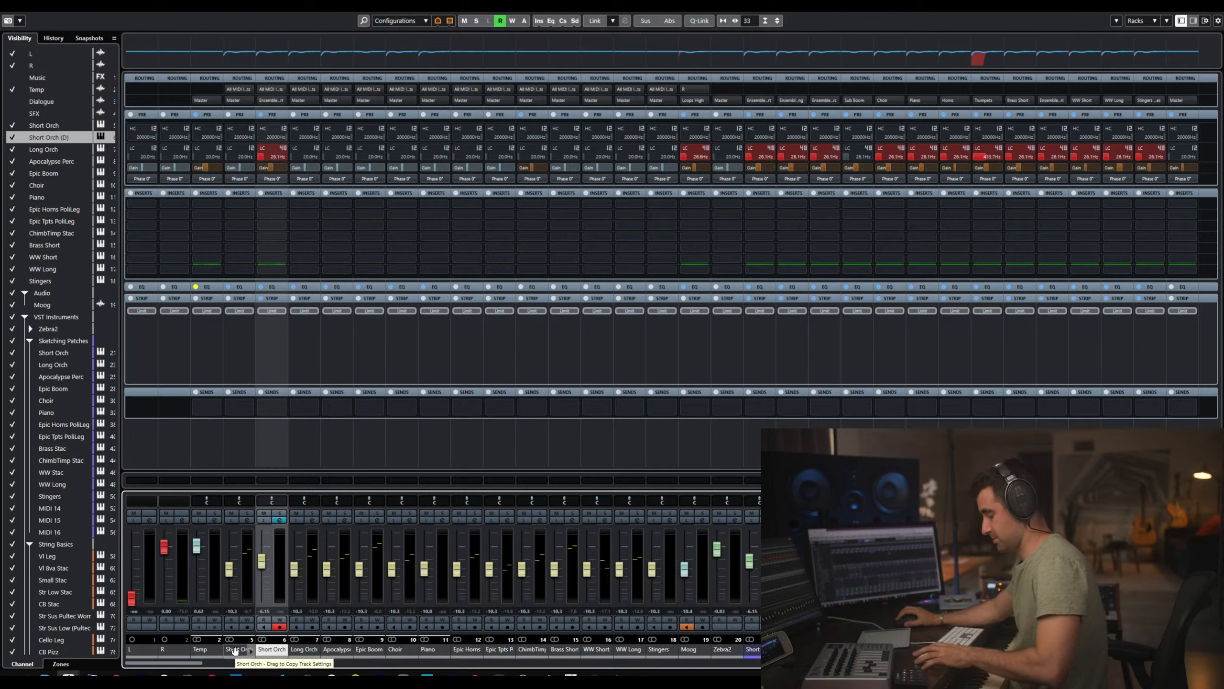
- Delete the original ungrouped Short Orch track above Short Orch (D) in the project's track list
key("F3")
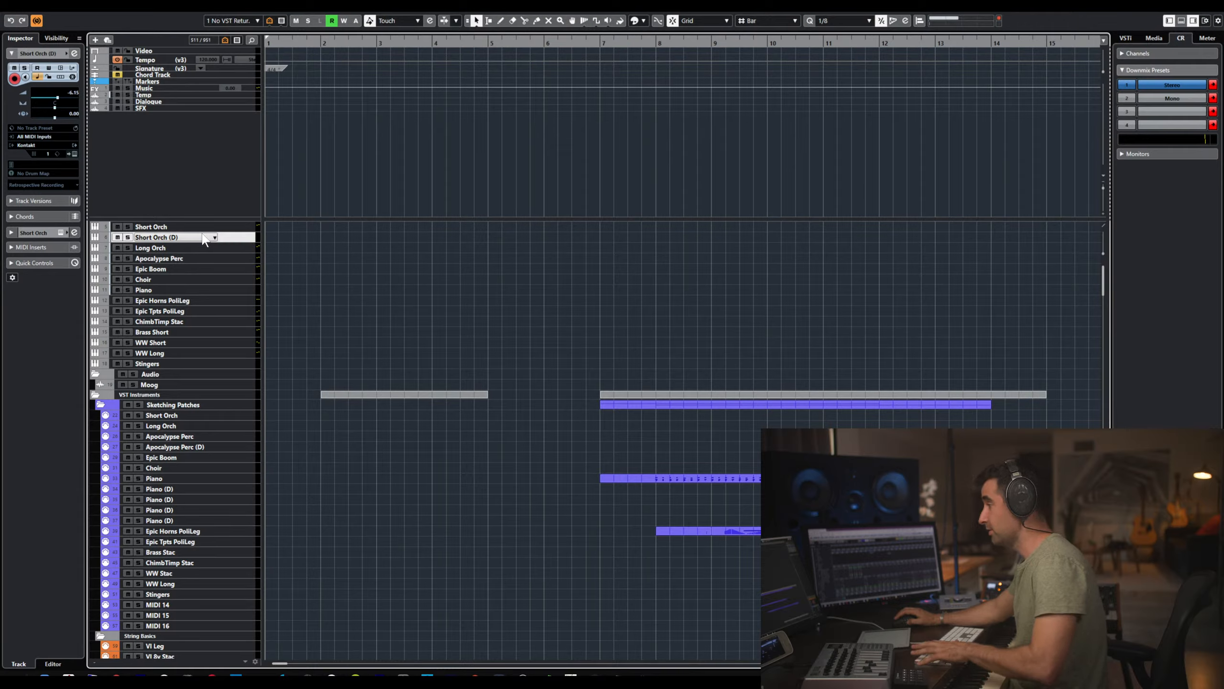
key("F3")
key("F3")
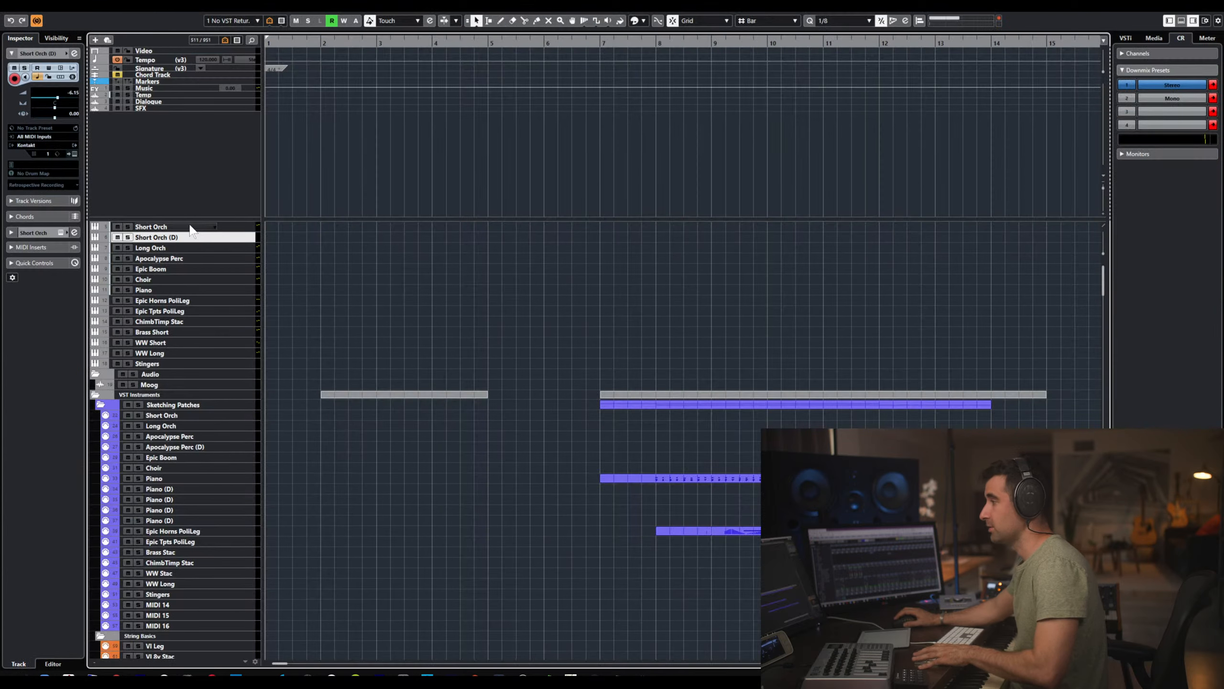
right_click(182, 228)
left_click(176, 227)
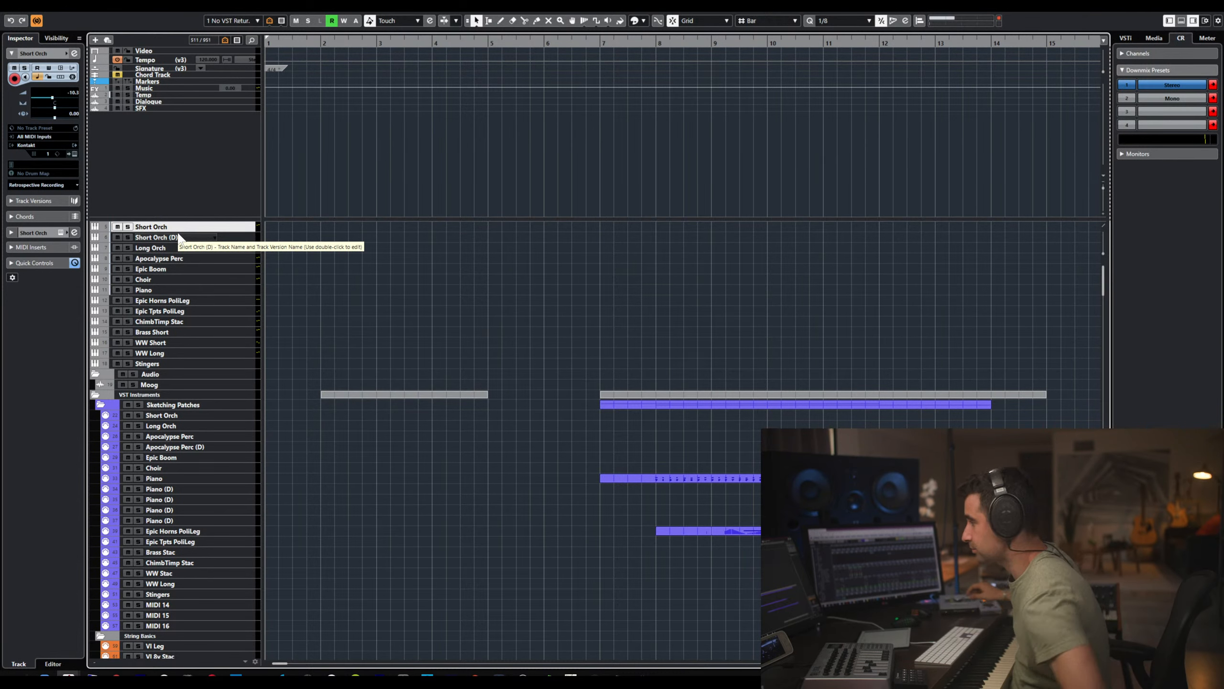
key("Delete")
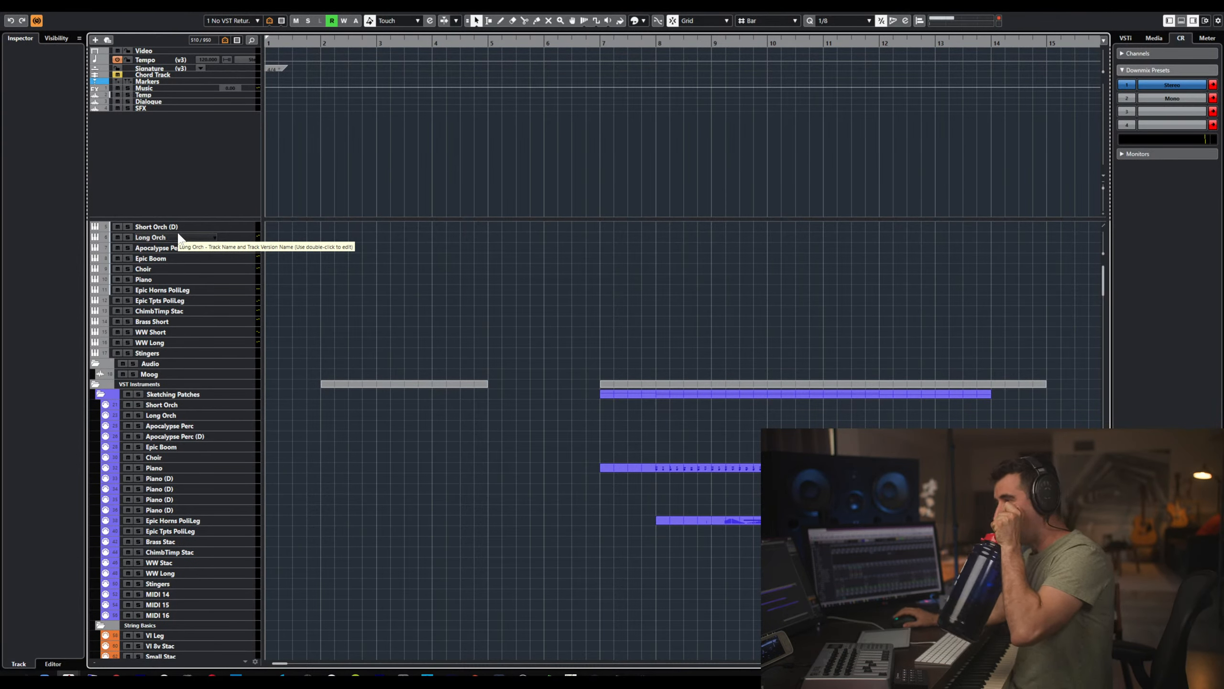
- Rename the Short Orch (D) track as Short Orch
left_click(186, 225)
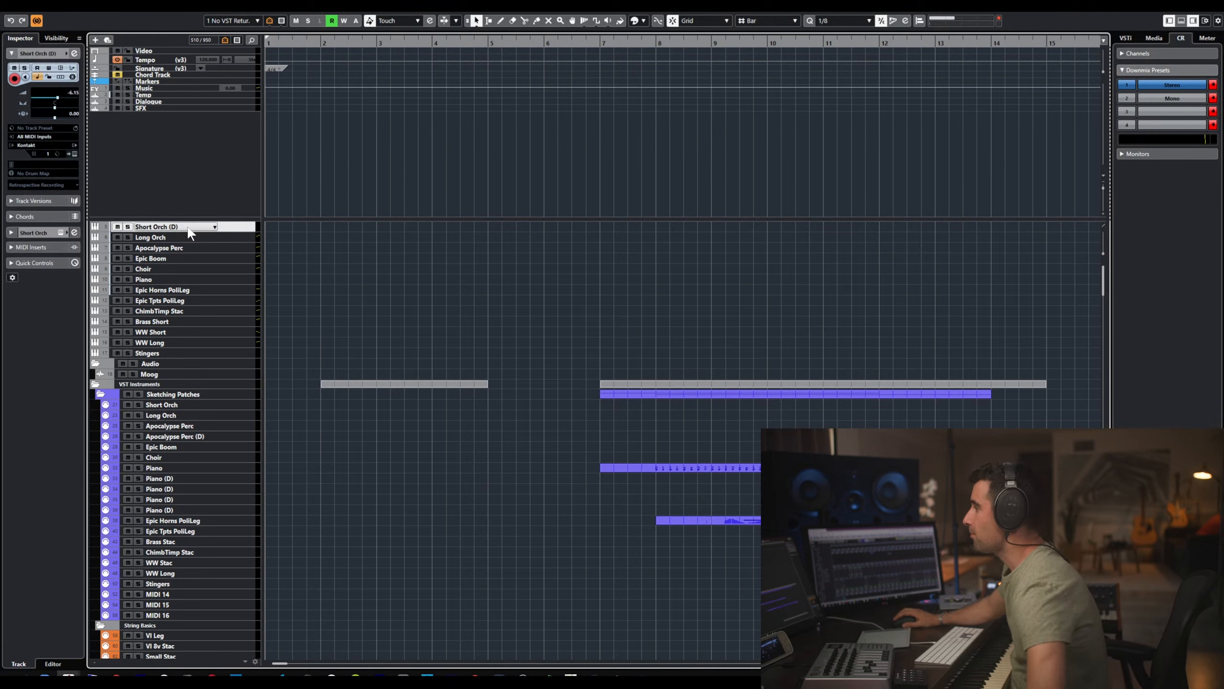
double_click(186, 226)
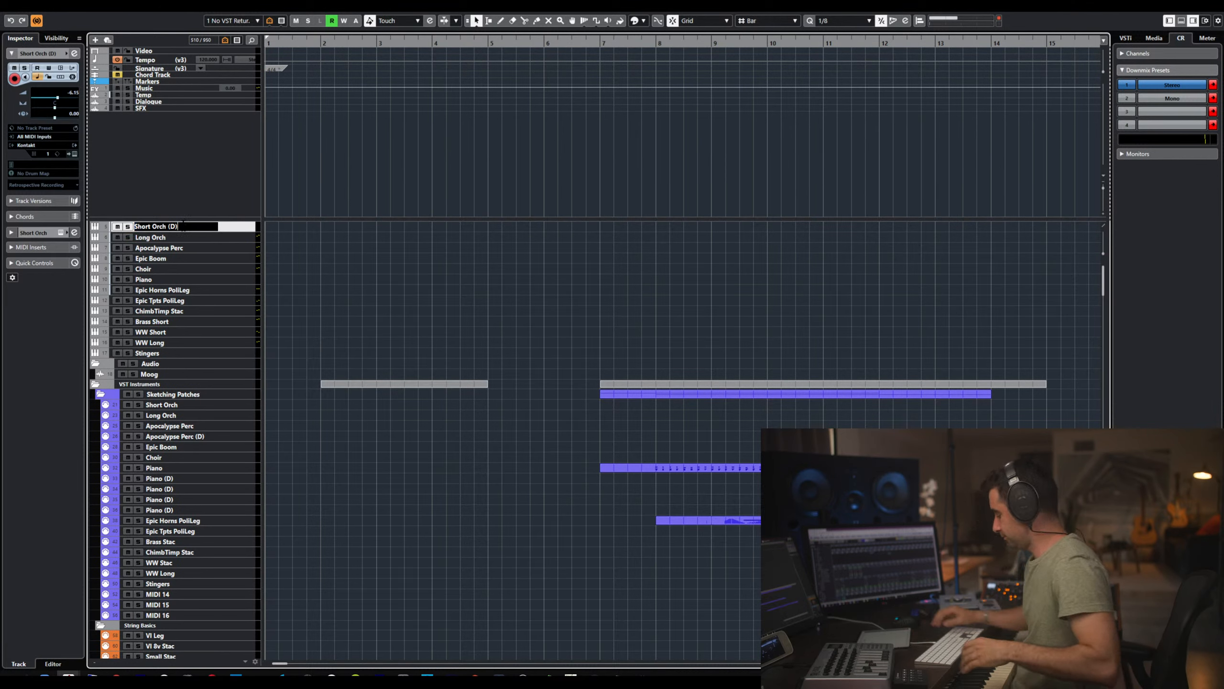
key("Return")
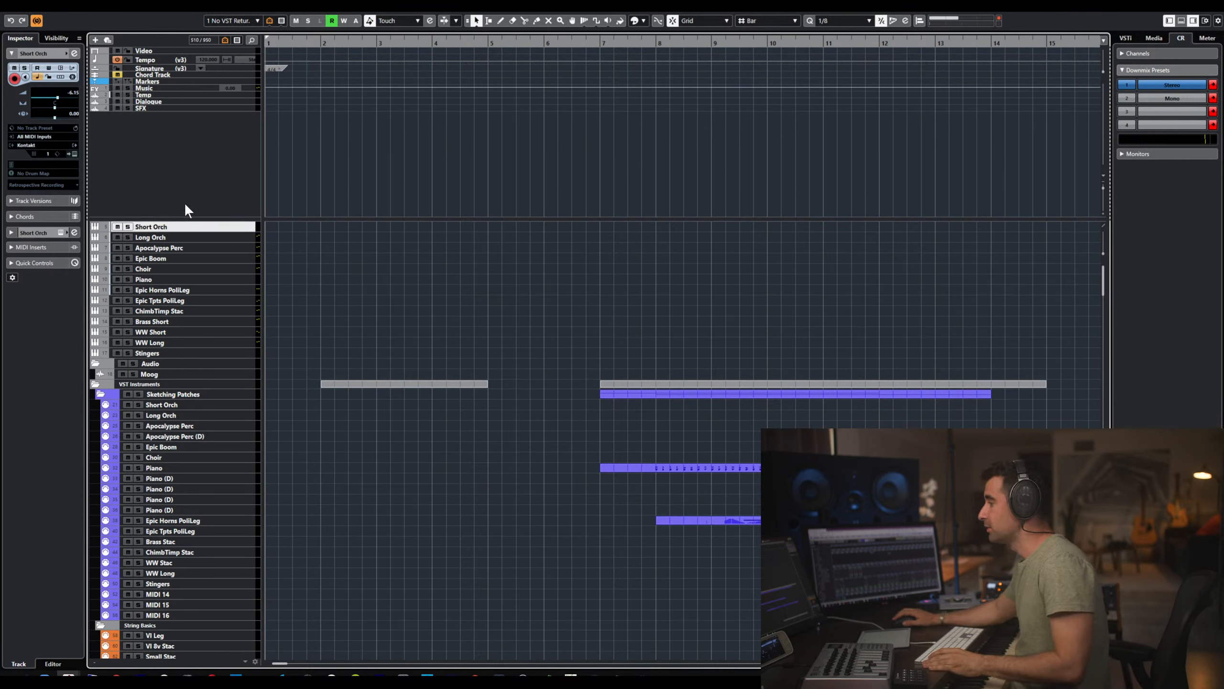
- Copy all channel settings from the Sketching Patches Long Orch channel and paste them onto the ungrouped Long Orch channel in the mixer
key("F3")
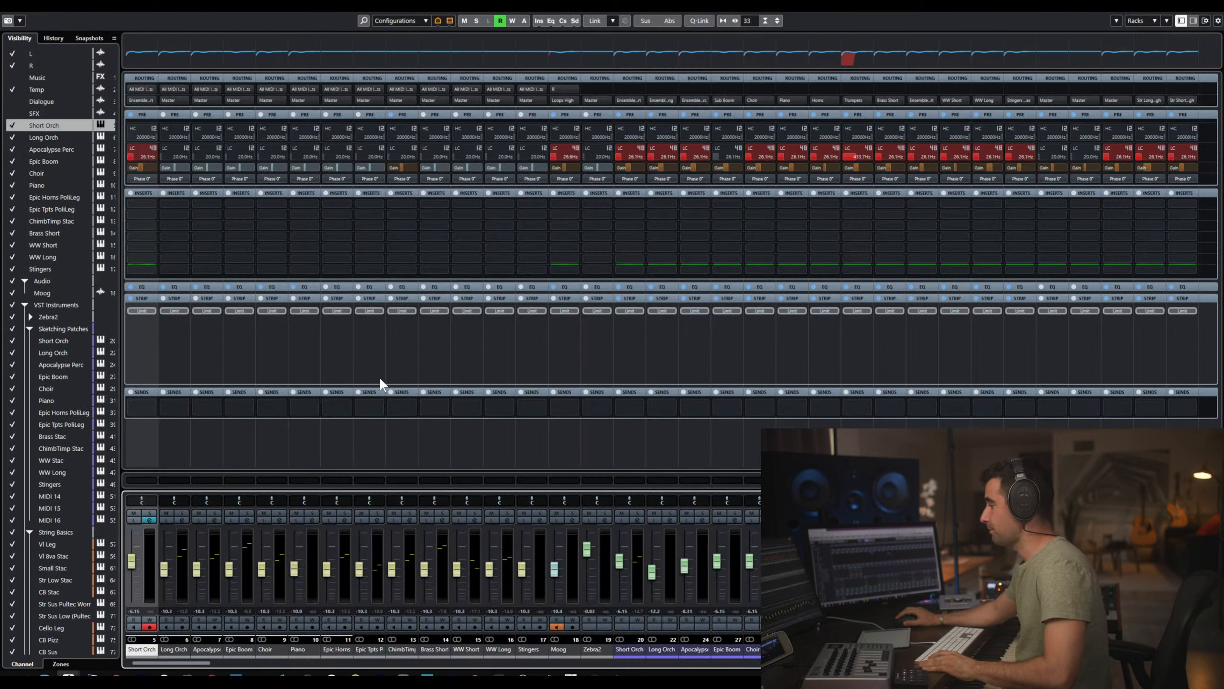
left_click(654, 649)
right_click(653, 649)
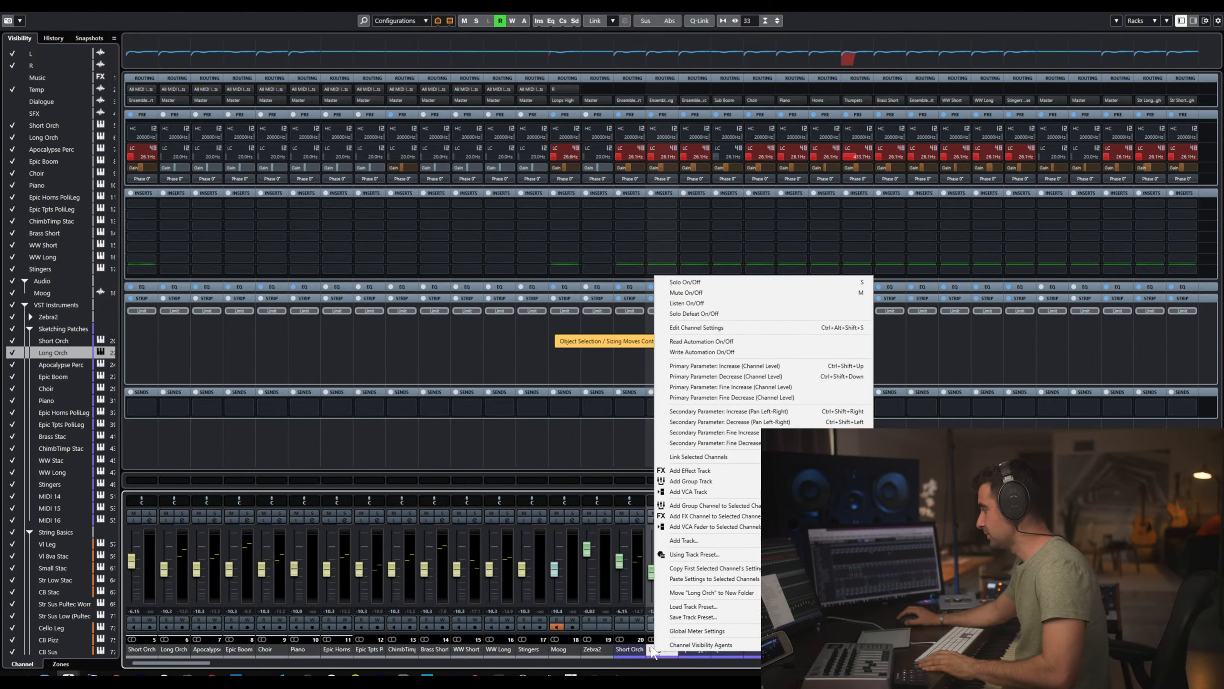
key("Escape")
right_click(651, 650)
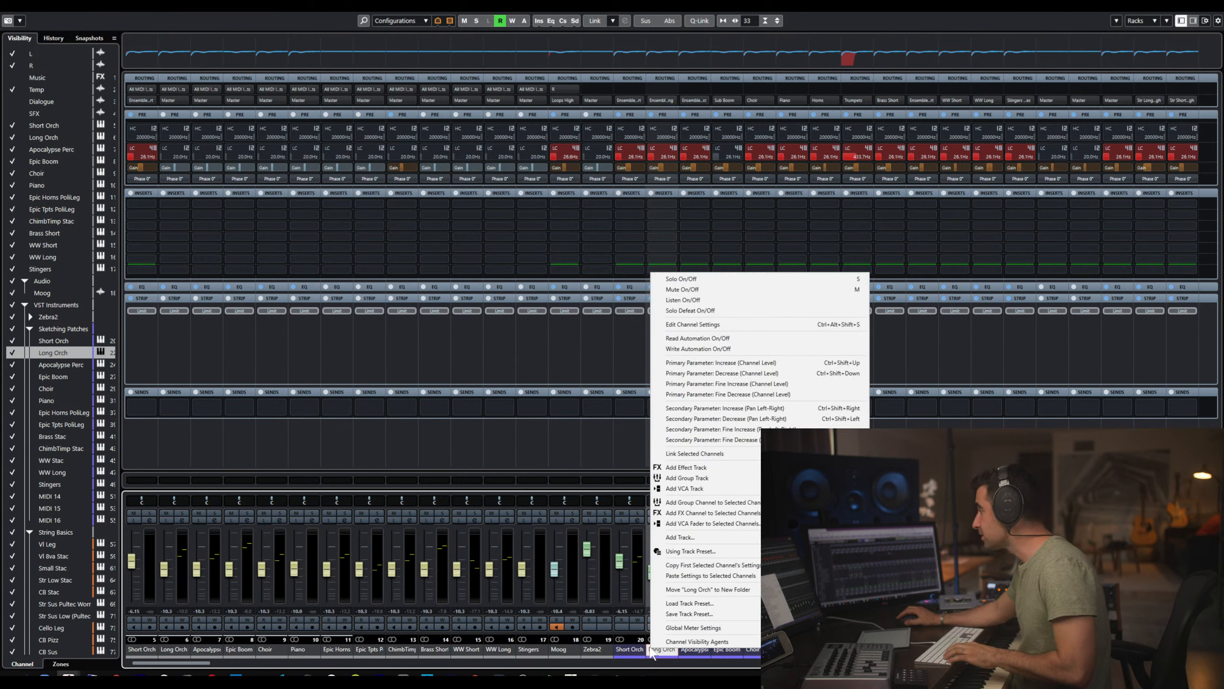
key("Escape")
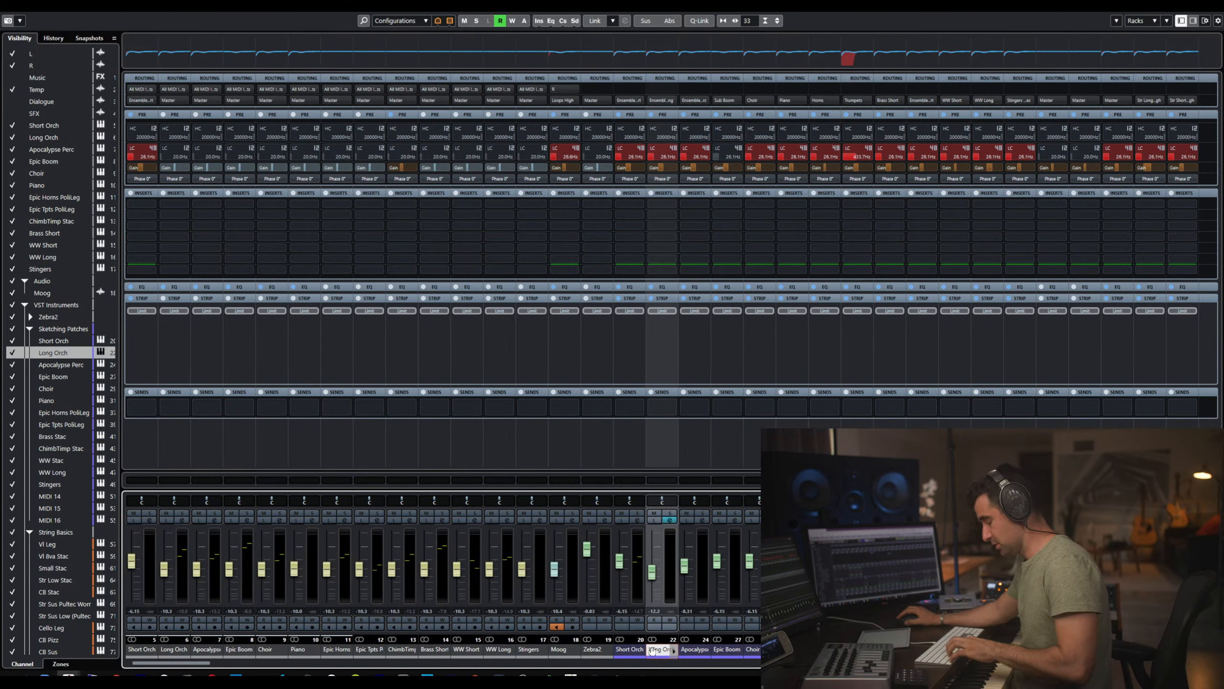
left_click(171, 651)
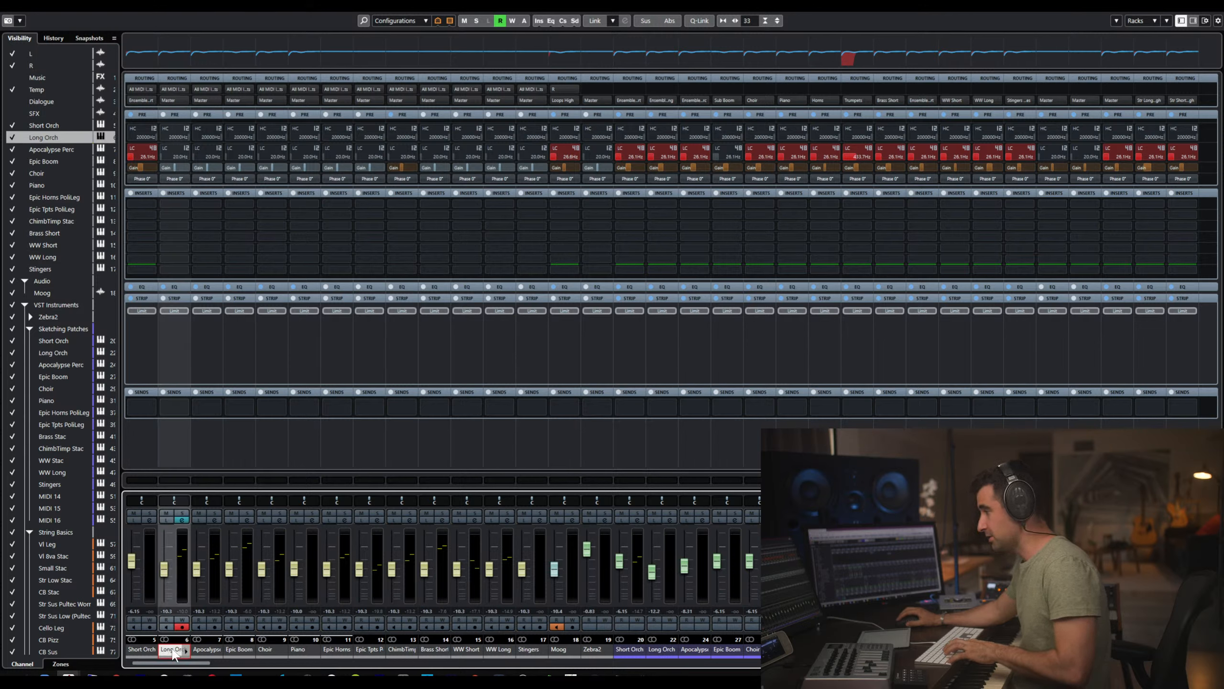
key("ctrl+v")
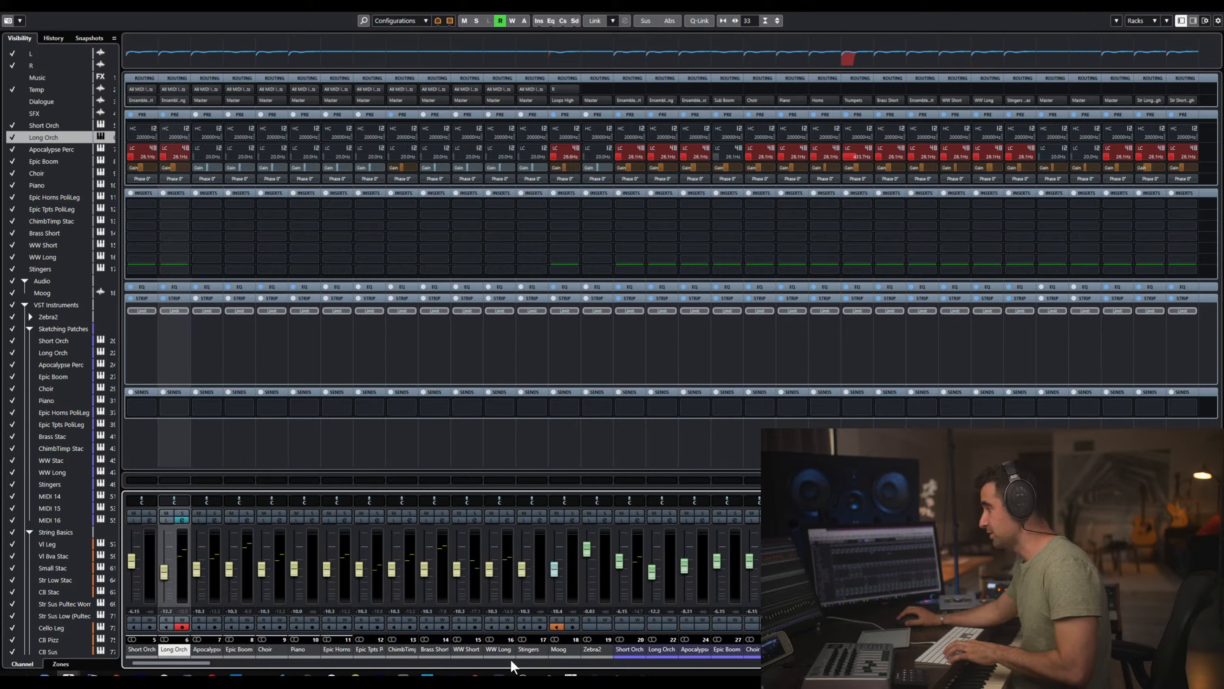
- Copy the channel settings of the Sketching Patches Apocalypse Perc and Epic Boom channels onto the ungrouped channels of the same names
left_click(696, 651)
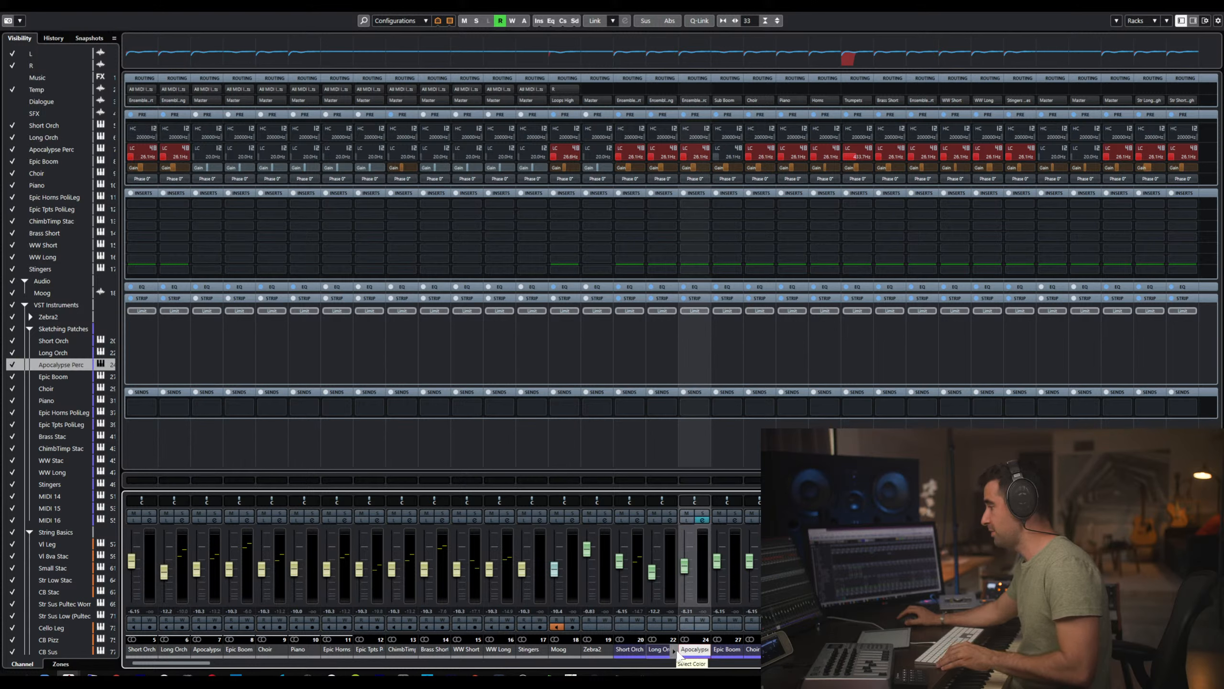
left_click(752, 649, "shift")
right_click(753, 650)
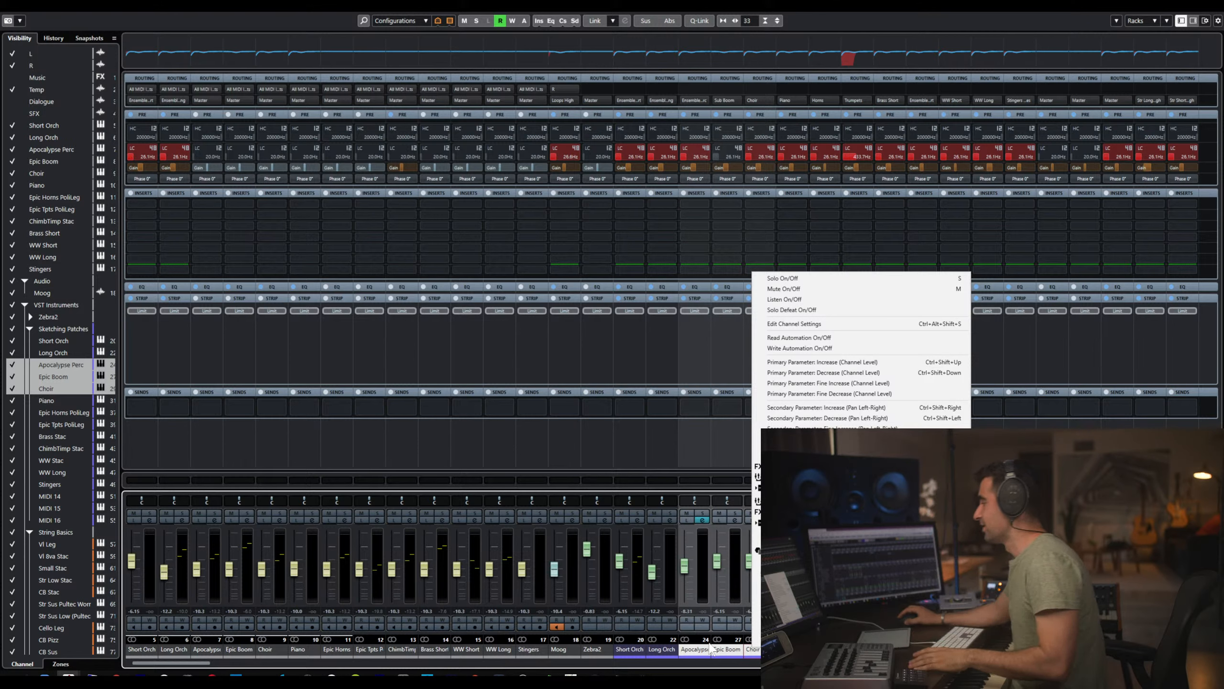
key("Escape")
left_click(686, 650)
right_click(686, 650)
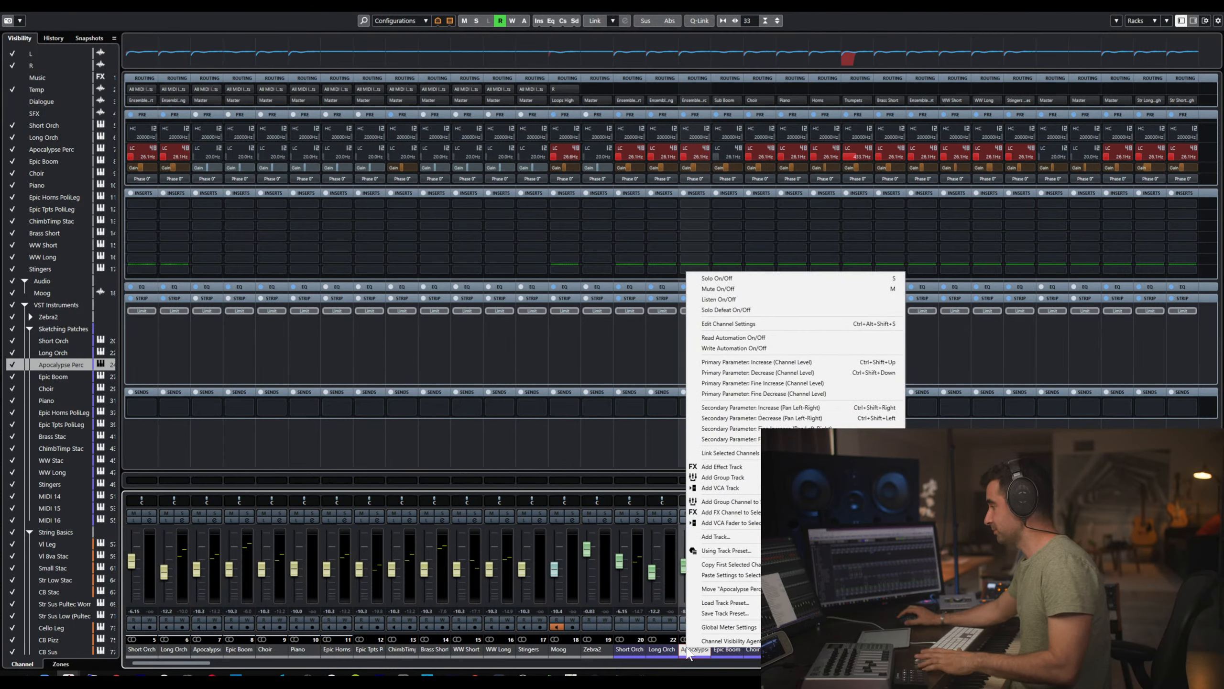
key("Escape")
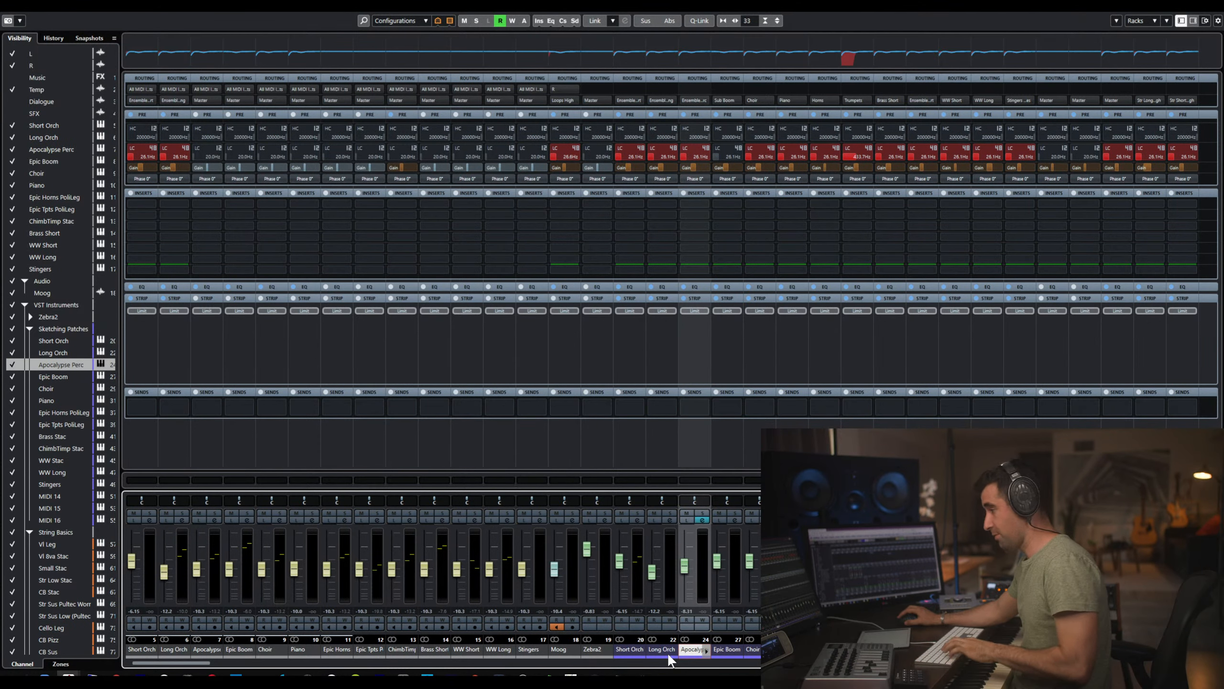
left_click(205, 649)
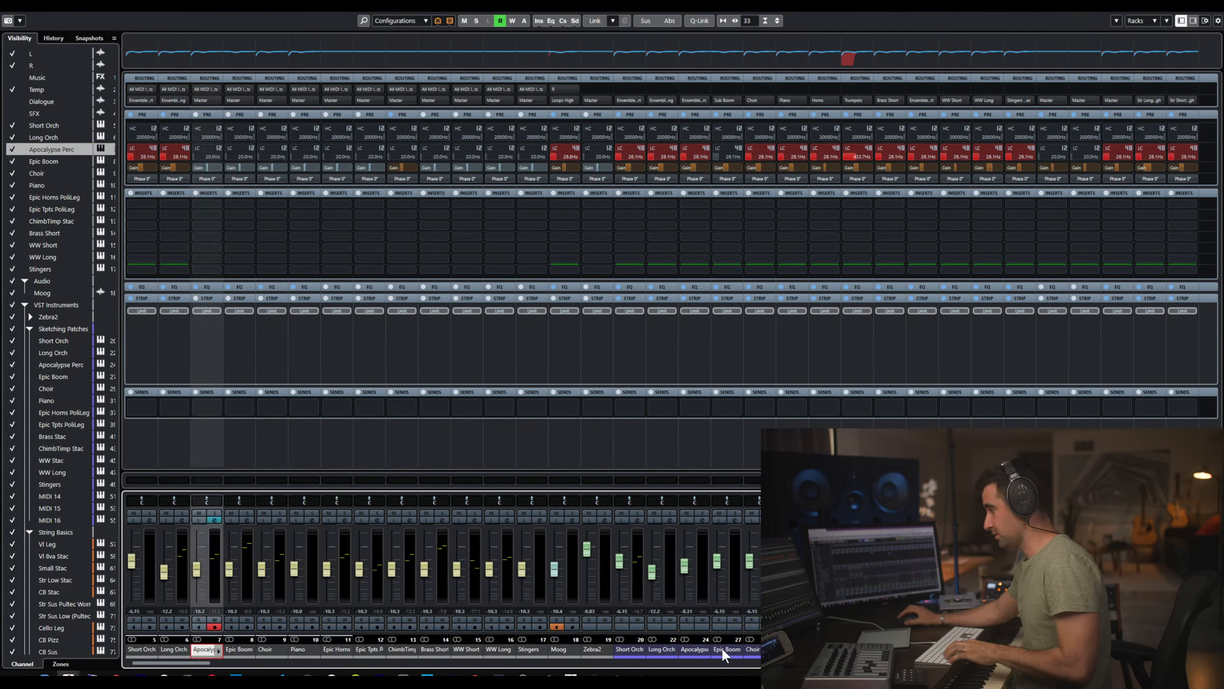
left_click_drag(722, 647, 239, 649)
- Transfer the Sketching Patches Choir and Piano channel settings onto the matching ungrouped Choir and Piano channels
left_click(754, 649)
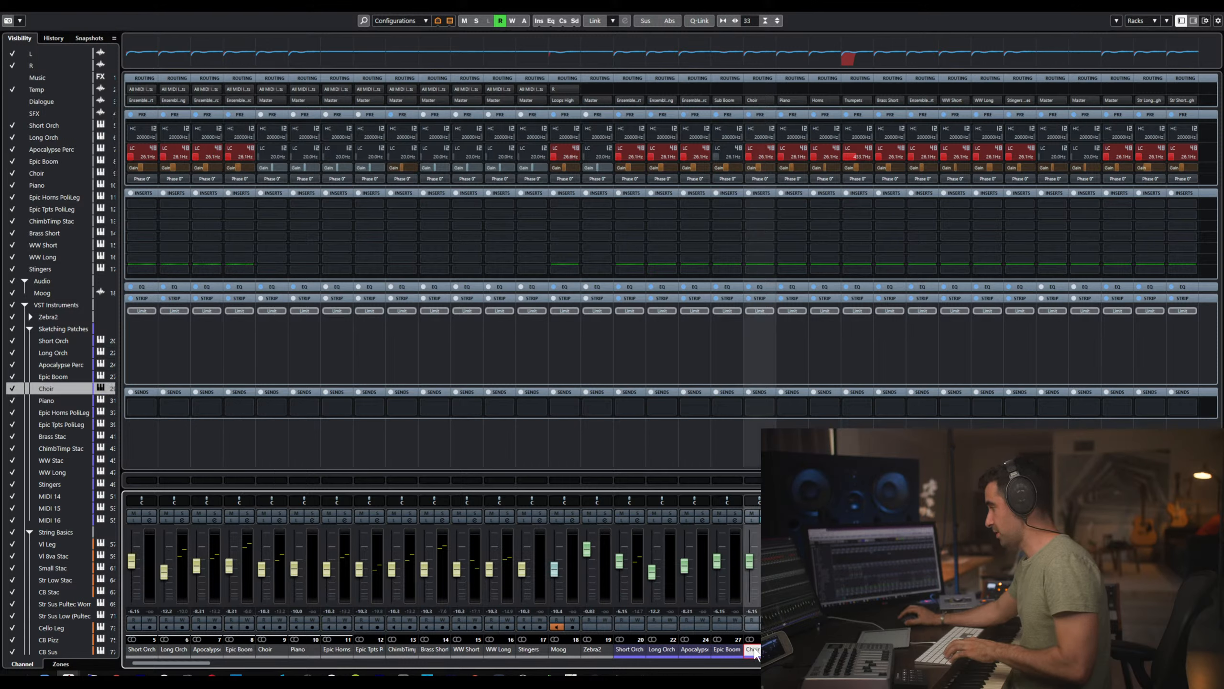
left_click(268, 646)
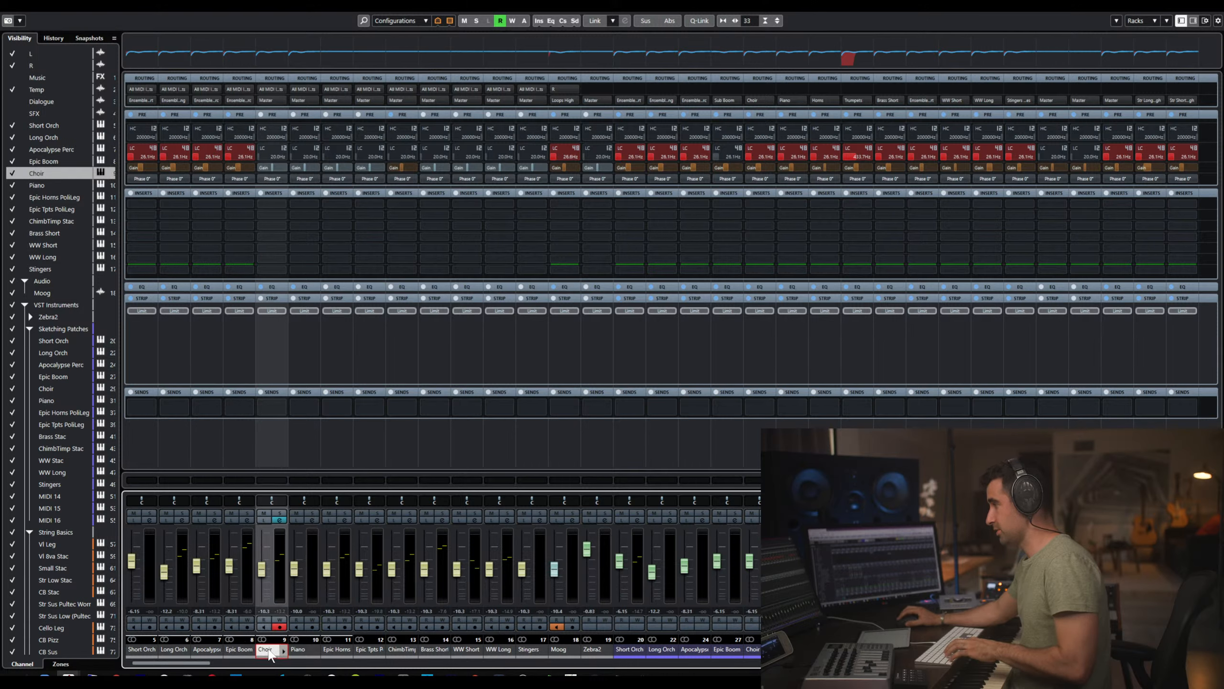
left_click_drag(268, 656, 268, 652)
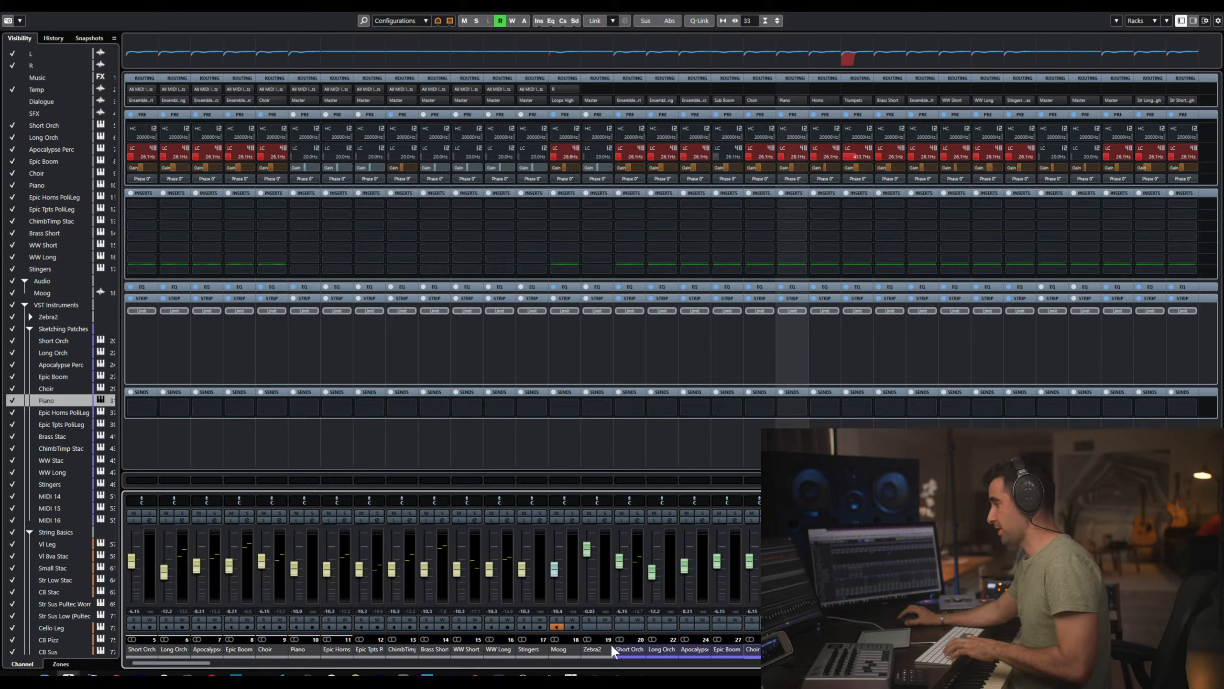
left_click(300, 649)
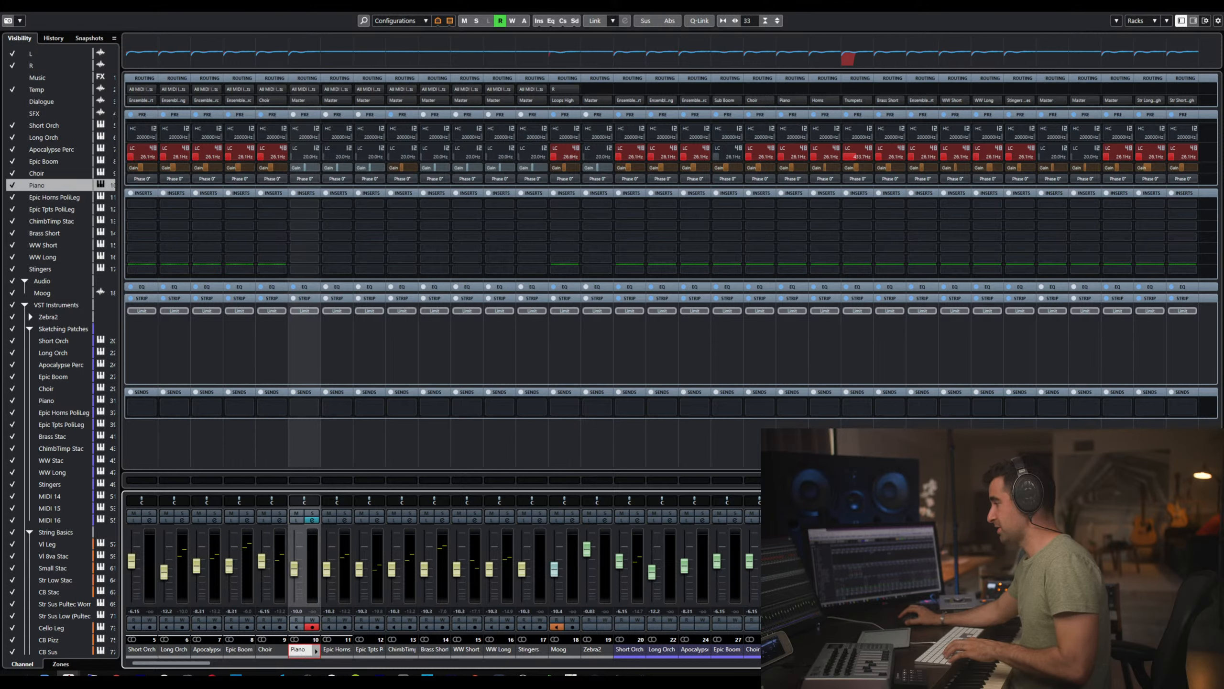
left_click_drag(305, 651, 303, 650)
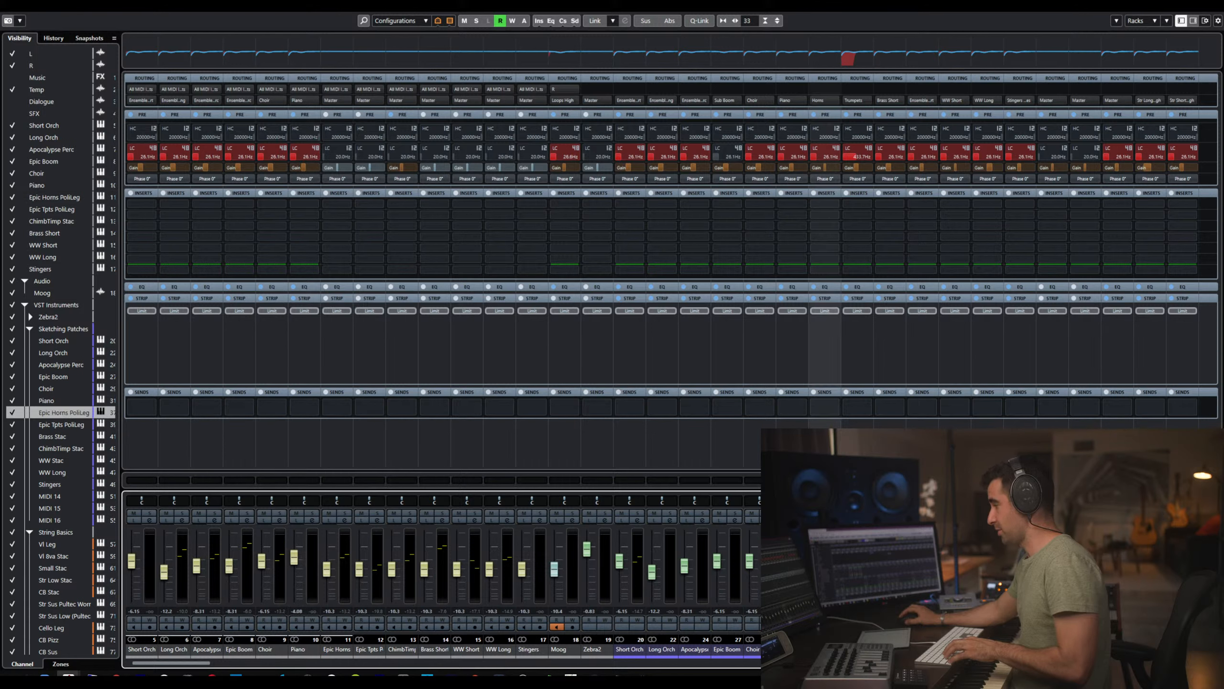
- Paste the Sketching Patches Epic Horns PoliLeg and Epic Tpts PoliLeg channel settings onto their matching ungrouped channels
left_click(330, 650)
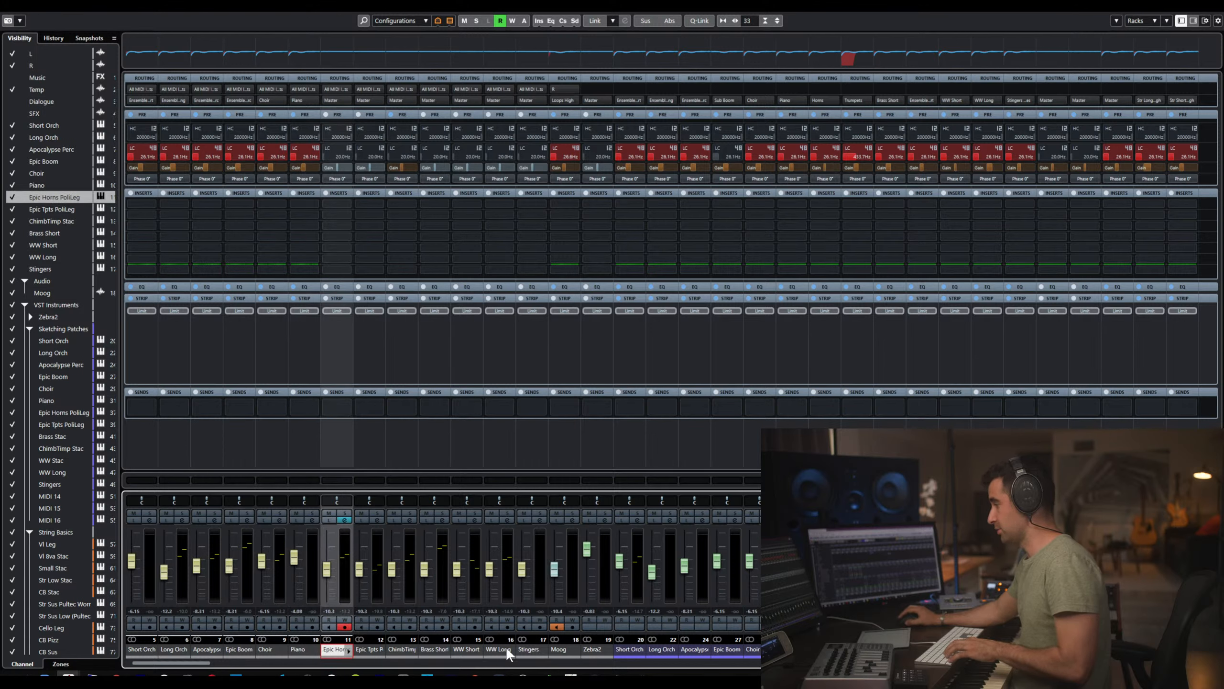
left_click_drag(348, 651, 348, 650)
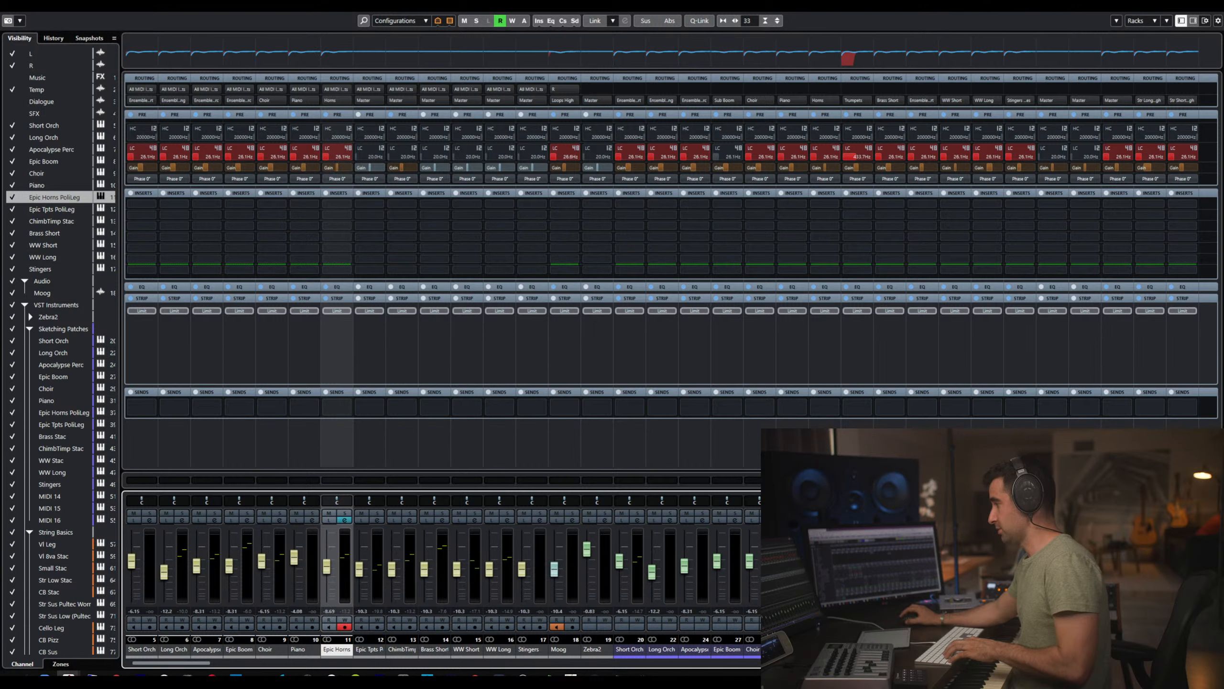
left_click(365, 650)
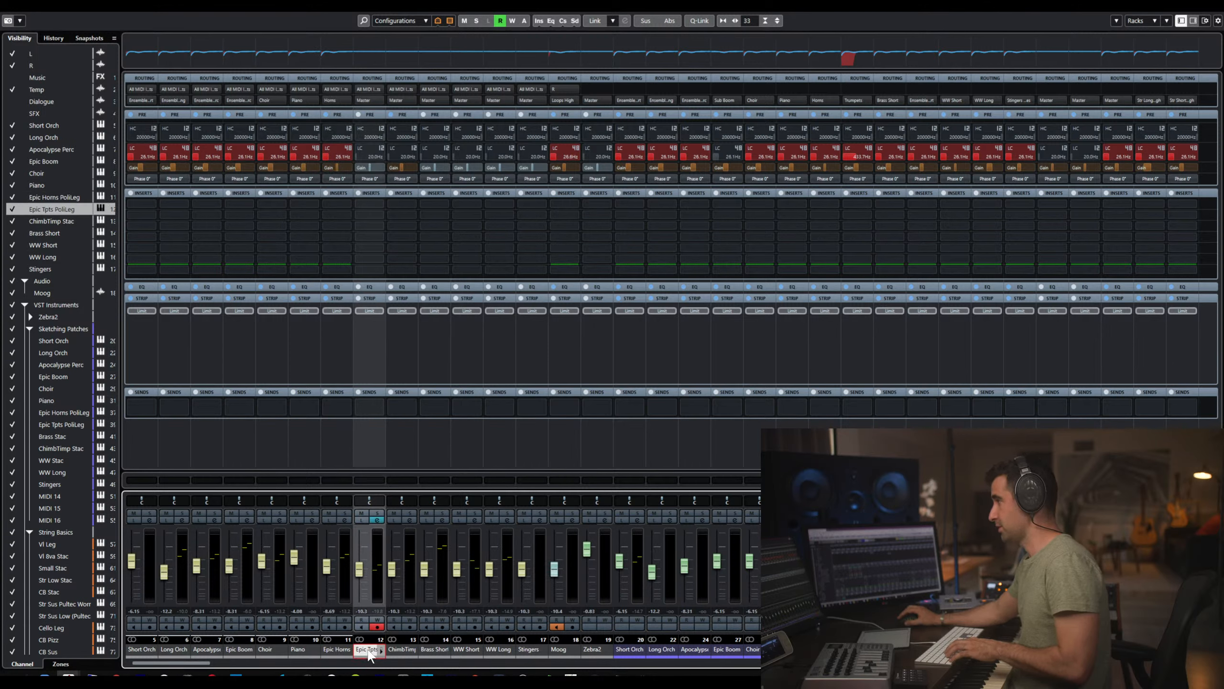
left_click(368, 655)
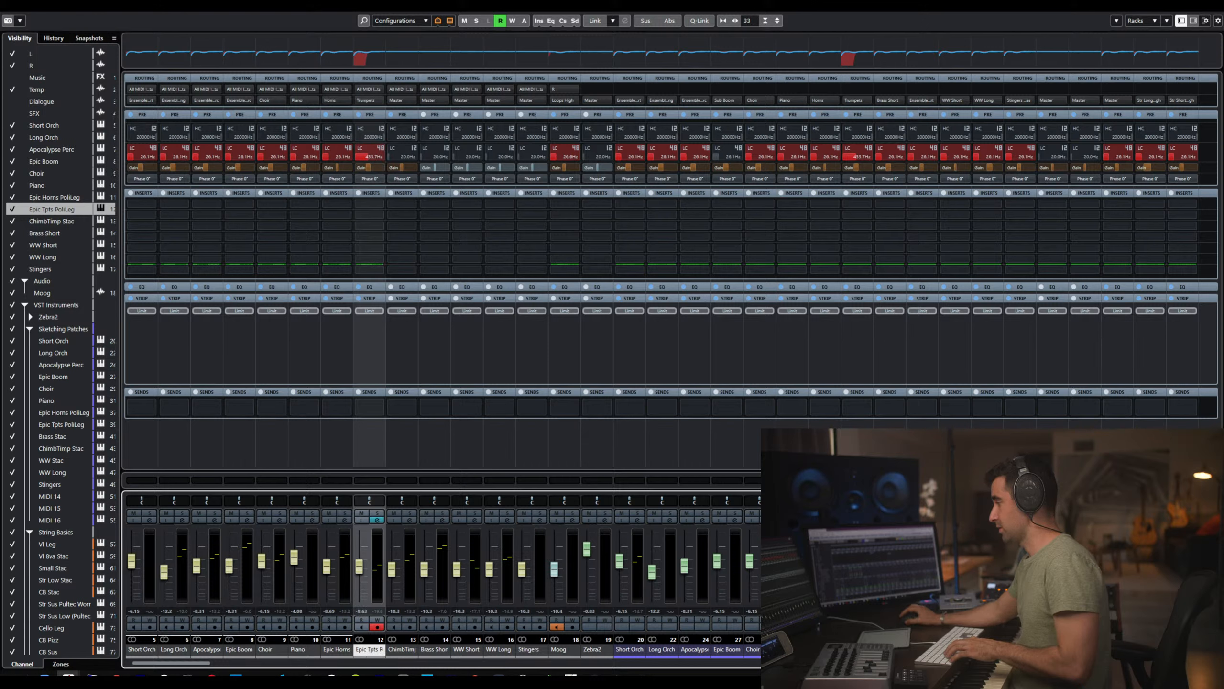
- Examine the enlarged EQ curve of the ungrouped Epic Tpts PoliLeg channel
left_click(825, 649)
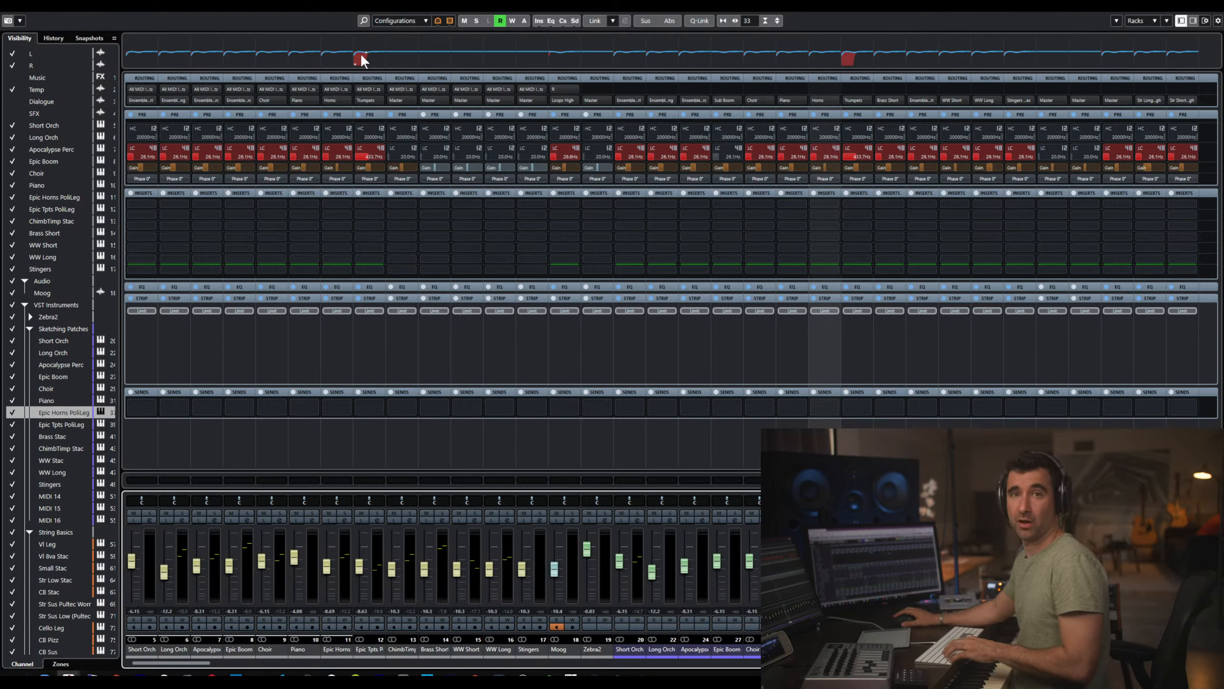
key("ctrl")
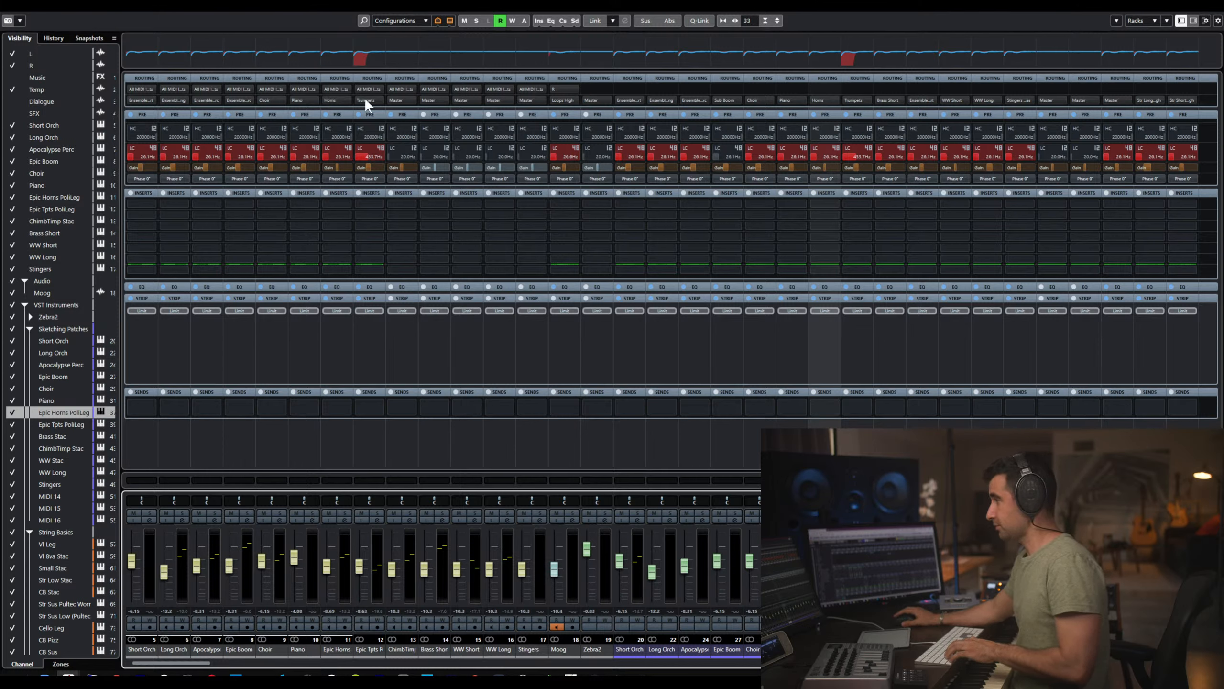
left_click(381, 58)
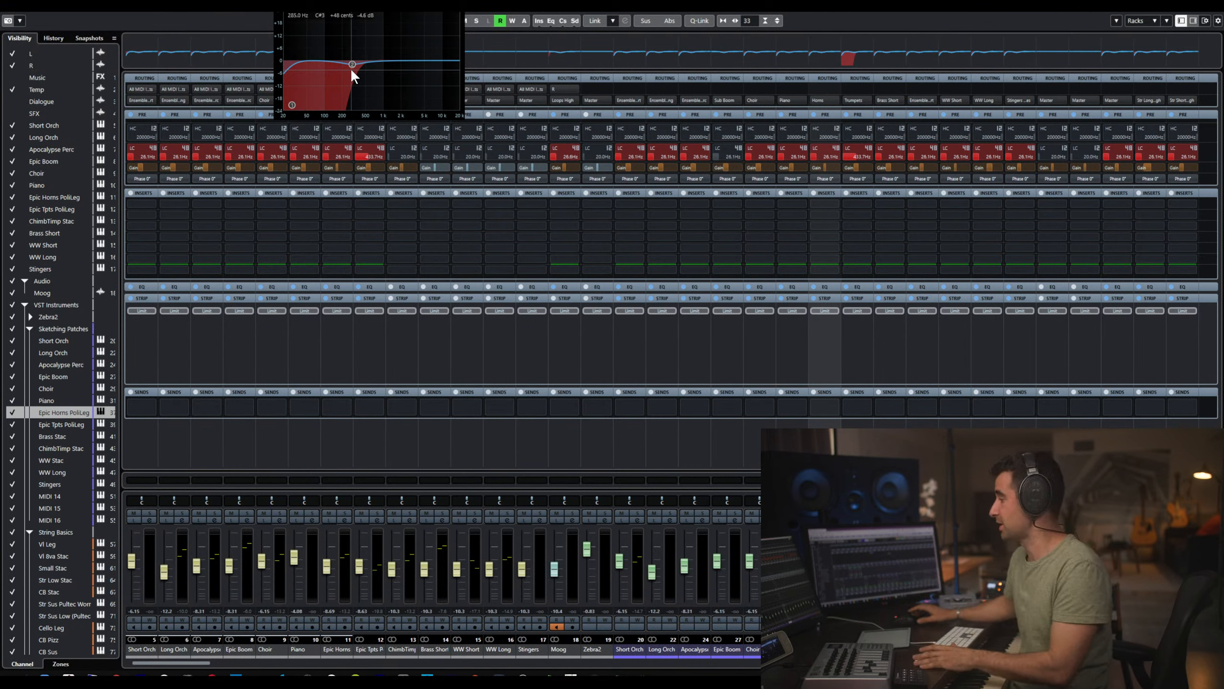
- Copy the Sketching Patches Brass Stac settings onto the ungrouped Brass Short channel and the ChimbTimp Stac settings onto the ungrouped ChimbTimp Stac channel
left_click(857, 649)
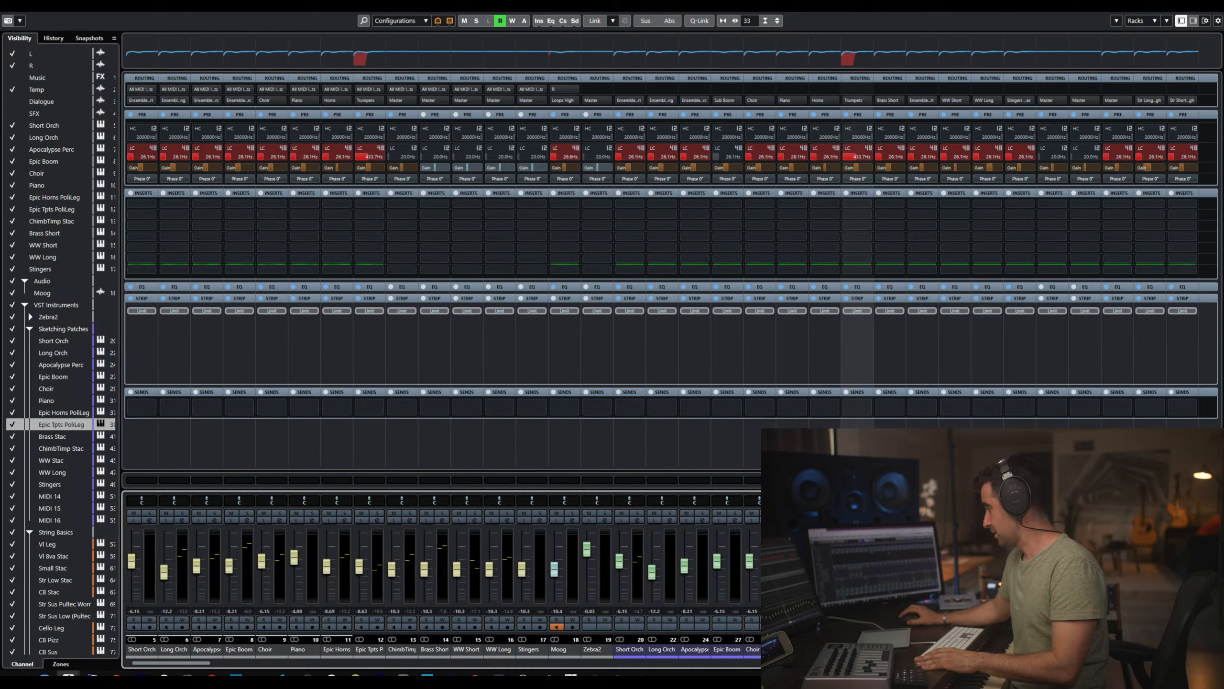
key("Down")
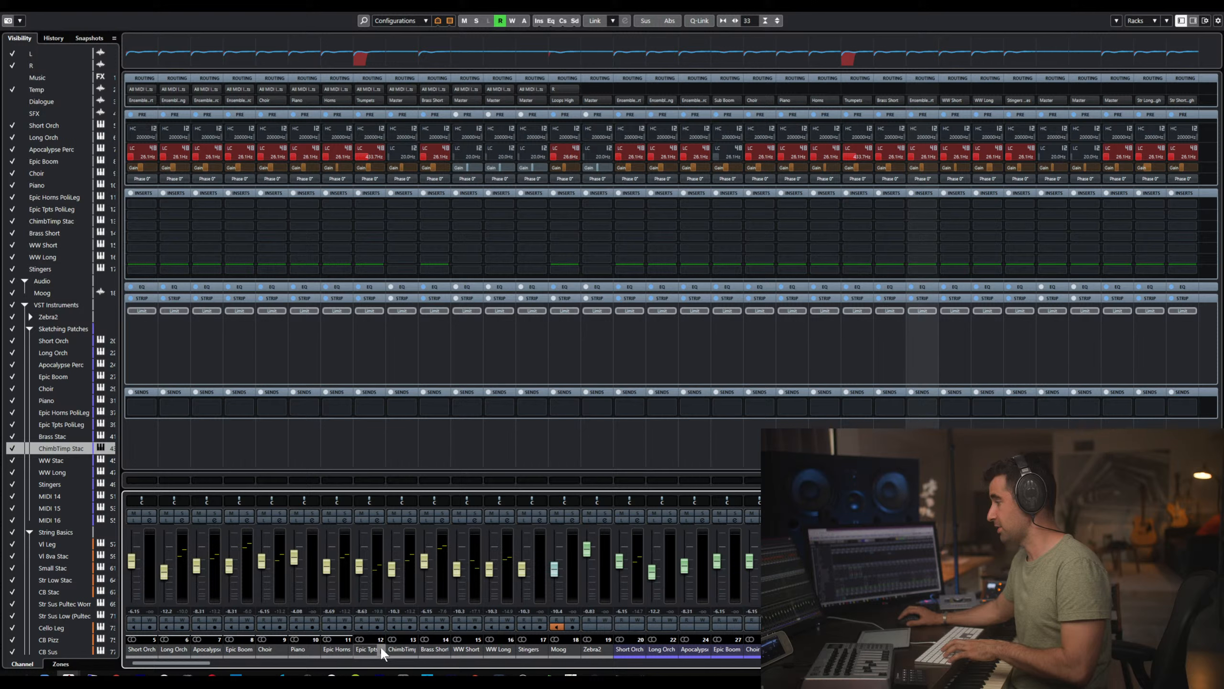
left_click(396, 648)
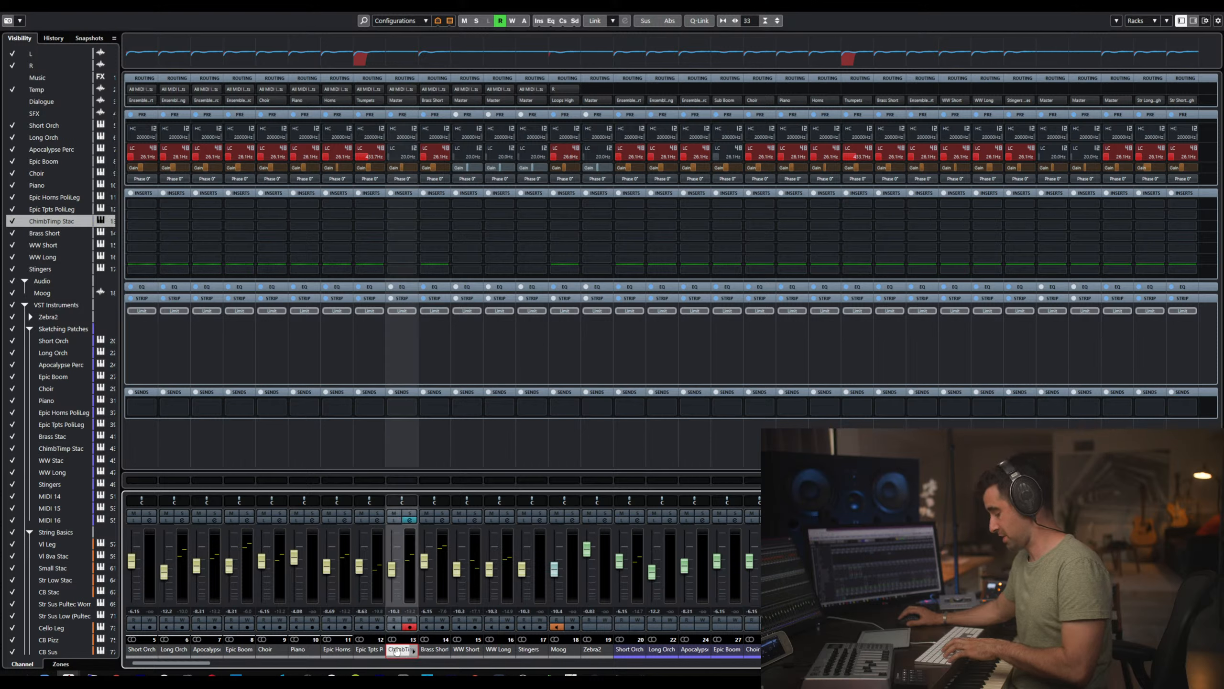
key("ctrl+v")
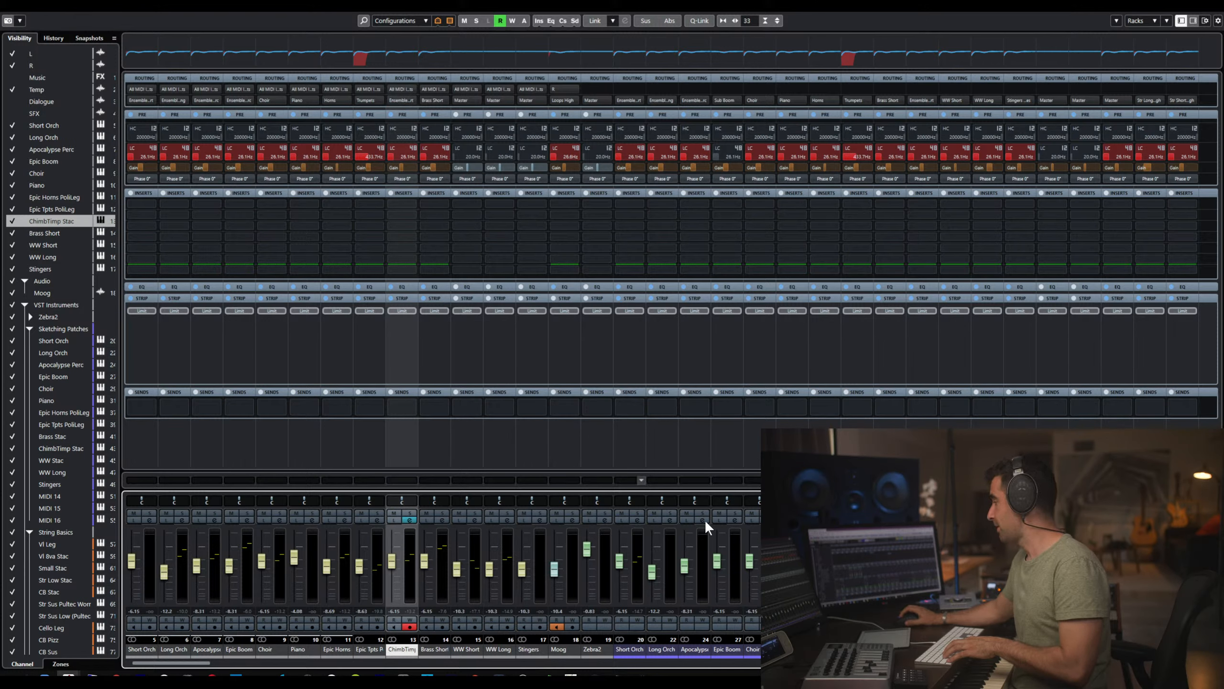
- Copy the Sketching Patches WW Stac settings onto the ungrouped WW Short channel and the WW Long settings onto the ungrouped WW Long channel
left_click(956, 649)
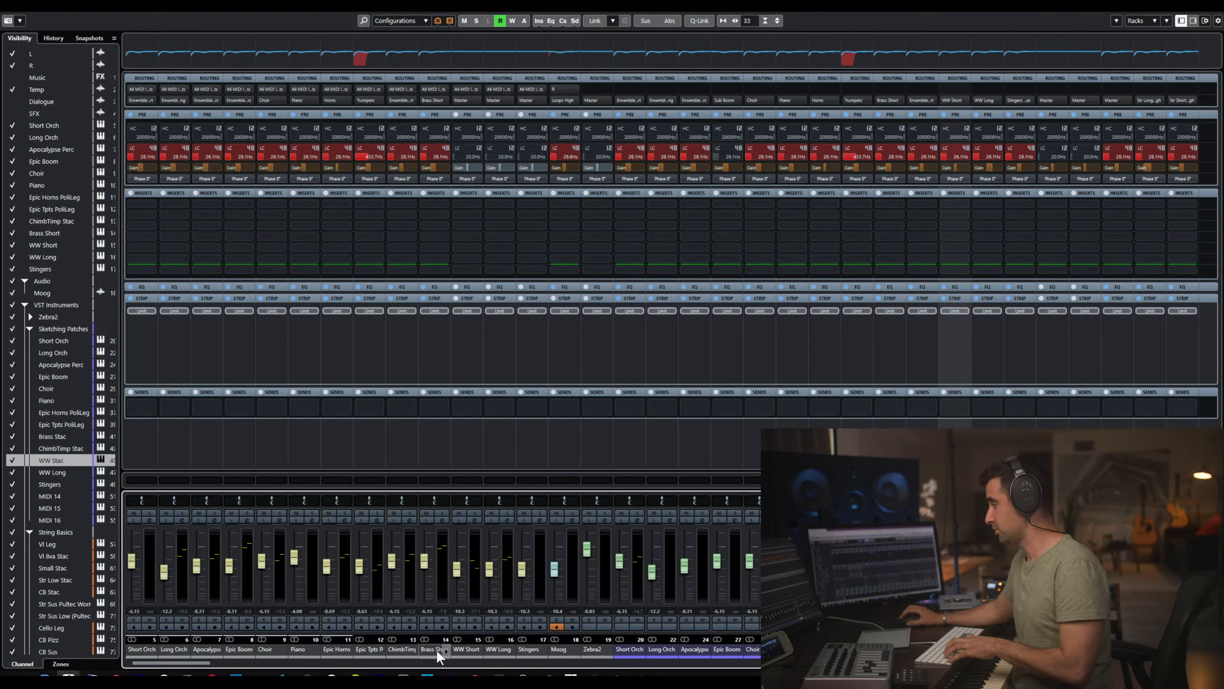
left_click(463, 647)
key("ctrl+v")
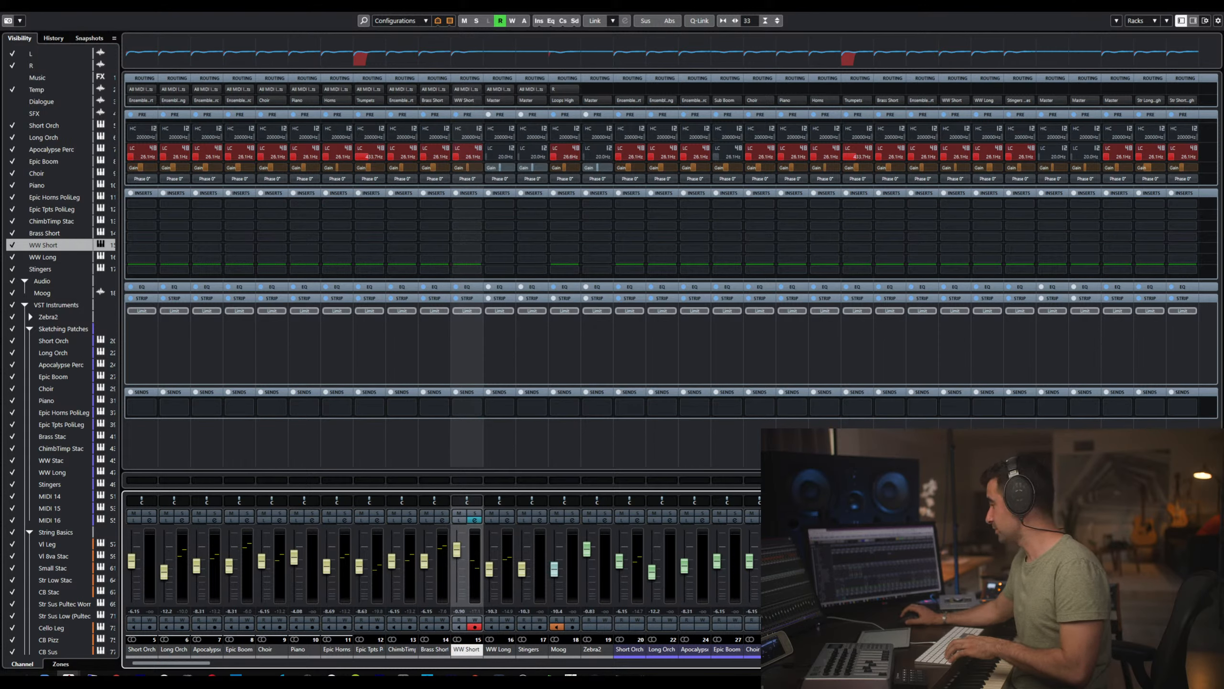
left_click(984, 649)
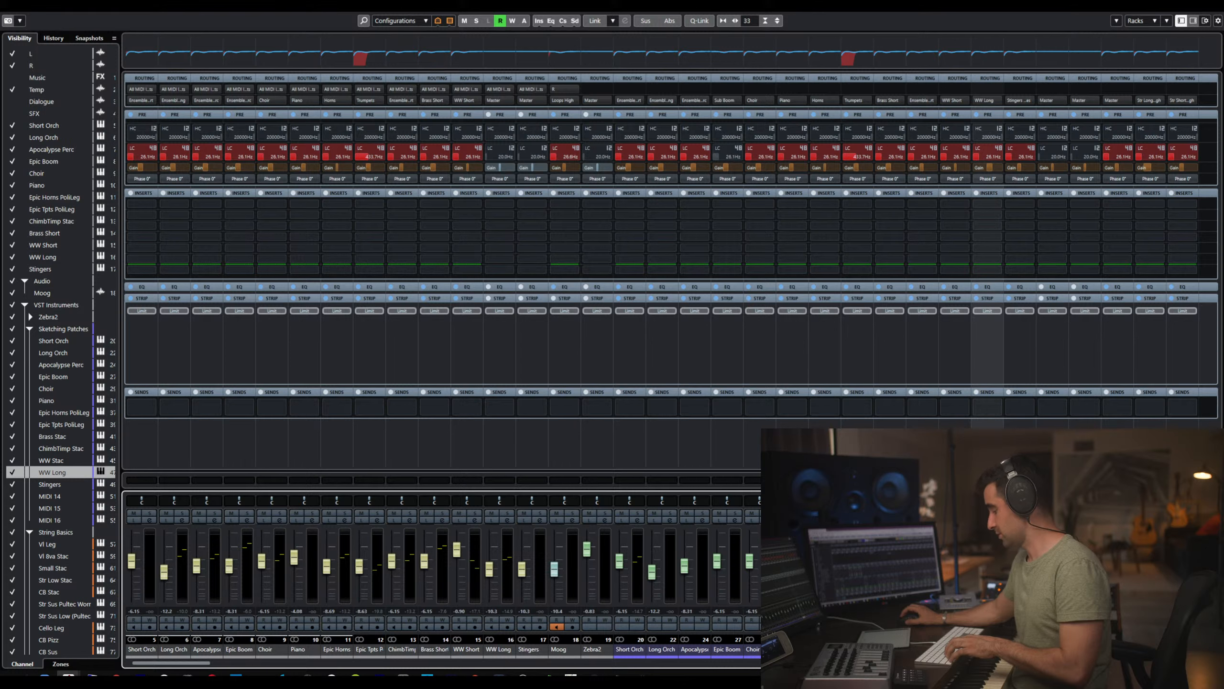
left_click(498, 647)
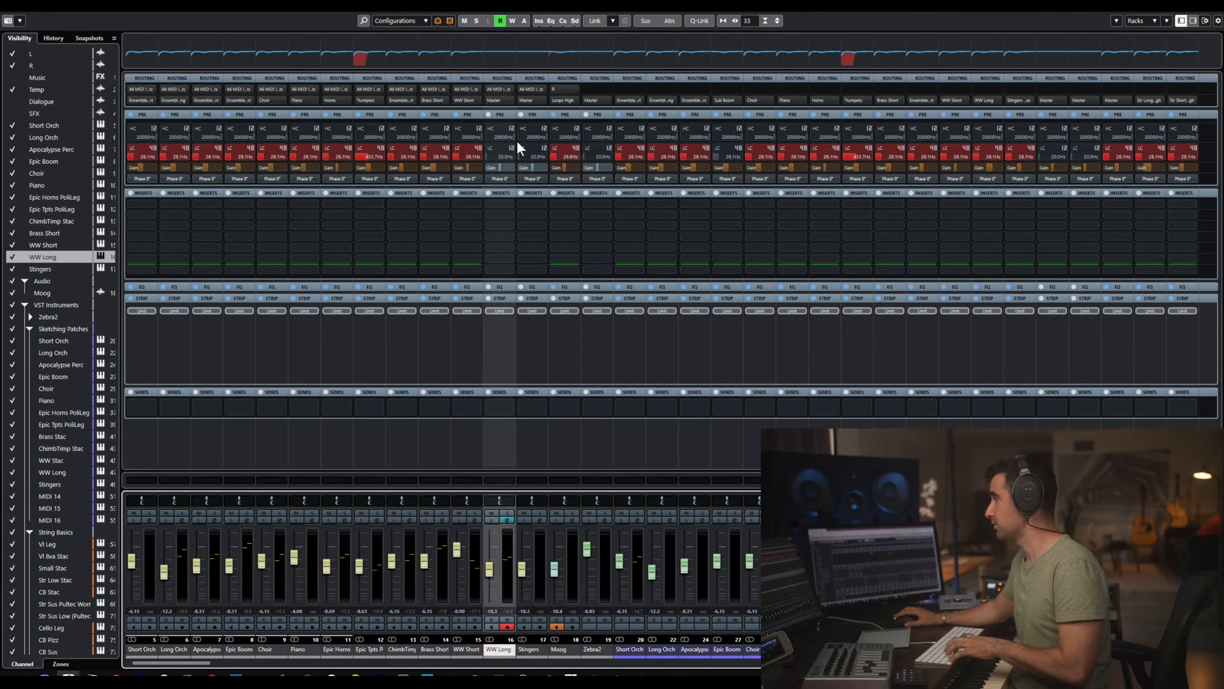
key("ctrl+v")
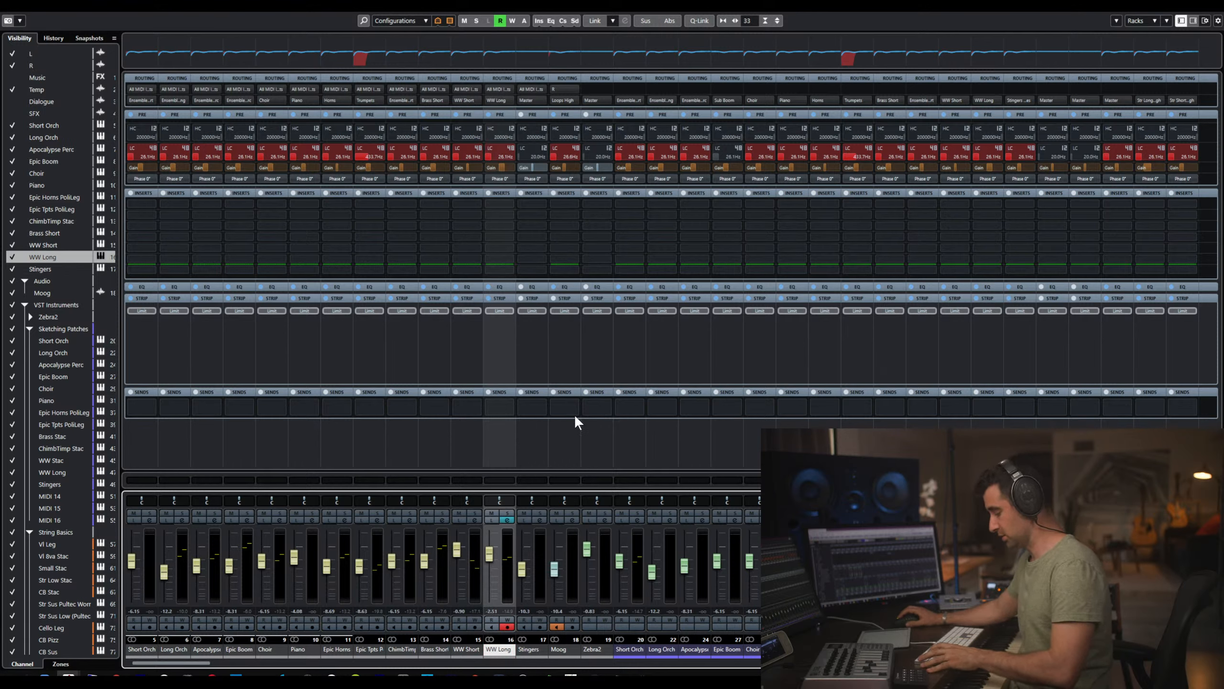
- Return to the project's track list and open the Kontakt instrument of the ungrouped Stingers track
key("F3")
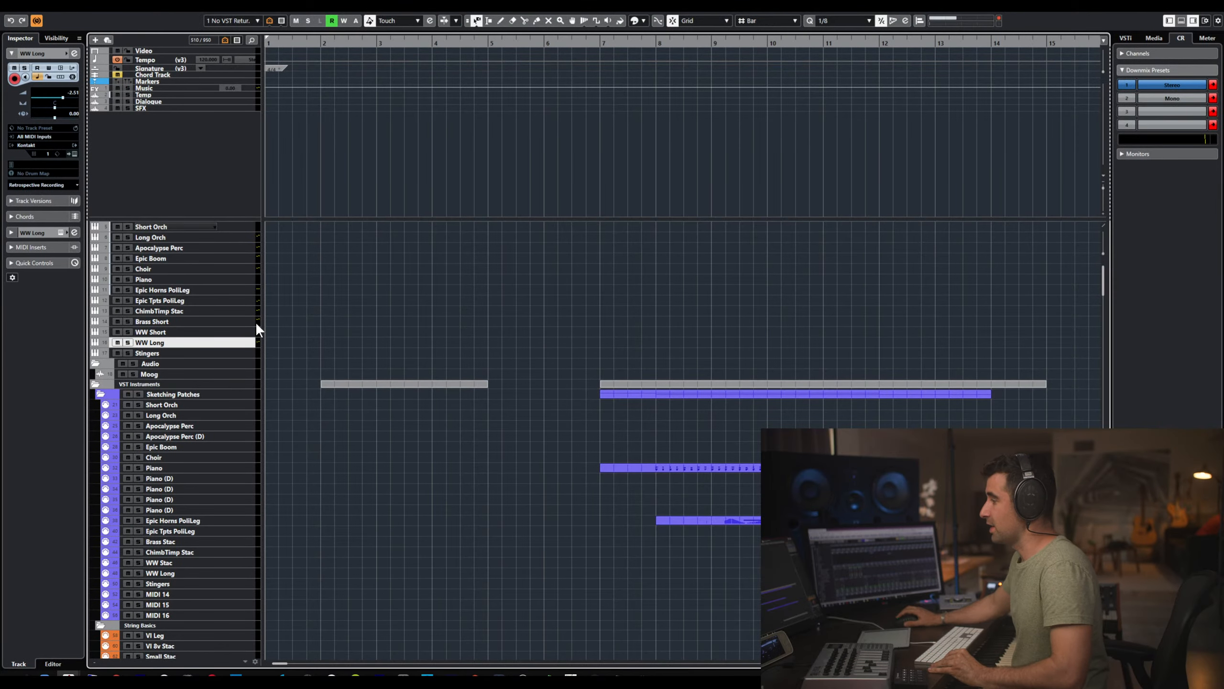
left_click(195, 354)
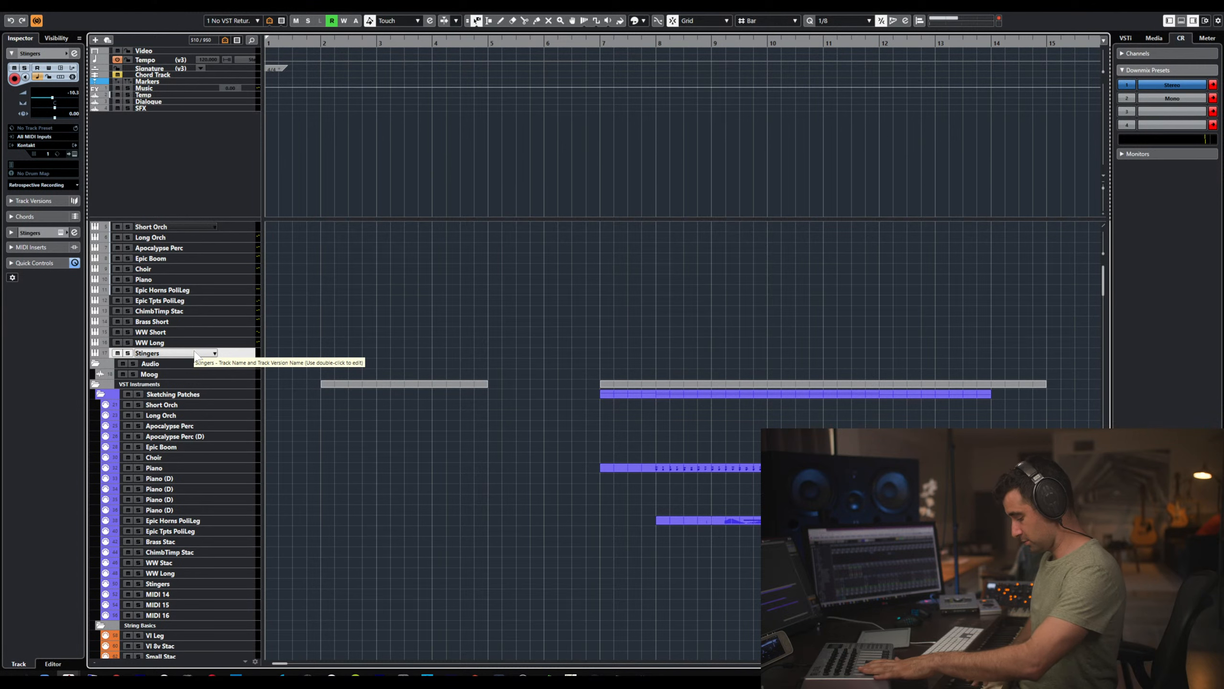
key("e")
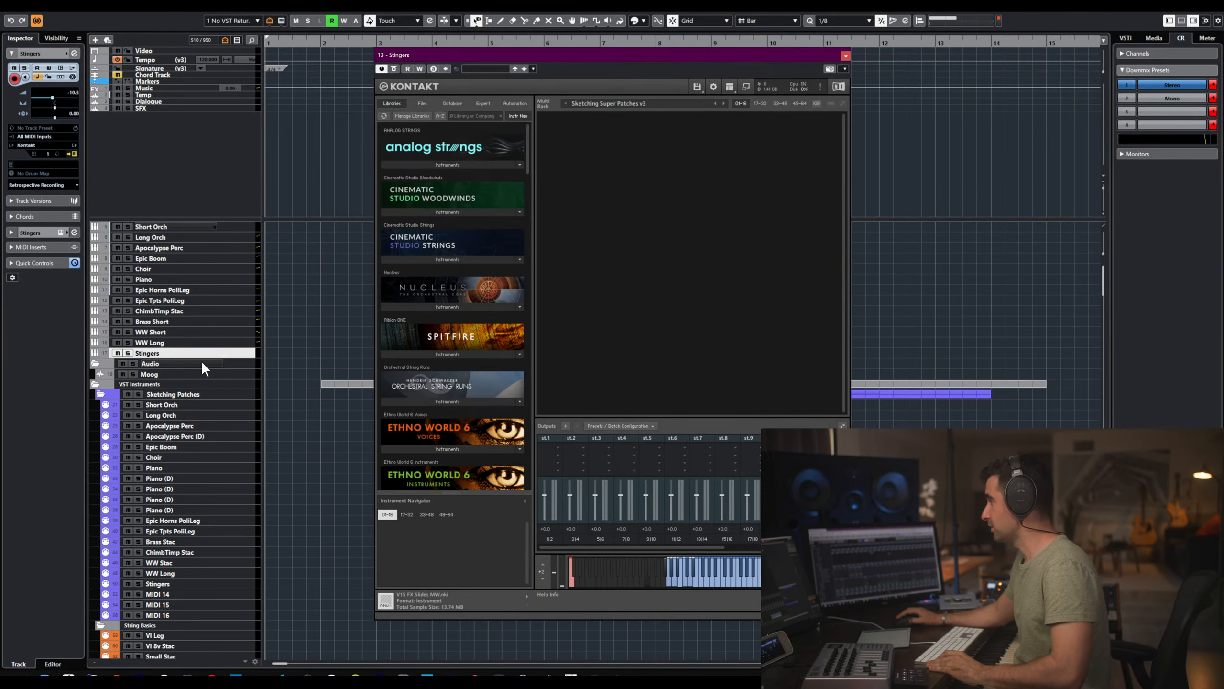
- Remove every instrument except Stingers_Array_1 from the Stingers track's Kontakt rack, discarding instrument changes
left_click(761, 104)
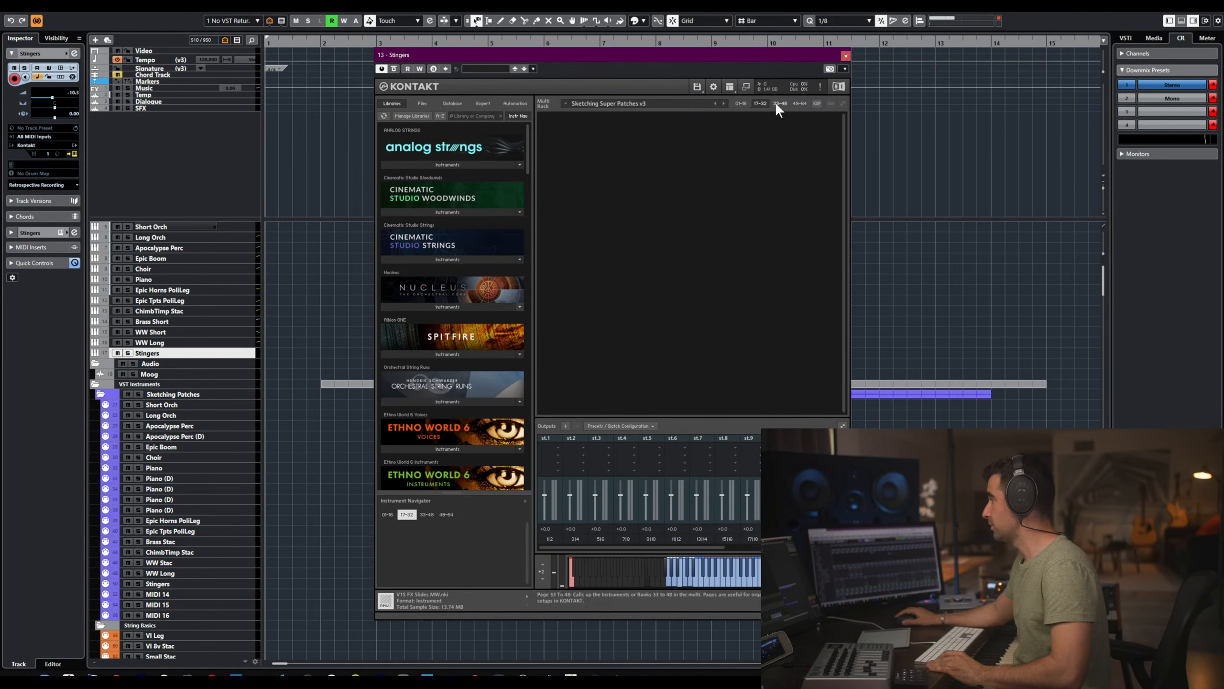
left_click(780, 104)
left_click(798, 103)
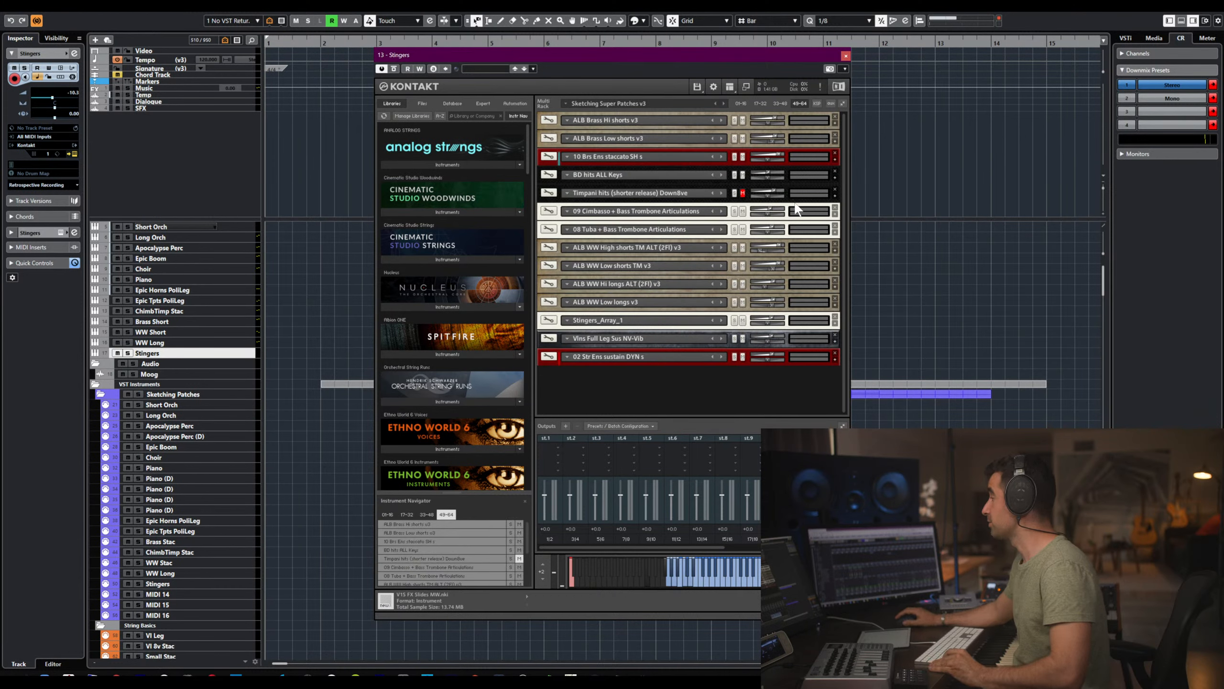
left_click(835, 117)
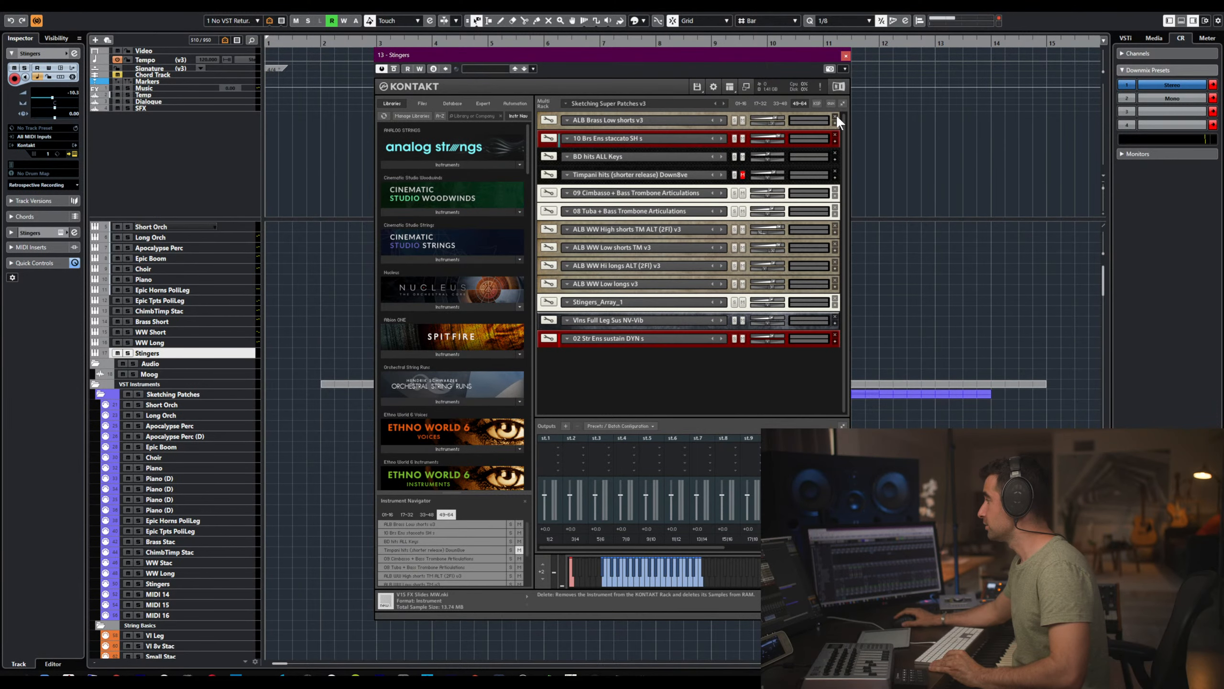
left_click(836, 117)
left_click(836, 117)
left_click(835, 117)
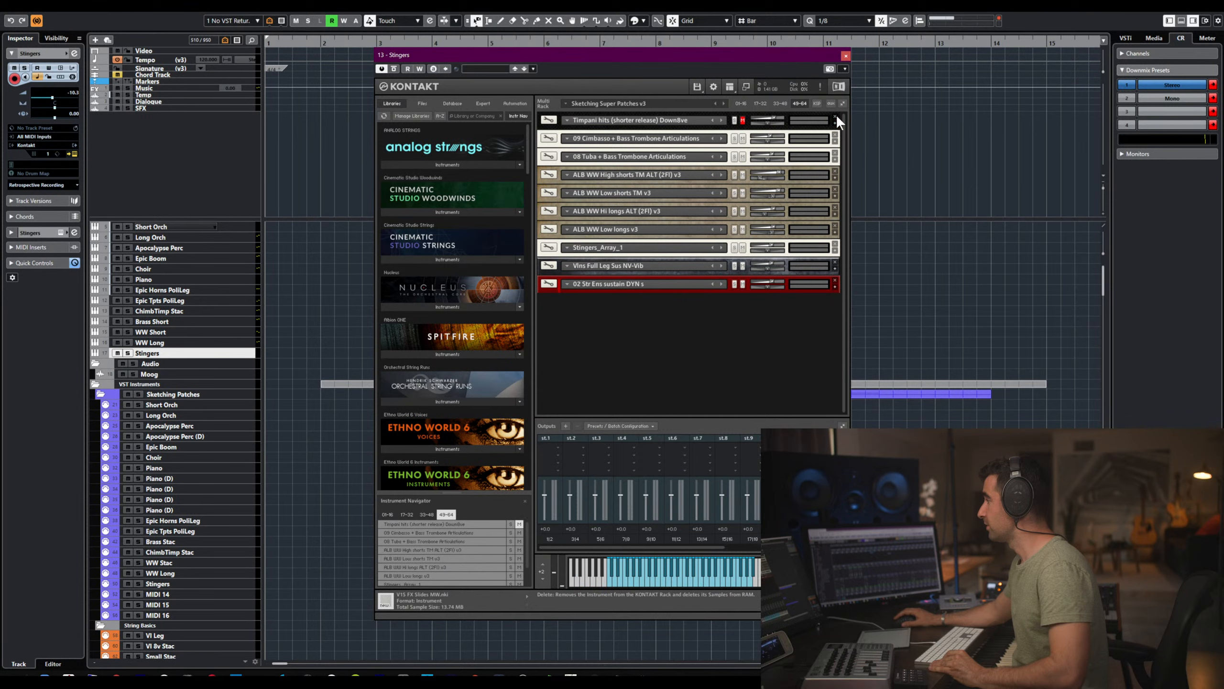
left_click(835, 117)
left_click(836, 117)
left_click(835, 117)
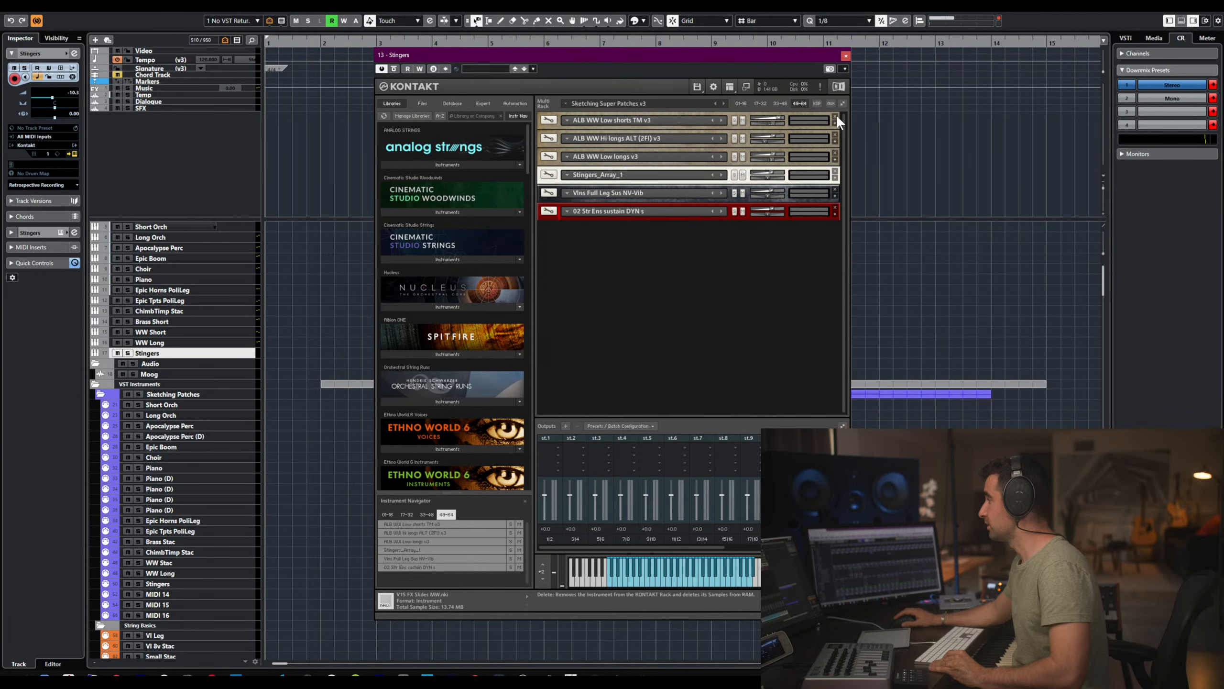
left_click(835, 116)
left_click(836, 117)
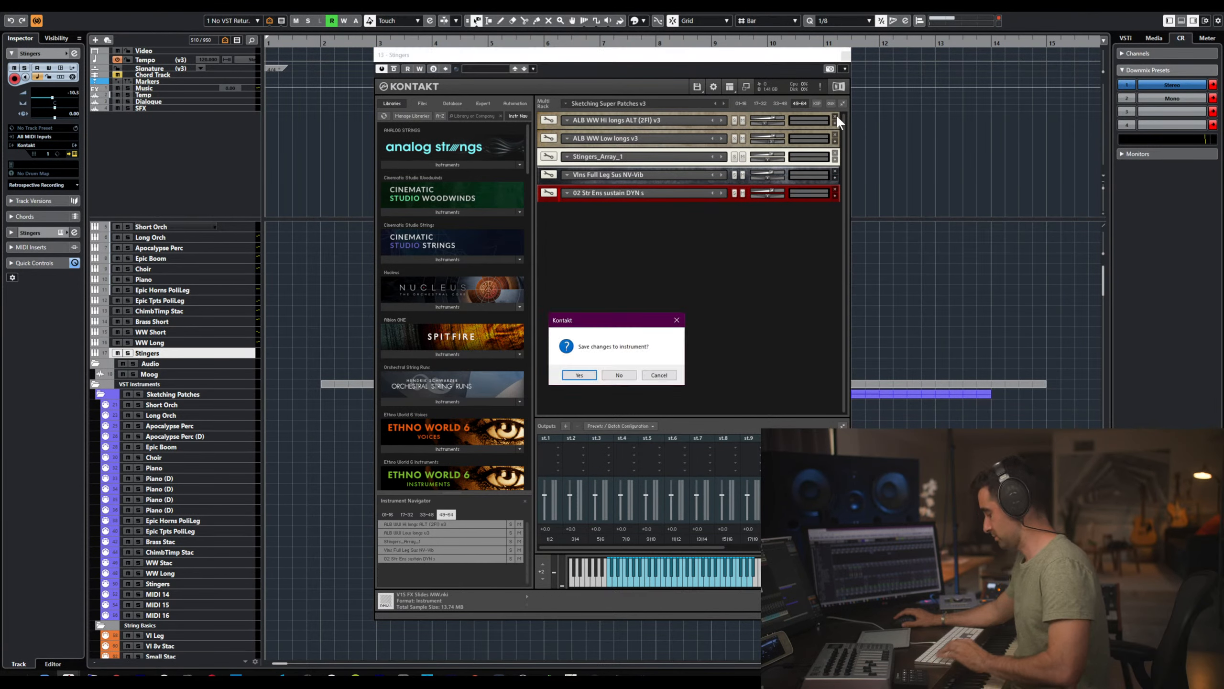
key("n")
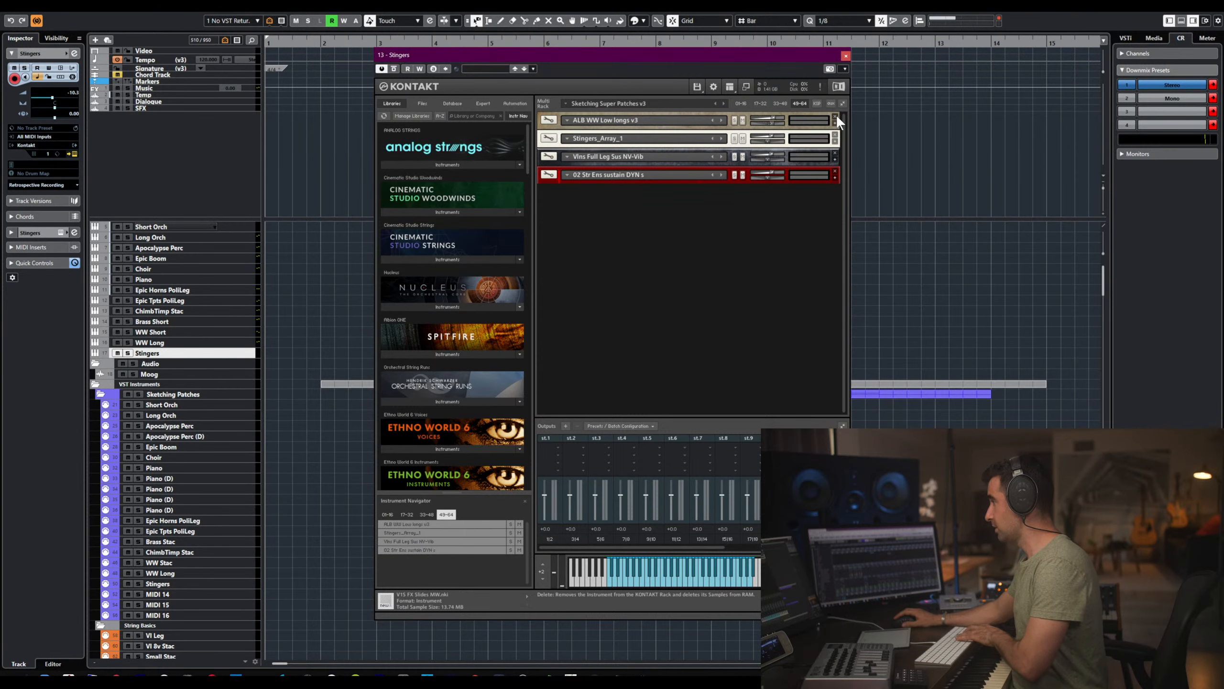
left_click(835, 116)
left_click(836, 135)
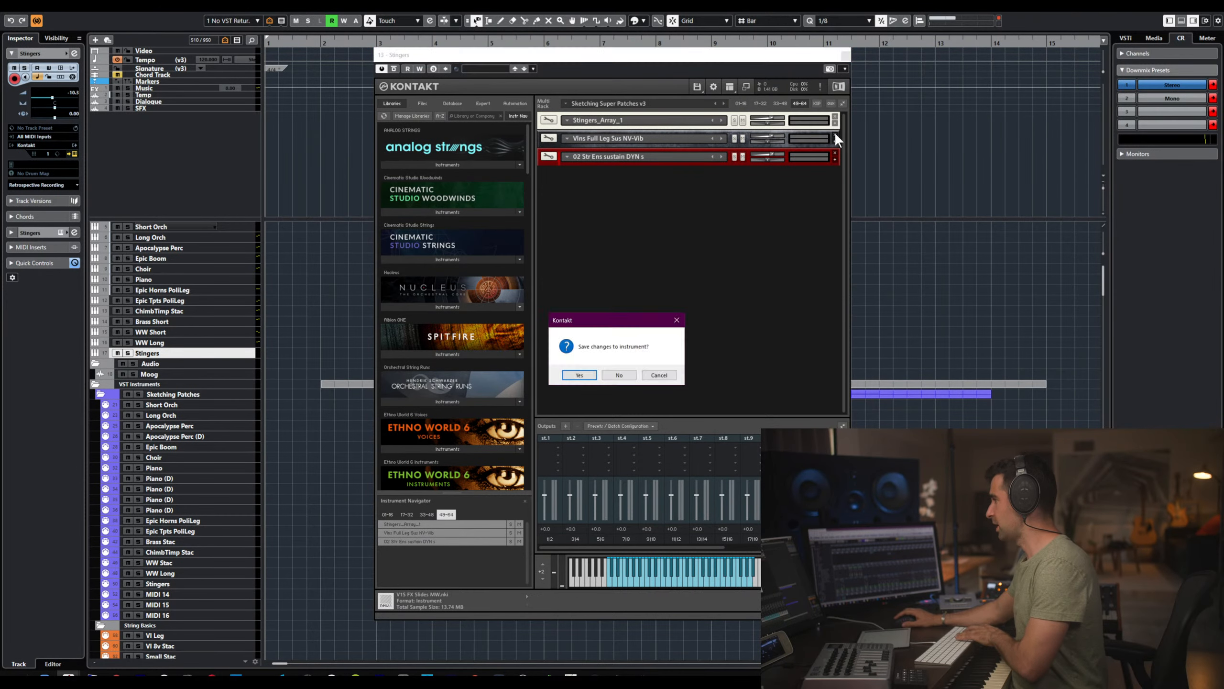
key("n")
left_click(835, 135)
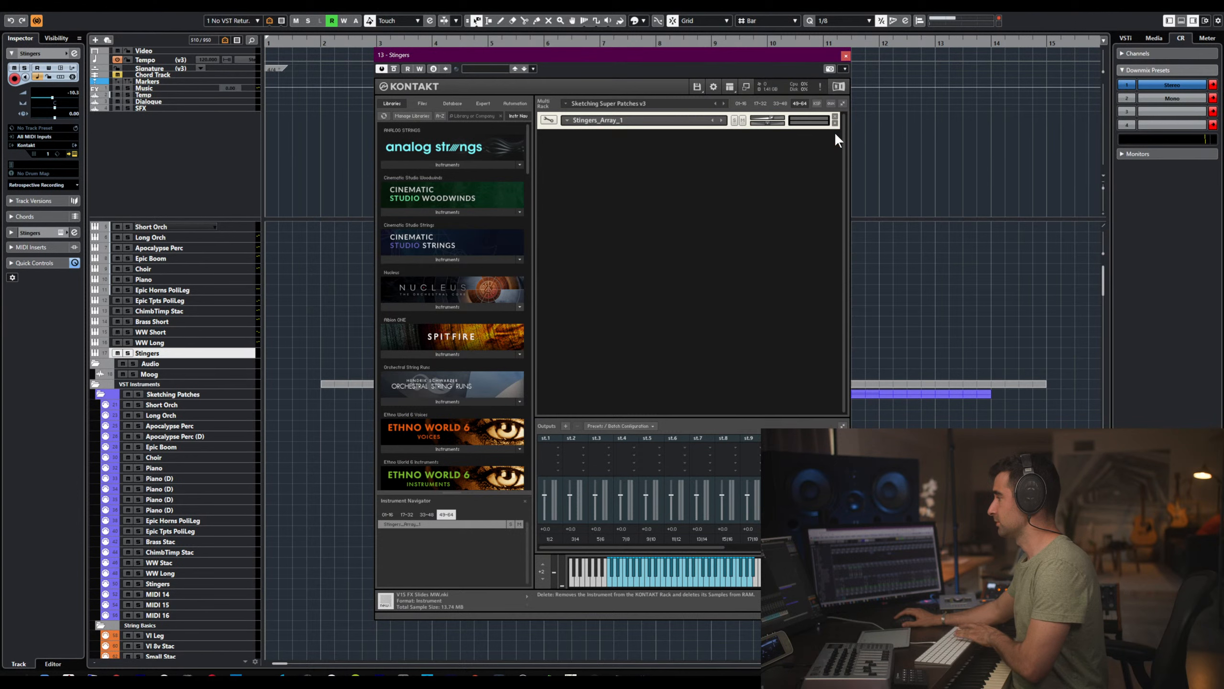
- Replace Kontakt's existing output channels with a single stereo output and save it as the default output configuration
left_click(624, 425)
left_click(564, 423)
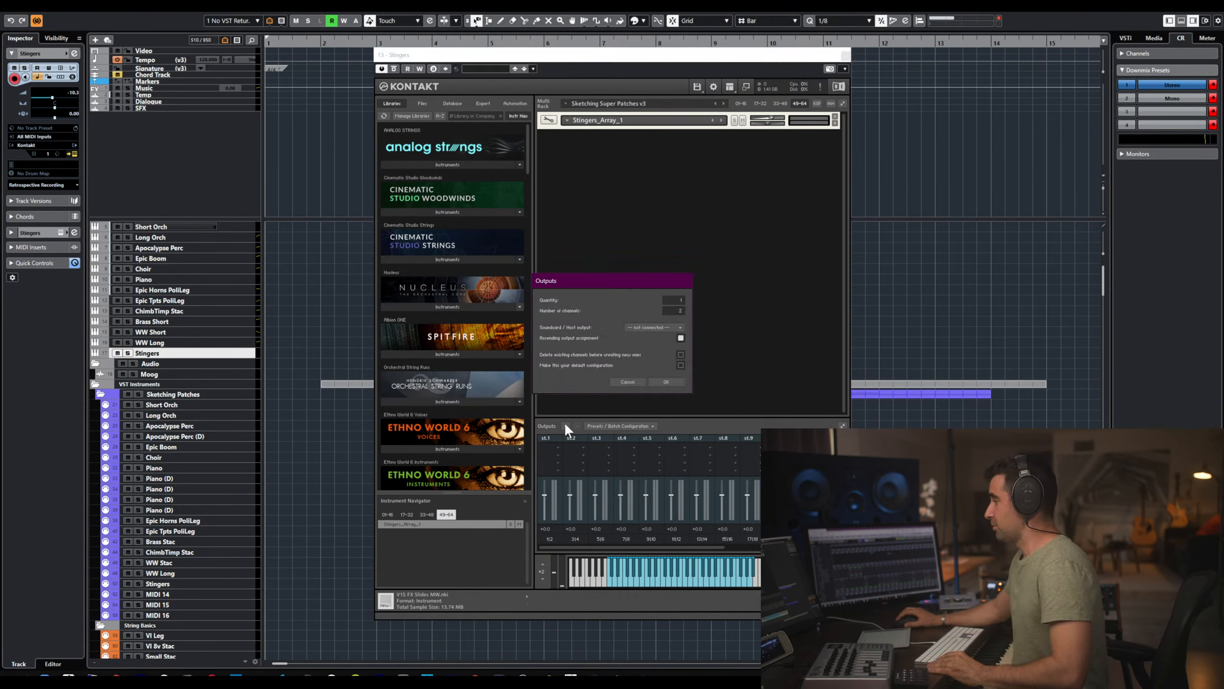
left_click(678, 327)
left_click(656, 309)
left_click(666, 381)
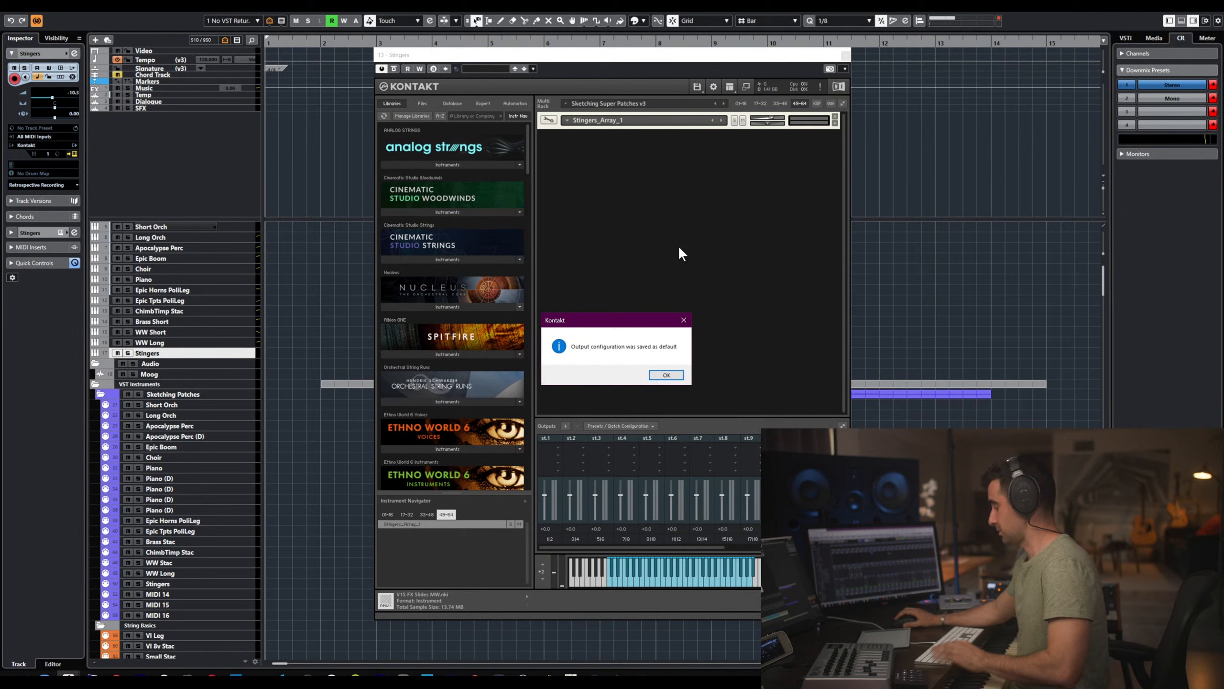
key("Return")
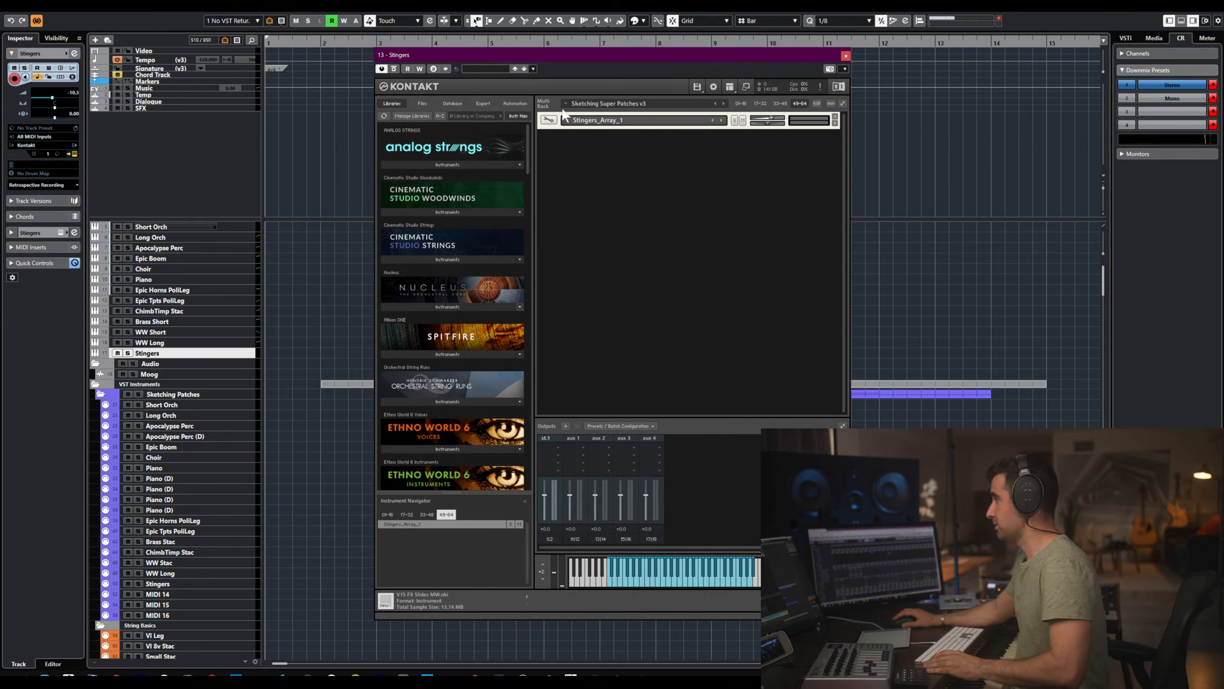
- Reassign the MIDI channel of Stingers_Array_1 and close the Stingers instrument window
left_click(548, 121)
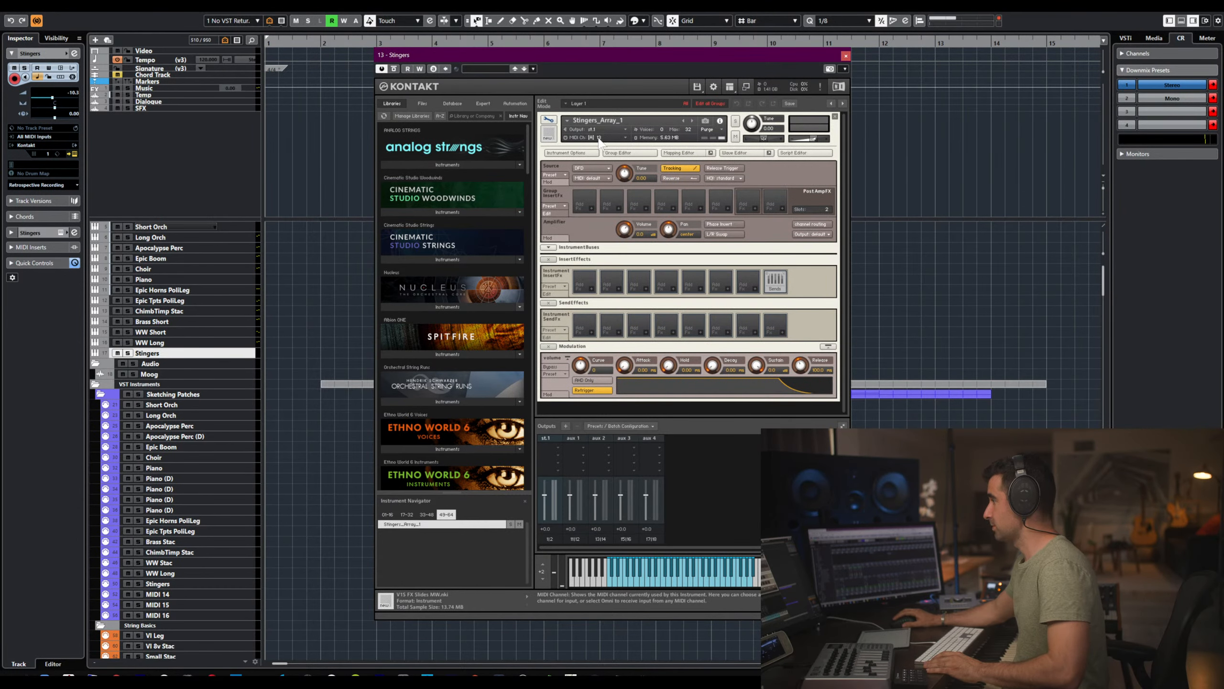
left_click(594, 137)
mouse_move(630, 154)
left_click(670, 155)
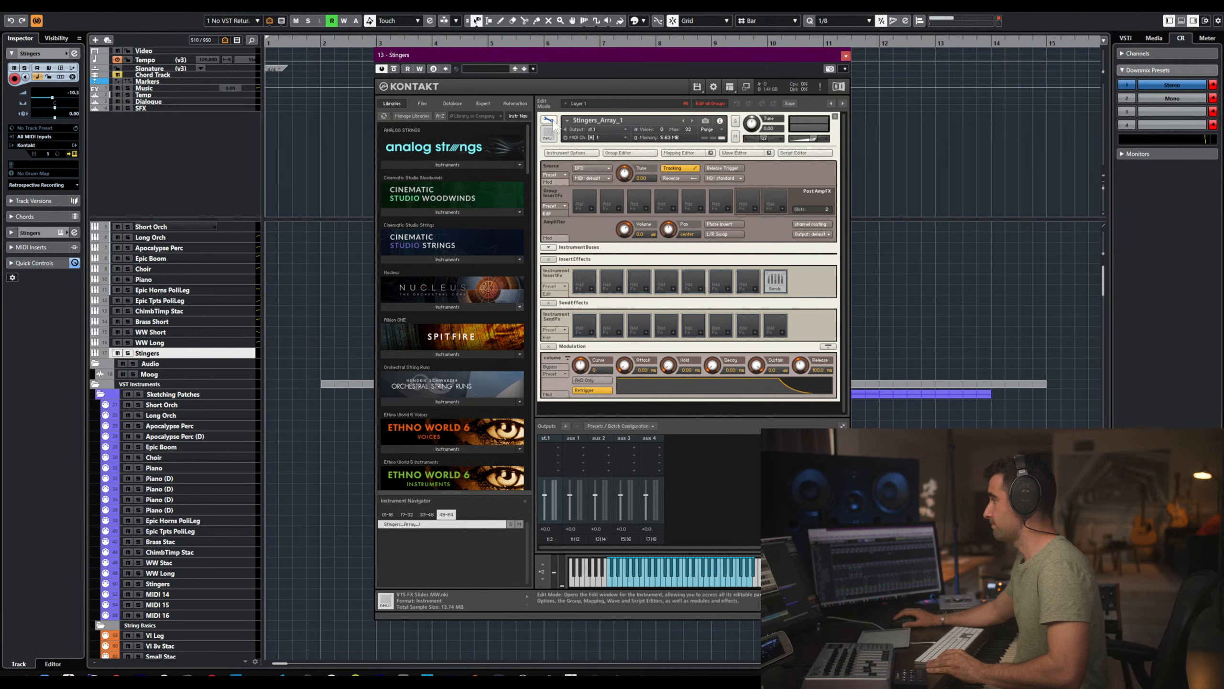
left_click(549, 120)
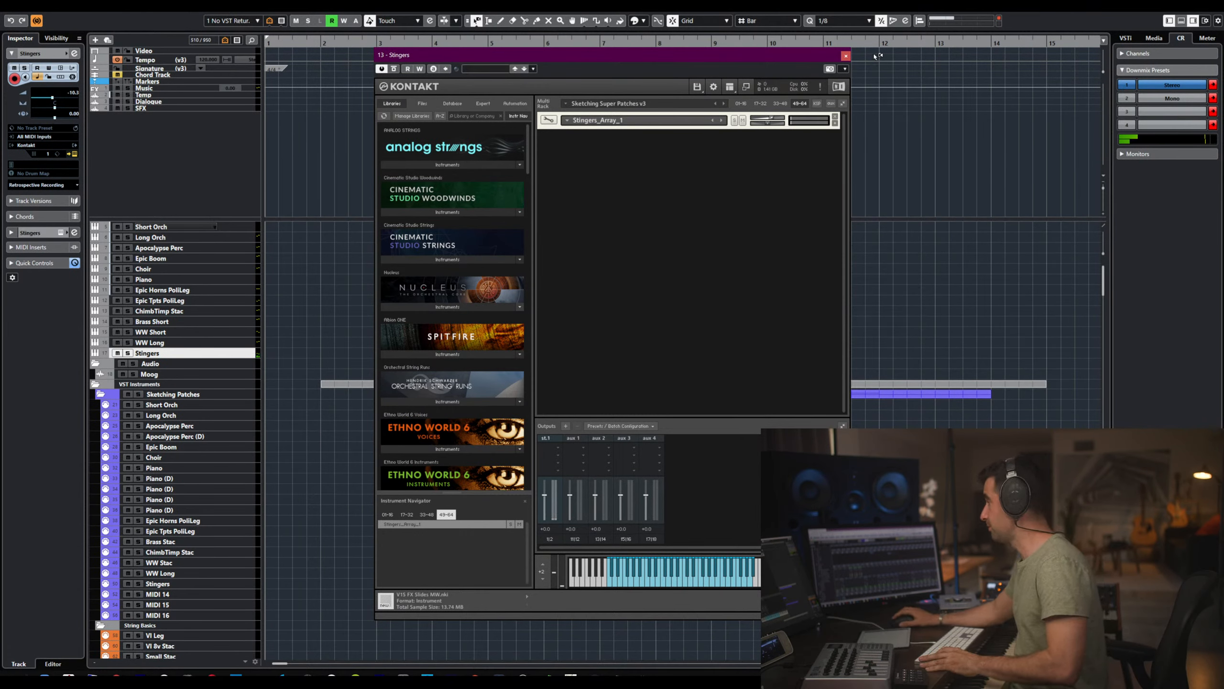
left_click(846, 56)
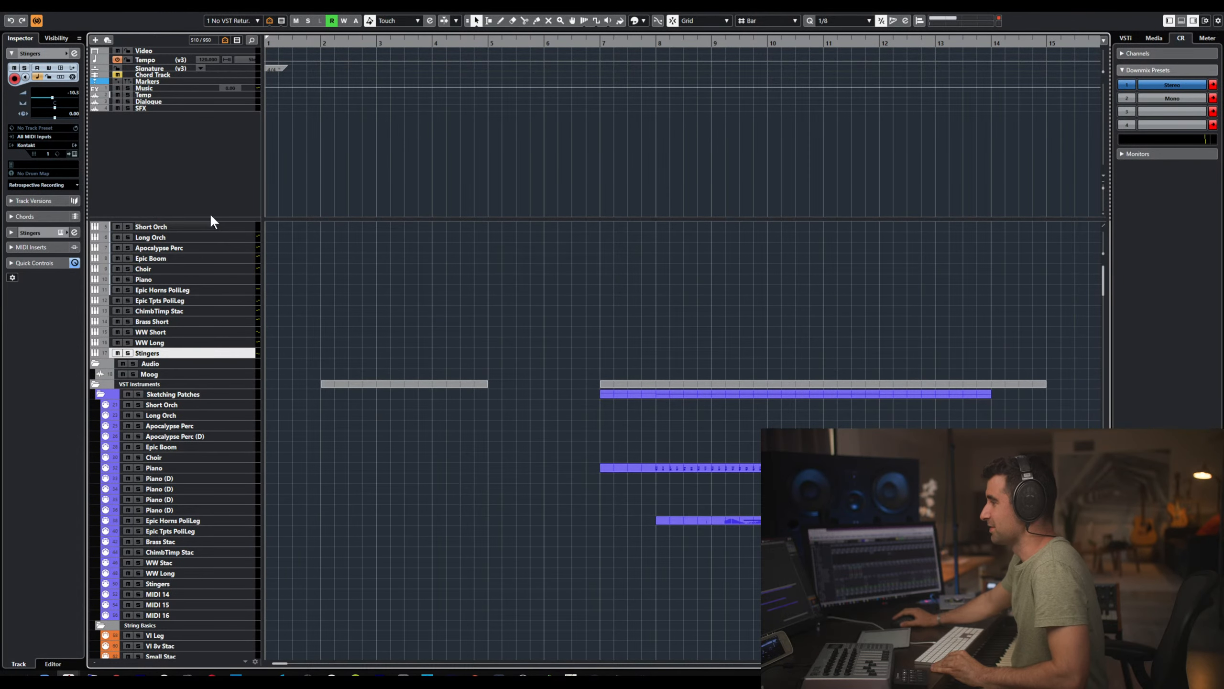
- Colour the ungrouped instrument tracks from Short Orch through Stingers the same violet as the Sketching Patches MIDI tracks
left_click(239, 226, "shift")
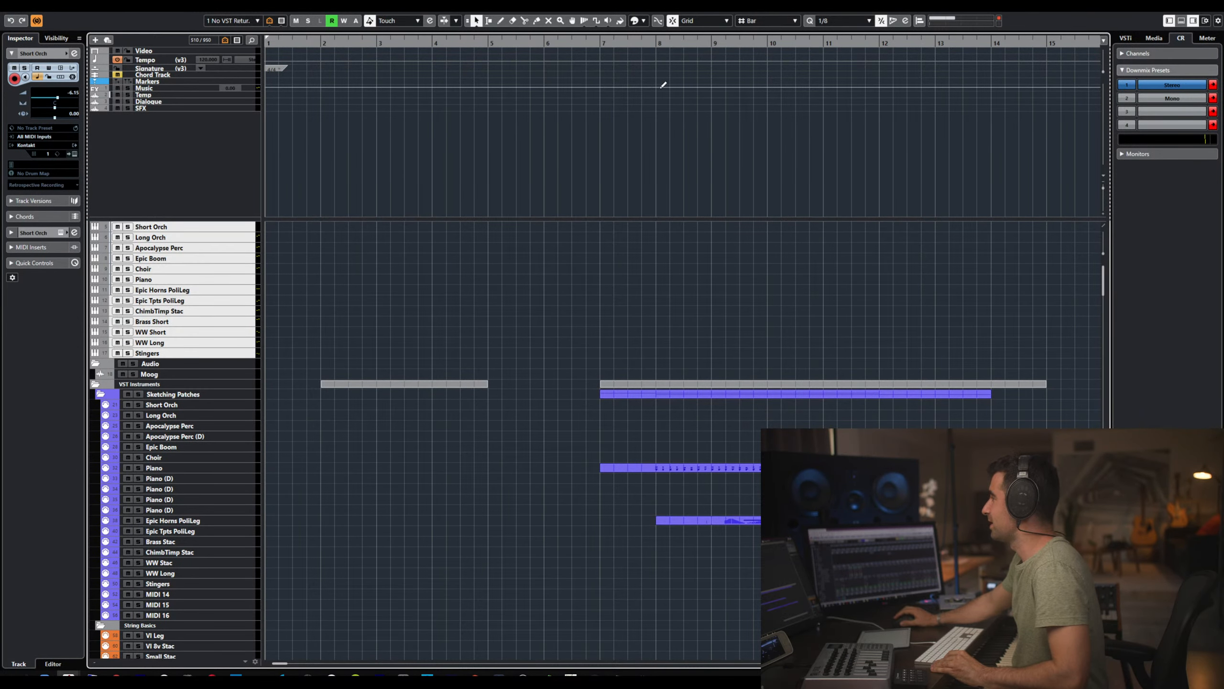
left_click(641, 21)
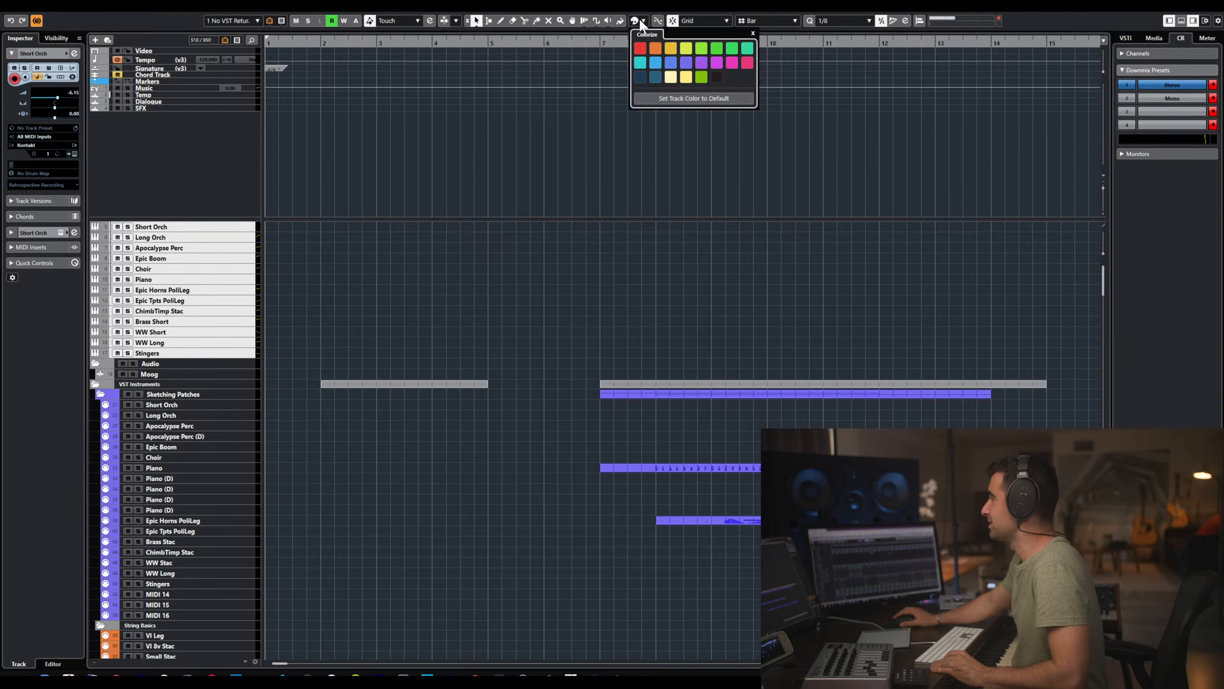
left_click(686, 64)
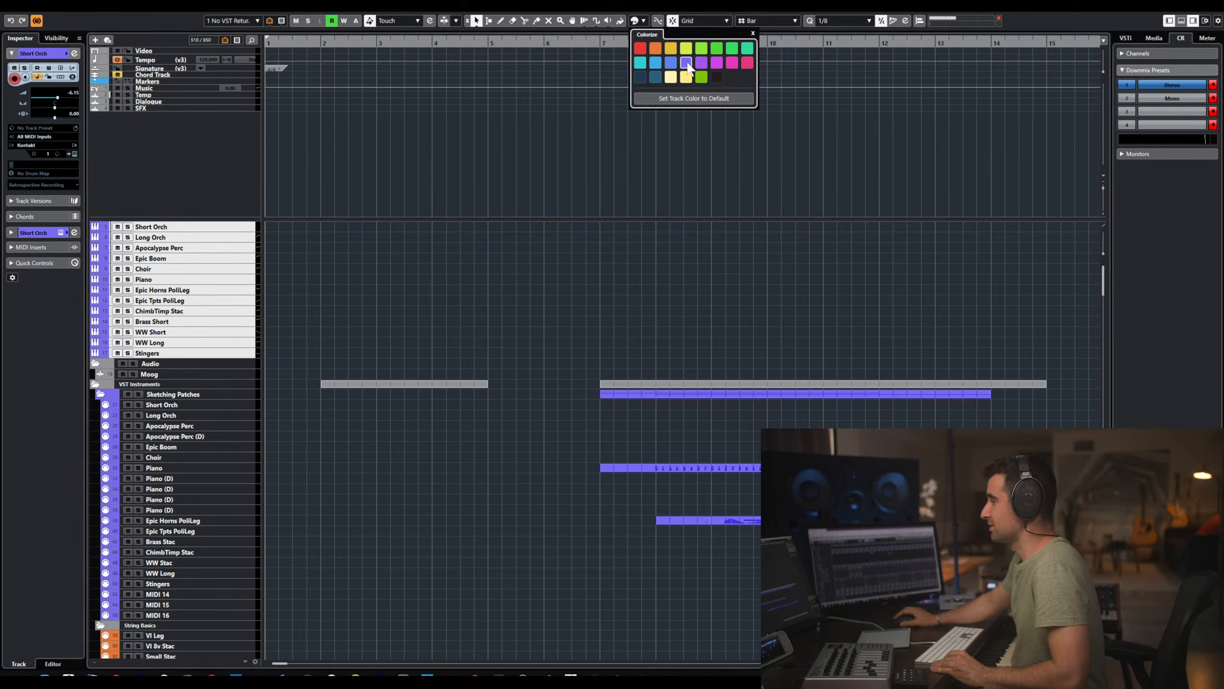
left_click(351, 313)
- Add a folder track named "Sketching Patches" among the ungrouped instrument tracks
right_click(213, 318)
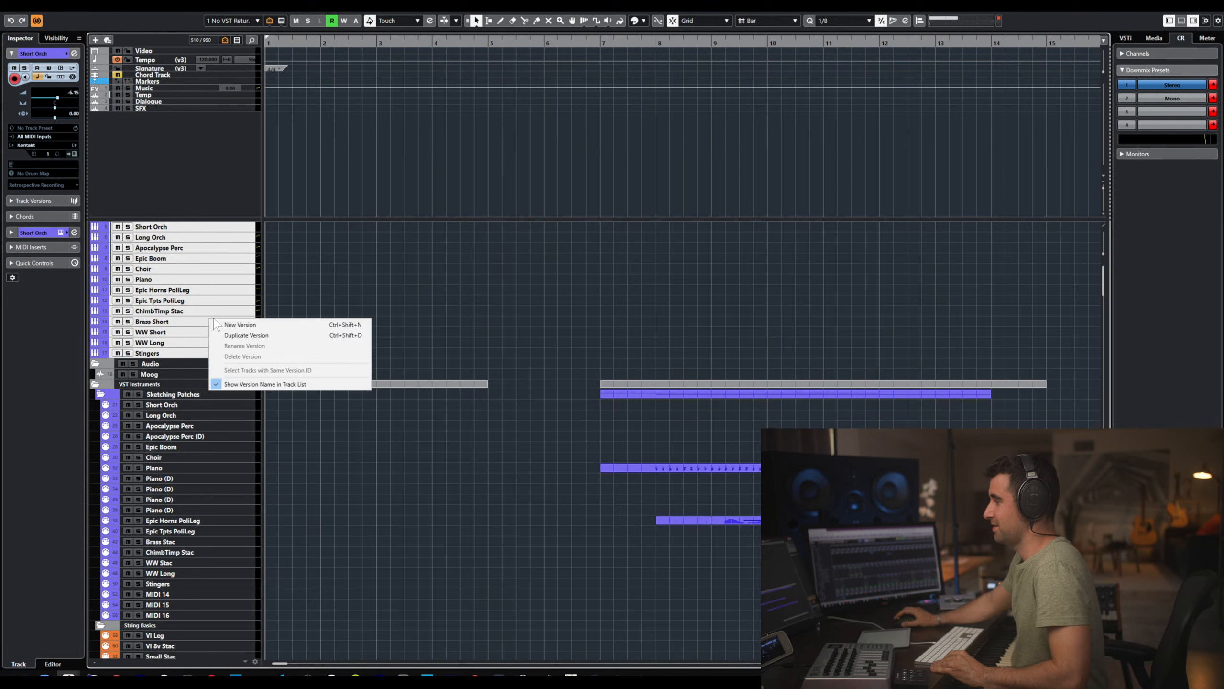
left_click(192, 301)
left_click(192, 300)
right_click(211, 298)
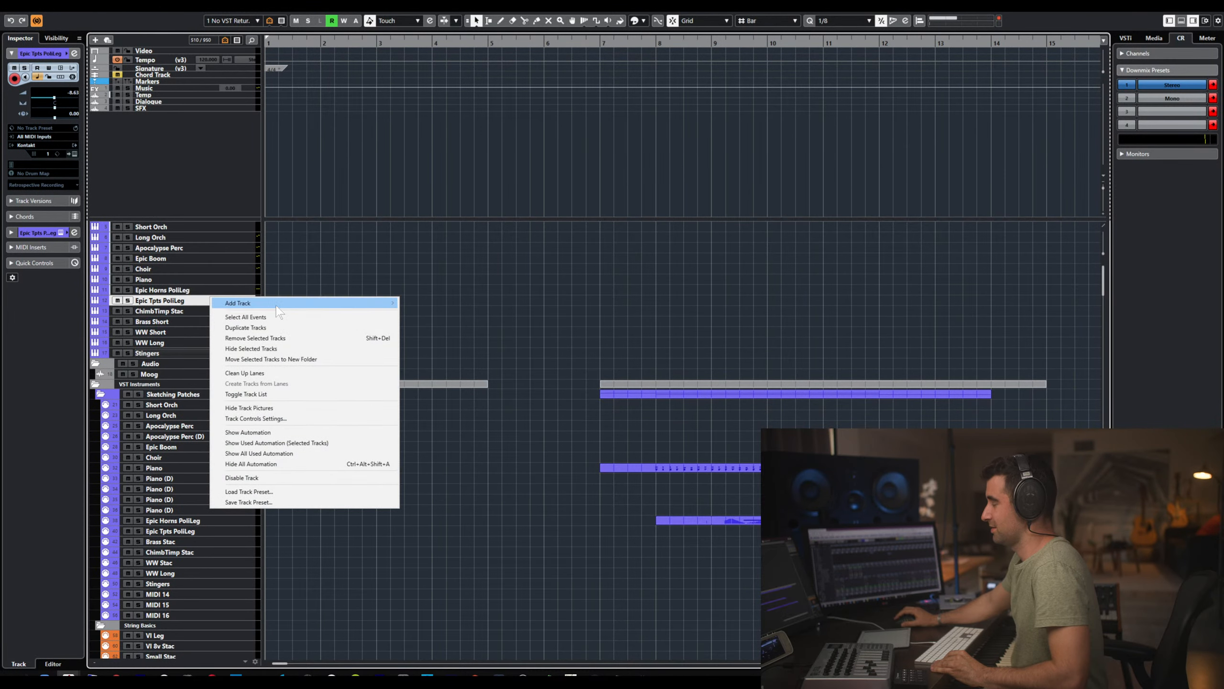
mouse_move(282, 303)
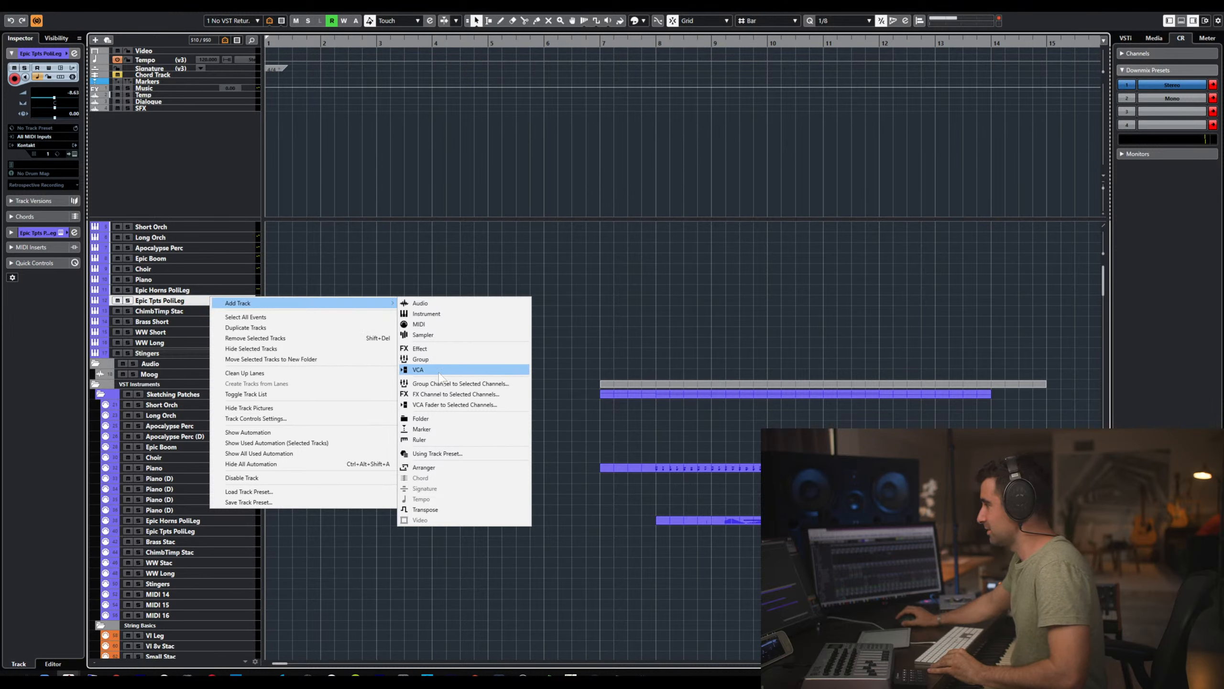
left_click(424, 418)
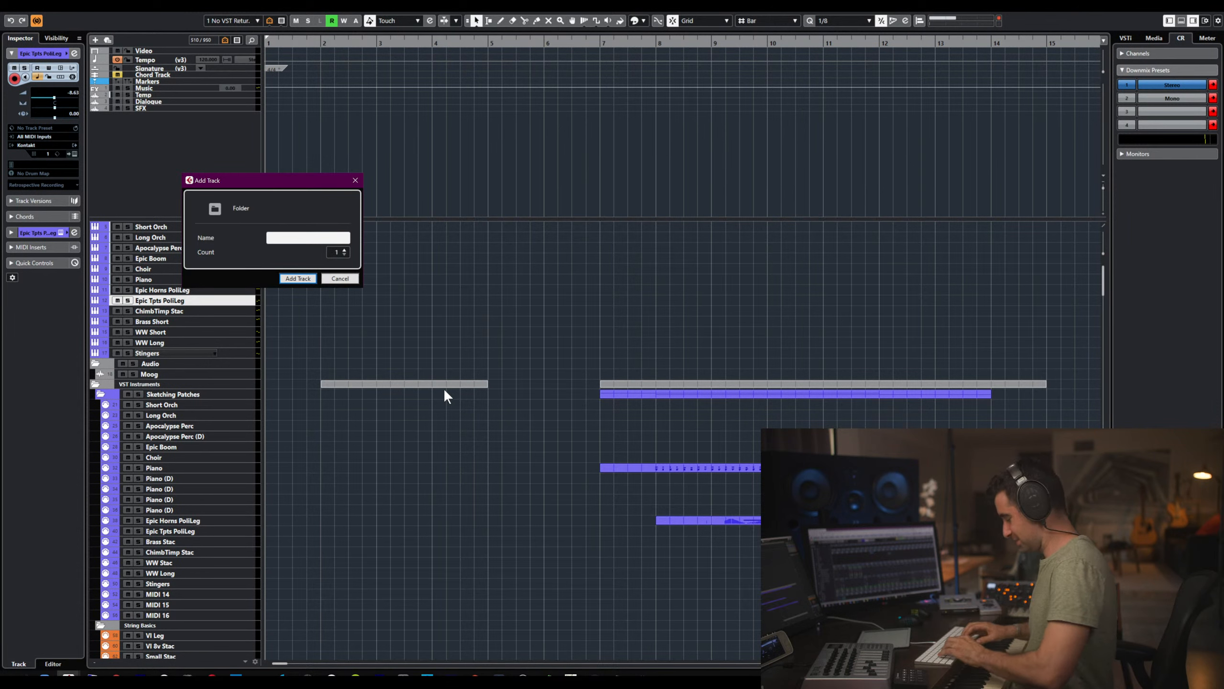
type("Sketching pat")
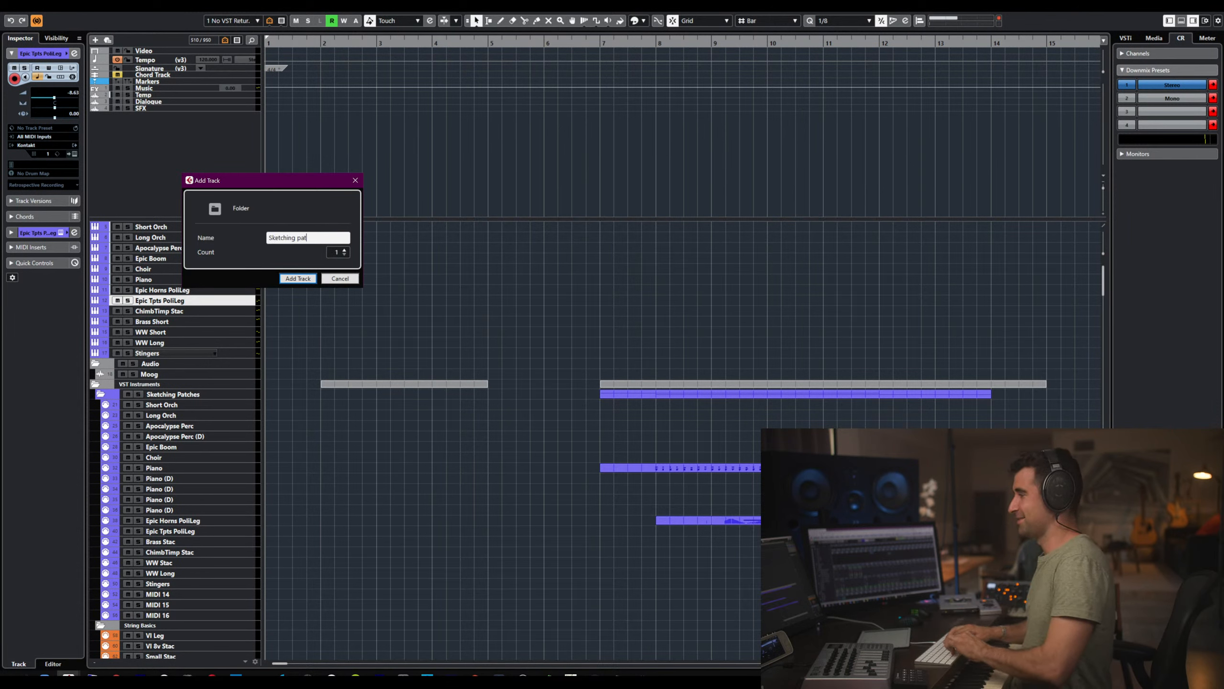
type("ches")
key("BackSpace")
key("BackSpace")
key("BackSpace")
key("BackSpace")
key("BackSpace")
key("BackSpace")
key("BackSpace")
type("Pat")
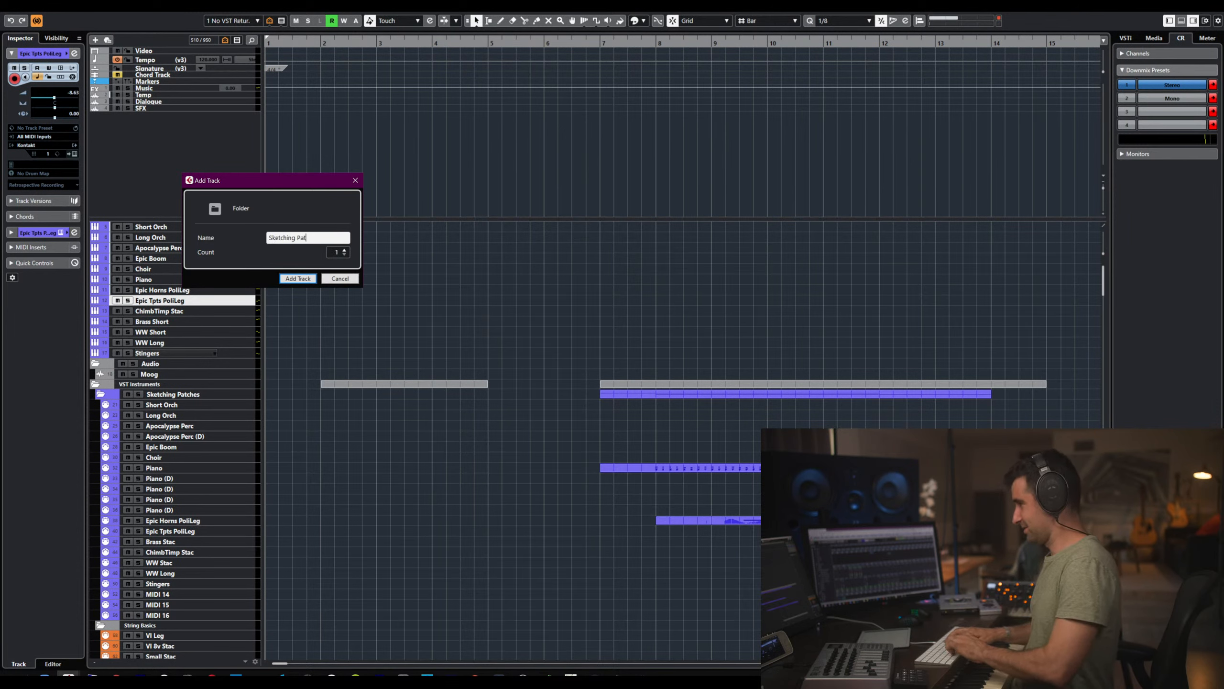
type("ches")
key("Return")
- Place the new folder above Short Orch and move the instrument tracks from Short Orch through Stingers into it
left_click(192, 237)
mouse_move(193, 311)
left_mouse_down()
mouse_move(193, 223)
mouse_move(208, 230)
left_mouse_up()
left_click(192, 362, "shift")
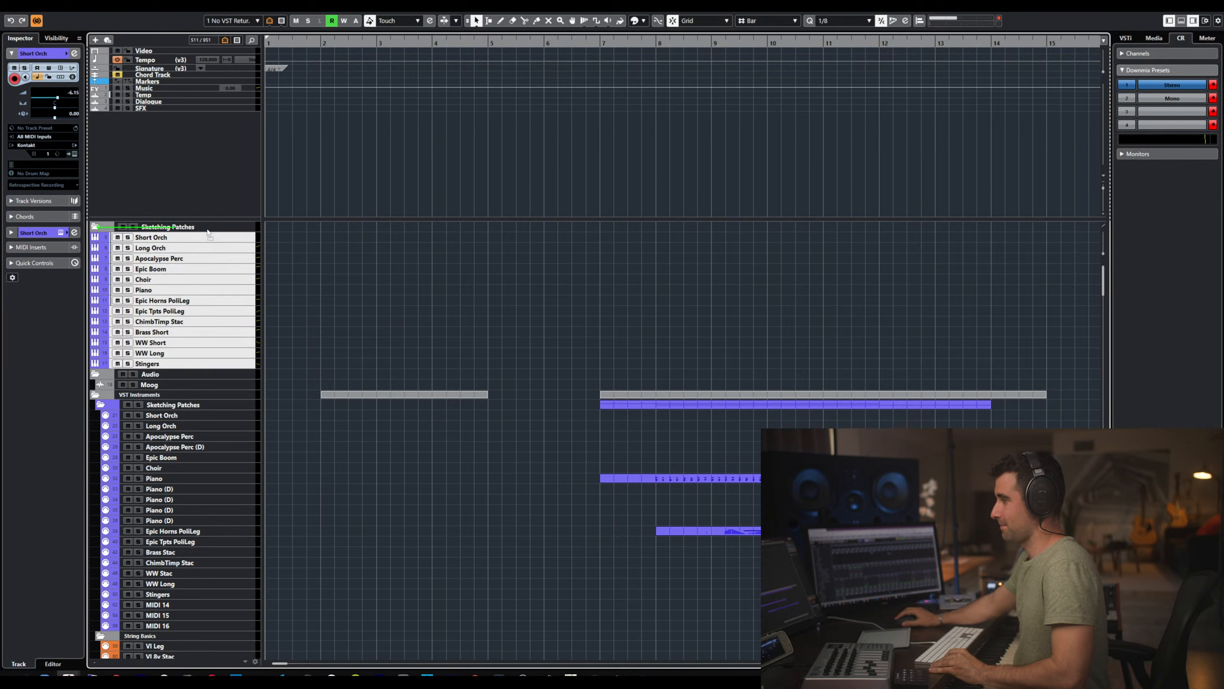
- Colour the new Sketching Patches folder track violet to match its instrument tracks
left_click(102, 229)
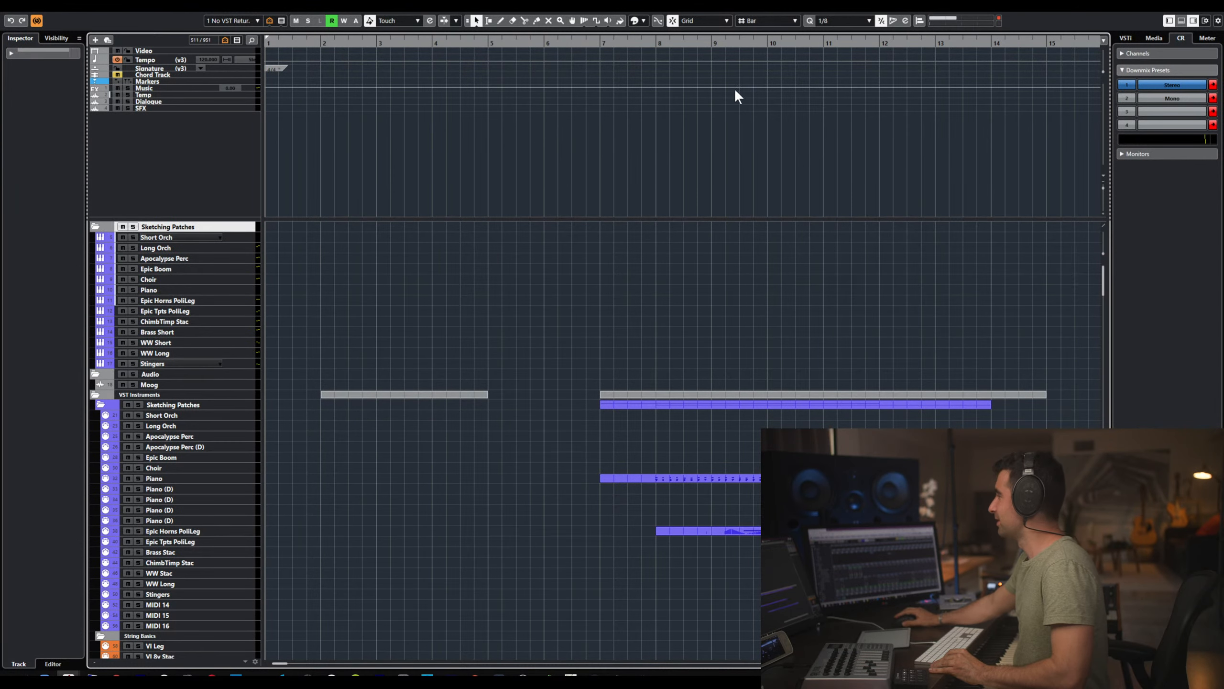
left_click(638, 22)
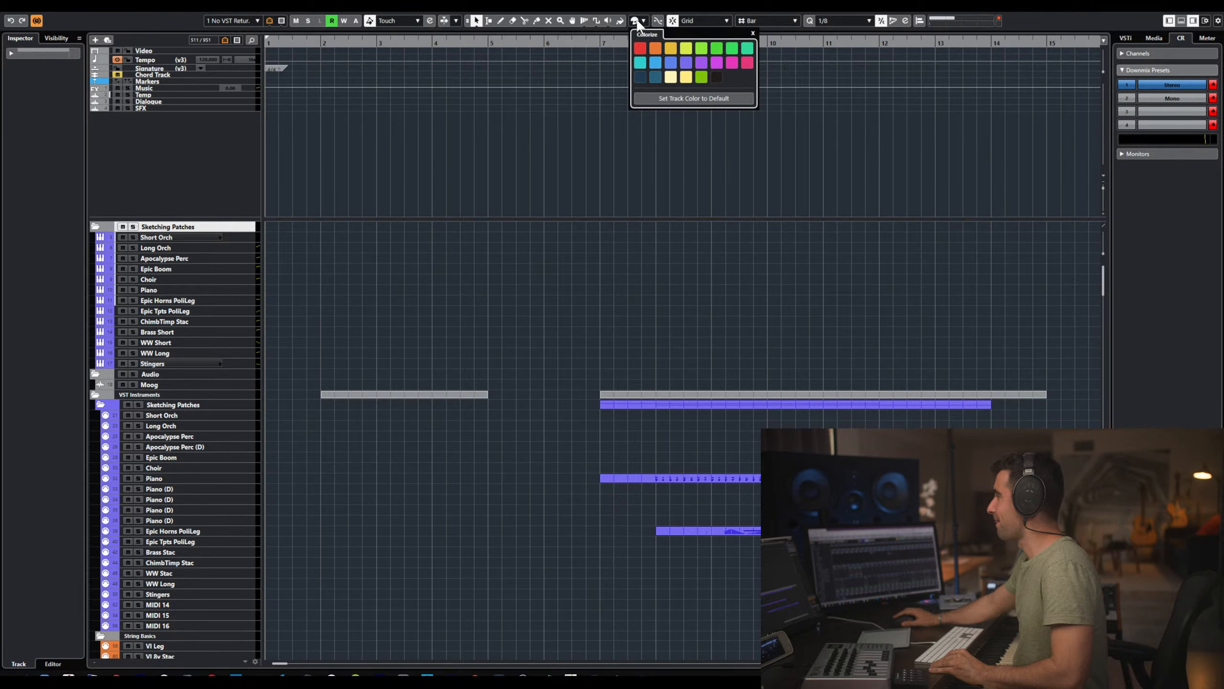
left_click(684, 62)
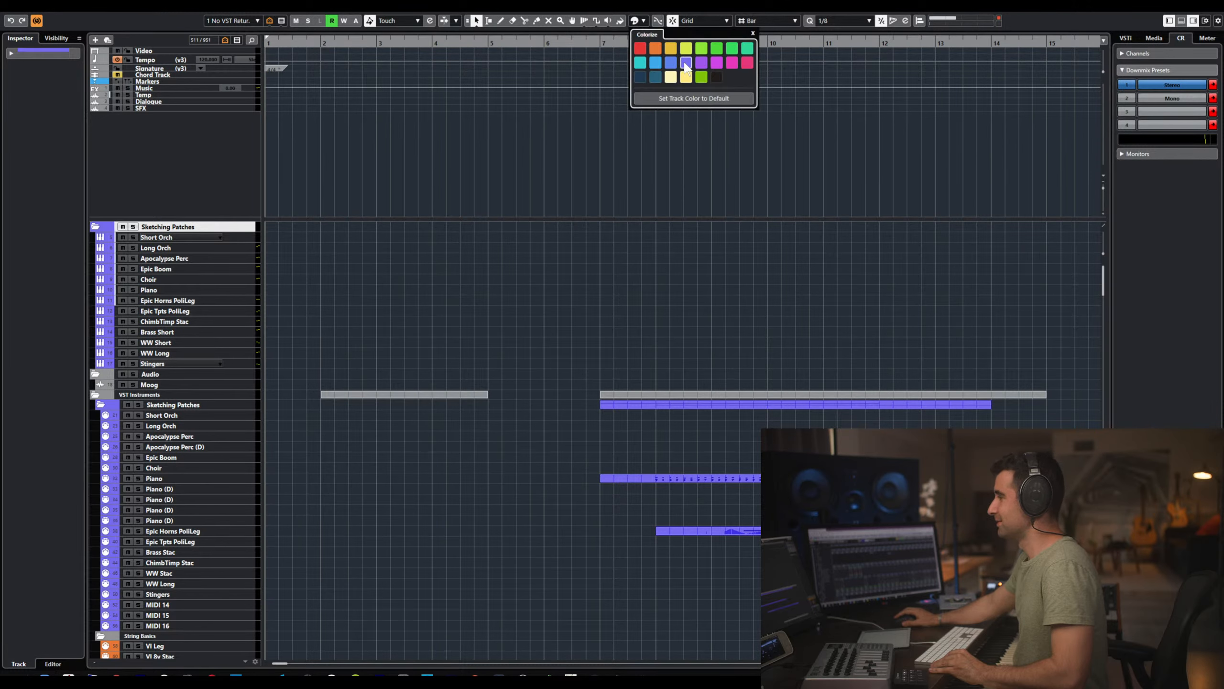
left_click(231, 234)
- Disable all the instrument tracks from Short Orch through Stingers in the new Sketching Patches folder
right_click(234, 226)
left_click(227, 236)
left_click(235, 236)
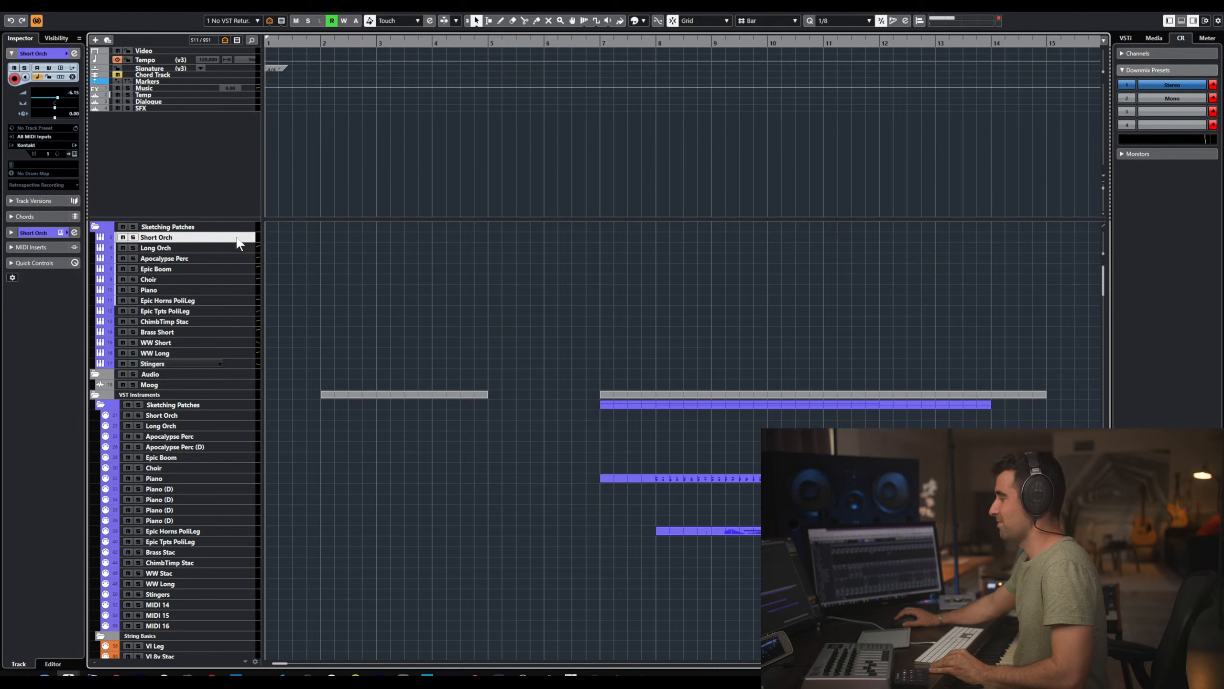
right_click(239, 239)
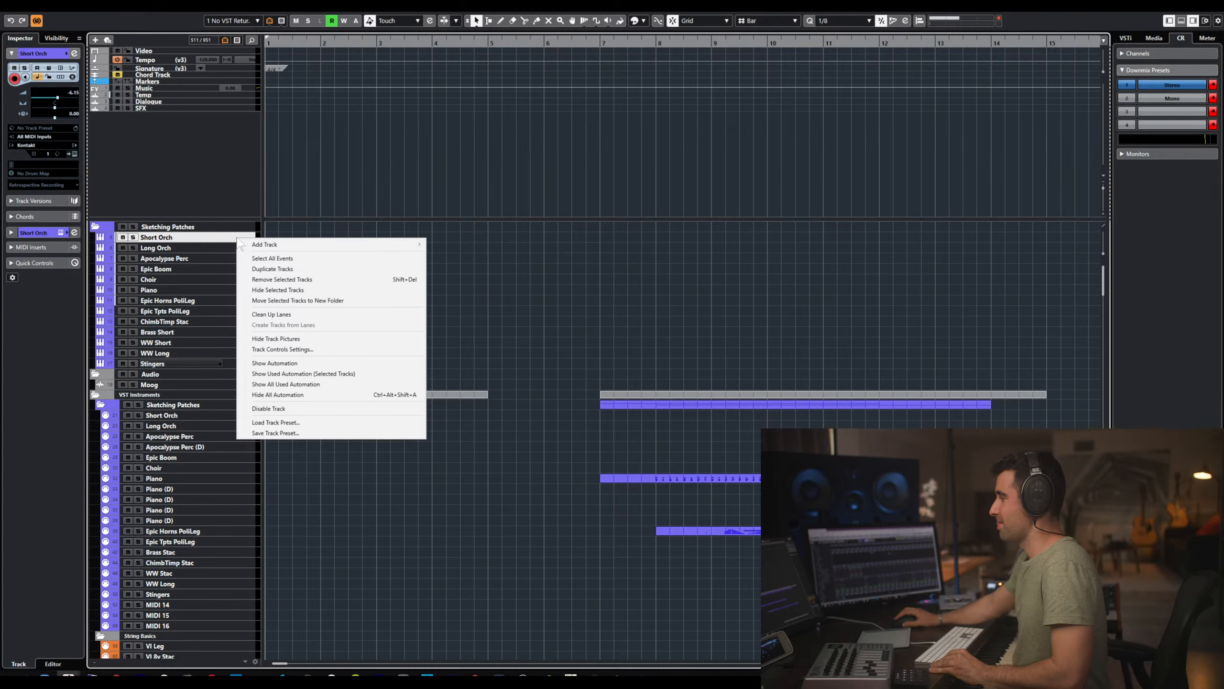
key("Escape")
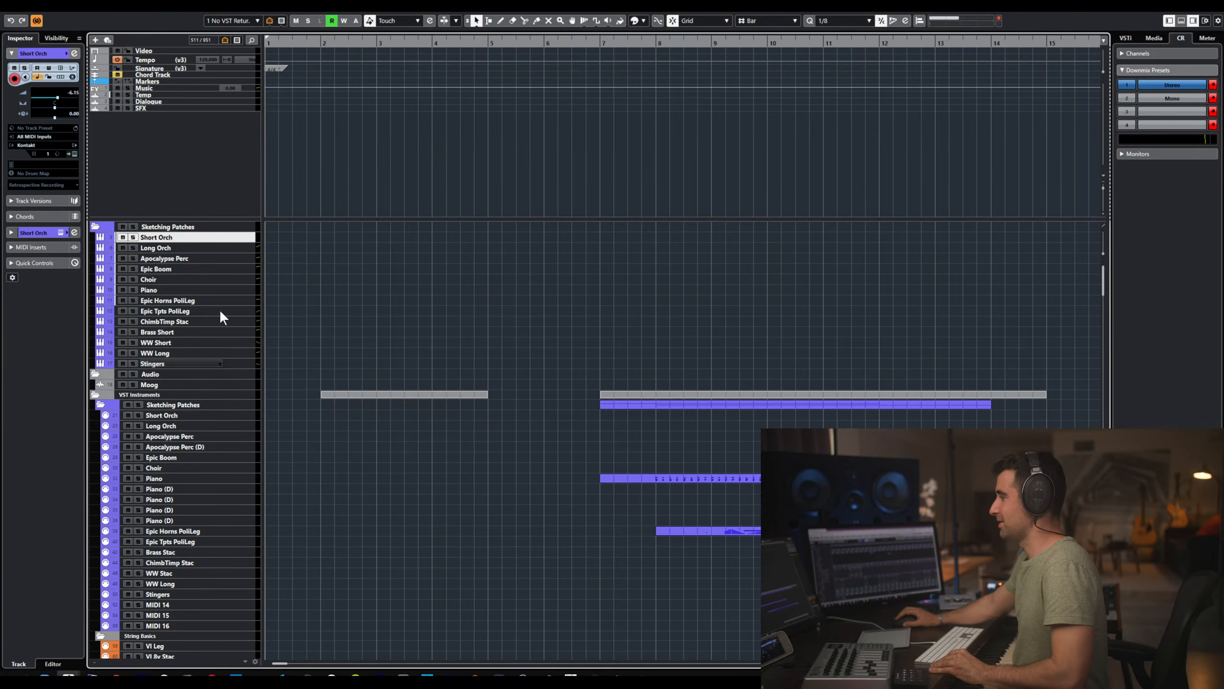
left_click(240, 360, "shift")
right_click(241, 367)
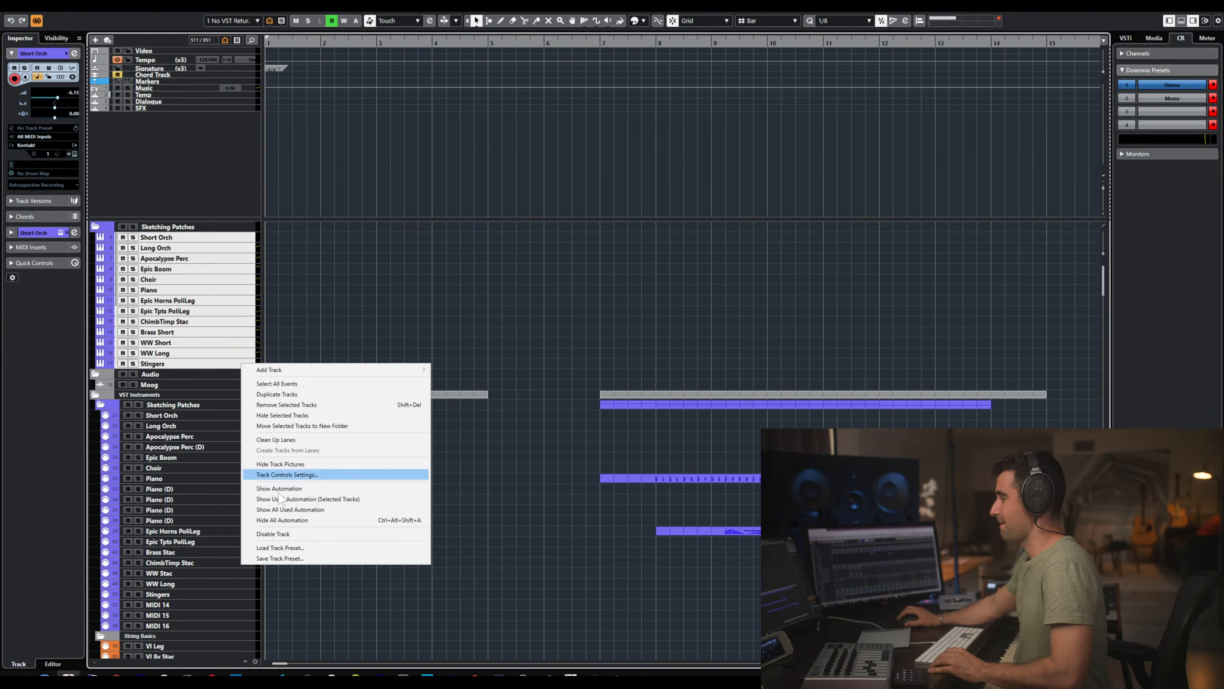
left_click(291, 533)
- Switch to Task Manager and check the computer's memory usage
key("alt+Tab")
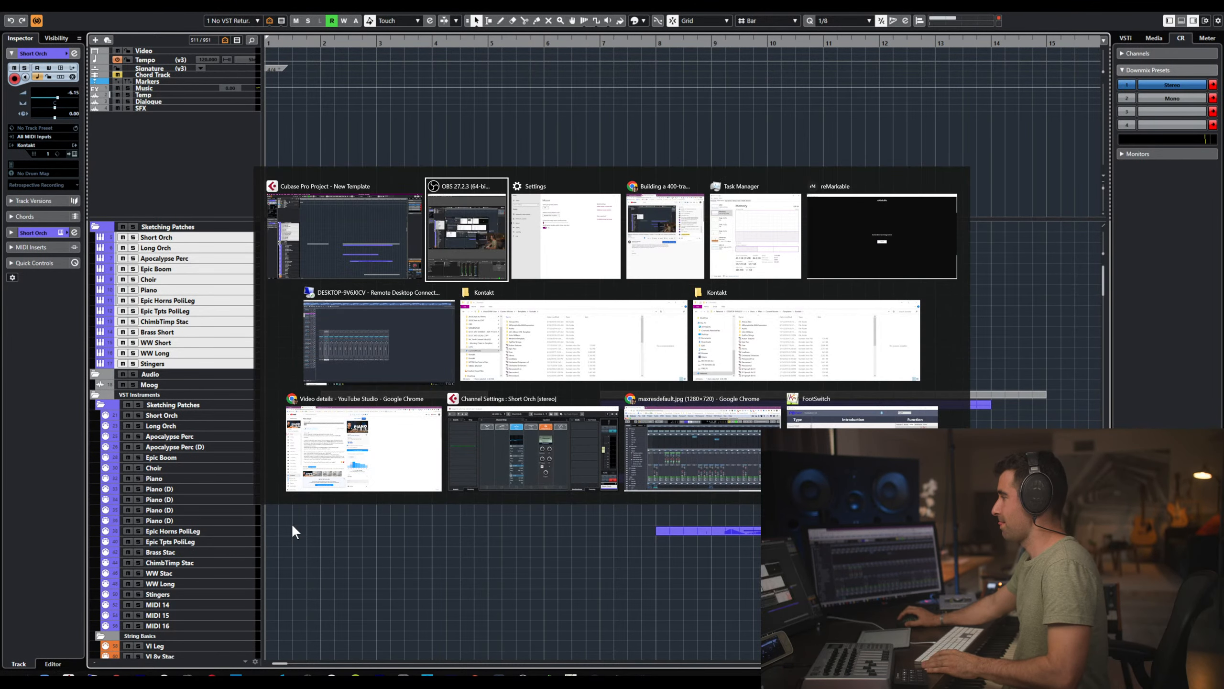
key("alt+Tab")
key("alt+Tab")
key("alt+Tab")
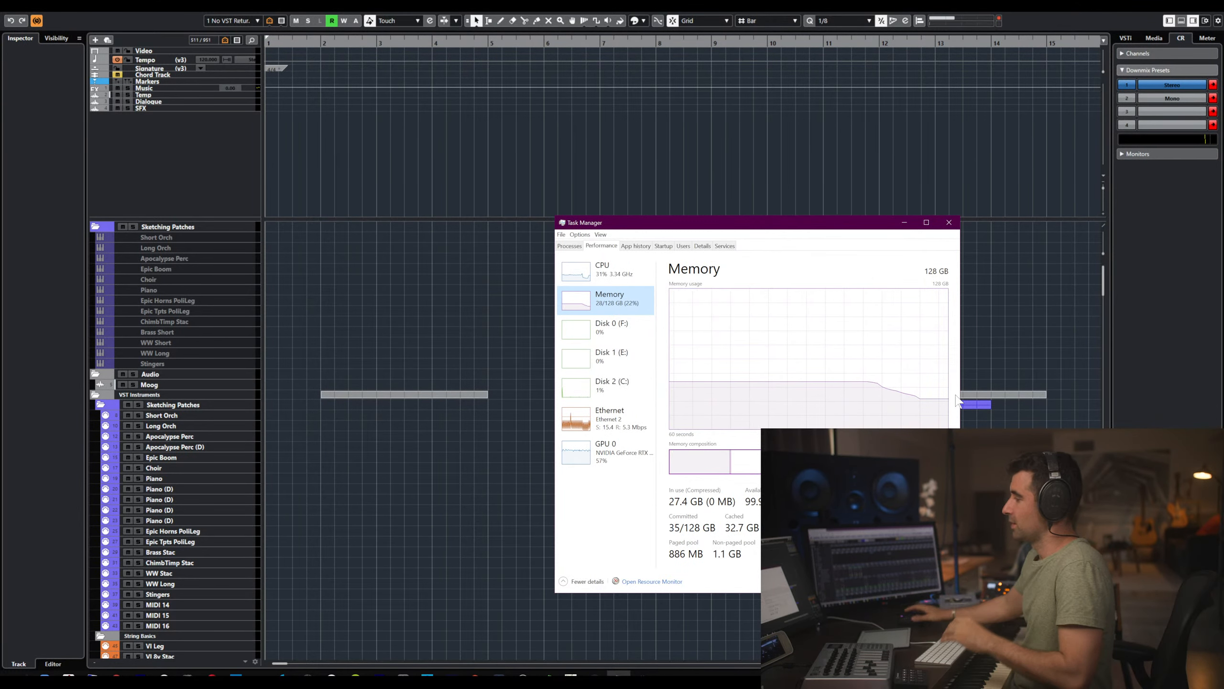
- Enable the Stingers track in the violet Sketching Patches folder and disable it again
left_click(191, 362)
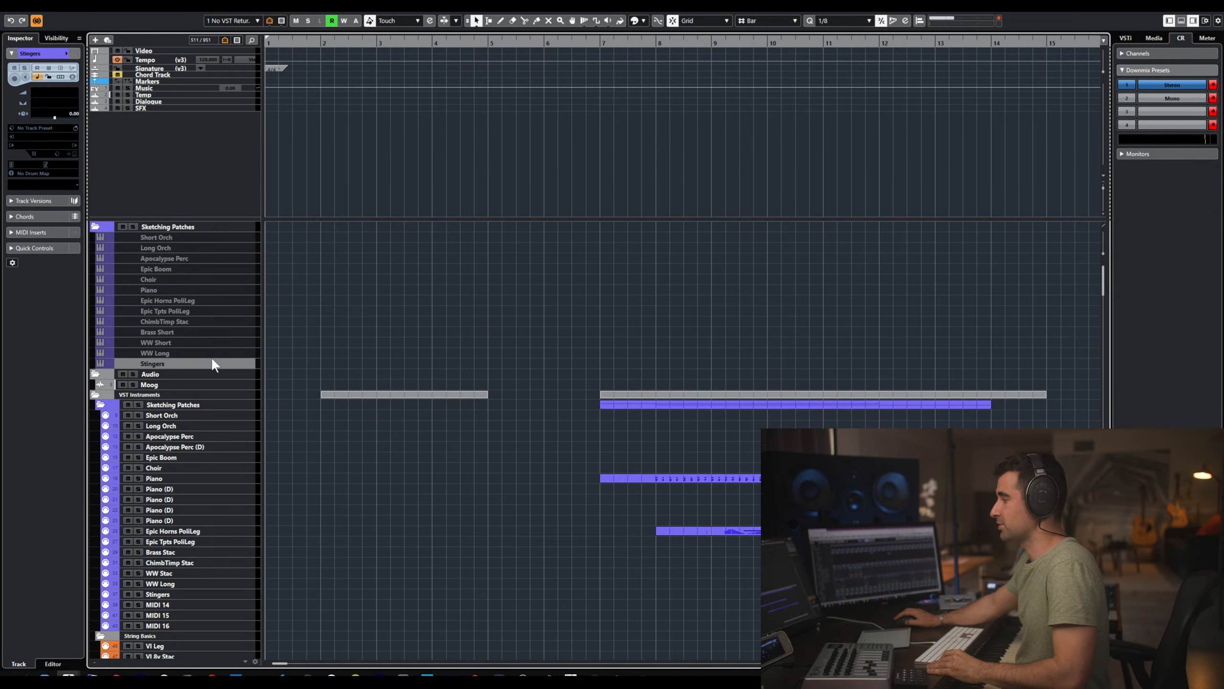
right_click(211, 361)
left_click(269, 528)
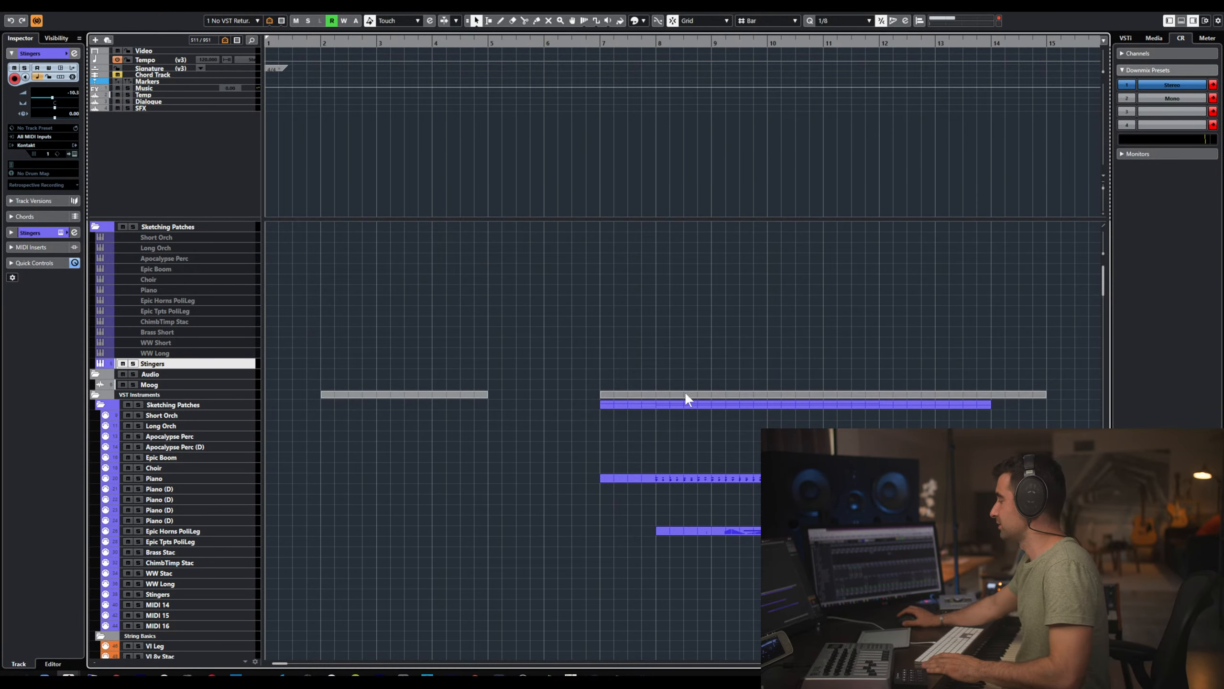
right_click(237, 363)
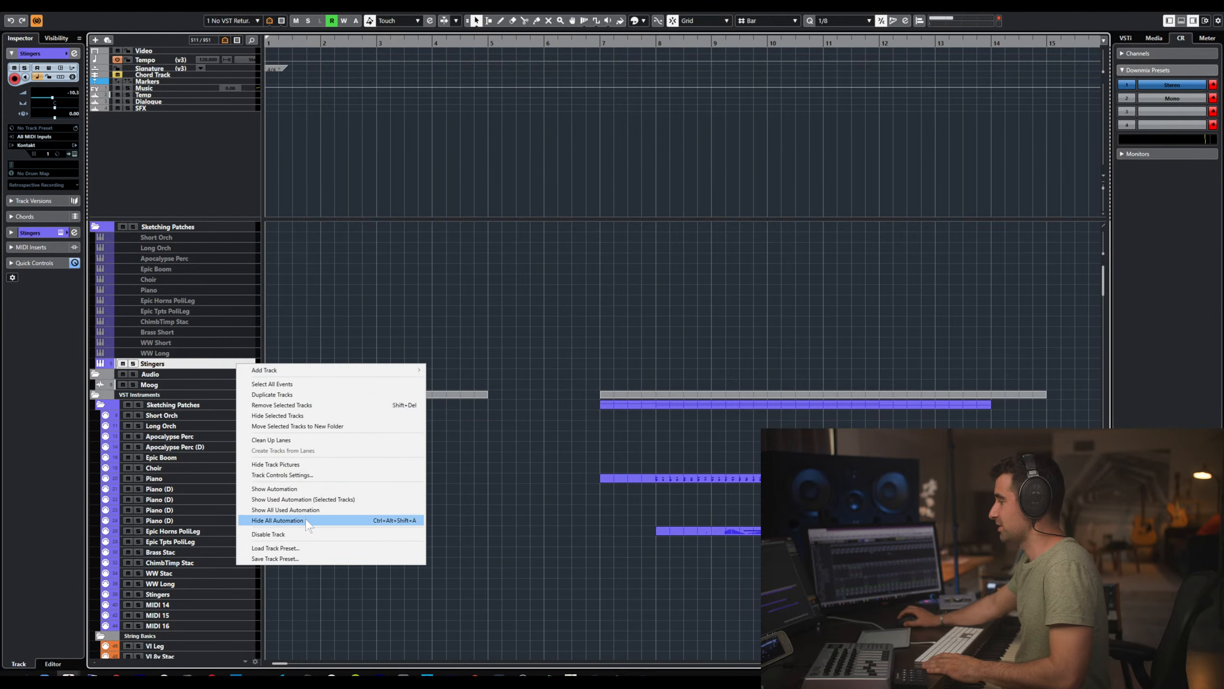
left_click(304, 533)
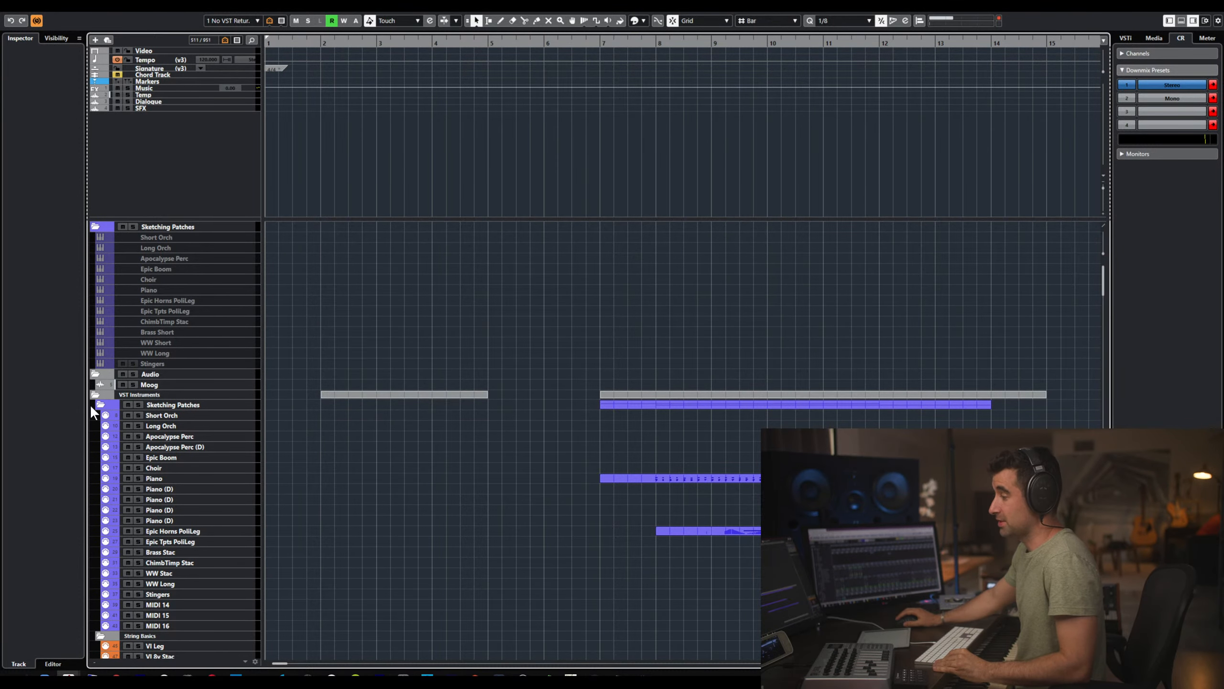
left_click(163, 405)
scroll(185, 419, "down", 20)
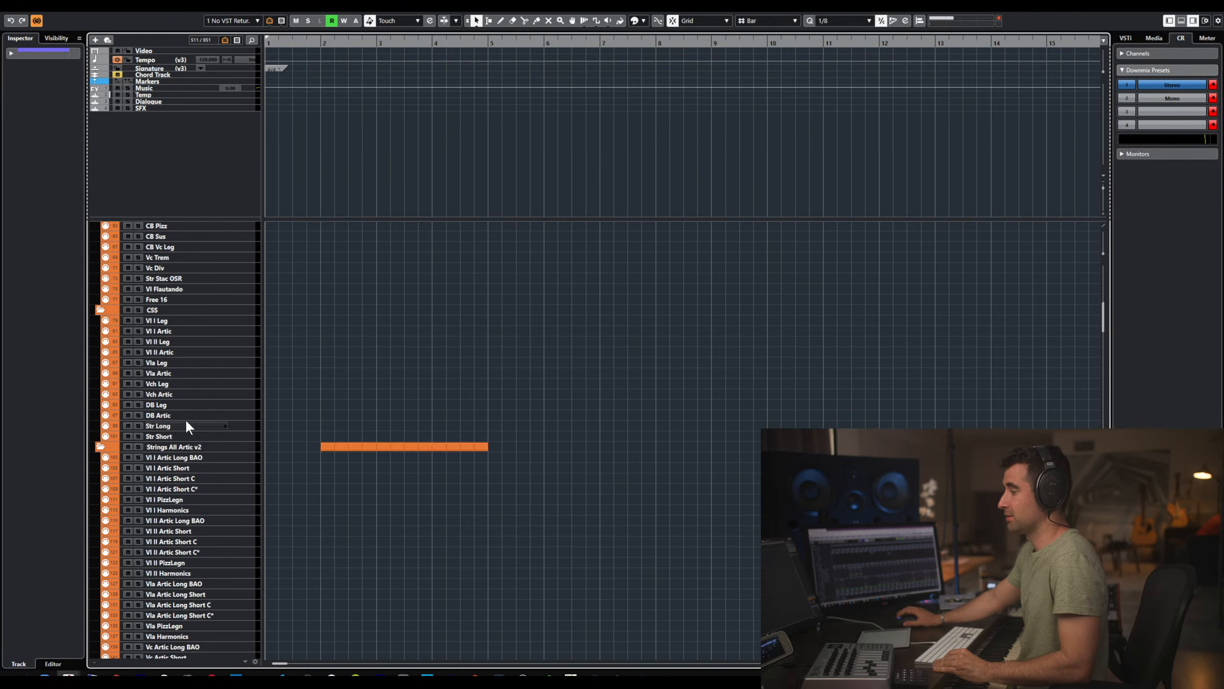
left_click(201, 452, "shift")
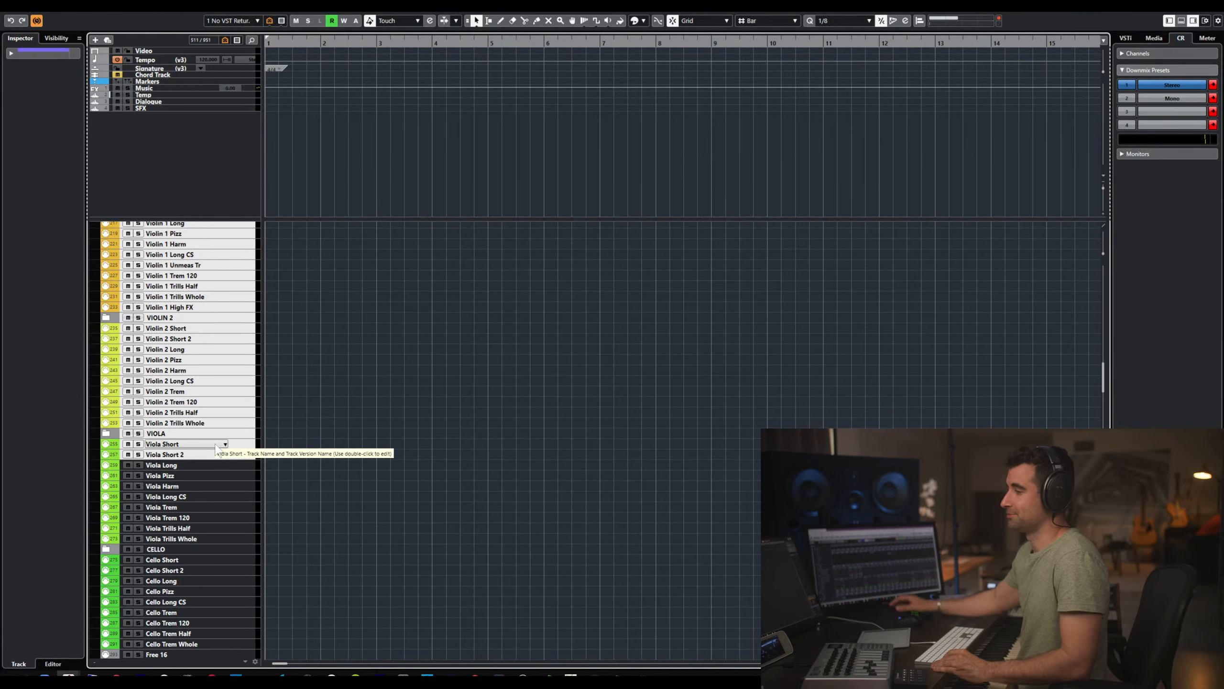
scroll(180, 384, "up", 20)
scroll(179, 385, "up", 15)
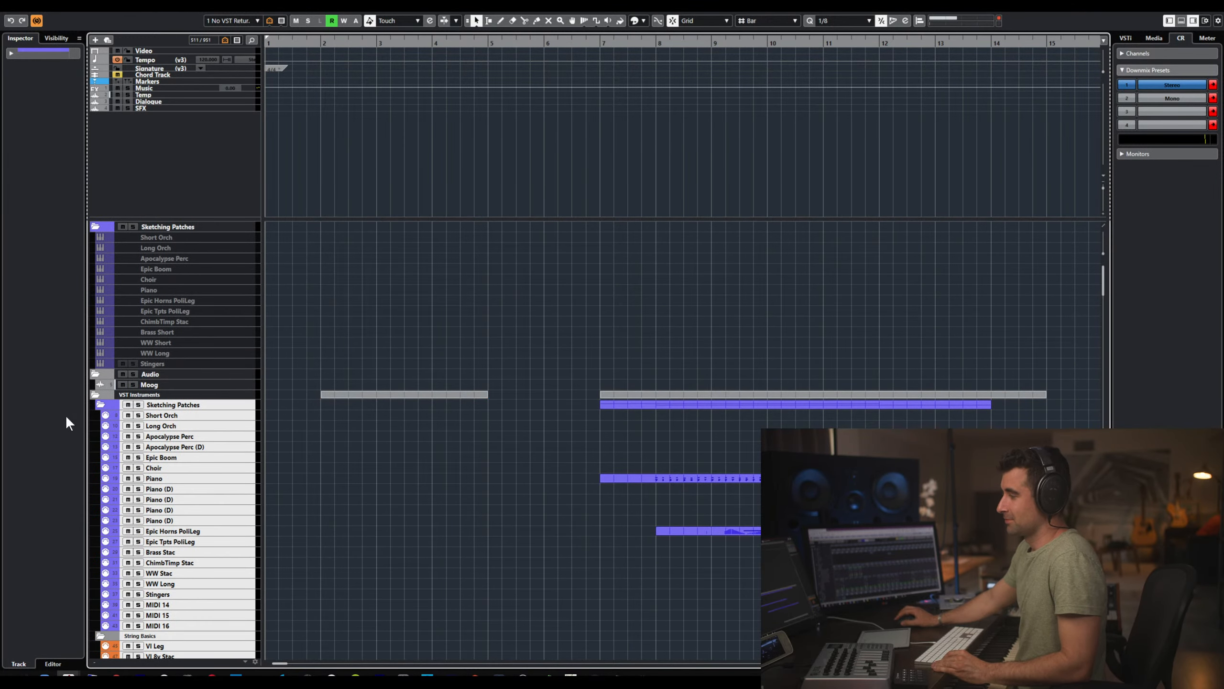
- Collapse the old Sketching Patches folder under VST Instruments, select the VI Leg track and look over the string tracks
left_click(101, 406)
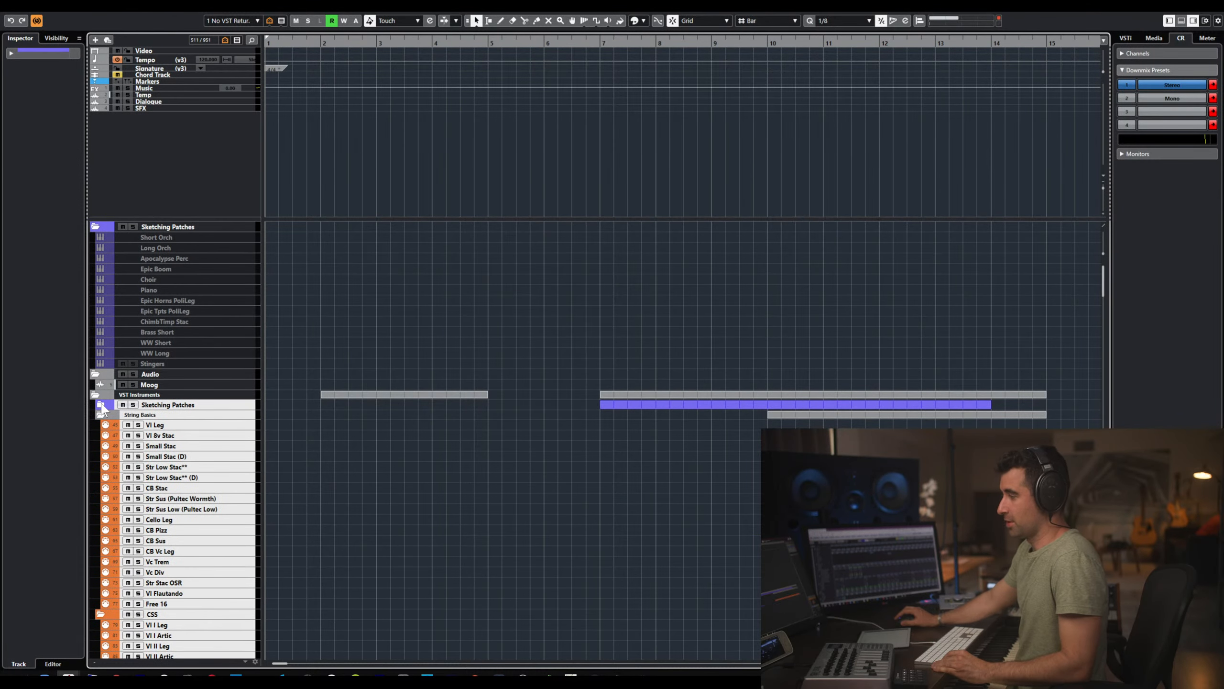
left_click(210, 427)
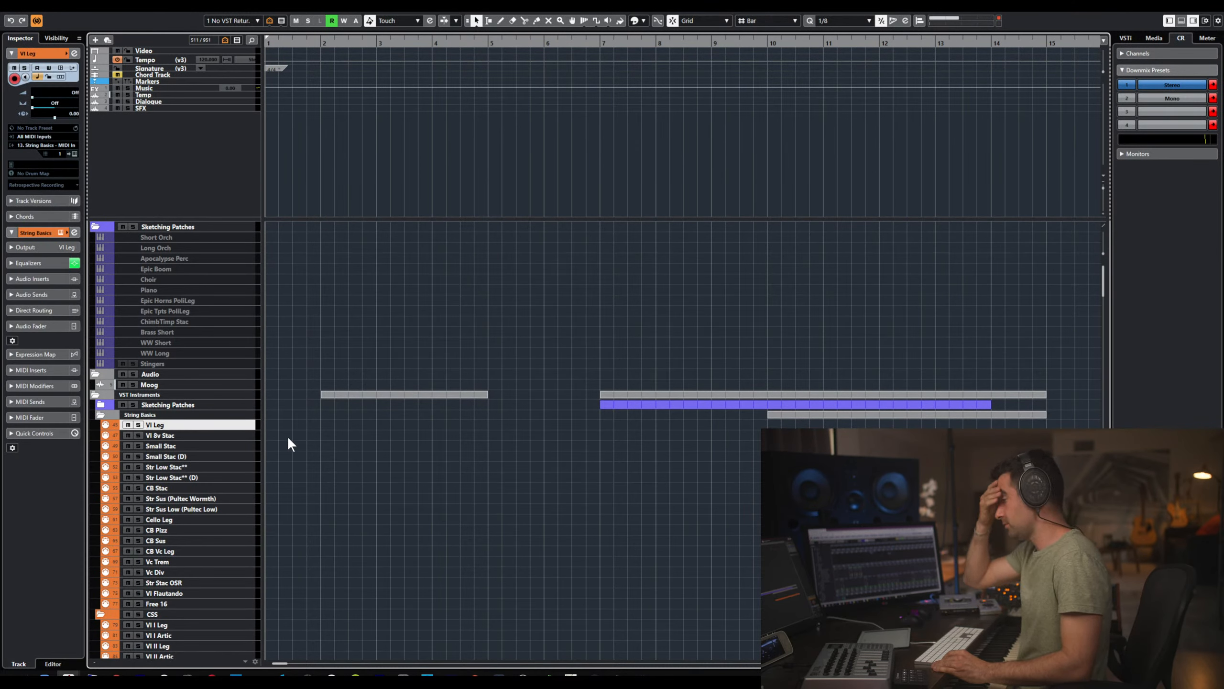
scroll(226, 580, "down", 12)
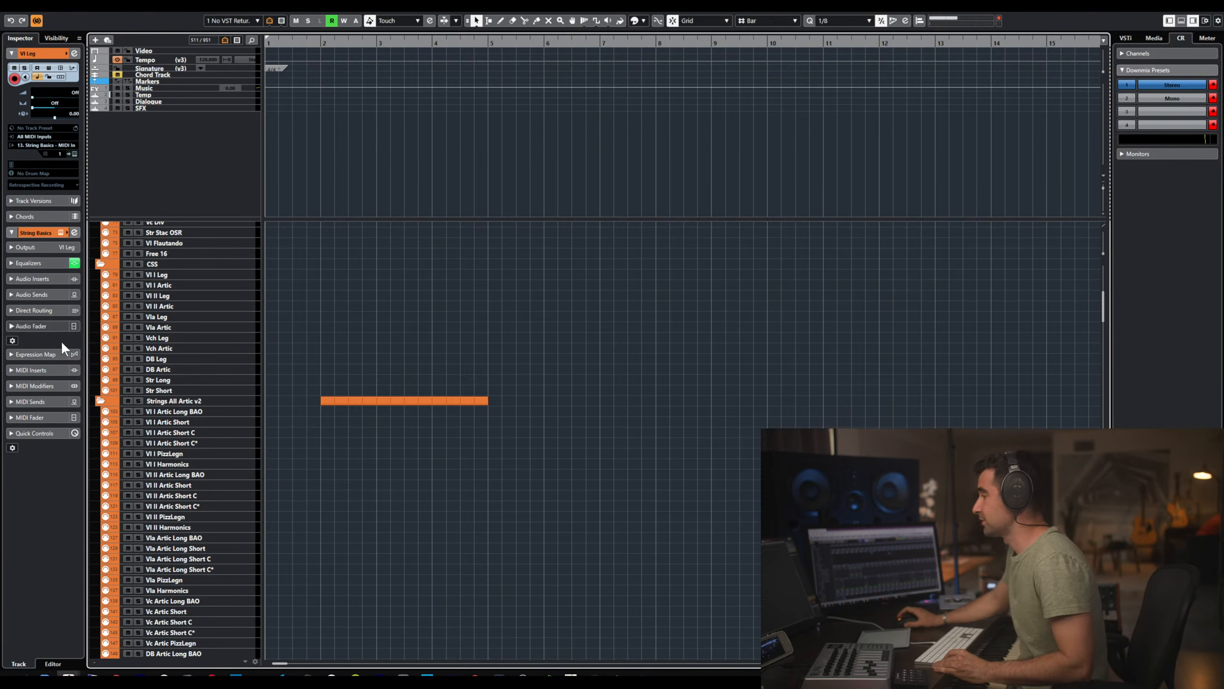
scroll(219, 360, "up", 11)
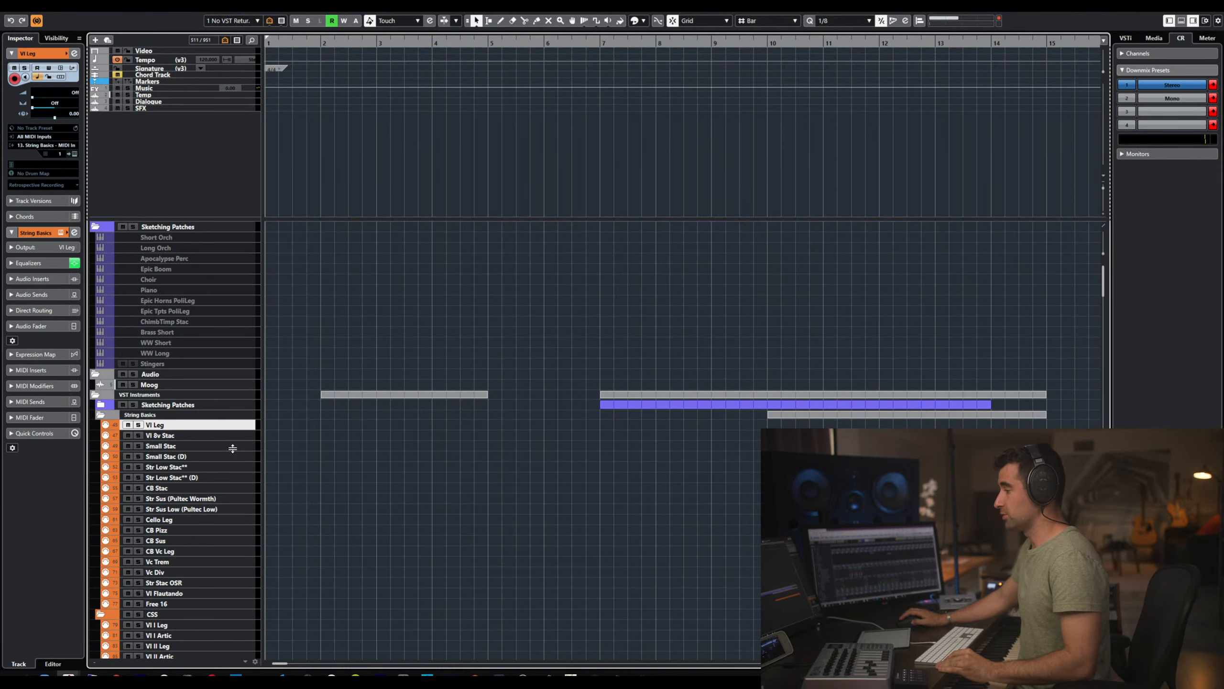
- Switch to Vienna Ensemble Pro on the remote desktop, open the Kontakt of the String Basics VI Leg channel, and minimise all its instruments
key("alt+Tab")
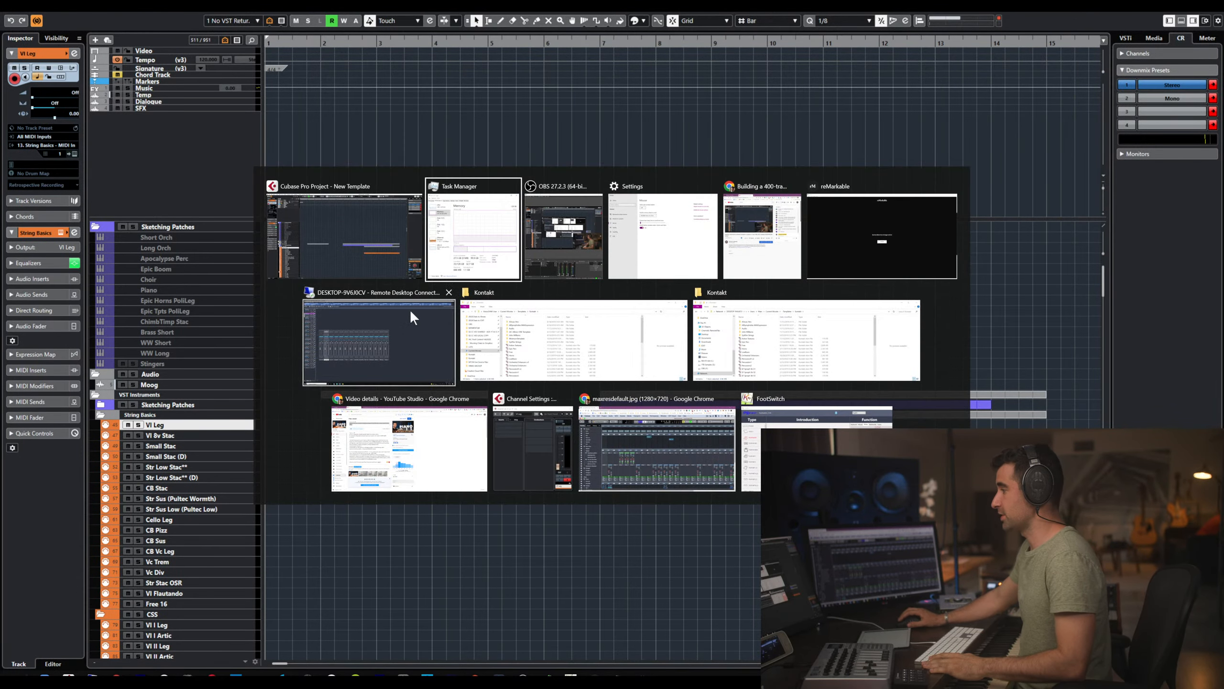
left_click(408, 328)
key("alt+Tab")
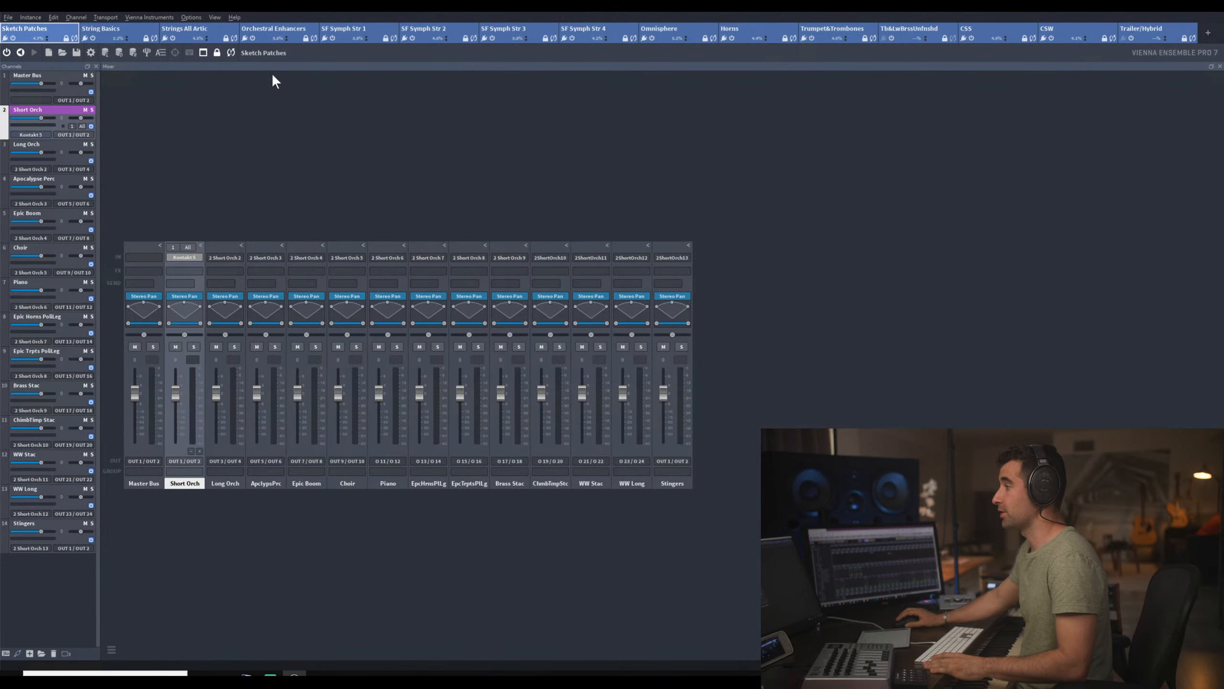
left_click(99, 27)
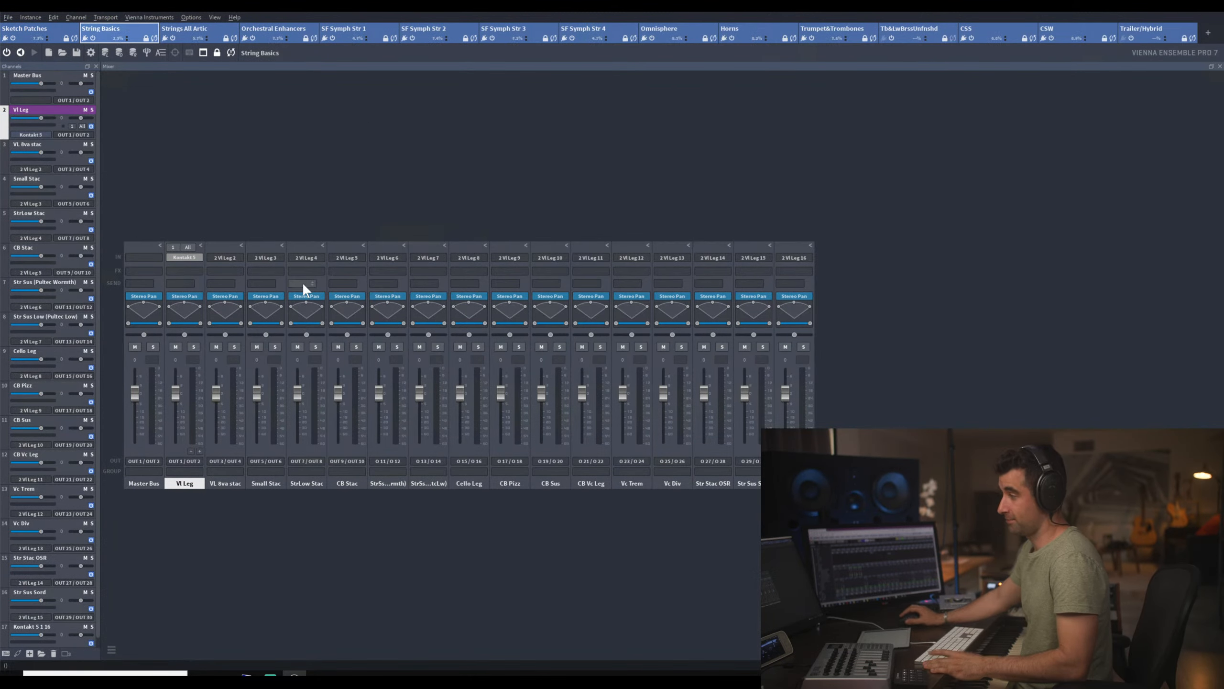
double_click(184, 257)
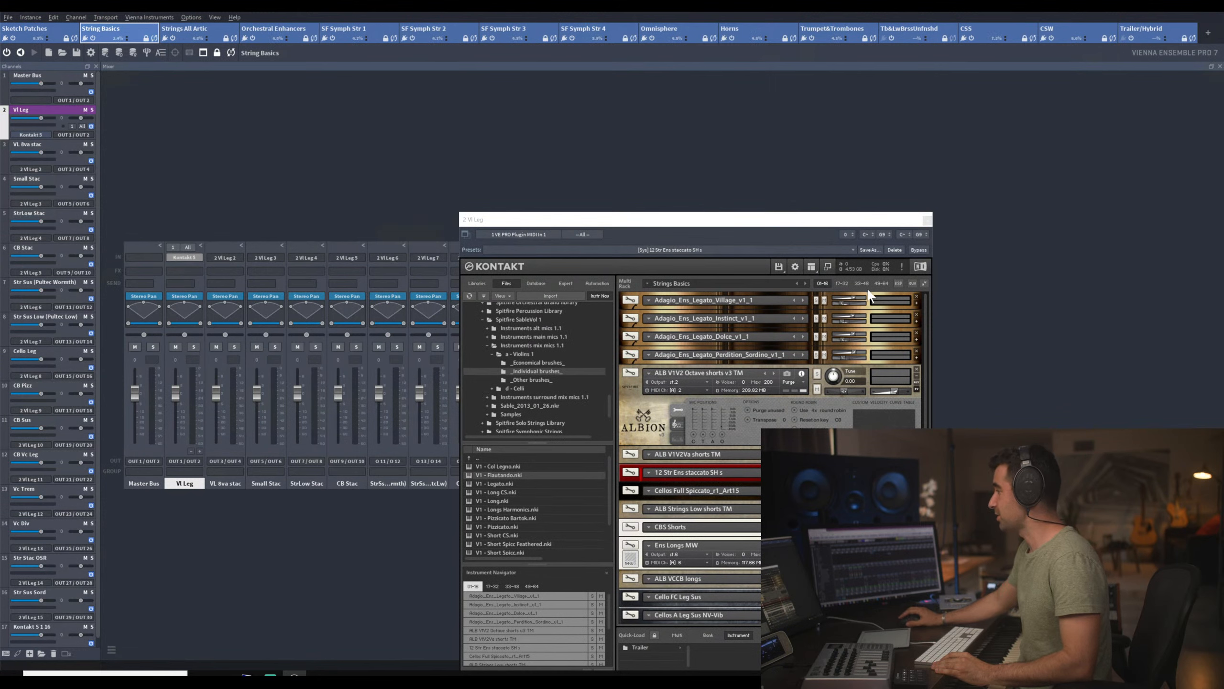
left_click(924, 283)
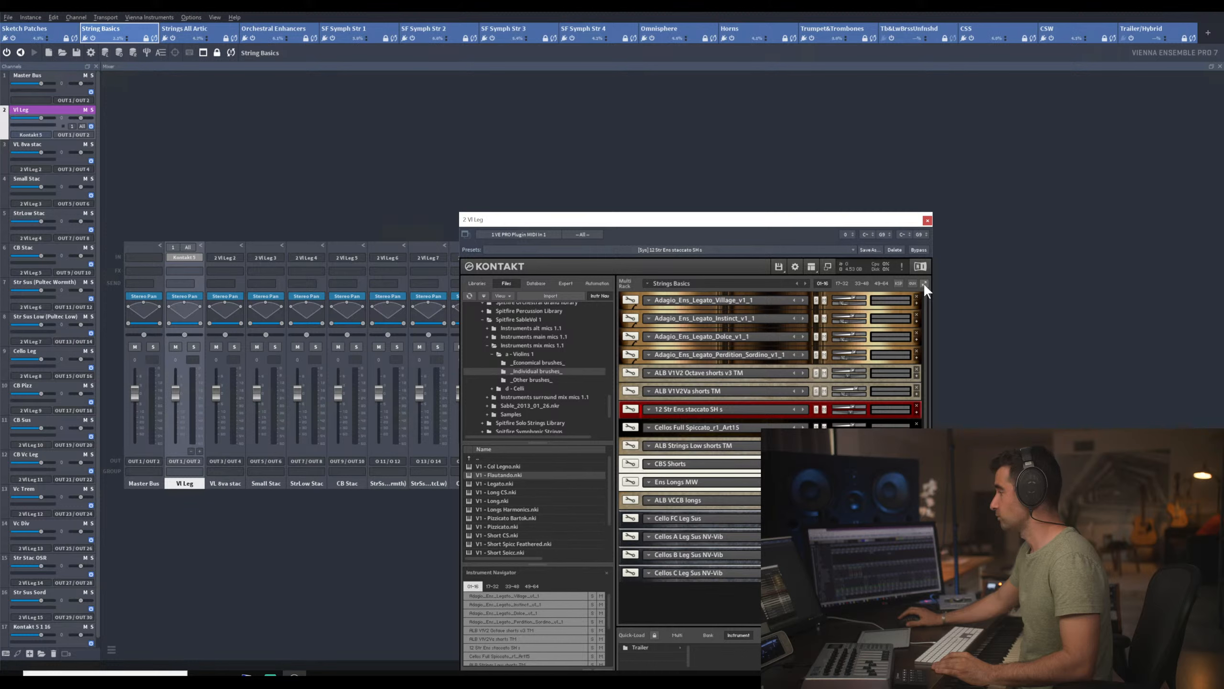
- Save the Kontakt multi as Strings Basics v2 in the Kontakt templates folder
left_click(778, 266)
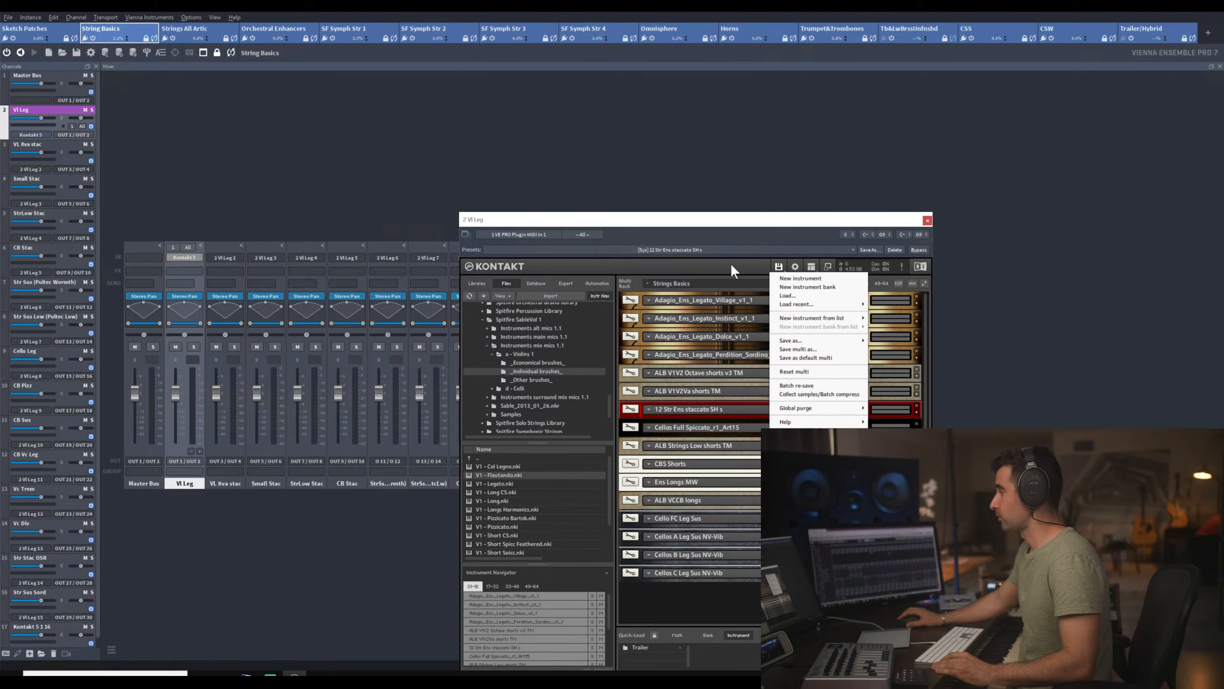
mouse_move(831, 306)
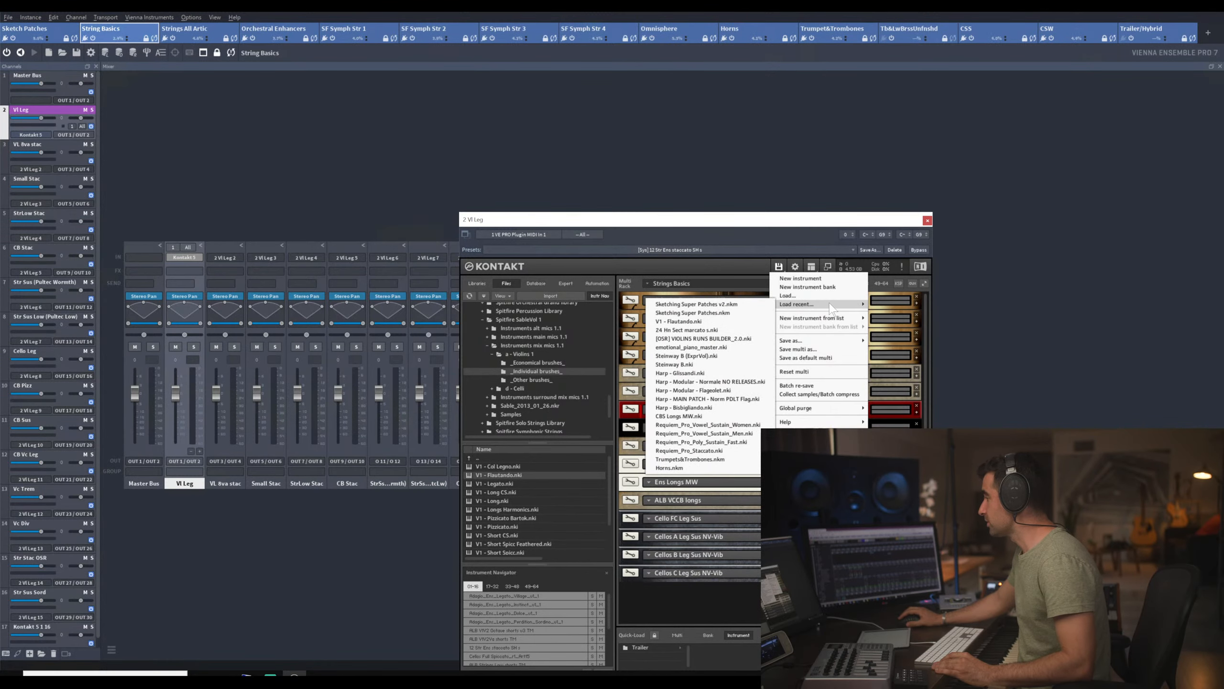
mouse_move(814, 343)
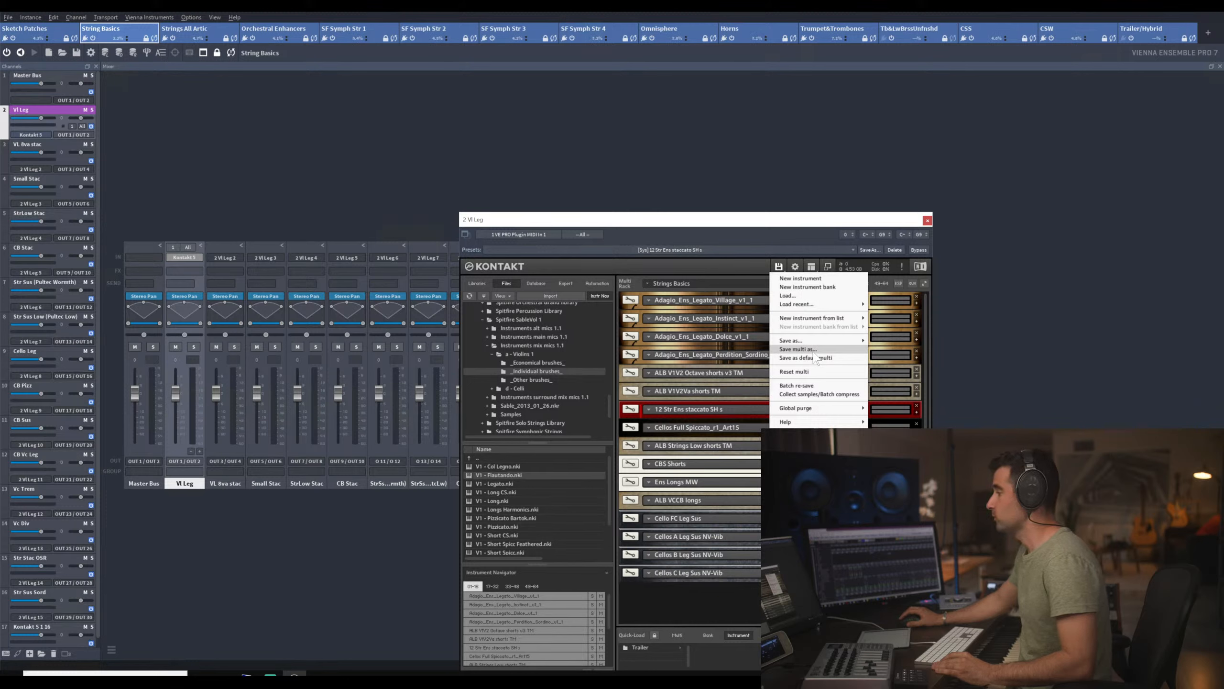
left_click(843, 351)
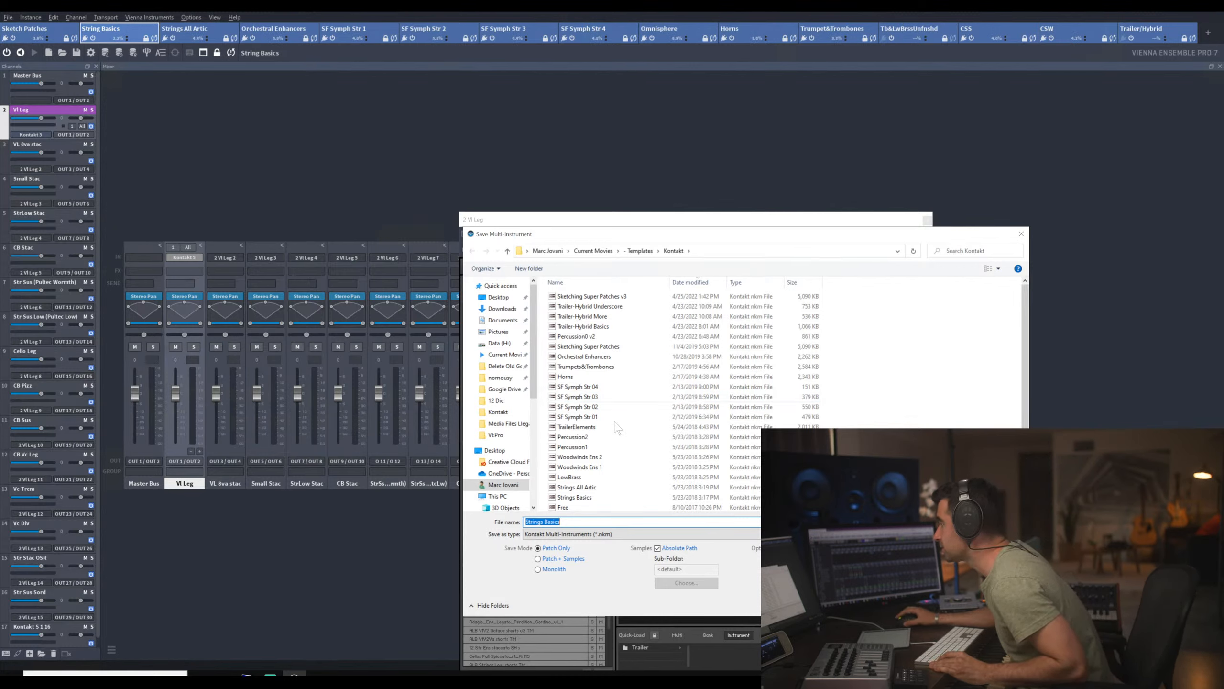
left_click(622, 282)
scroll(622, 386, "down", 2)
left_click(593, 522)
type("v3")
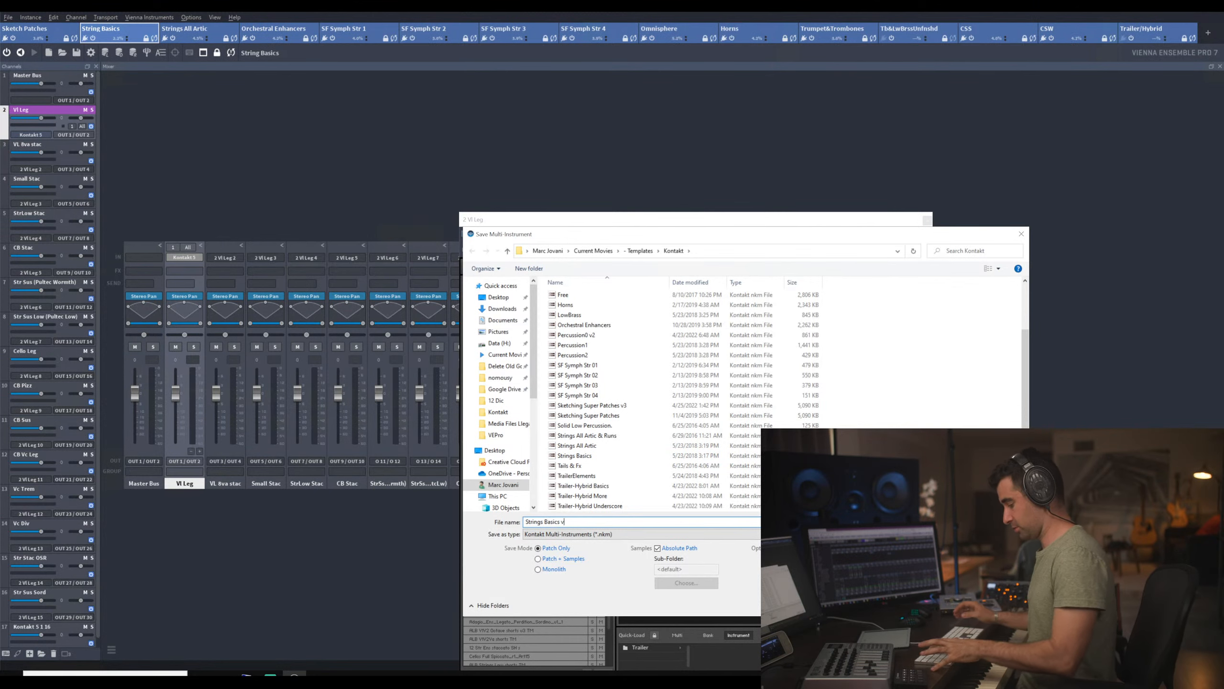
key("Return")
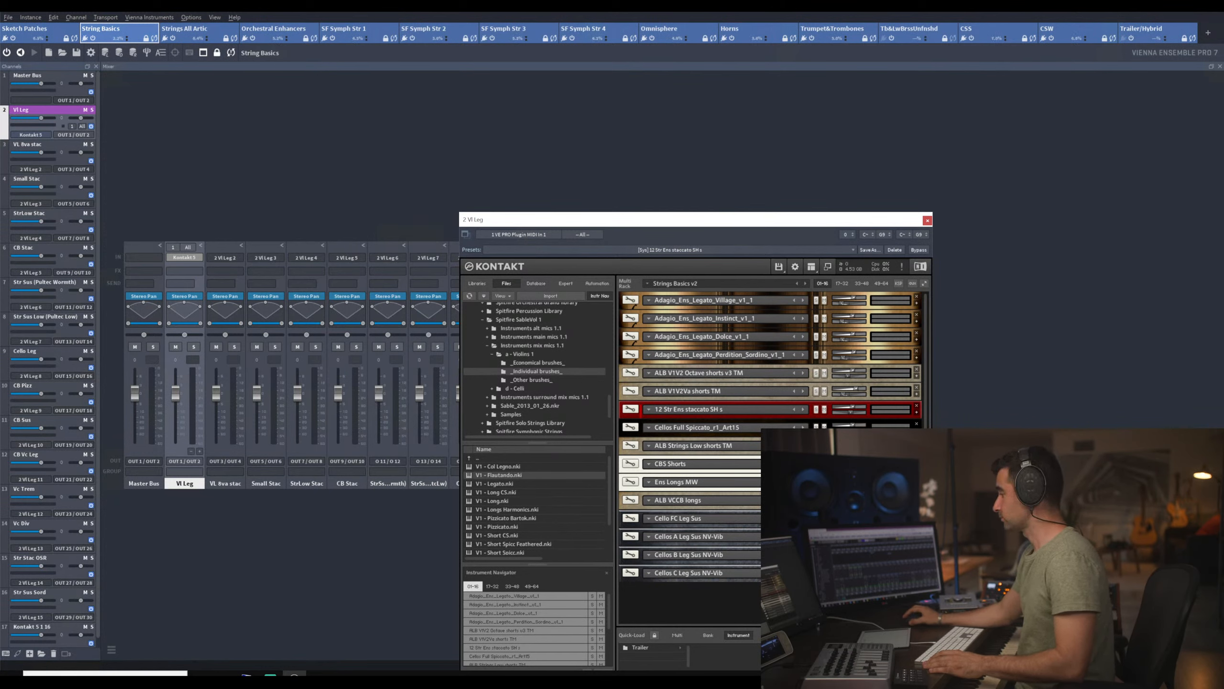
- Switch to the two Kontakt folder windows and copy Strings Basics v2 from the network folder to the local Kontakt templates folder
key("alt+Tab")
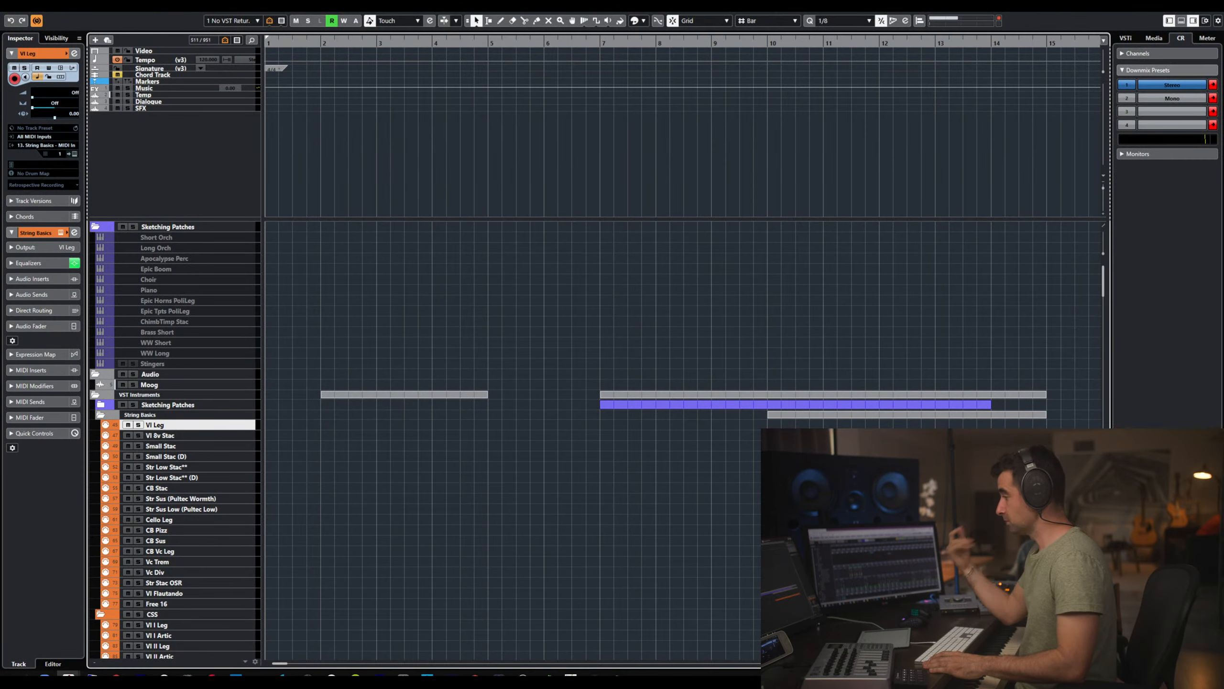
key("alt+Tab")
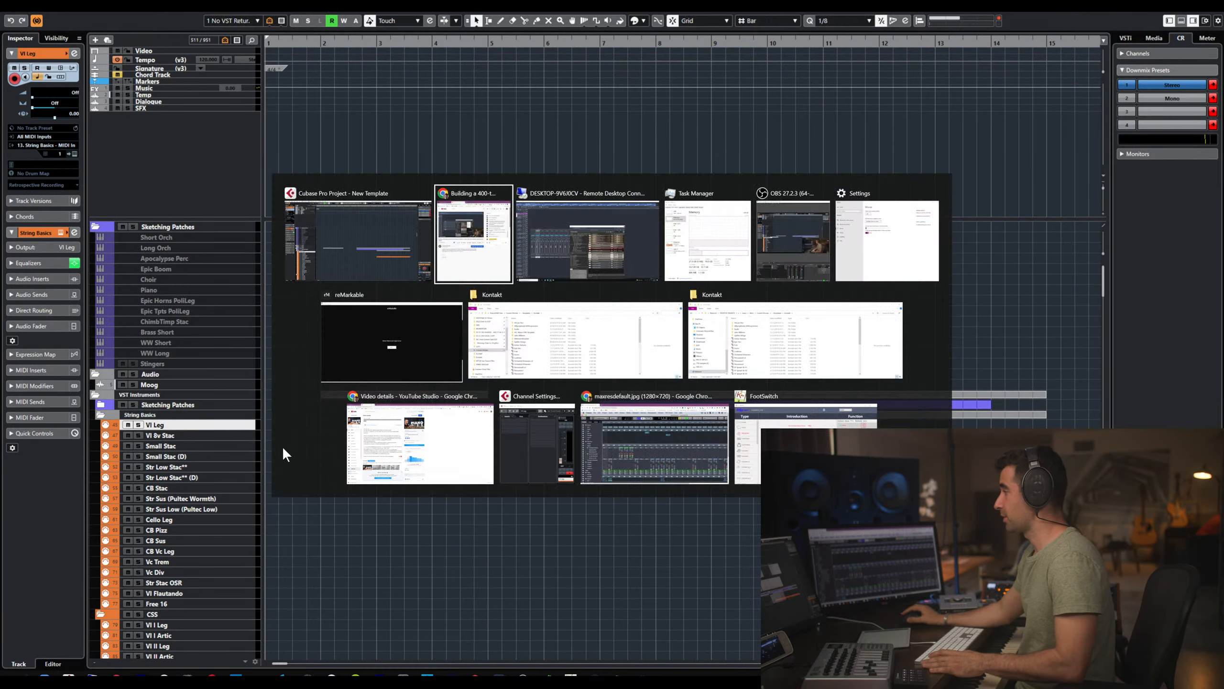
left_click(641, 333)
key("alt+Tab")
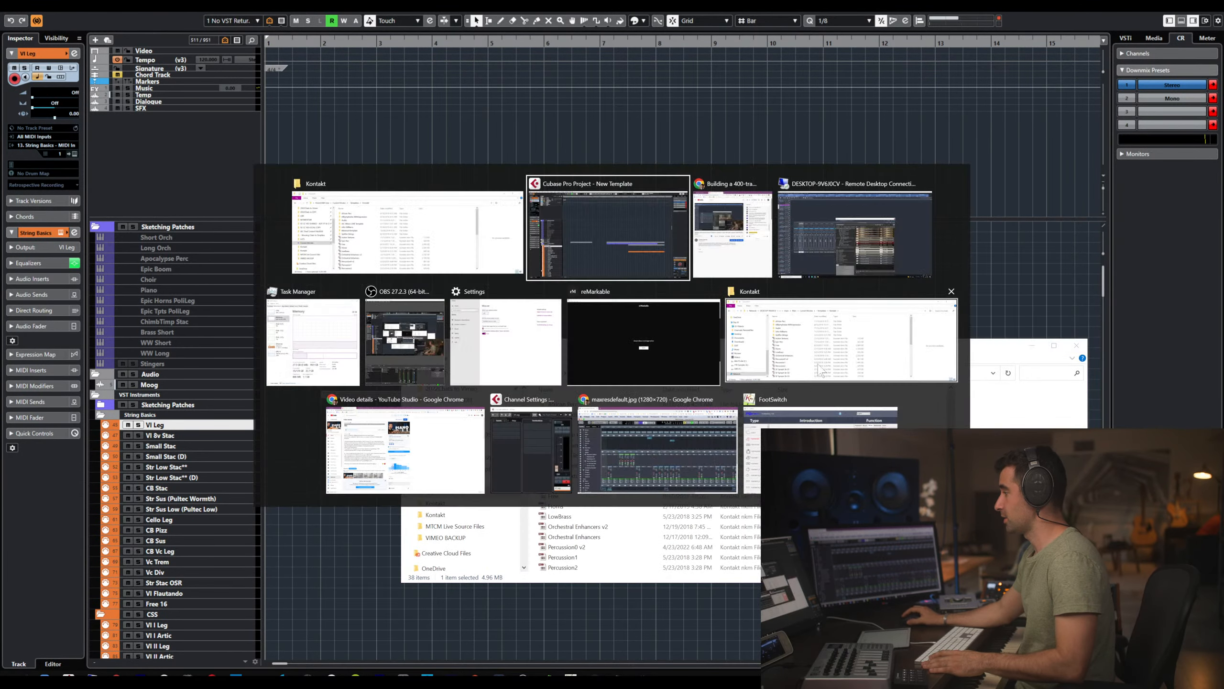
left_click(821, 371)
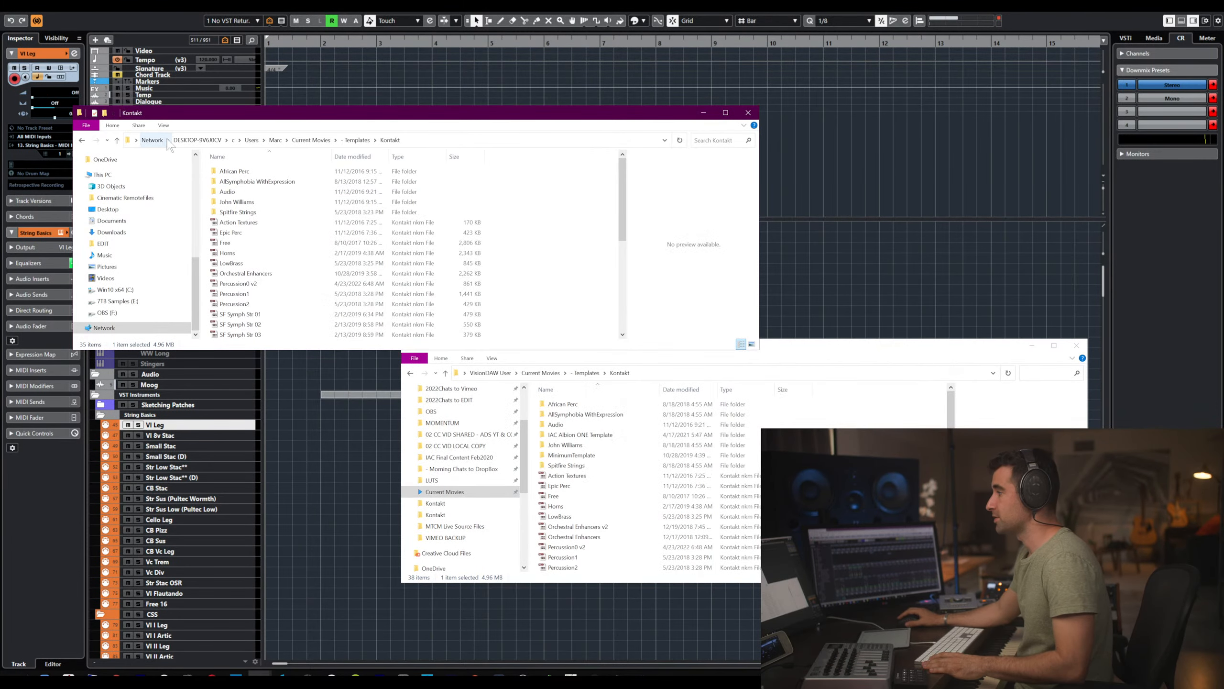
left_click(236, 293)
scroll(256, 299, "down", 3)
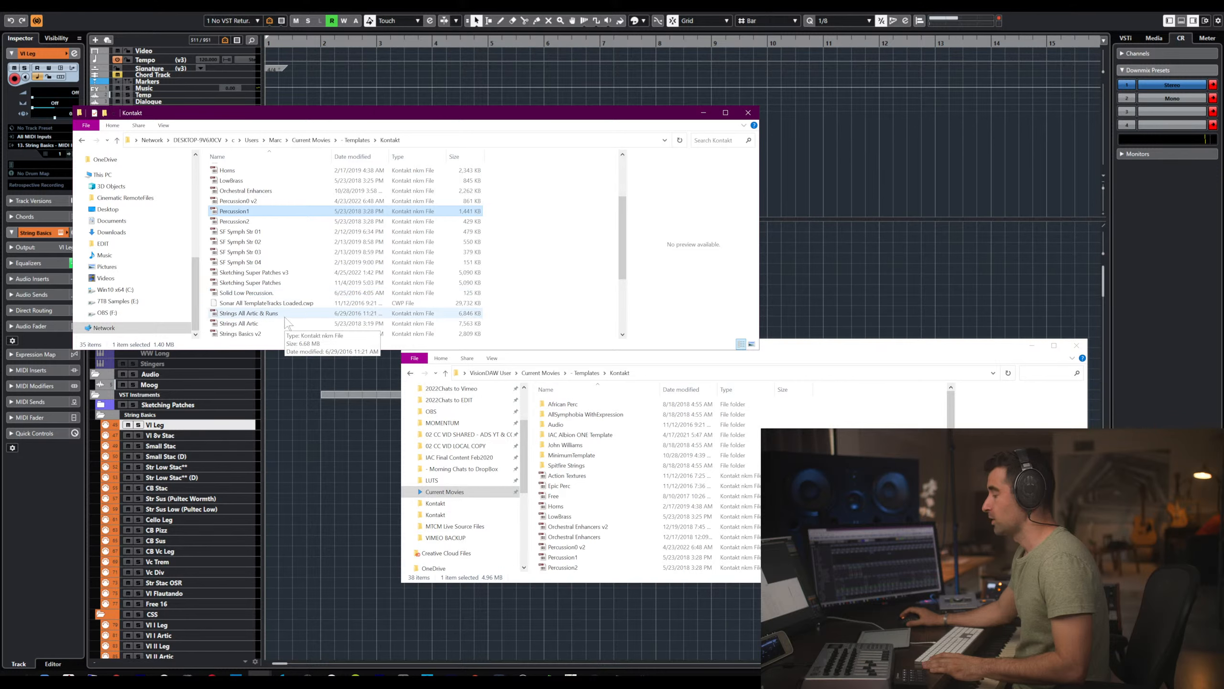
left_click(279, 334)
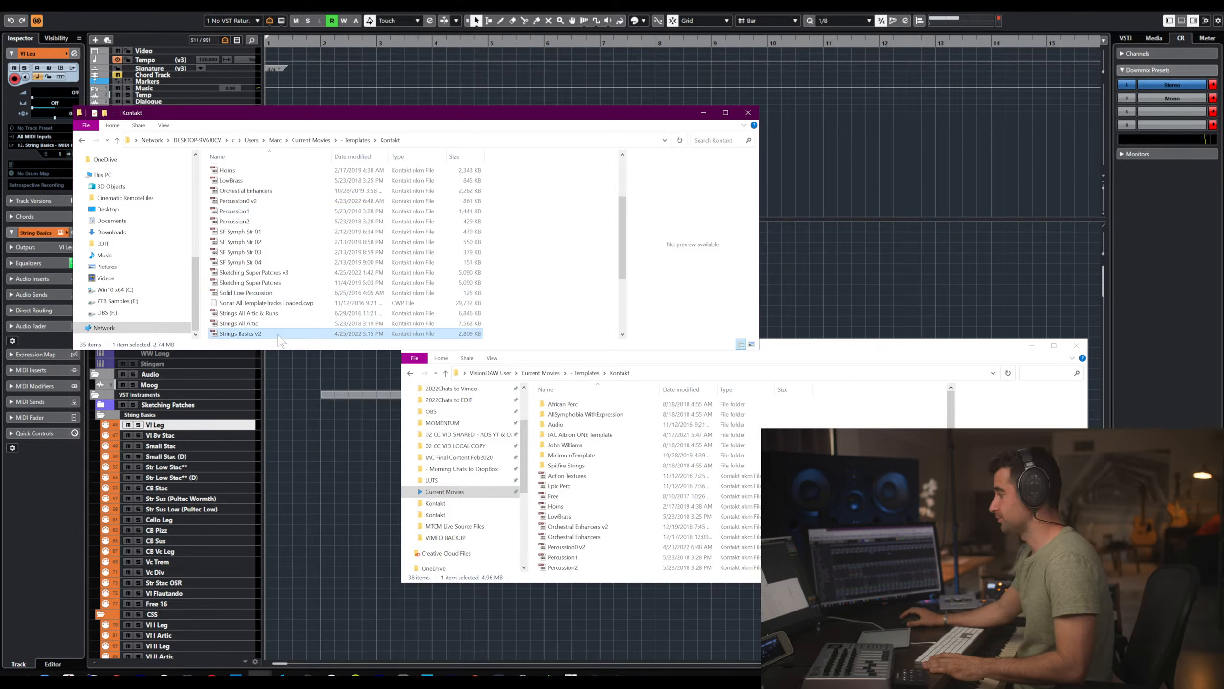
left_click_drag(279, 336, 639, 487)
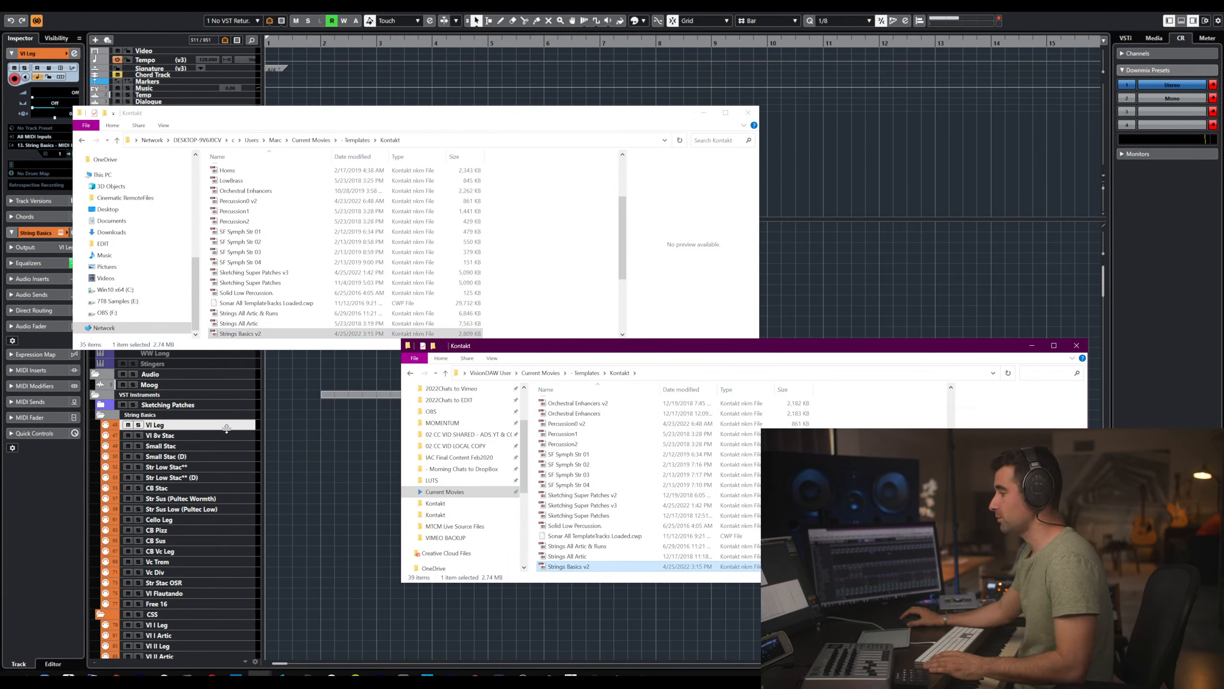
- Return to the Cubase project, add a Kontakt instrument track and place it above the violet Sketching Patches folder
left_click(199, 364)
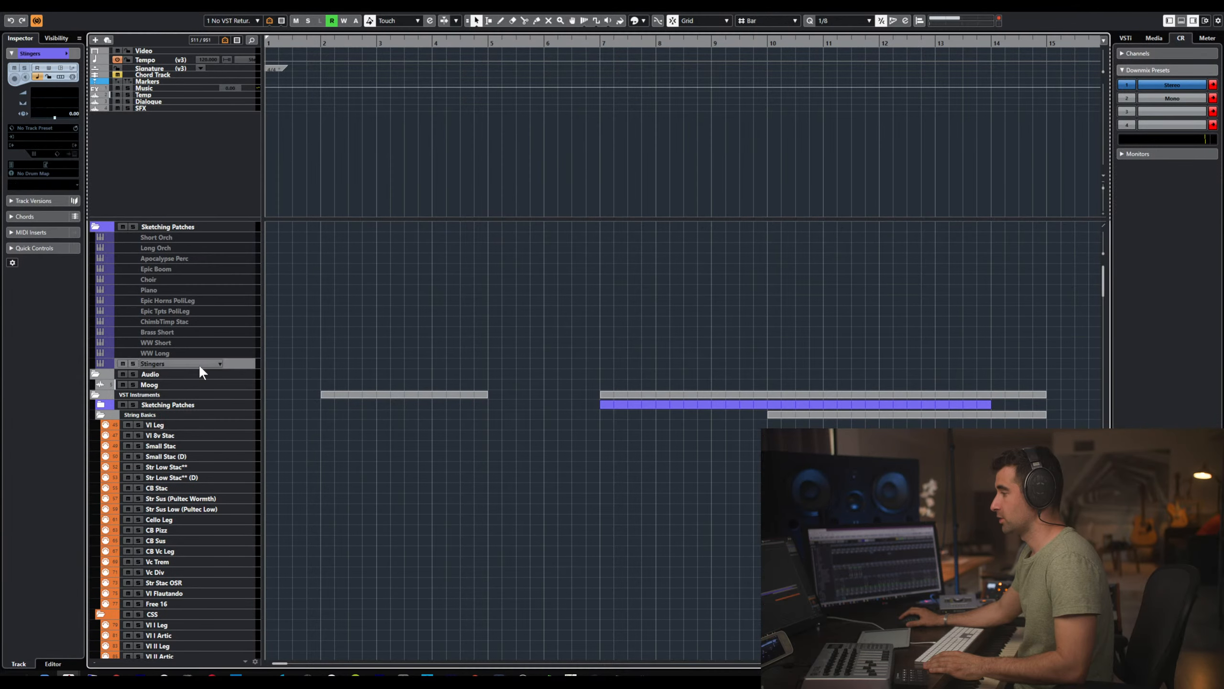
right_click(185, 425)
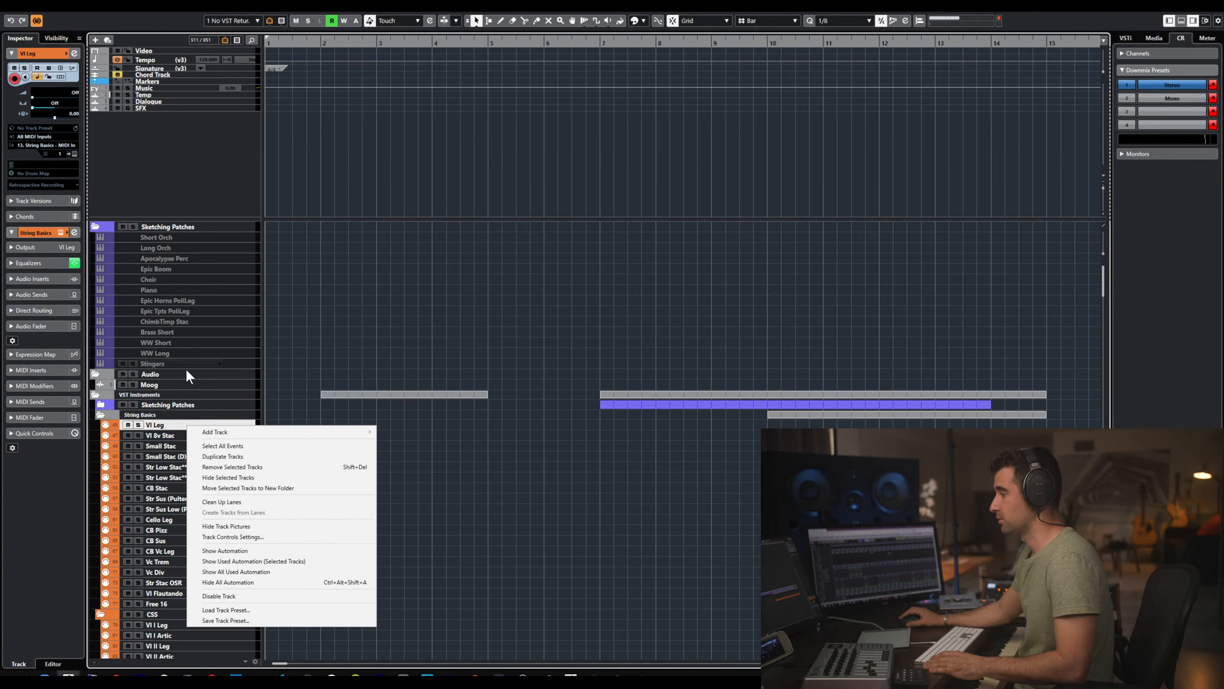
left_click(197, 333)
right_click(197, 333)
mouse_move(269, 341)
left_click(417, 352)
key("Return")
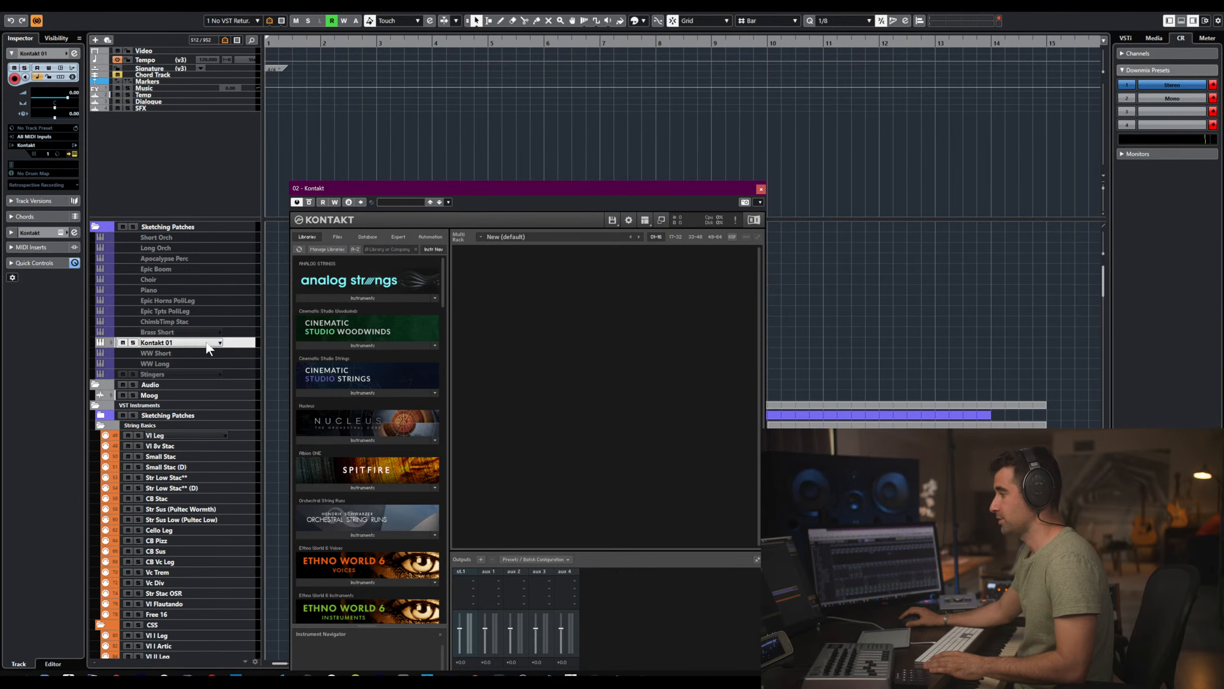
mouse_move(207, 346)
left_mouse_down()
mouse_move(203, 386)
mouse_move(111, 377)
mouse_move(129, 227)
left_mouse_up()
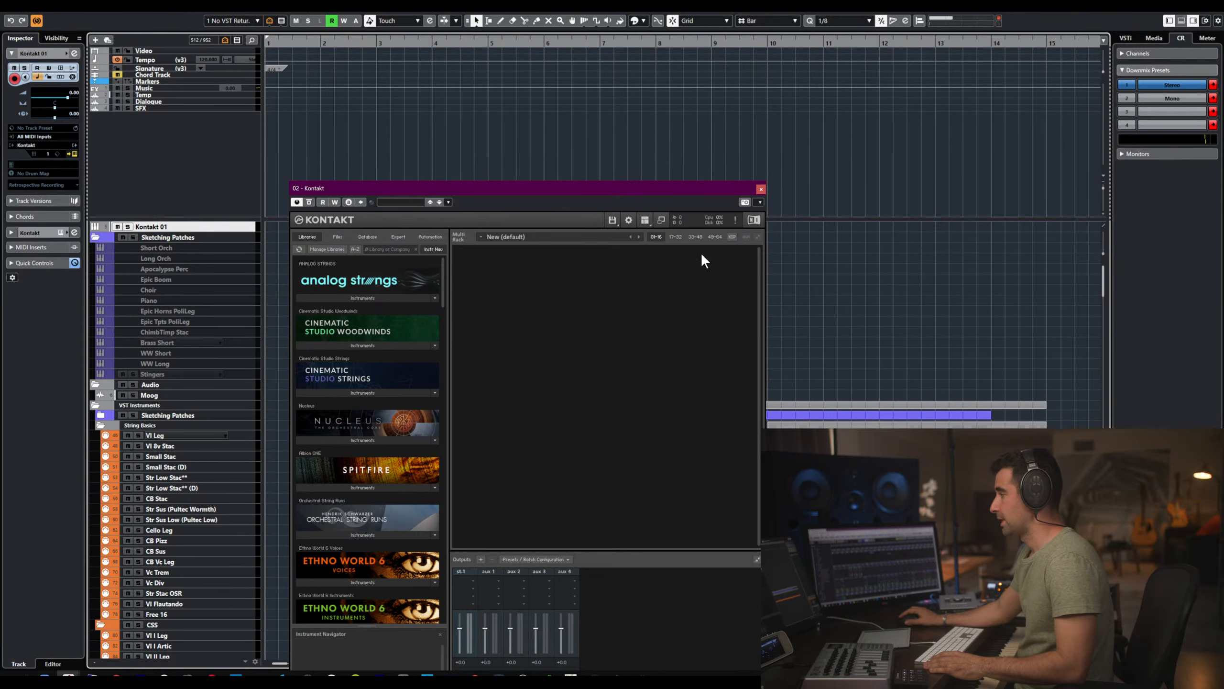
- Load the Strings Basics v2 multi into the new Kontakt, merging its instruments instead of replacing the current multi
left_click(612, 220)
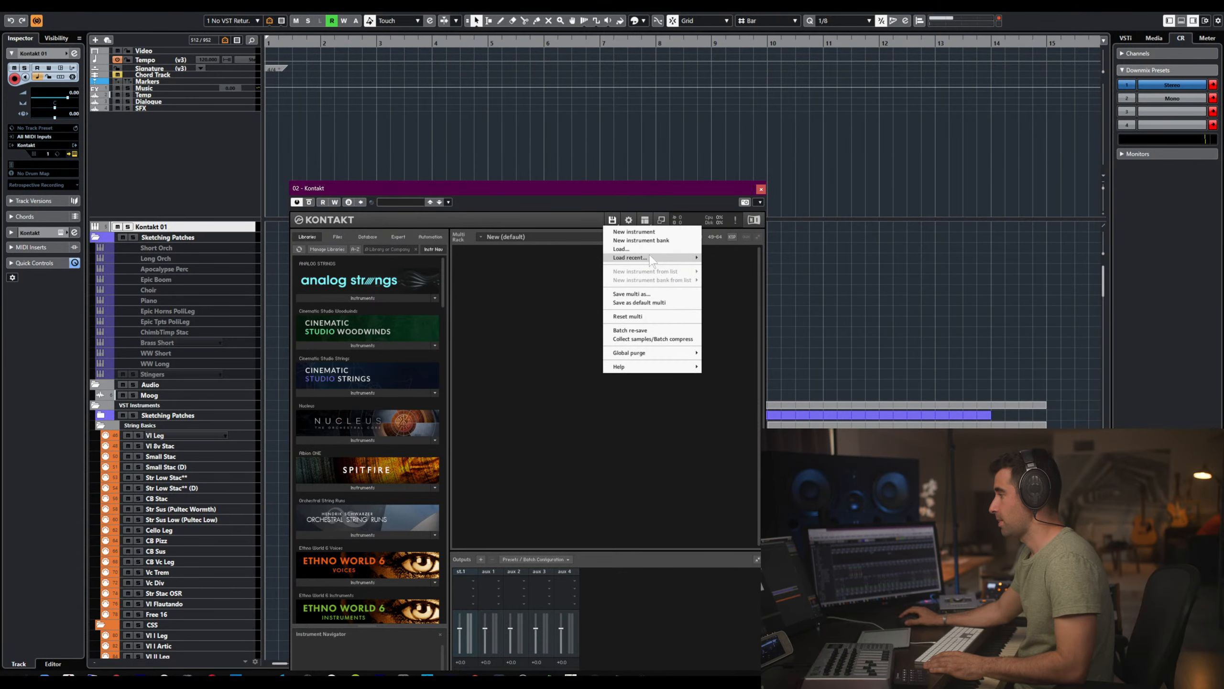
left_click(646, 250)
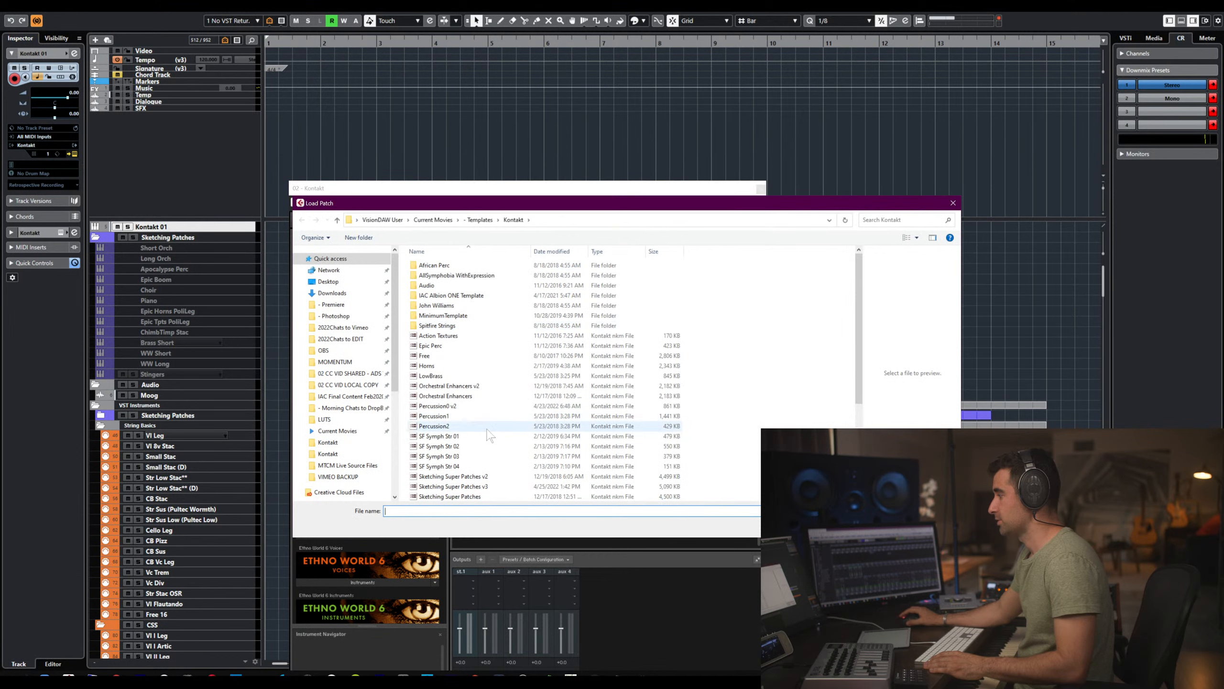
scroll(488, 437, "down", 2)
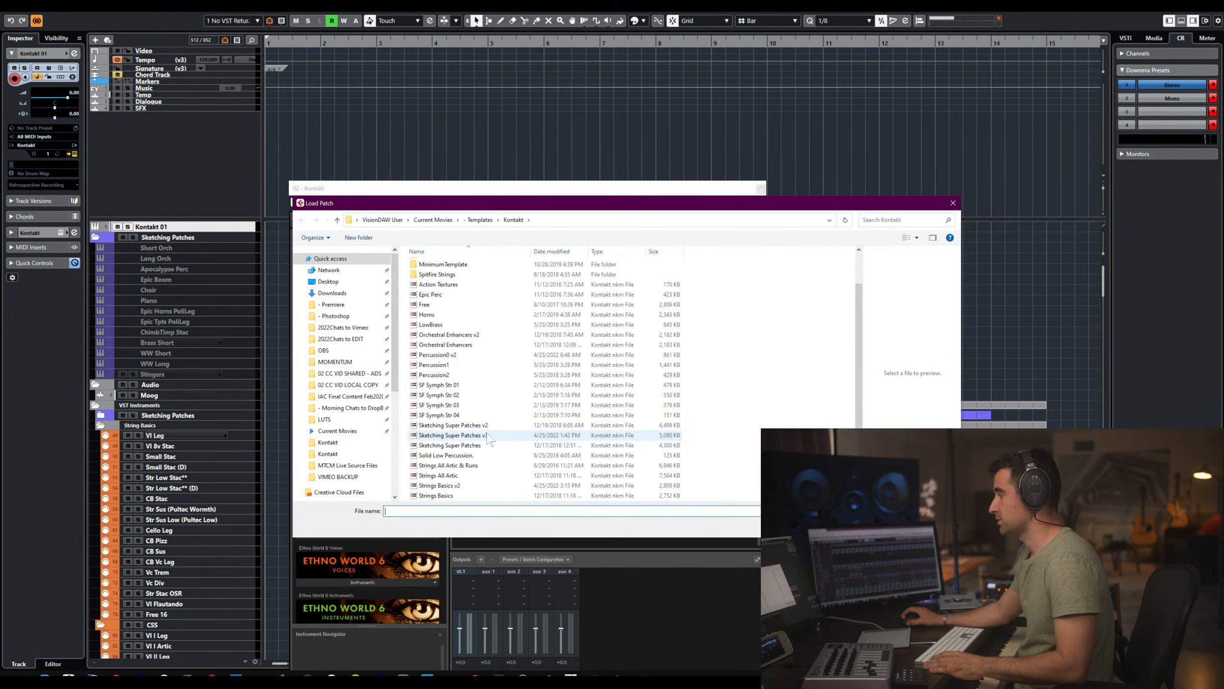
double_click(462, 486)
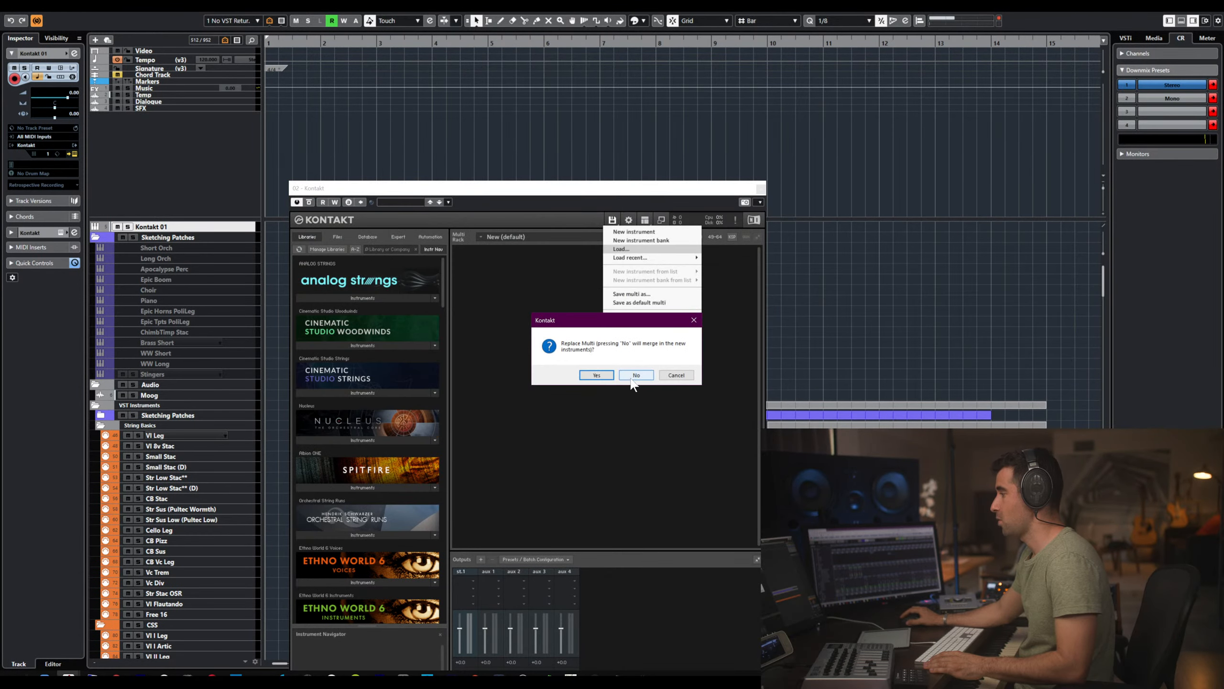
left_click(634, 376)
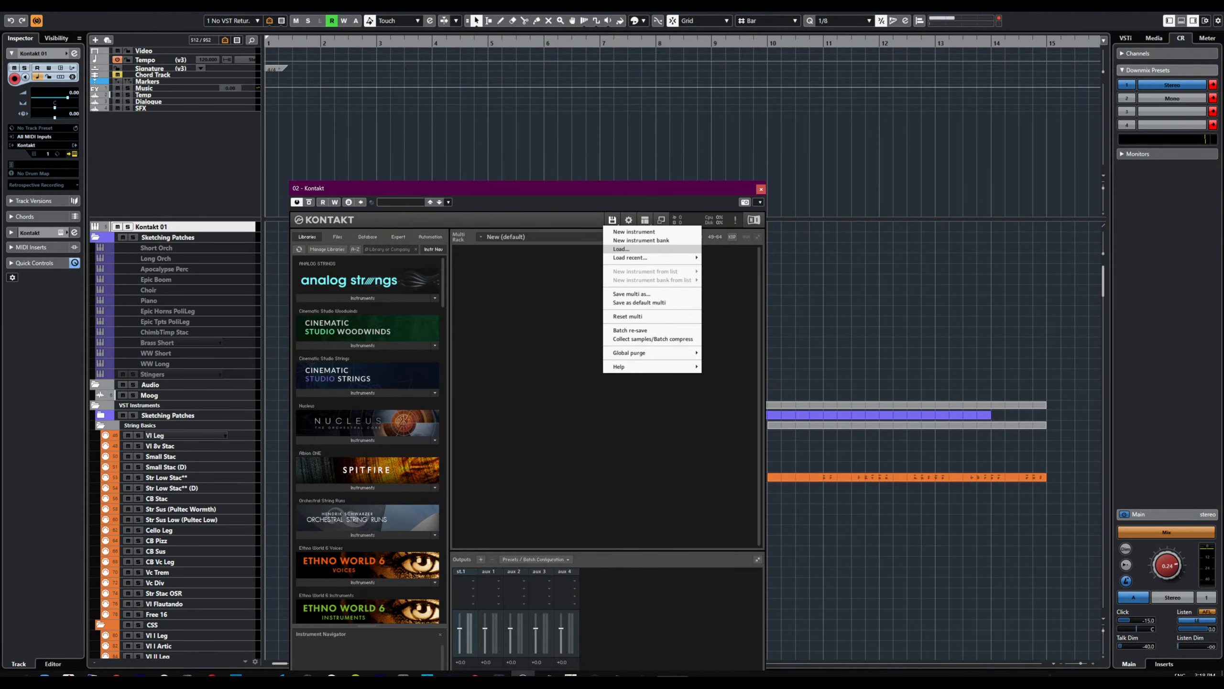
left_click(621, 249)
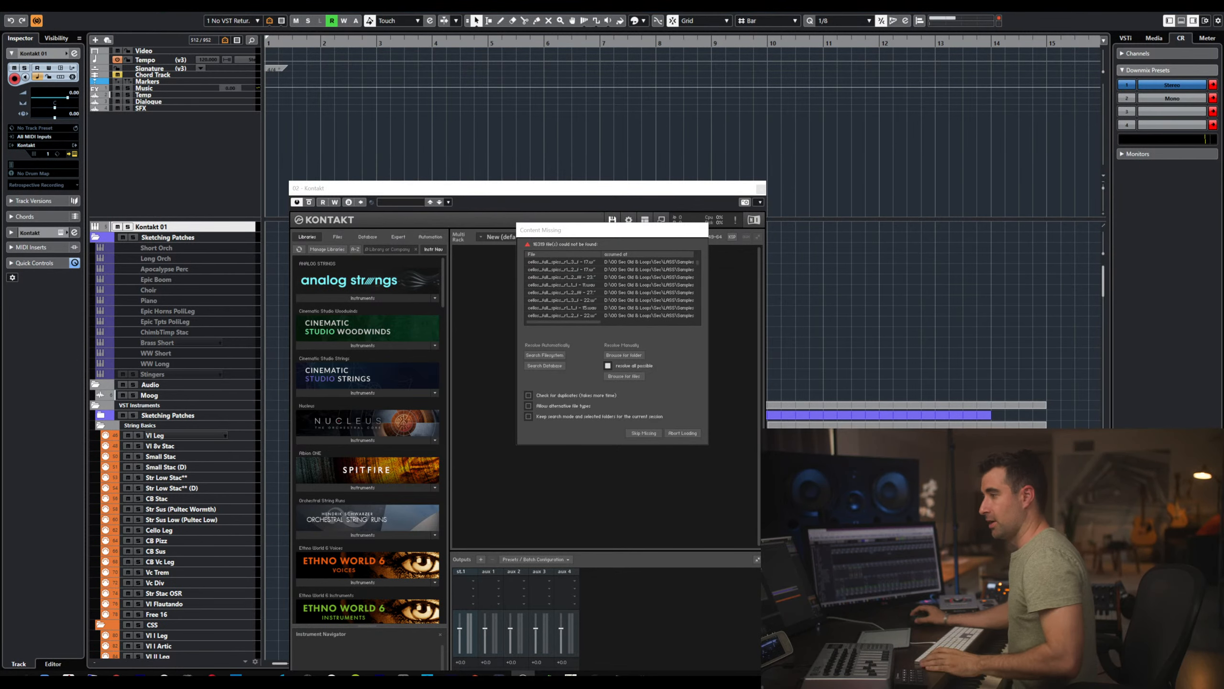
- Resolve the missing samples manually by choosing the 7TB Samples (E:) drive as the folder to search
left_click(637, 352)
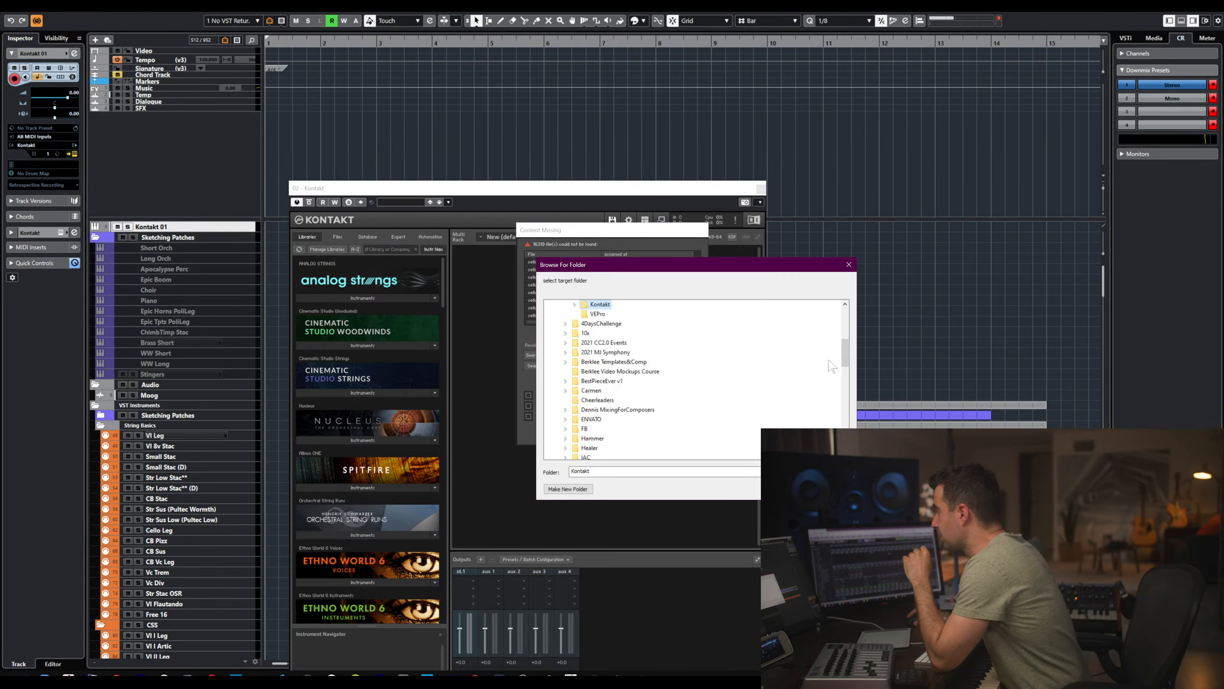
left_click_drag(845, 356, 846, 445)
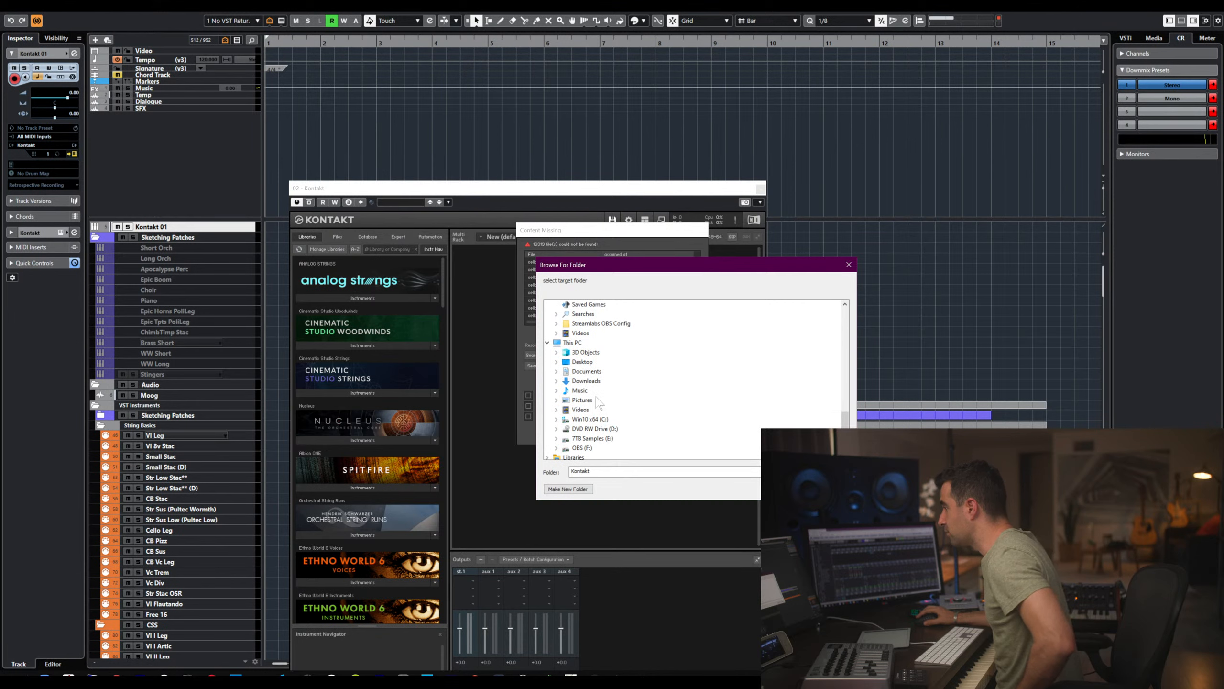
left_click(592, 438)
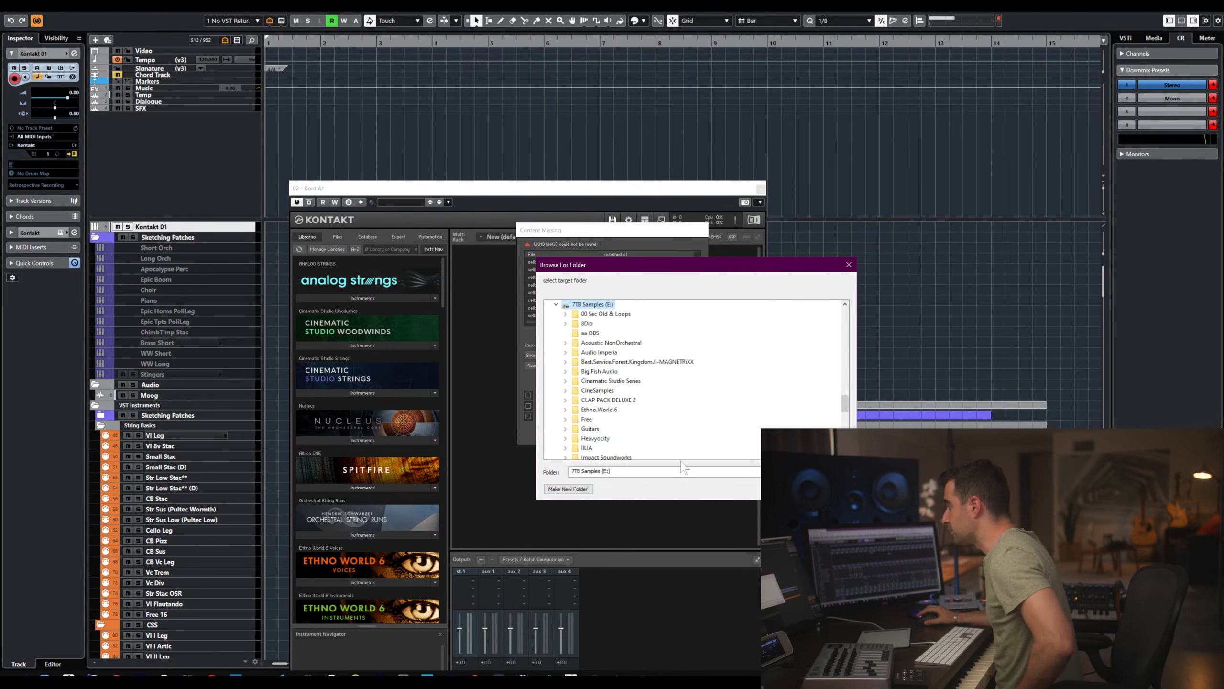
left_click(792, 489)
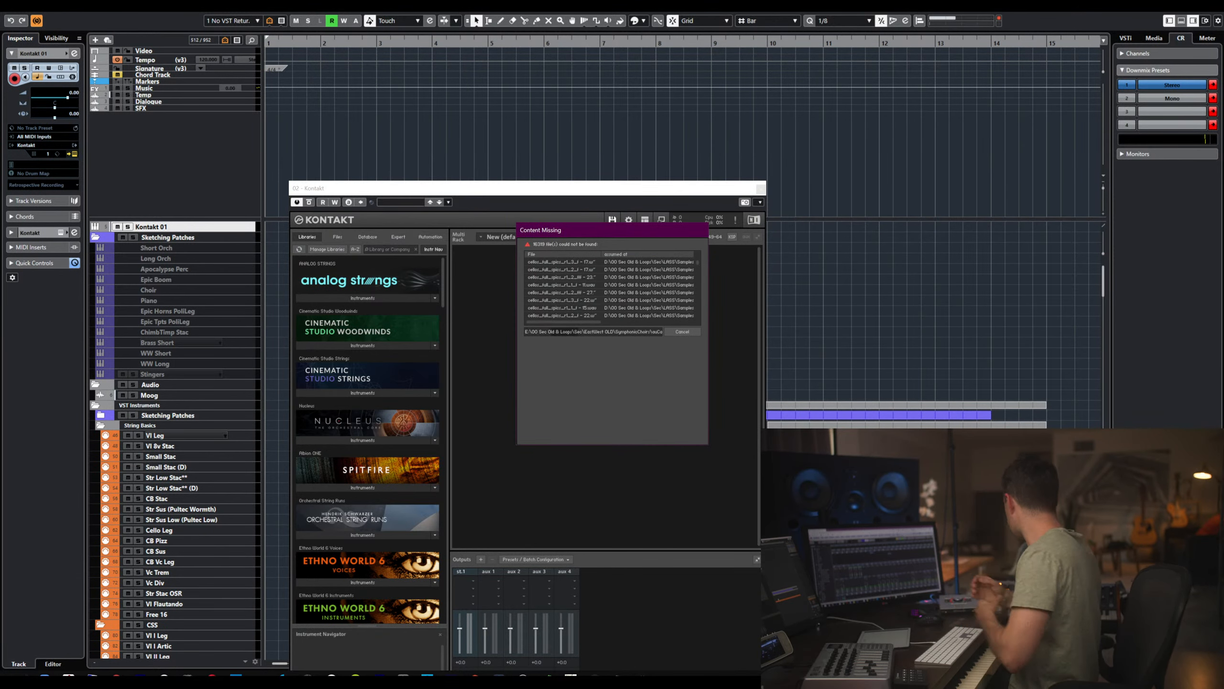
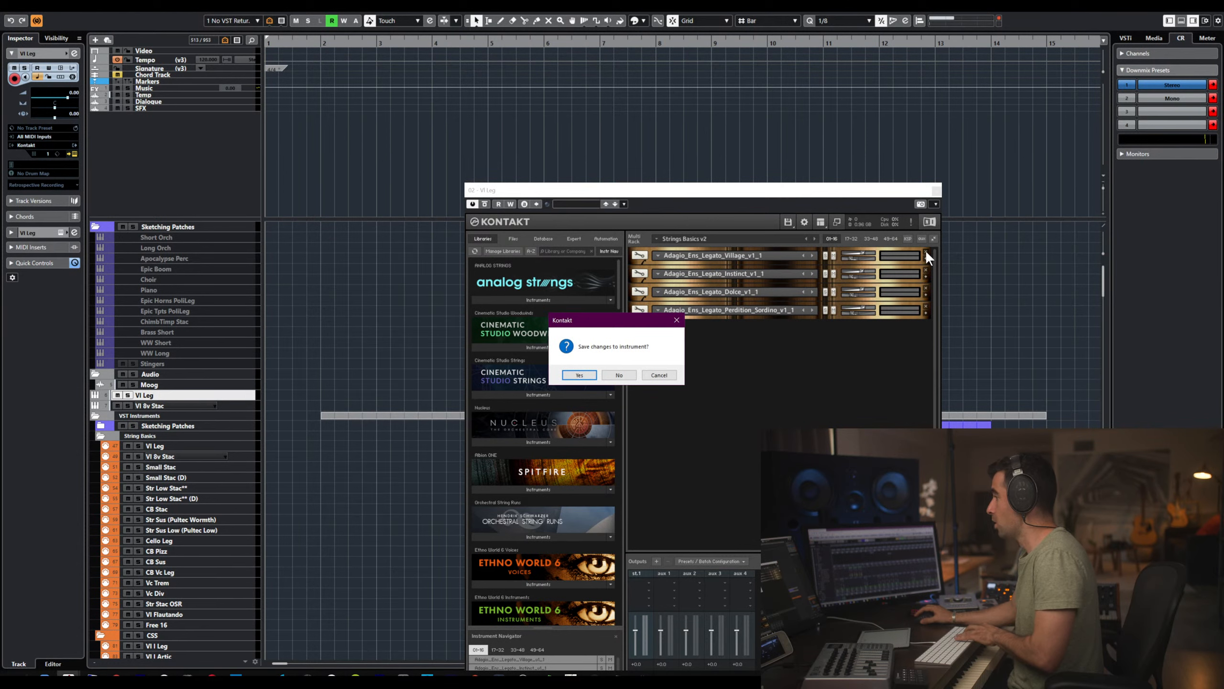
- Remove CBS Pizz, CBS Longs MW and ALB VCCB Octave legato from the VI Leg Kontakt's instruments 17-32 without saving changes
left_click(660, 374)
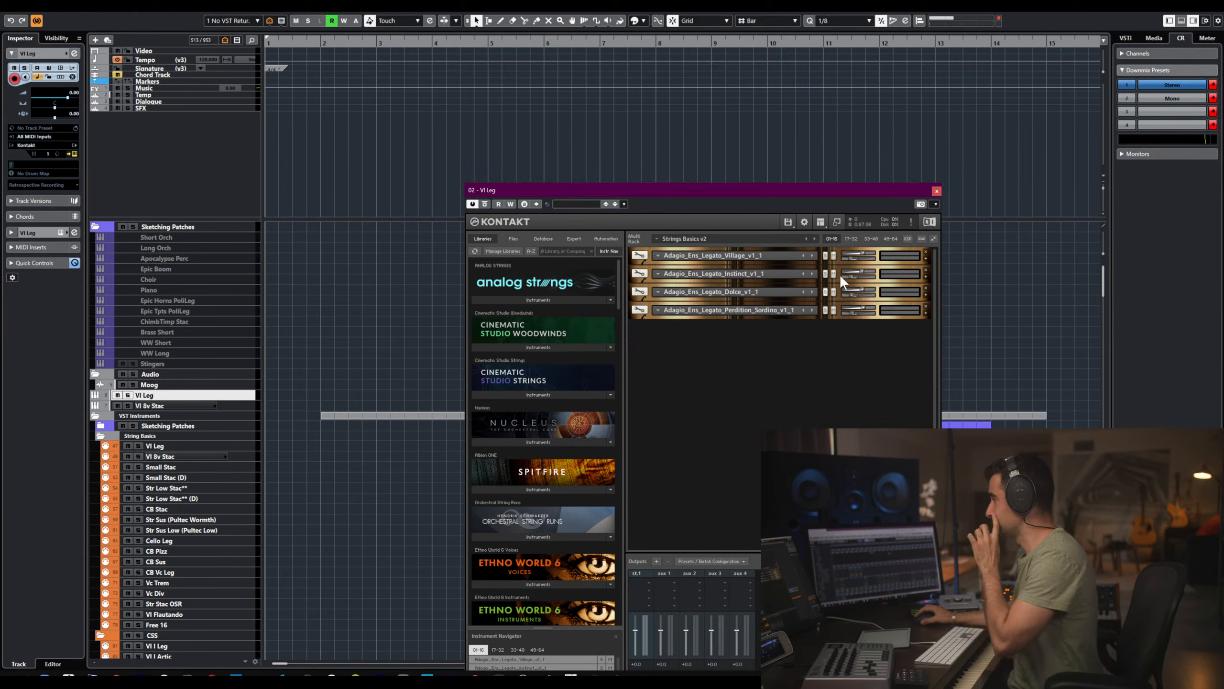
left_click(852, 239)
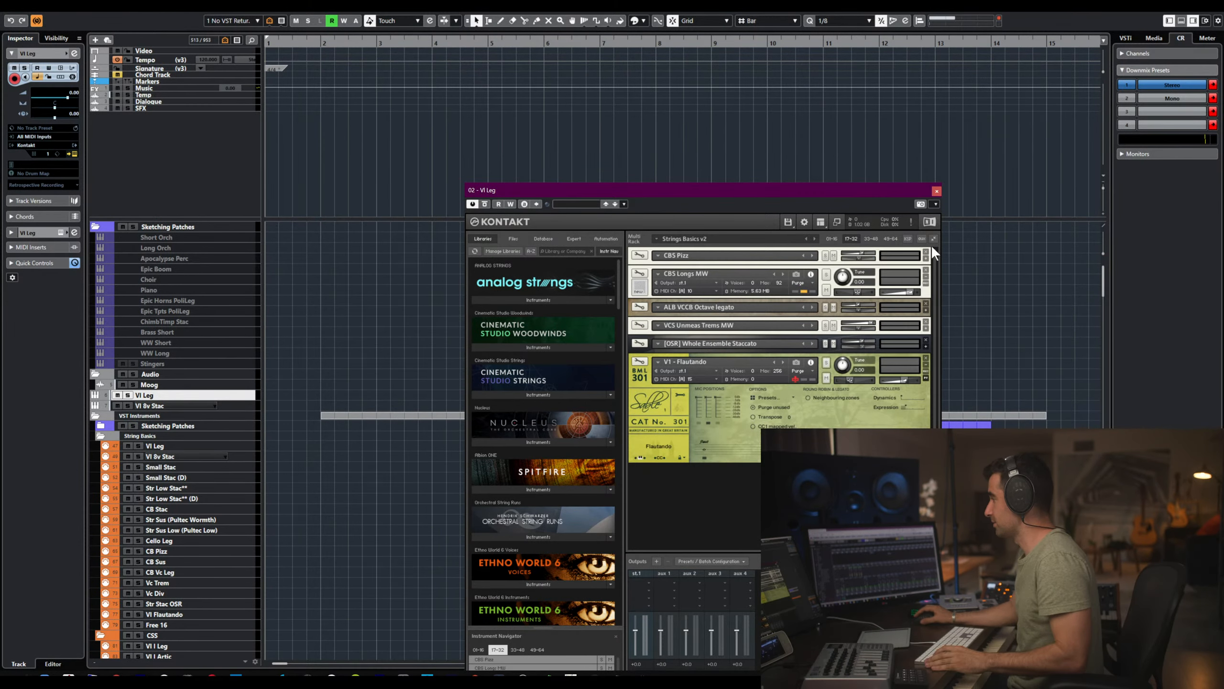
left_click(924, 250)
left_click(852, 239)
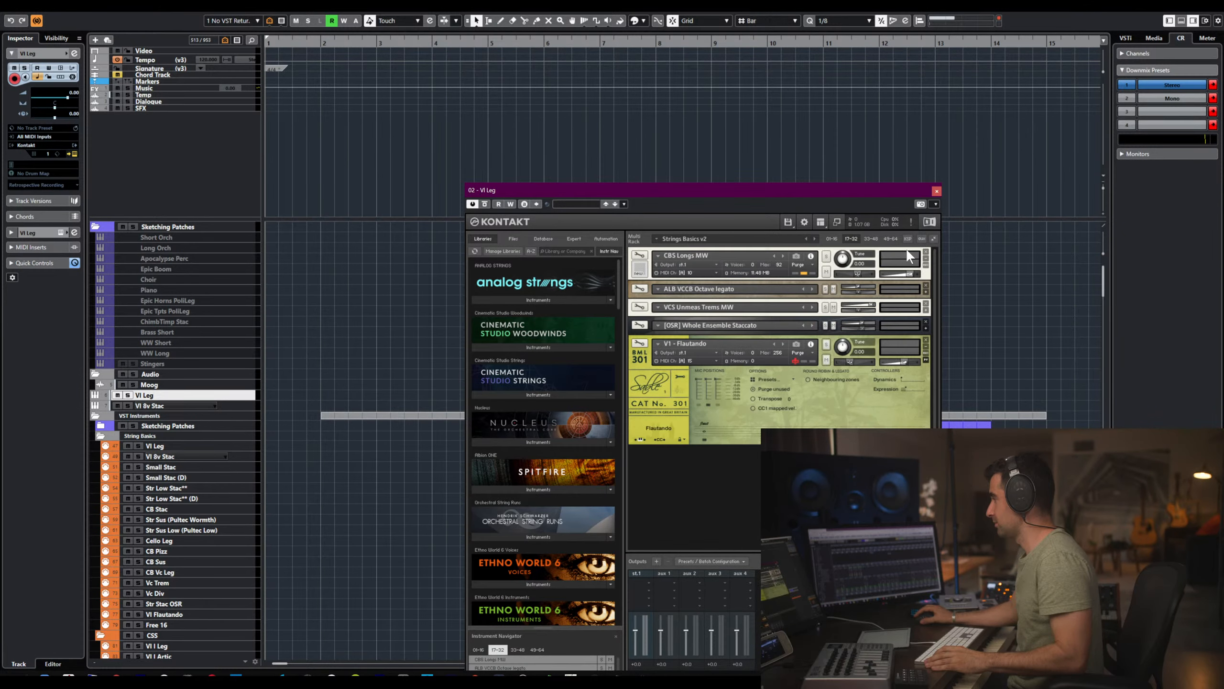
left_click(925, 252)
left_click(852, 239)
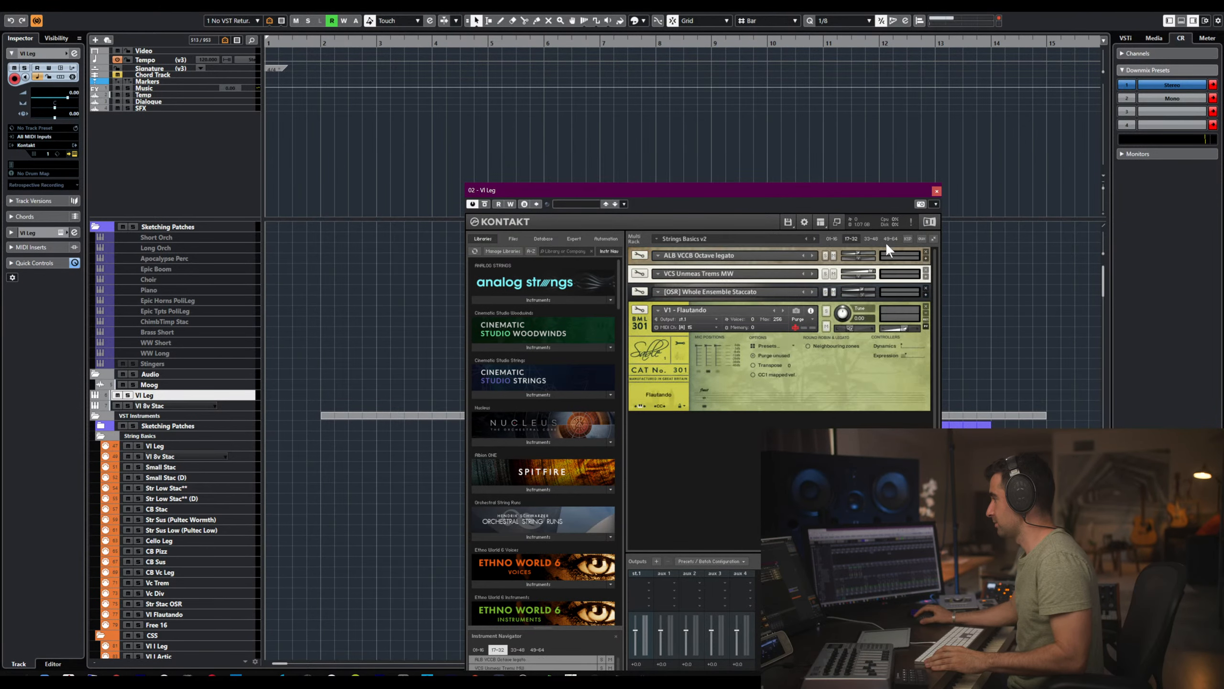
left_click(925, 251)
left_click(629, 377)
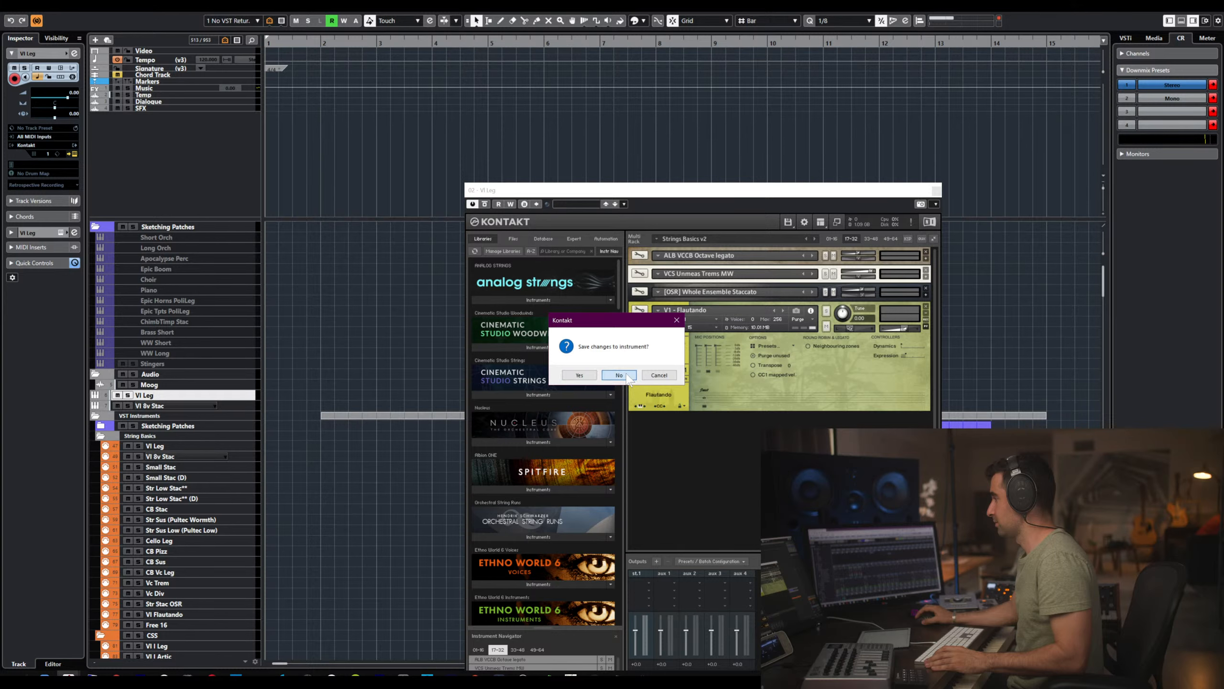
left_click(621, 375)
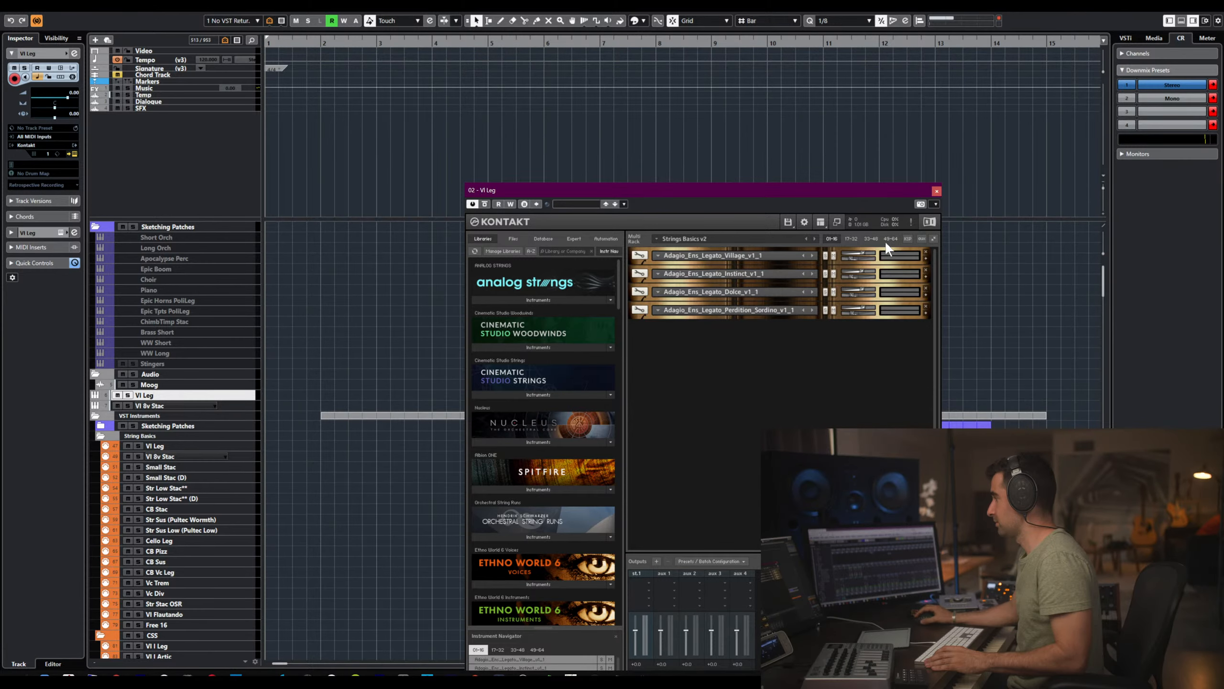
- Remove VCS Unmeas Trems MW, [OSR] Whole Ensemble Staccato and V1 Flautando from instruments 17-32, and return to the Adagio legato instruments
left_click(855, 237)
left_click(925, 251)
left_click(848, 239)
left_click(923, 250)
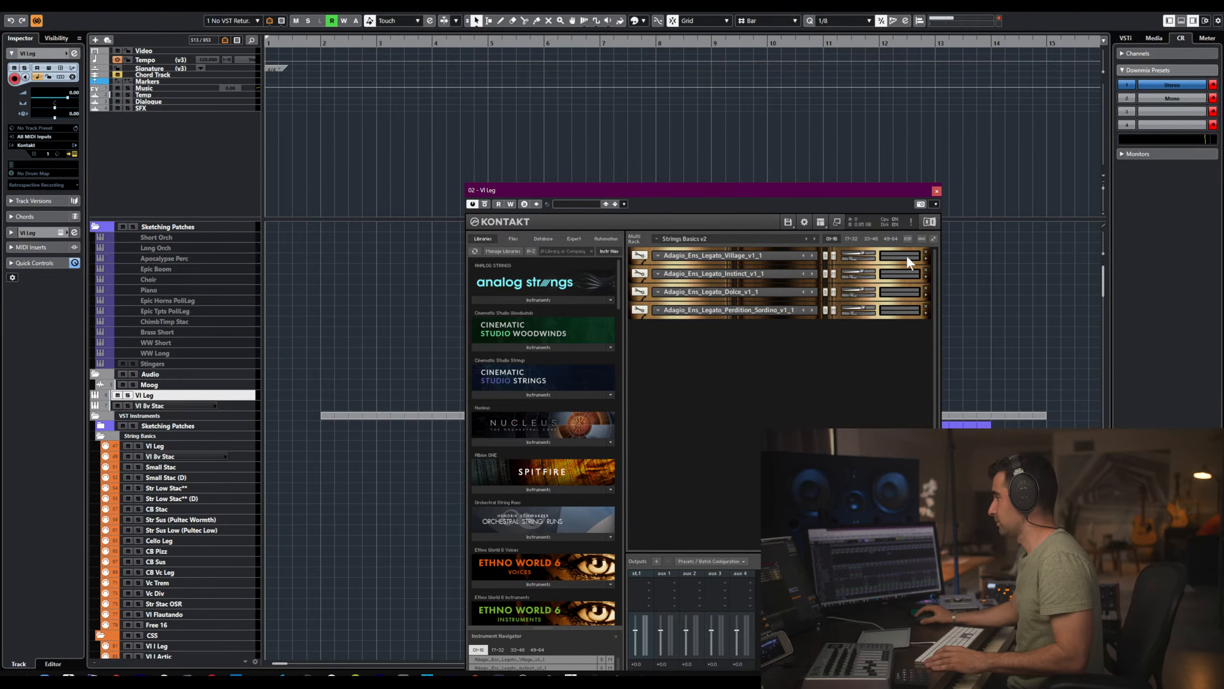
left_click(852, 237)
left_click(926, 247)
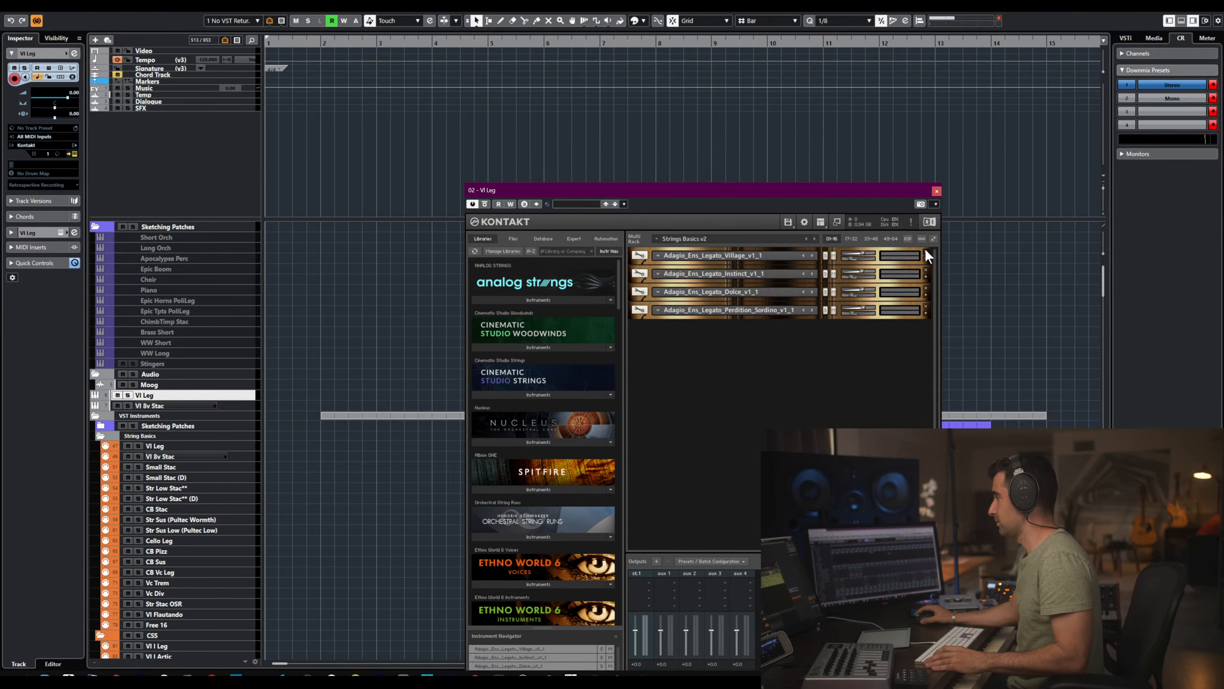
left_click(870, 239)
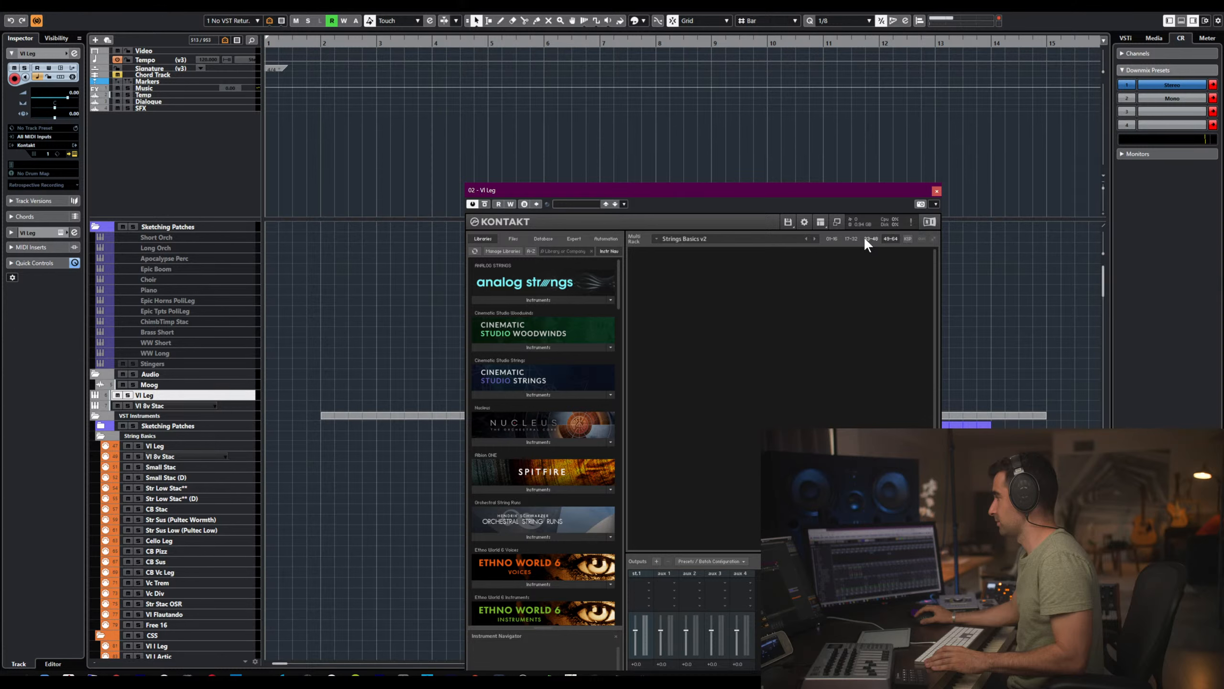
left_click(834, 238)
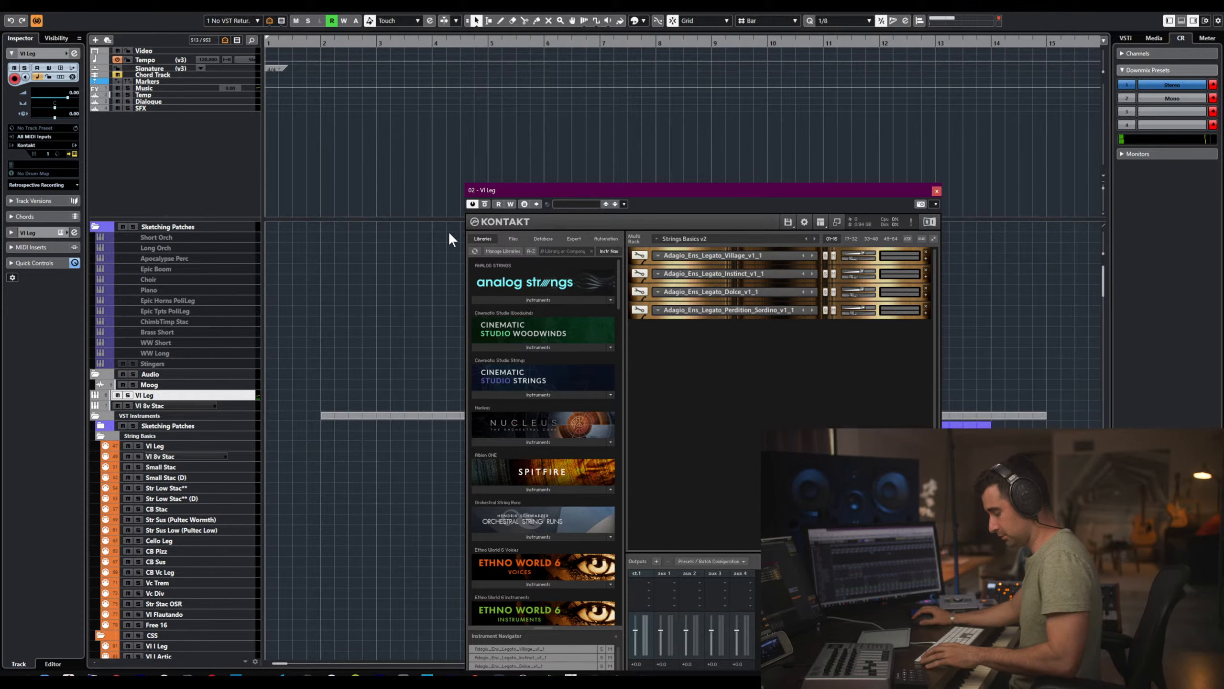
- In the mixer, copy the String Basics VI Leg channel's settings onto the new VI Leg instrument channel and close its Kontakt window
key("F3")
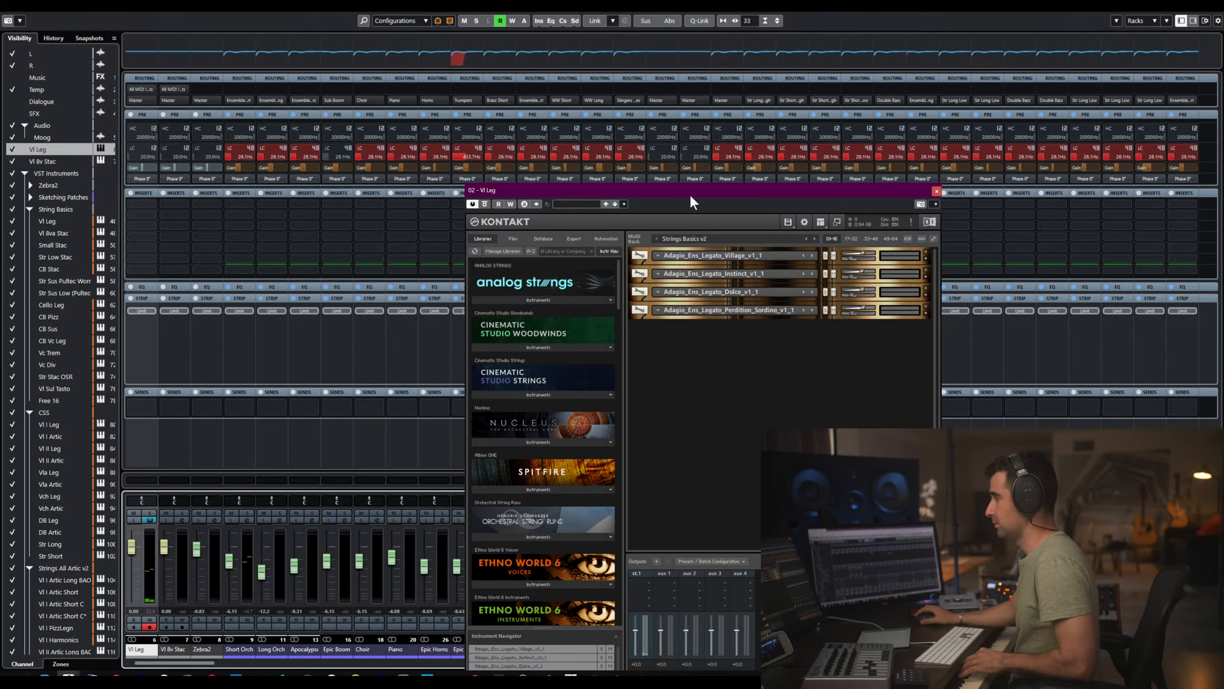
left_click_drag(691, 193, 894, 52)
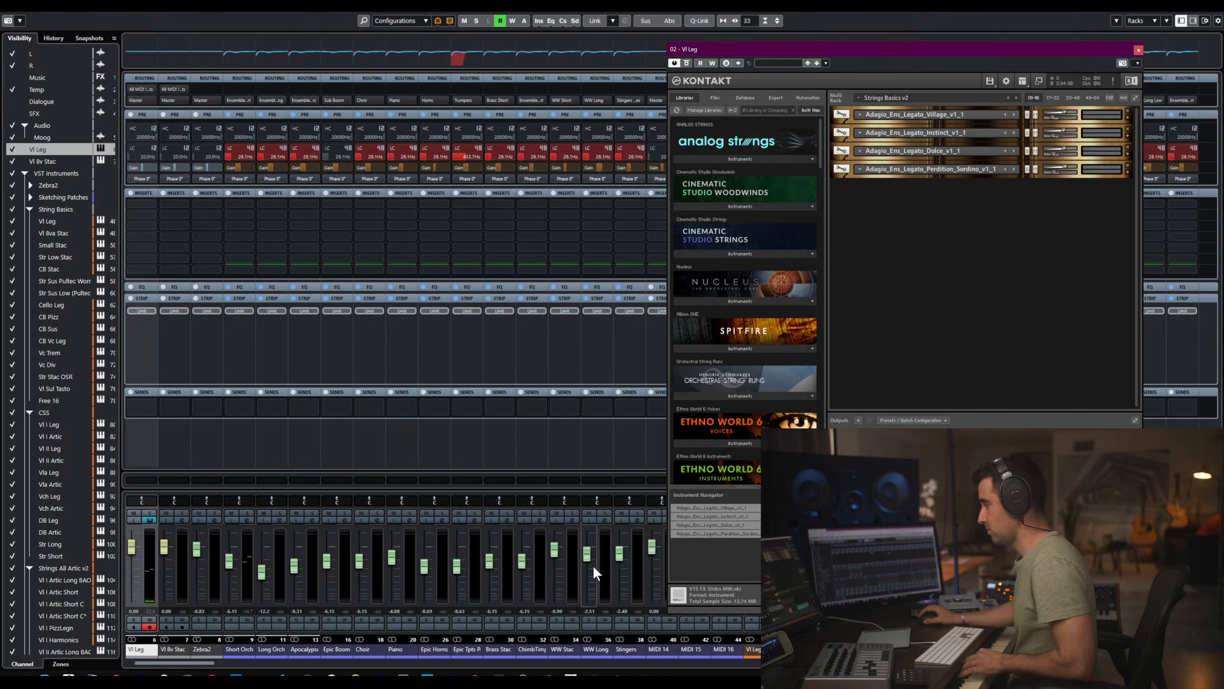
left_click(753, 650)
right_click(753, 651)
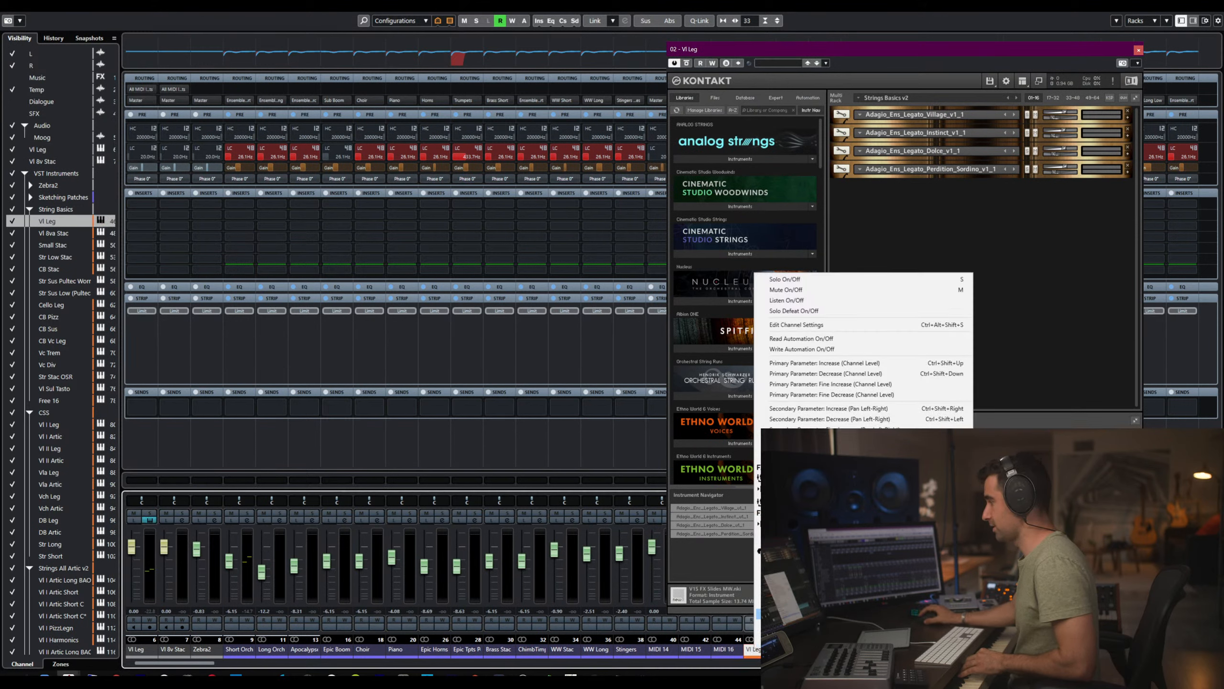
key("Escape")
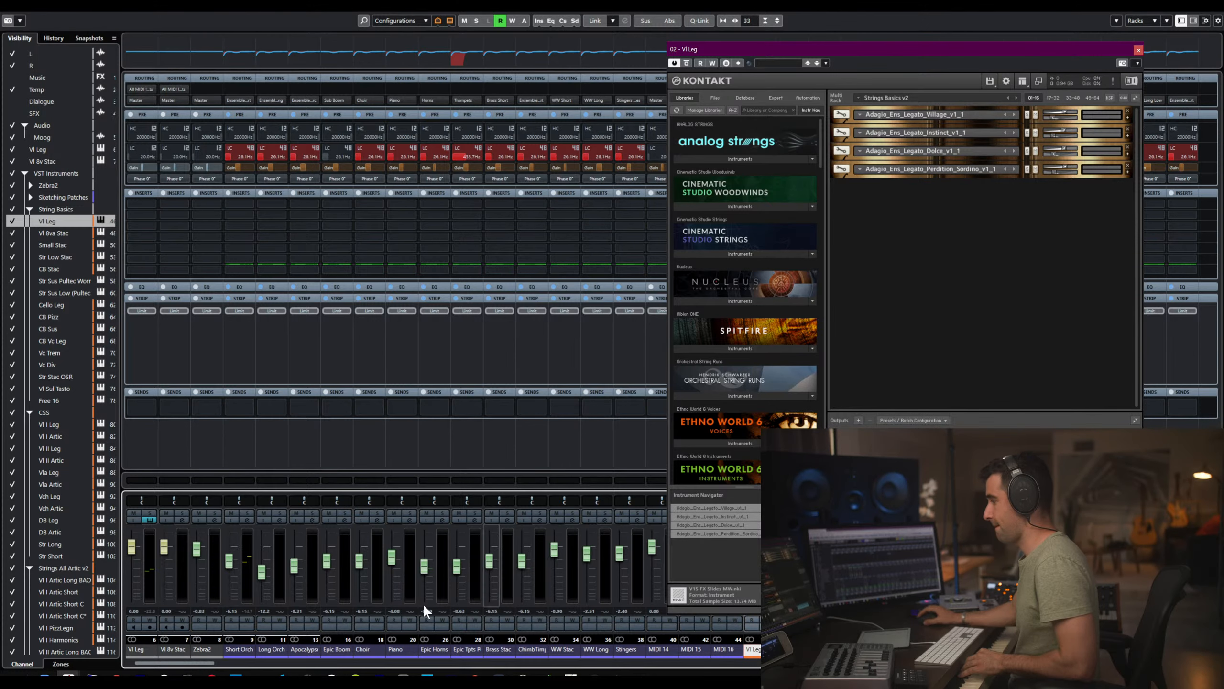
left_click(134, 650)
right_click(134, 650)
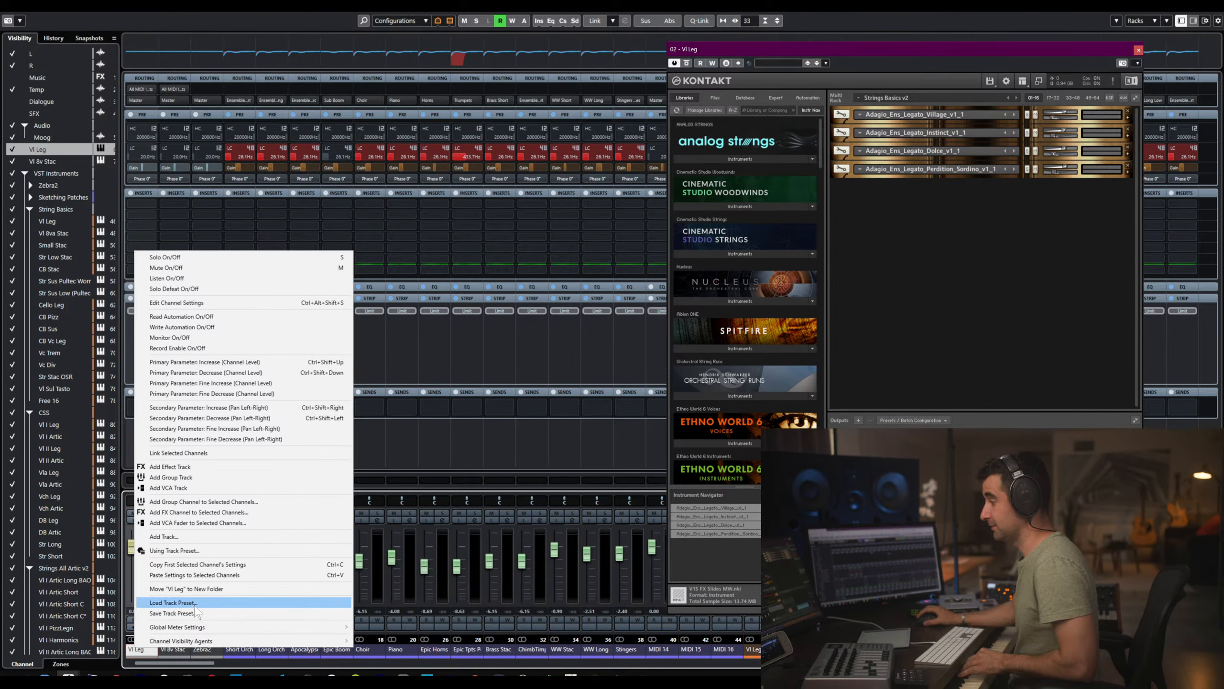
left_click(200, 566)
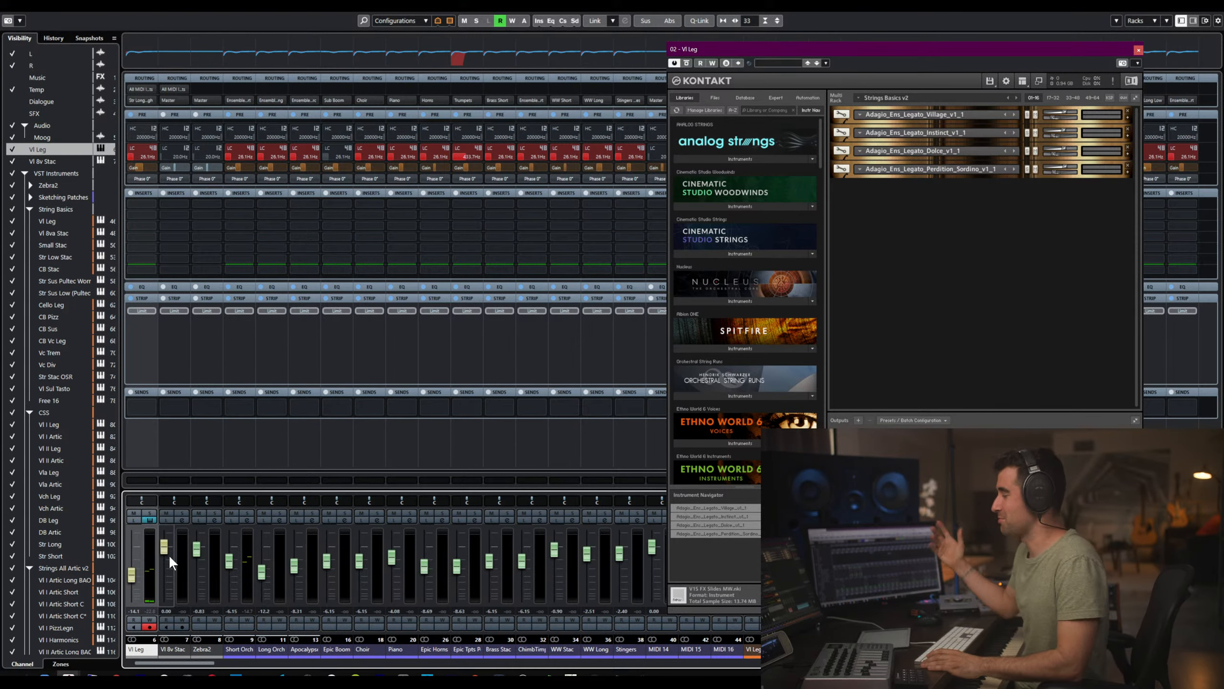
left_click(1139, 49)
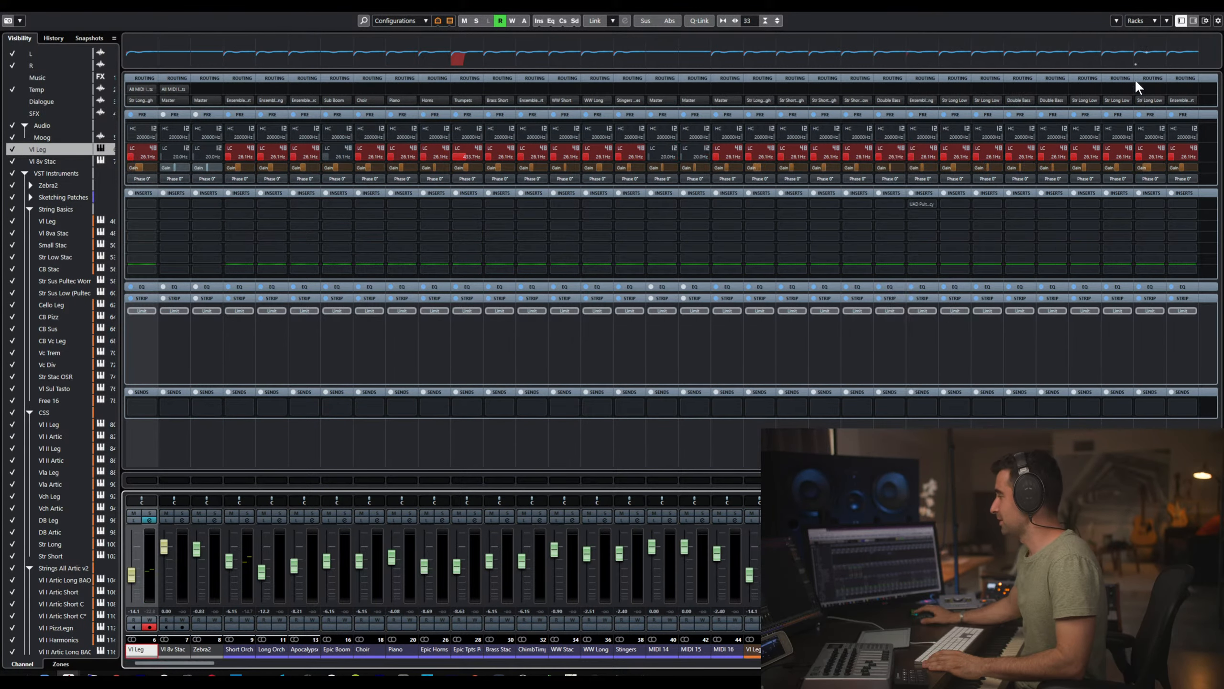
- Return to the project and compare the original String Basics VI Leg MIDI track with the new VI Leg instrument track
left_click(746, 644)
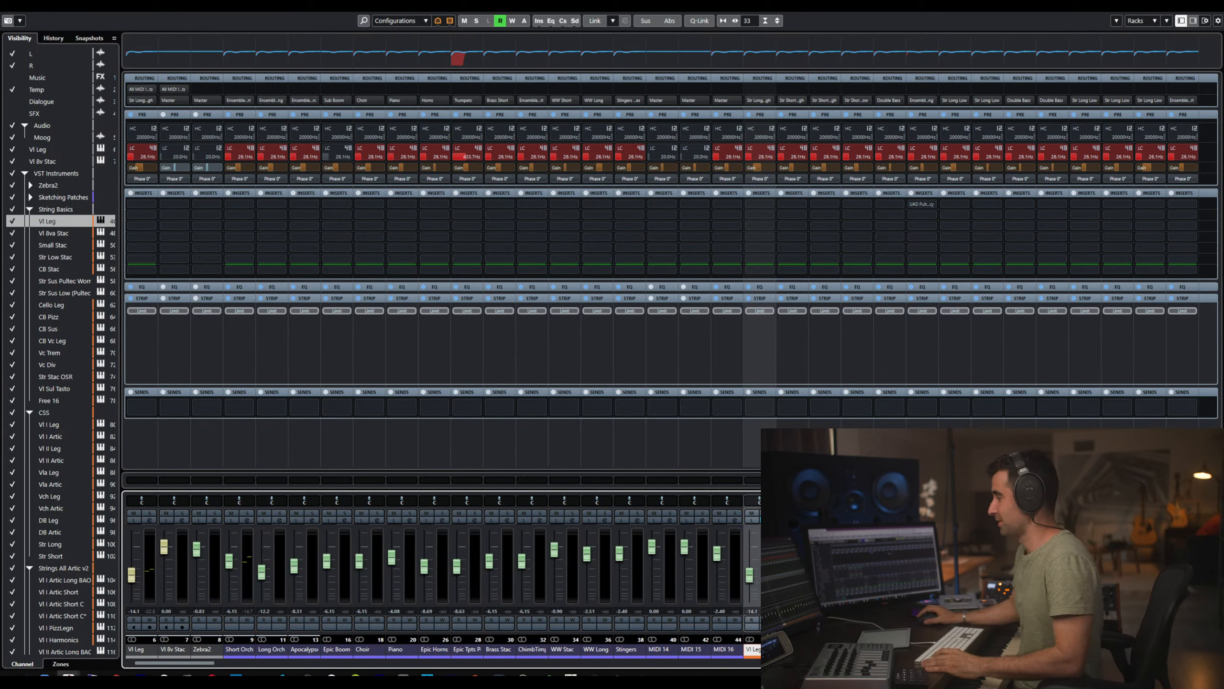
key("F3")
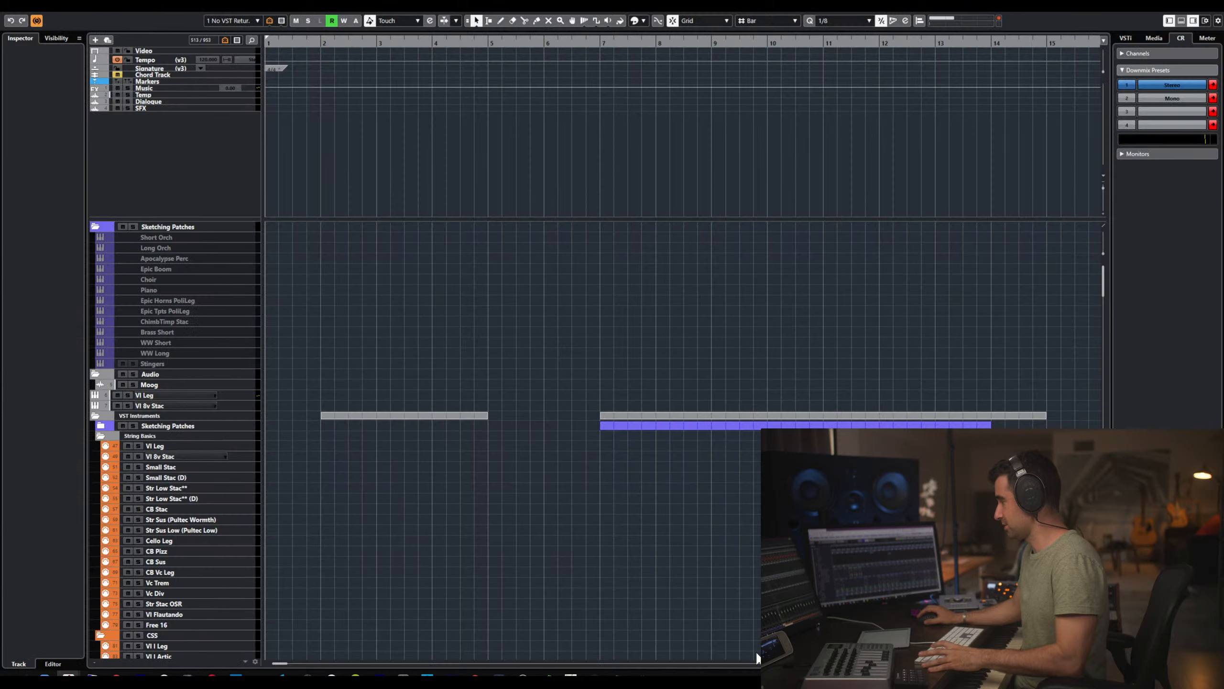
left_click(192, 447)
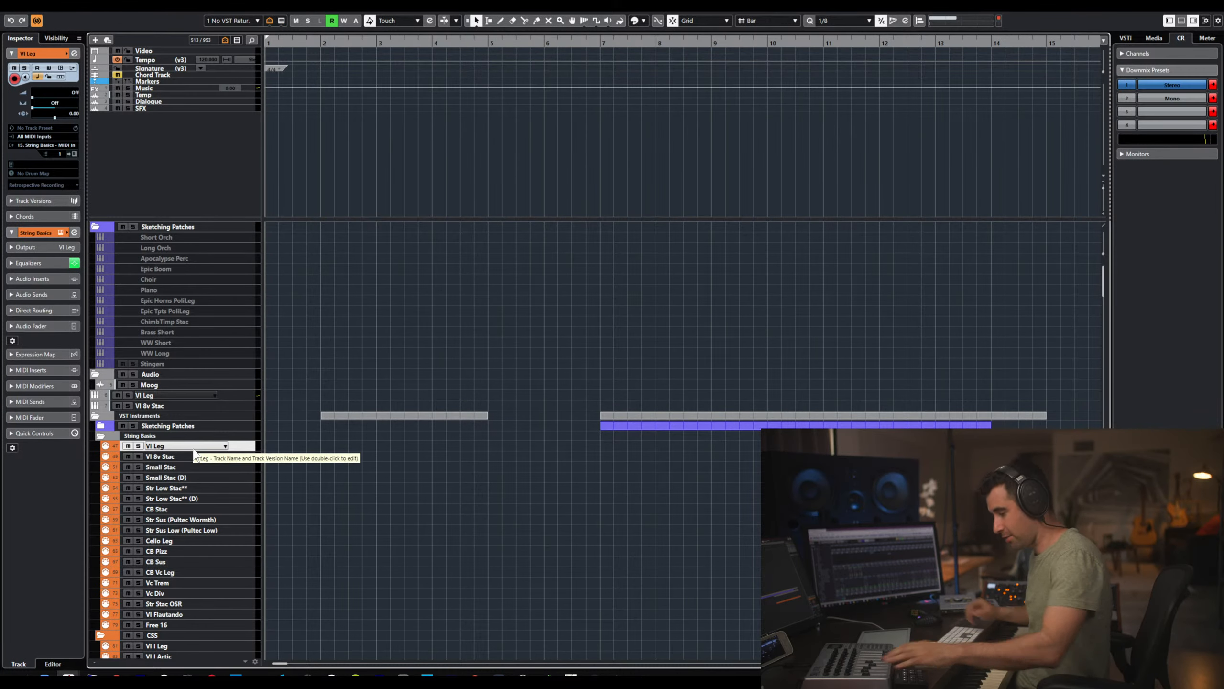
left_click(193, 395)
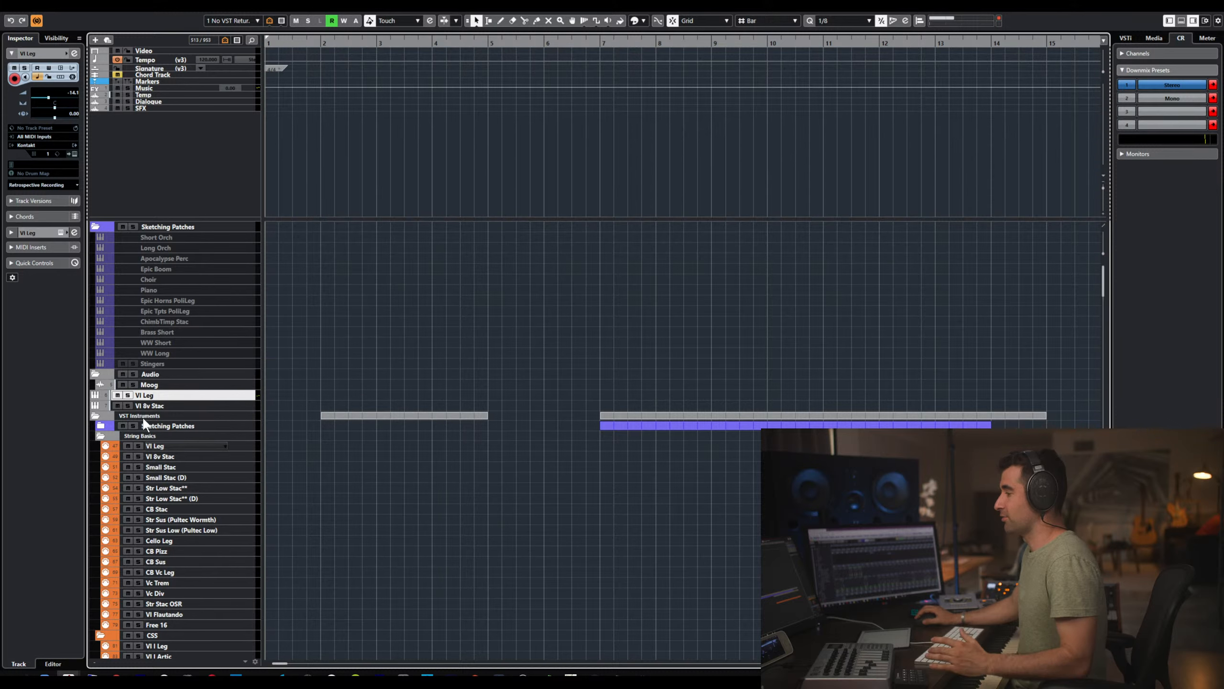
- Audition the Short Orch MIDI track in the VST Instruments Sketching Patches folder, and enable the disabled Short Orch instrument track
left_click(102, 425)
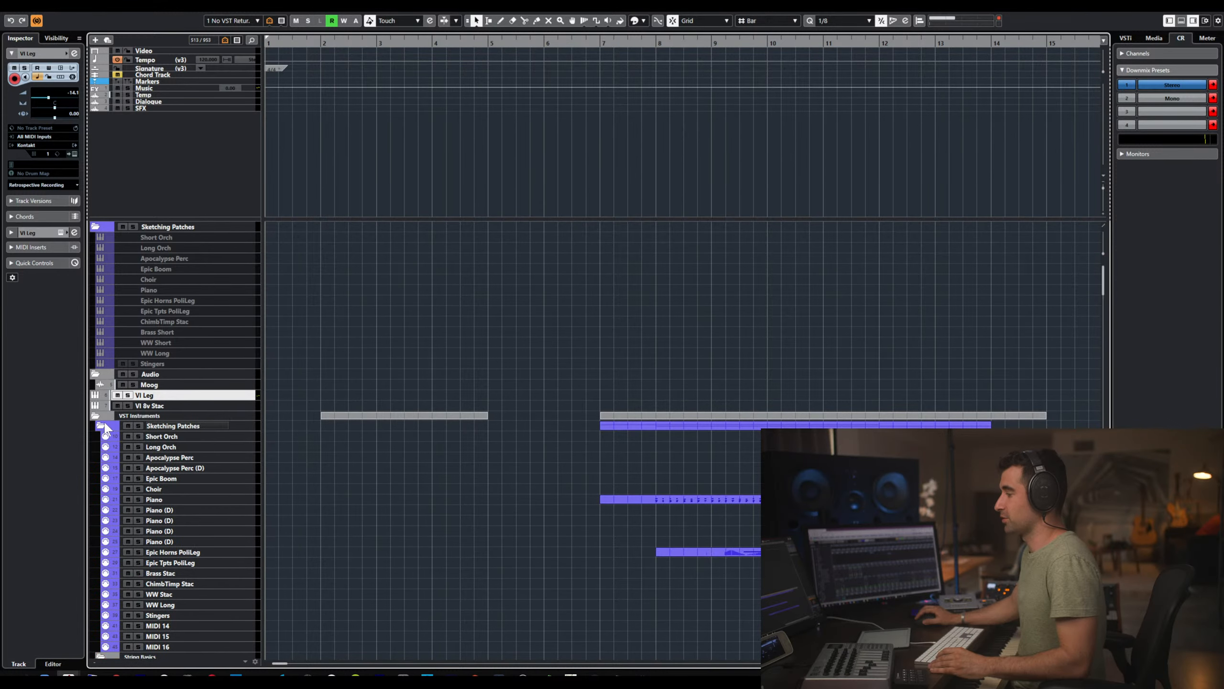
left_click(176, 434)
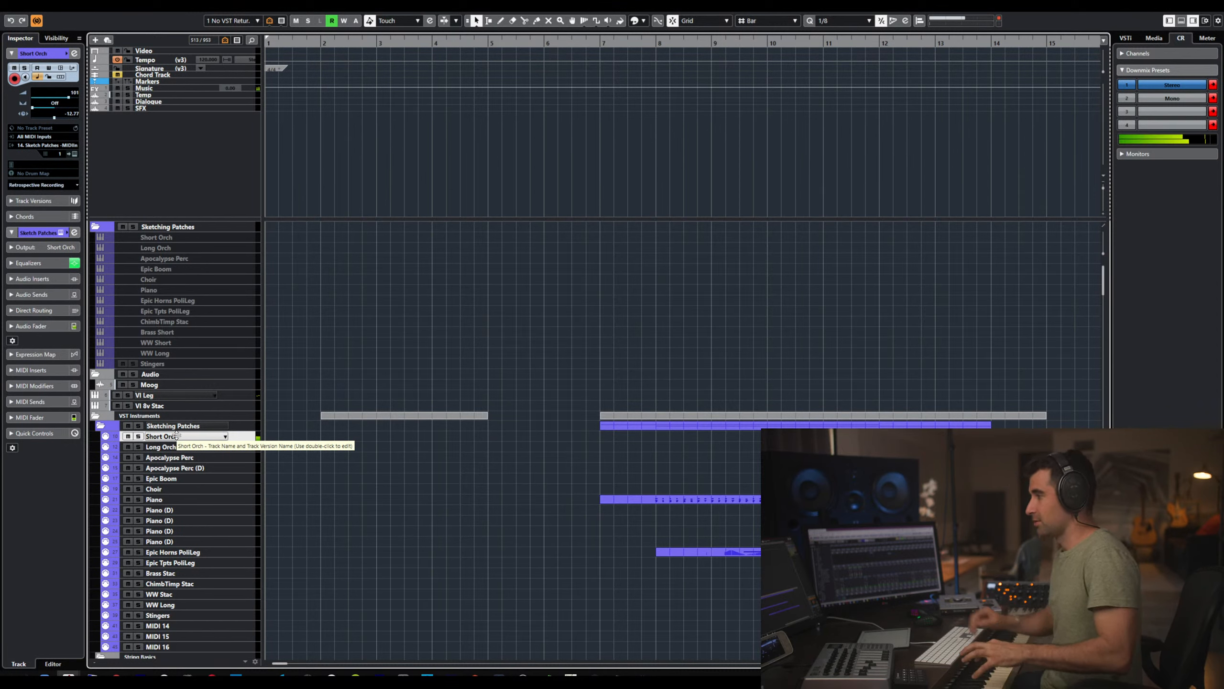
left_click(161, 232)
right_click(161, 233)
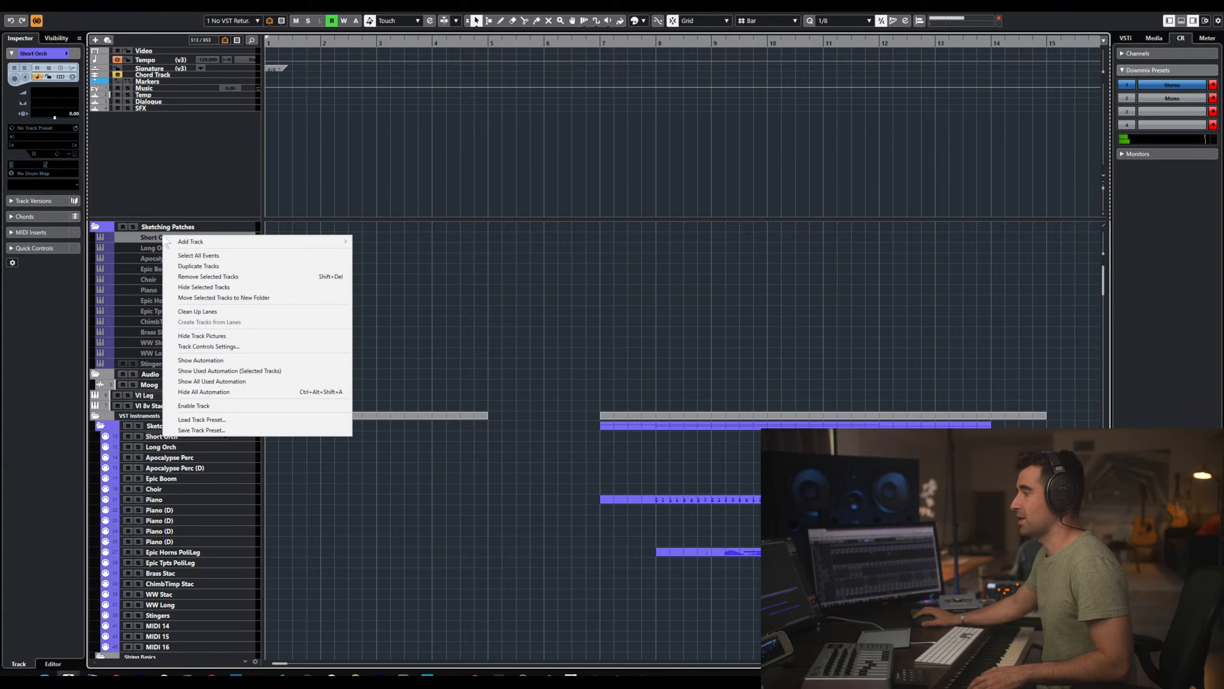
left_click(230, 405)
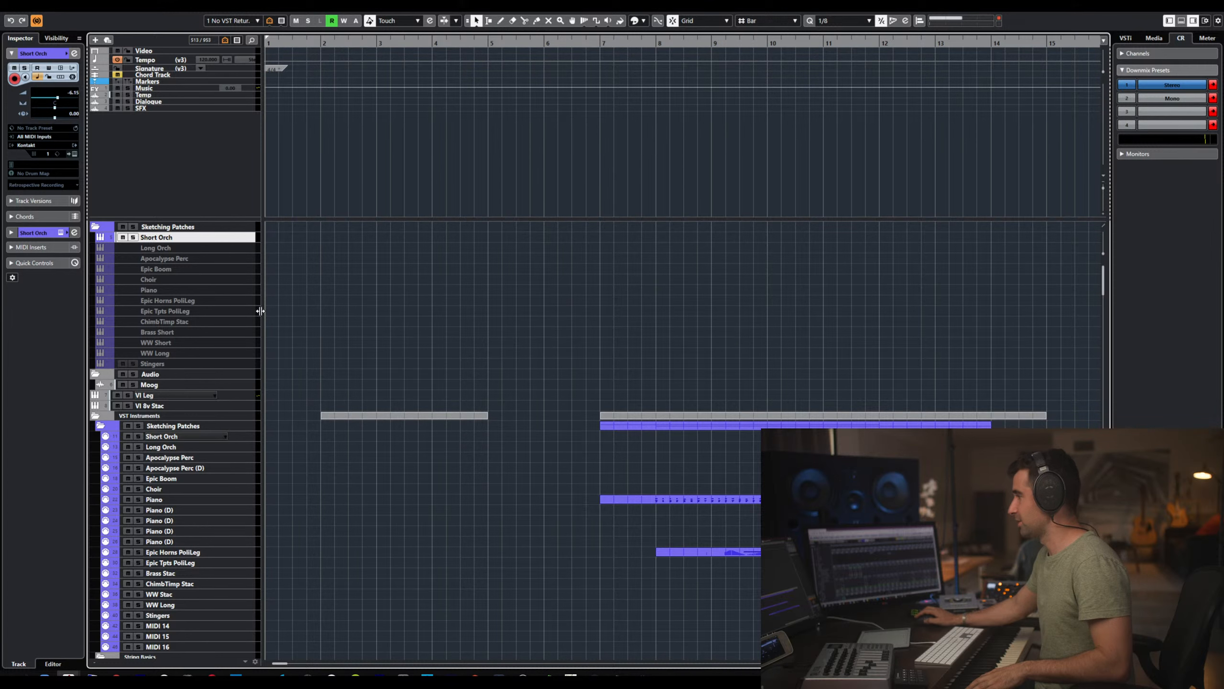
- Check the Short Orch instrument track's Kontakt, disable that track again, and reselect the Short Orch MIDI track
key("F11")
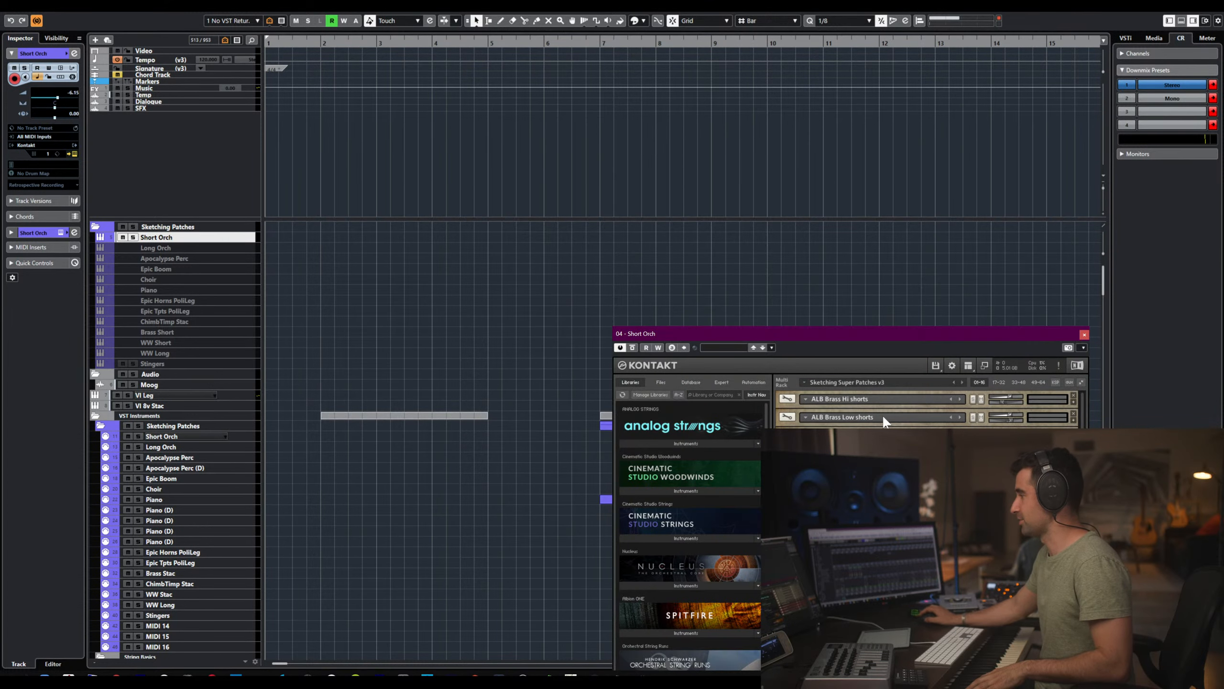
left_click(1084, 334)
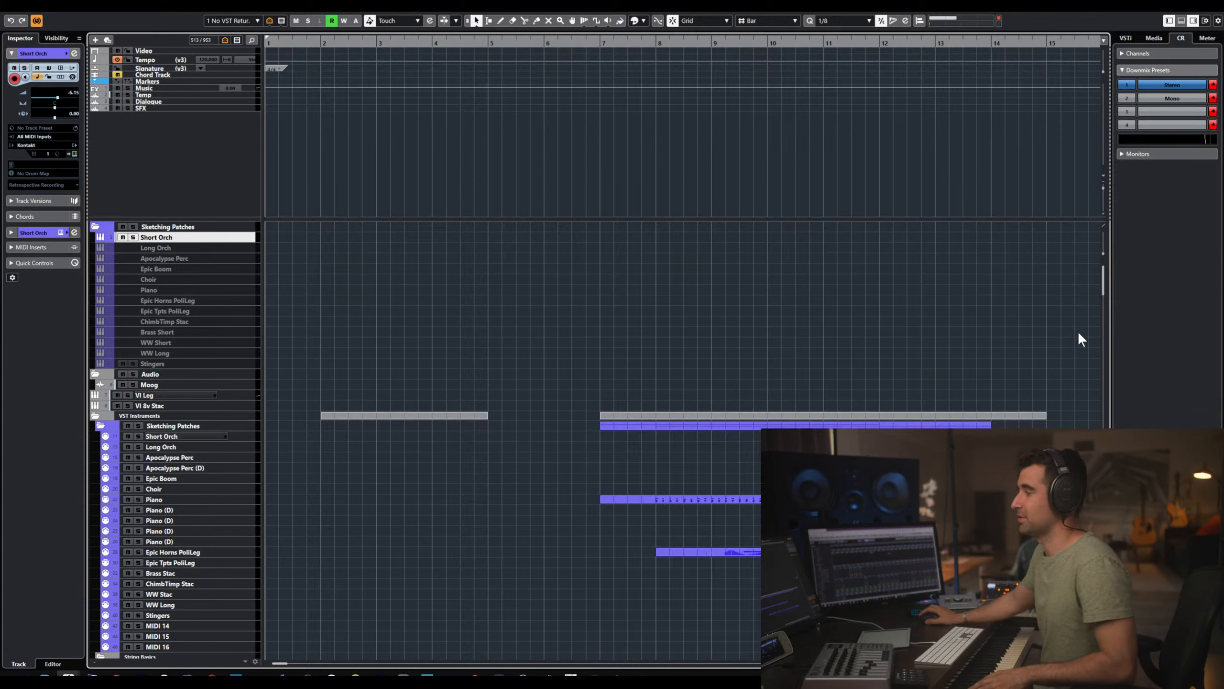
right_click(154, 237)
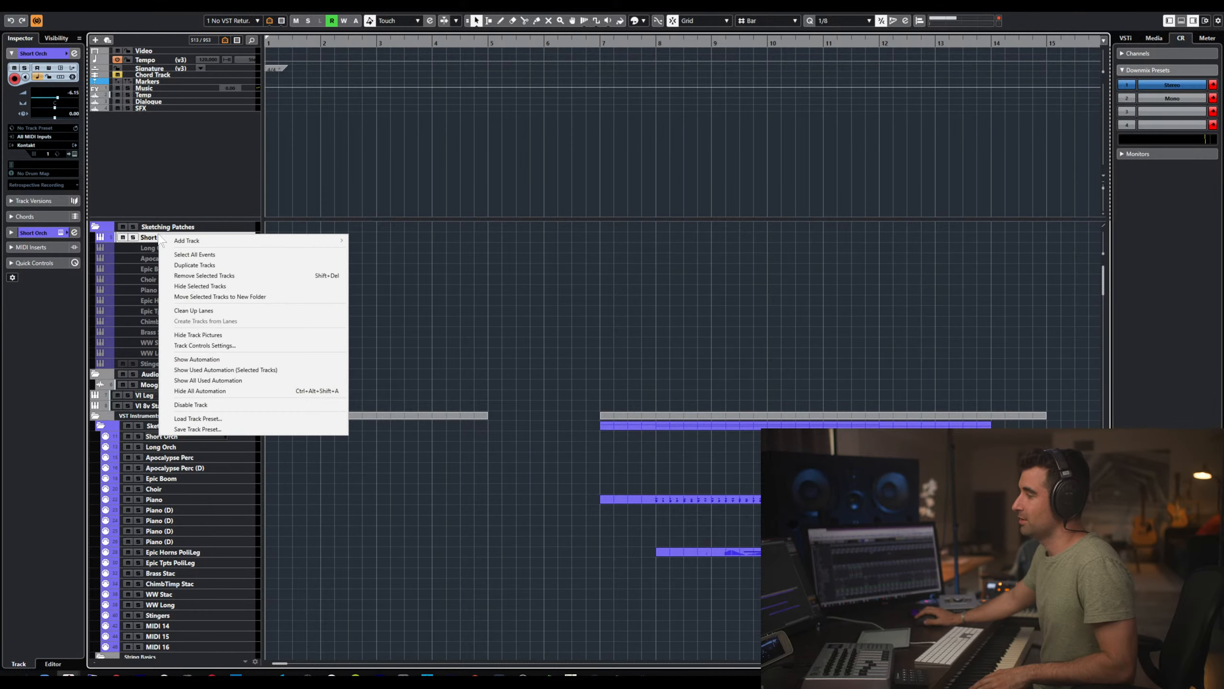
left_click(235, 406)
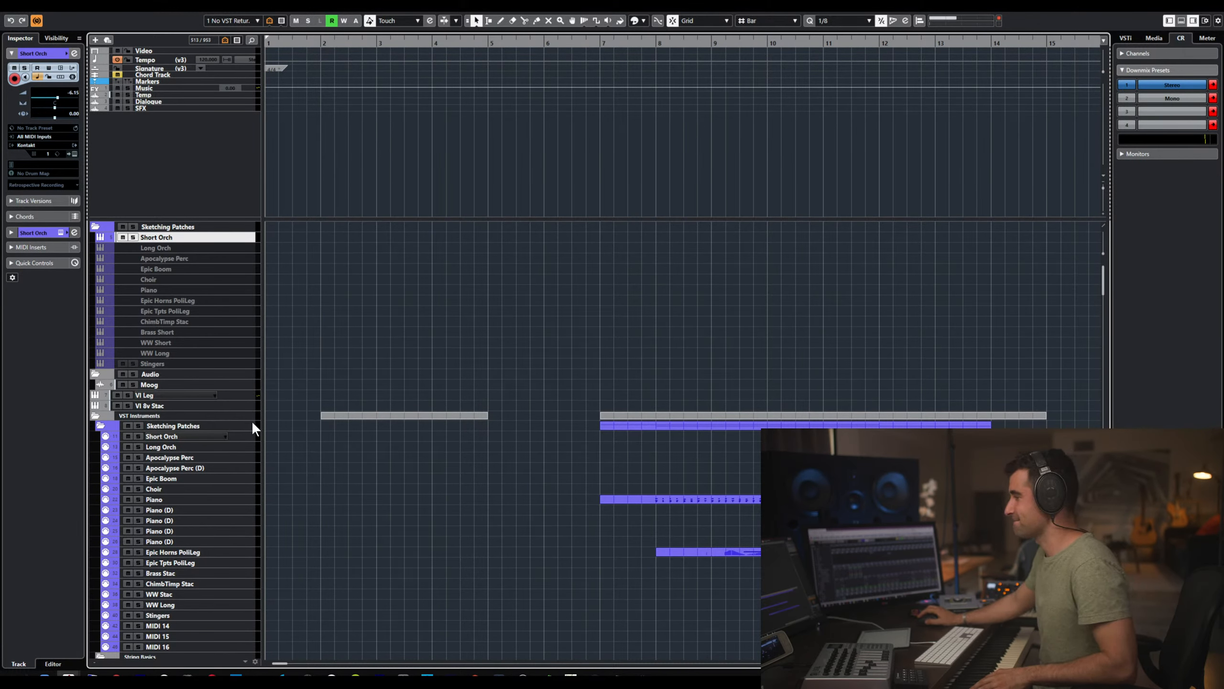
left_click(252, 434)
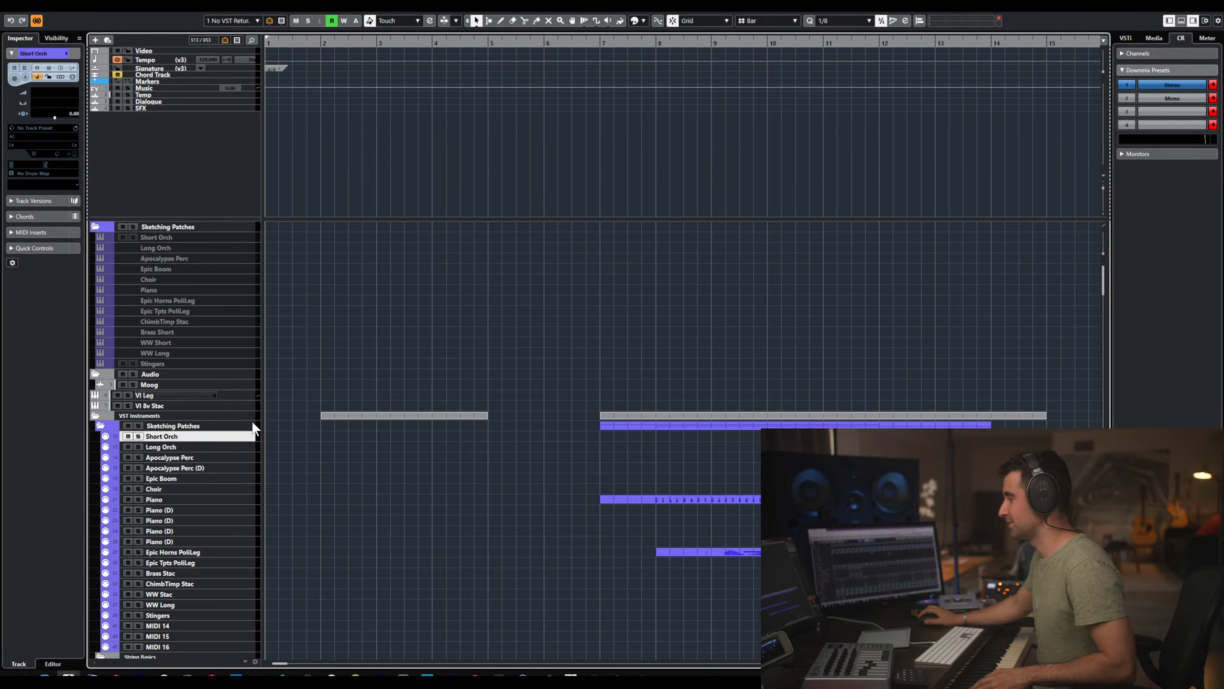
- Select the VI Leg instrument track and collapse the Sketching Patches folder under VST Instruments
left_click(162, 394)
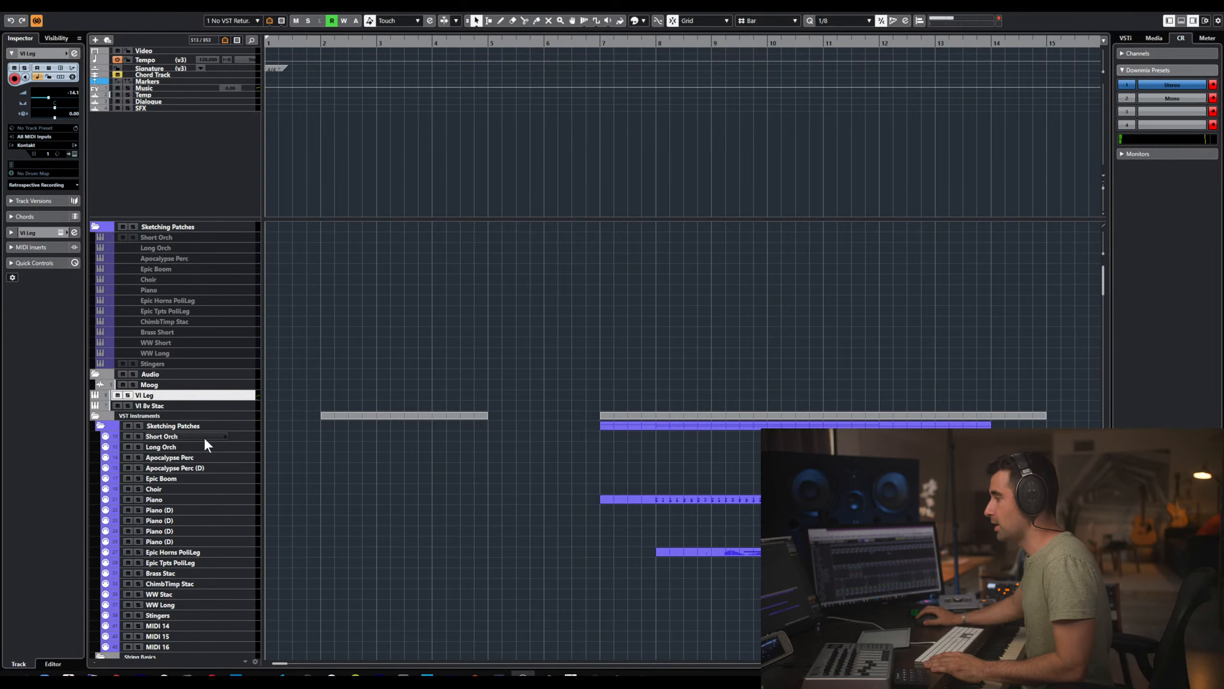
scroll(197, 463, "down", 5)
scroll(195, 459, "up", 2)
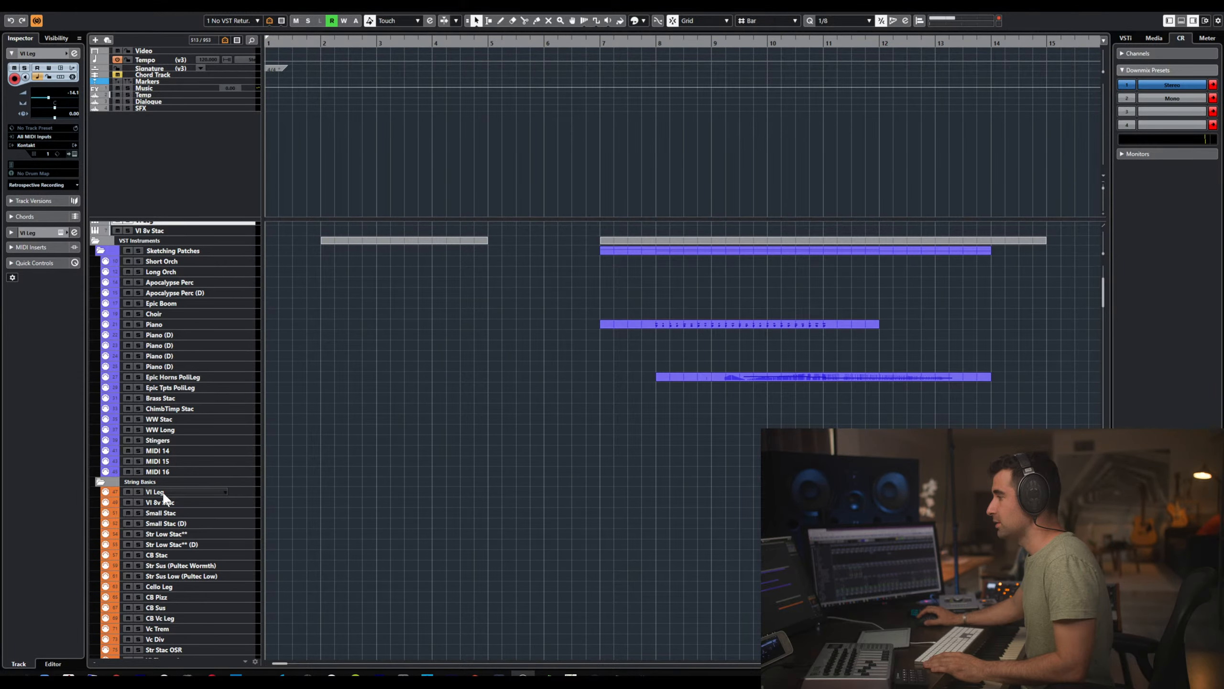
scroll(193, 461, "up", 2)
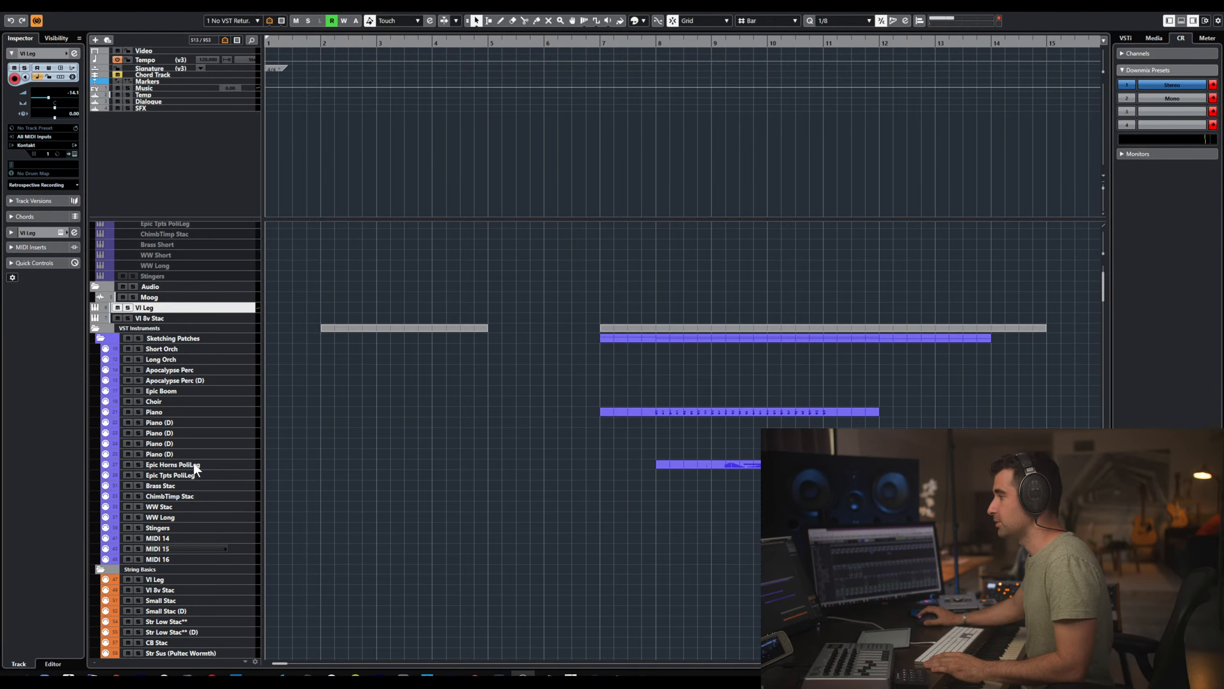
left_click(101, 338)
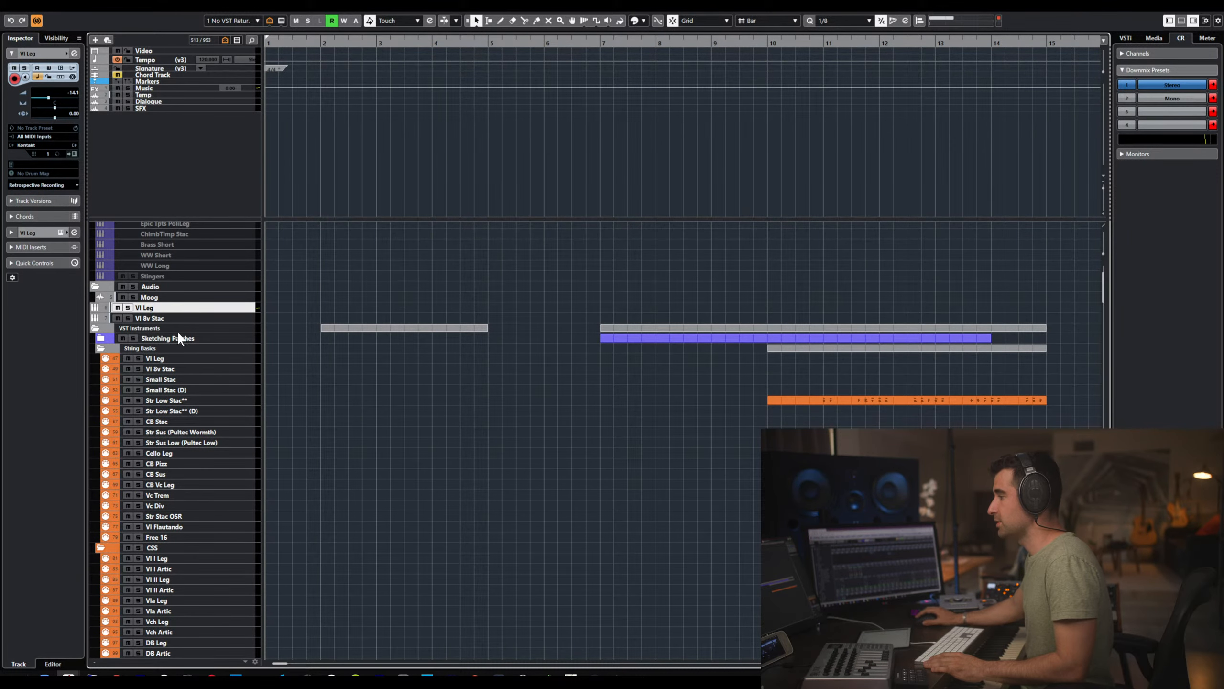
- Open the VI 8v Stac instrument track's Kontakt and remove Adagio_Ens_Legato_Village_v1_1 without saving changes
left_click(176, 317)
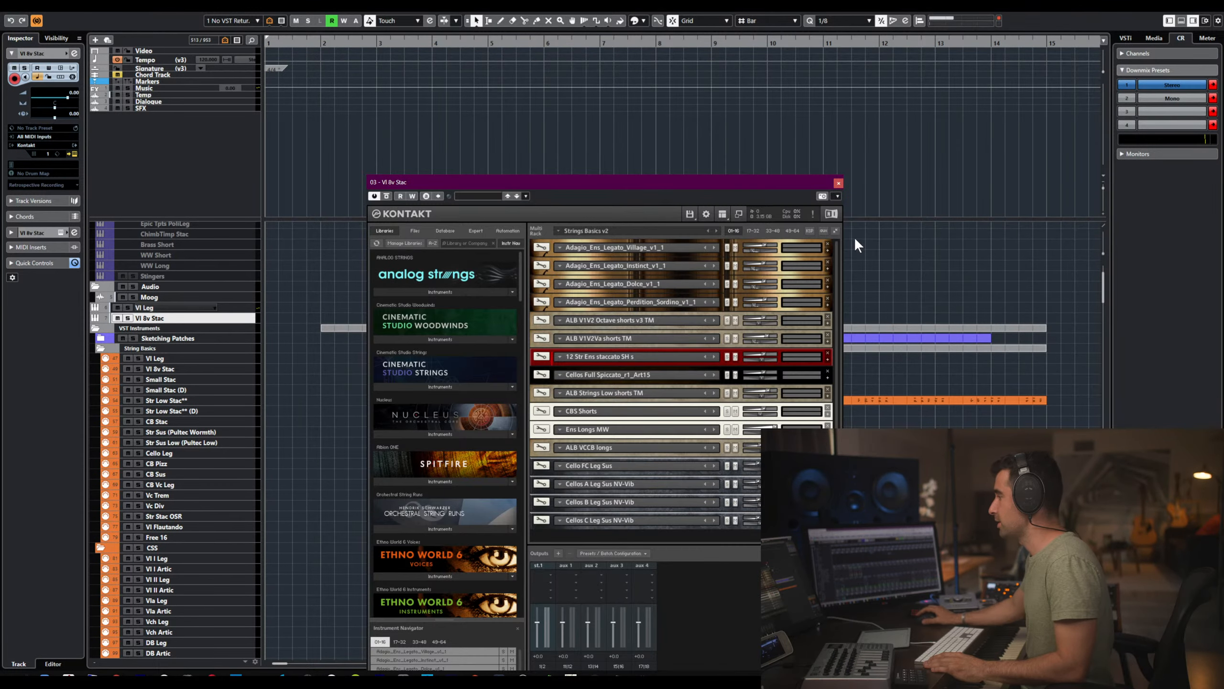
left_click(829, 244)
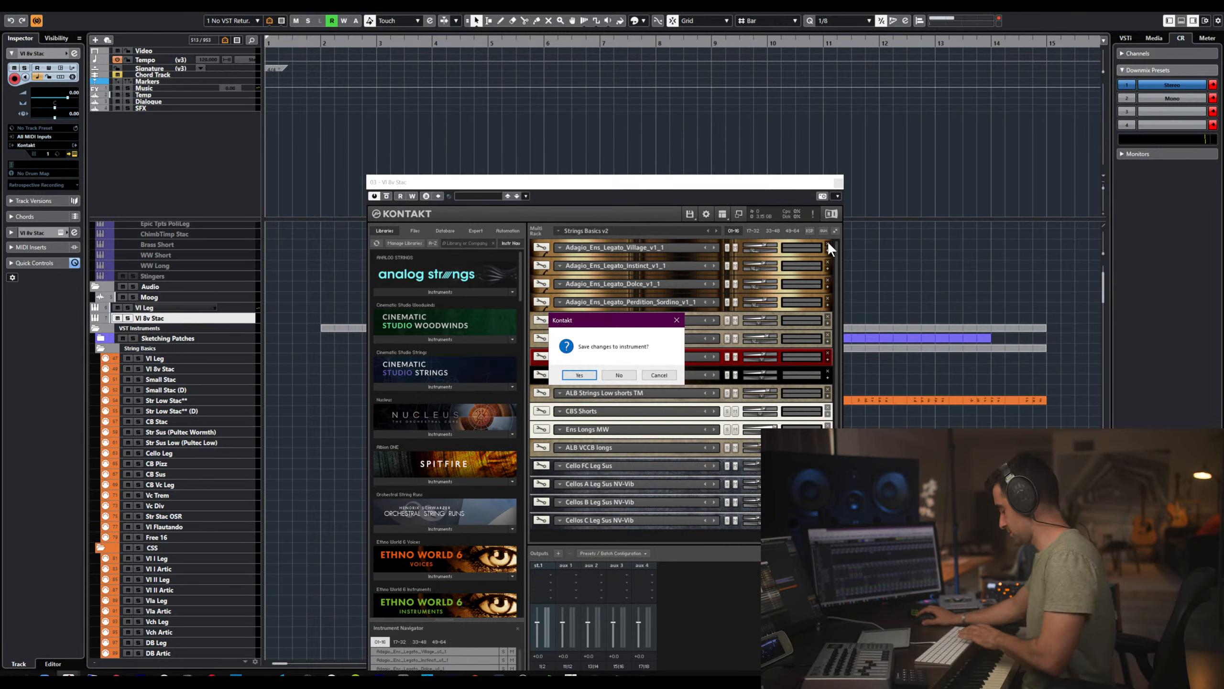
key("Right")
key("Return")
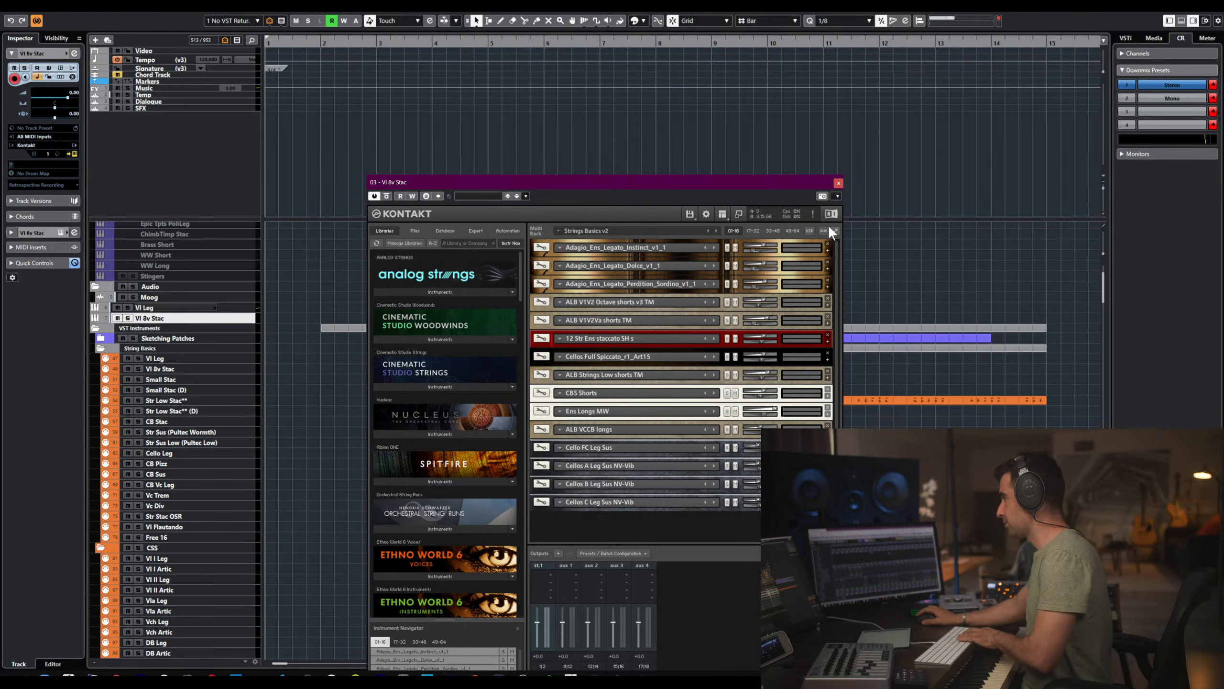
- Remove Cello Leg, CBS Pizz and CBS Longs MW from instruments 17-32 of the VI 8v Stac Kontakt
left_click(793, 232)
left_click(777, 231)
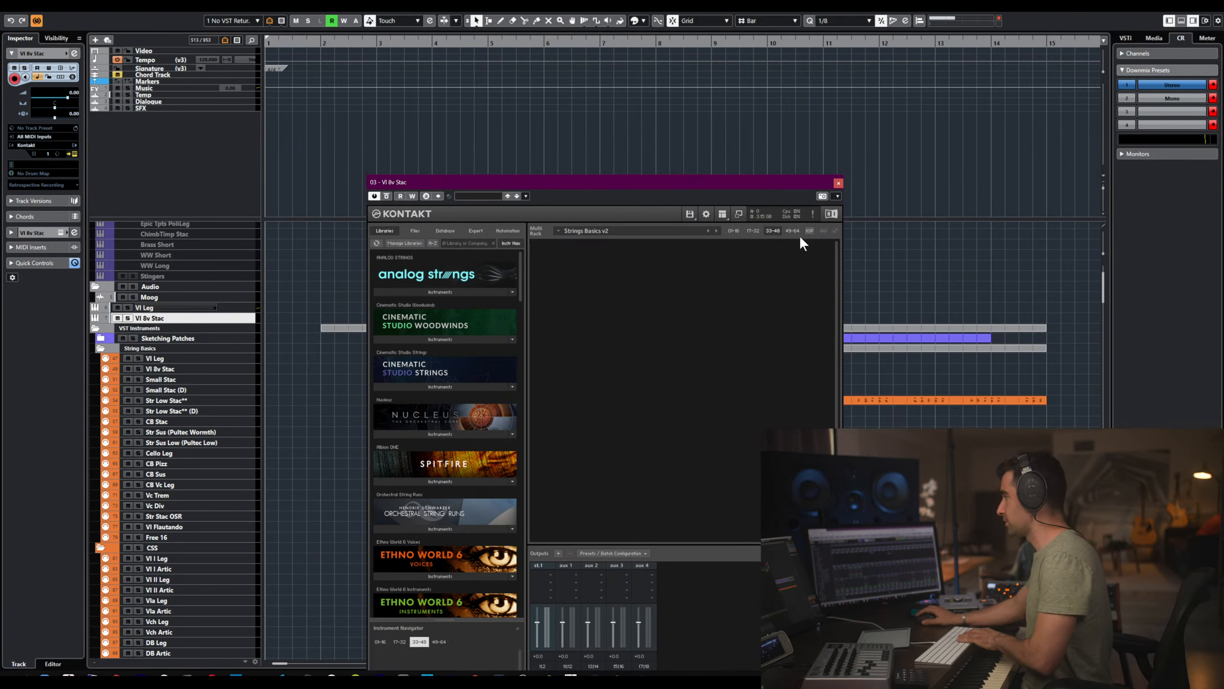
left_click(747, 232)
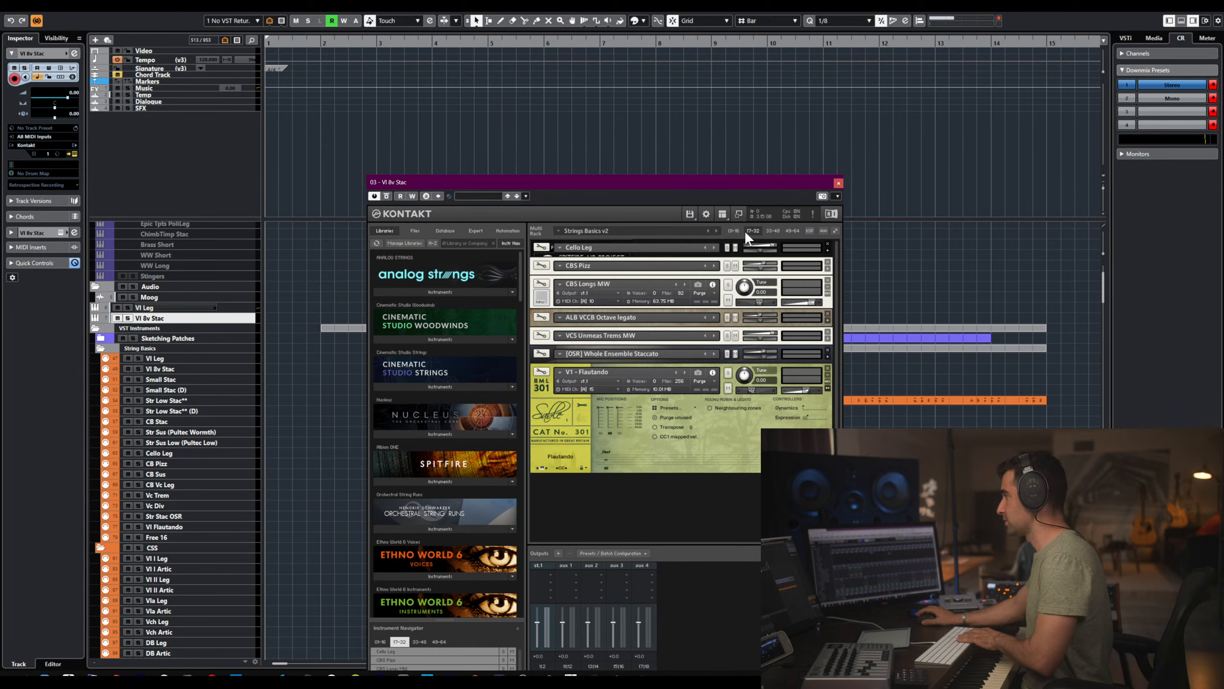
left_click(828, 243)
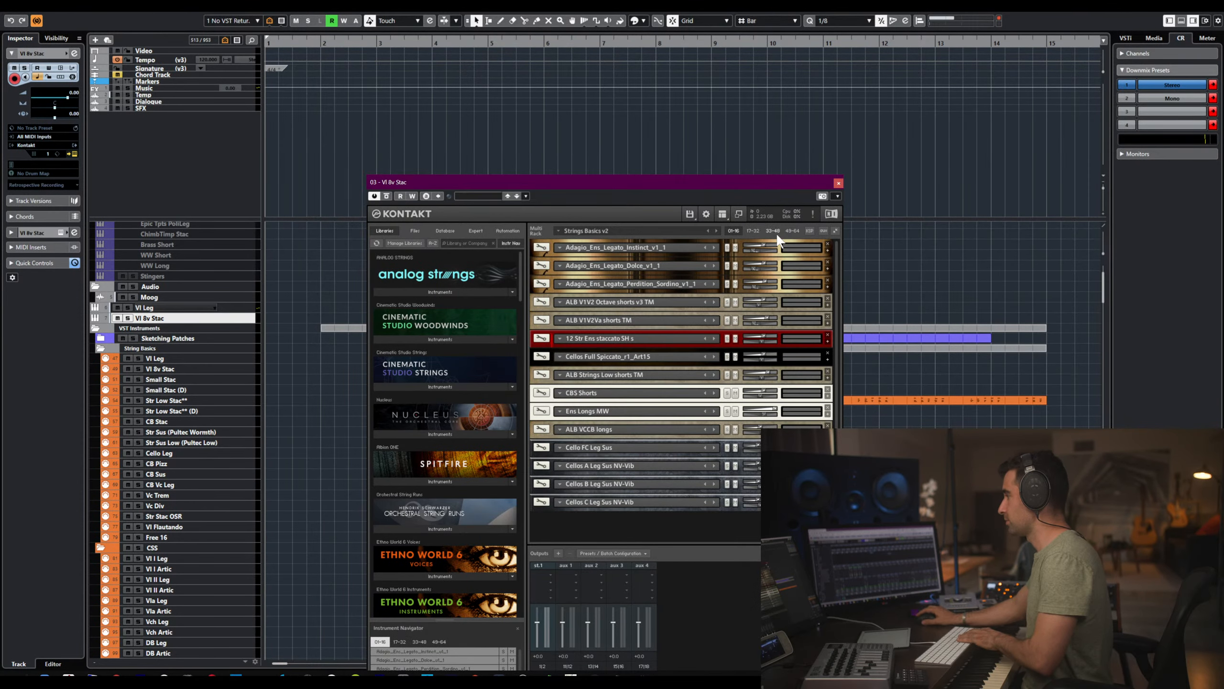
left_click(760, 230)
left_click(828, 243)
left_click(755, 230)
left_click(828, 246)
left_click(751, 230)
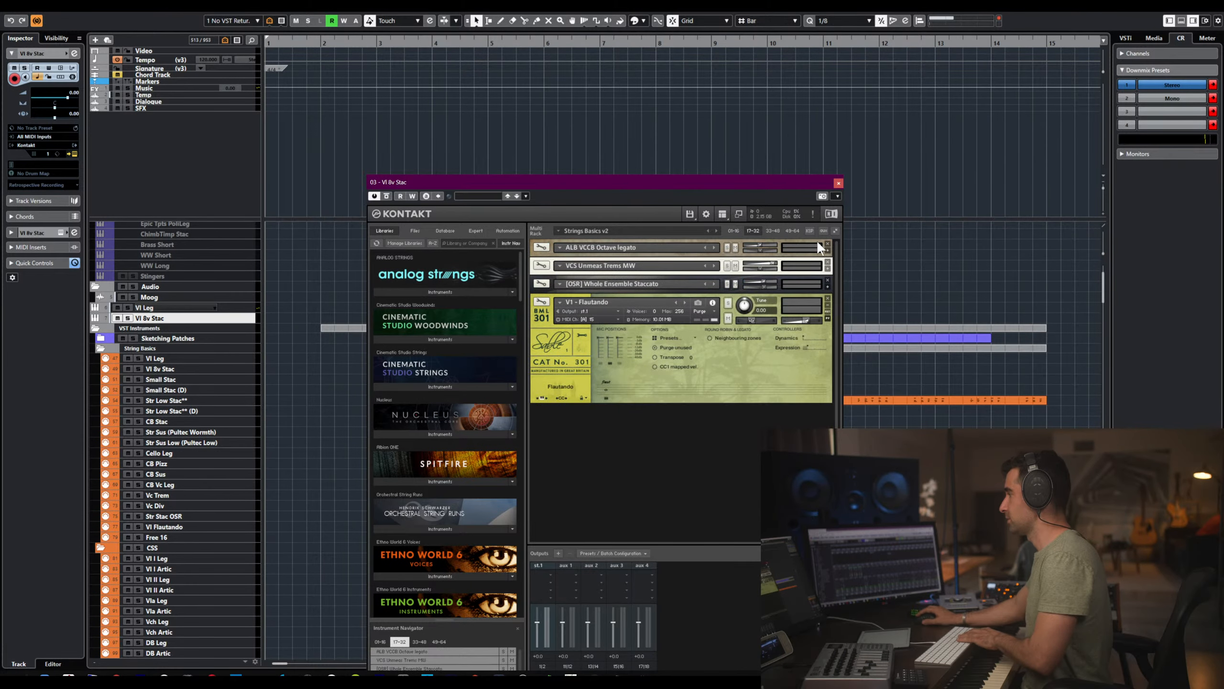
- Remove ALB VCCB Octave legato, VCS Unmeas Trems MW, [OSR] Whole Ensemble Staccato and V1 - Flautando from instruments 17-32 without saving changes
left_click(828, 247)
key("Tab")
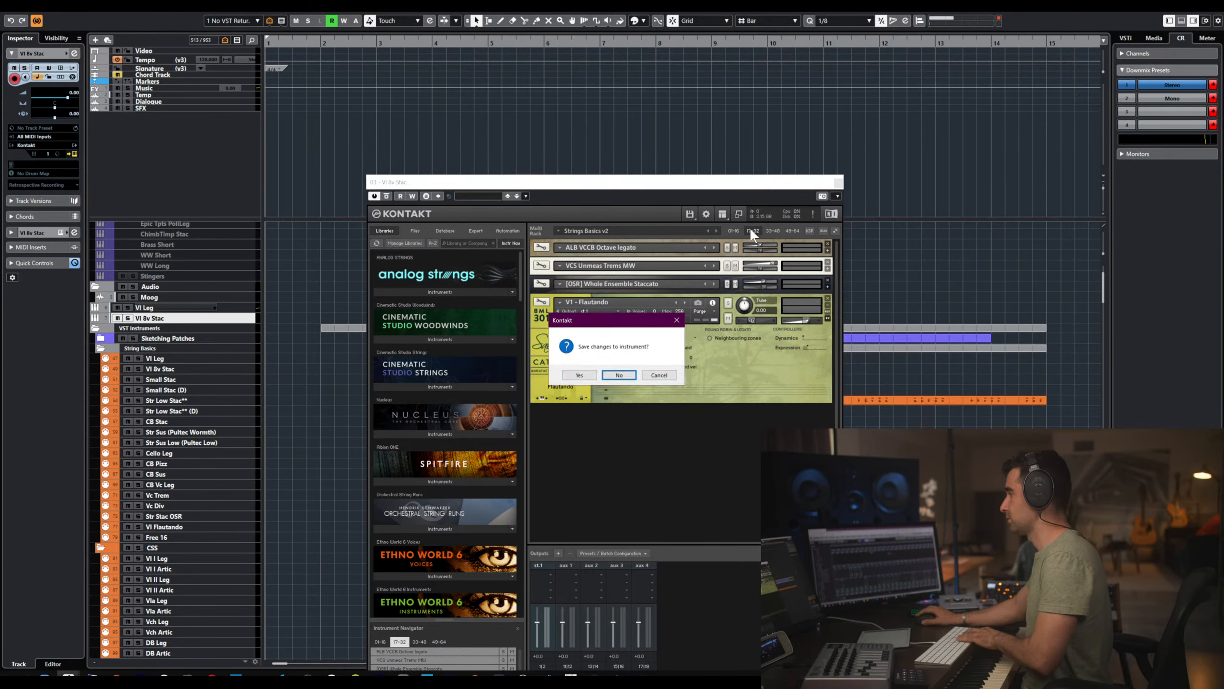
key("Return")
left_click(750, 227)
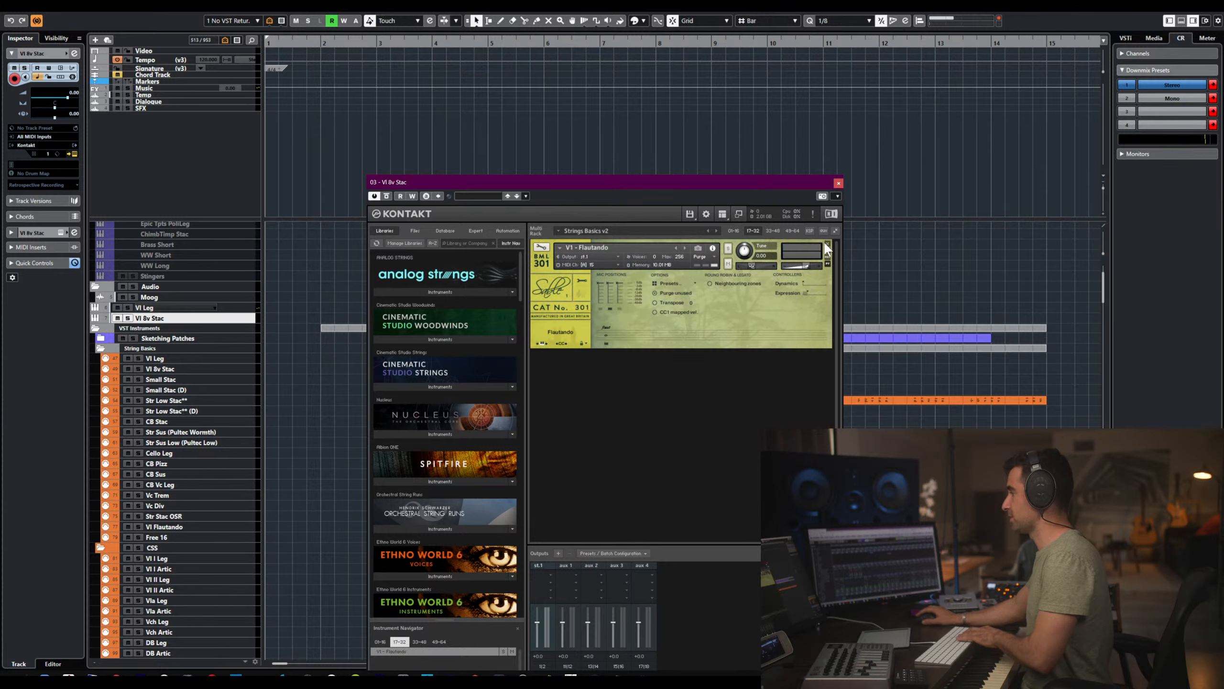
left_click(826, 241)
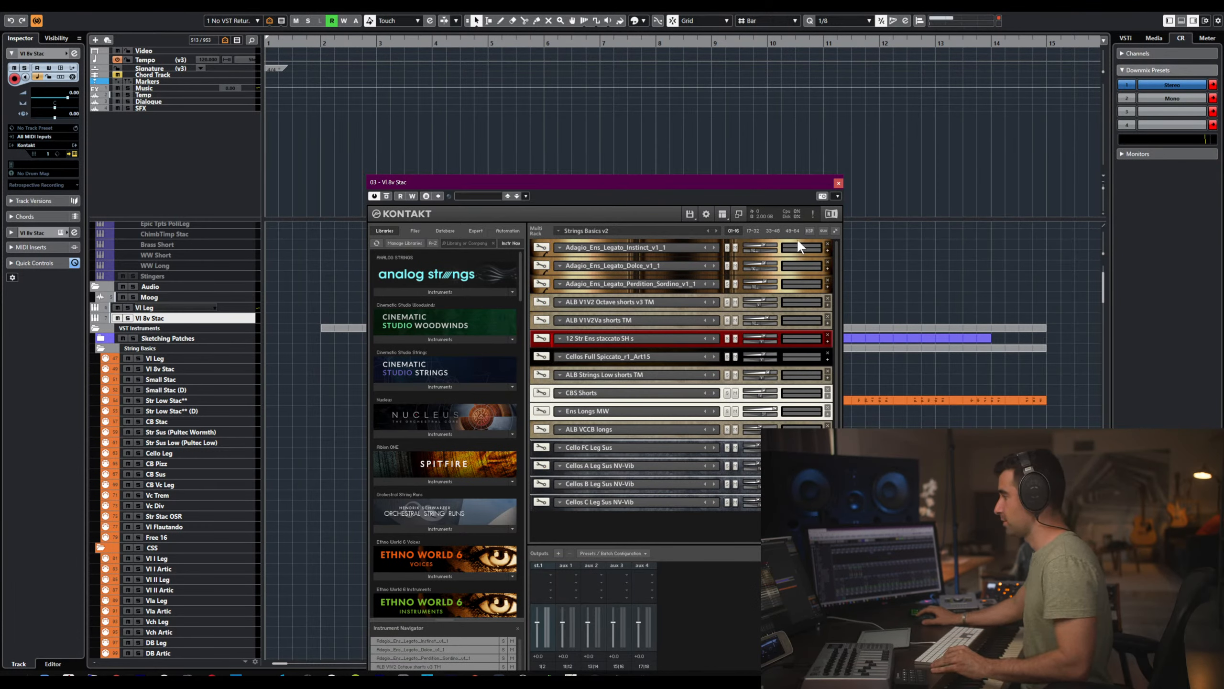
- Remove the Adagio Instinct, Dolce and Perdition Sordino legatos from instruments 1-16, and check the remaining instruments in expanded view
left_click(826, 241)
left_click(826, 241)
left_click(826, 241)
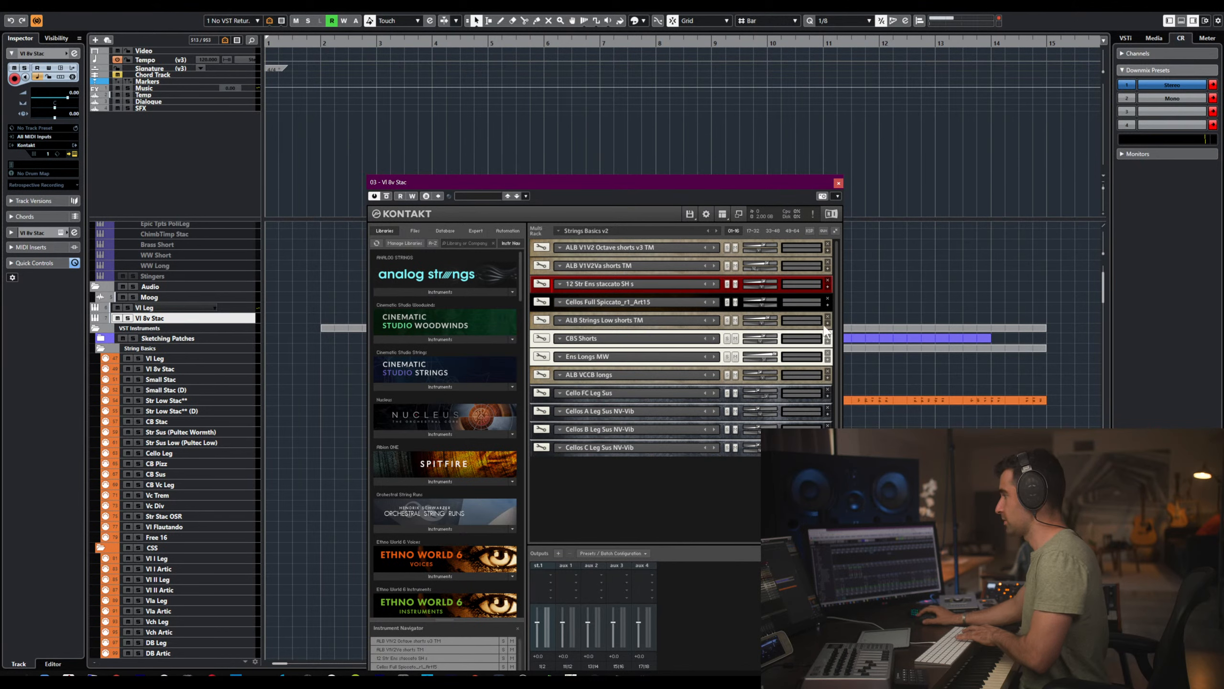
left_click(837, 231)
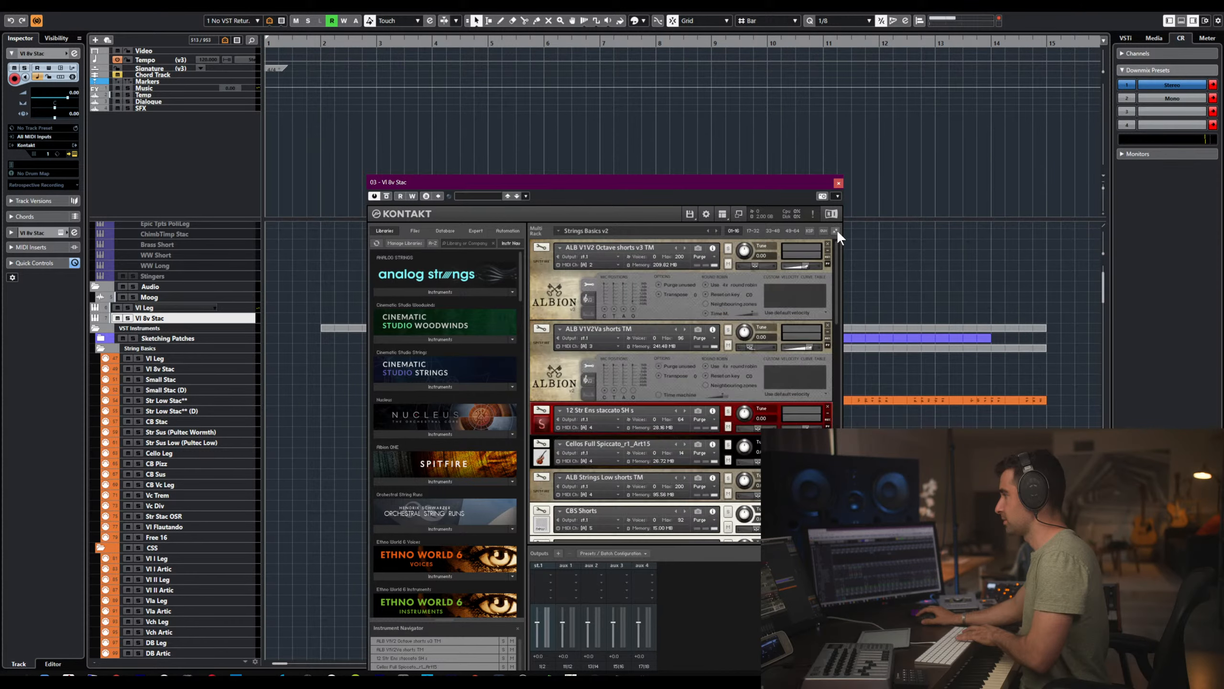
left_click(836, 230)
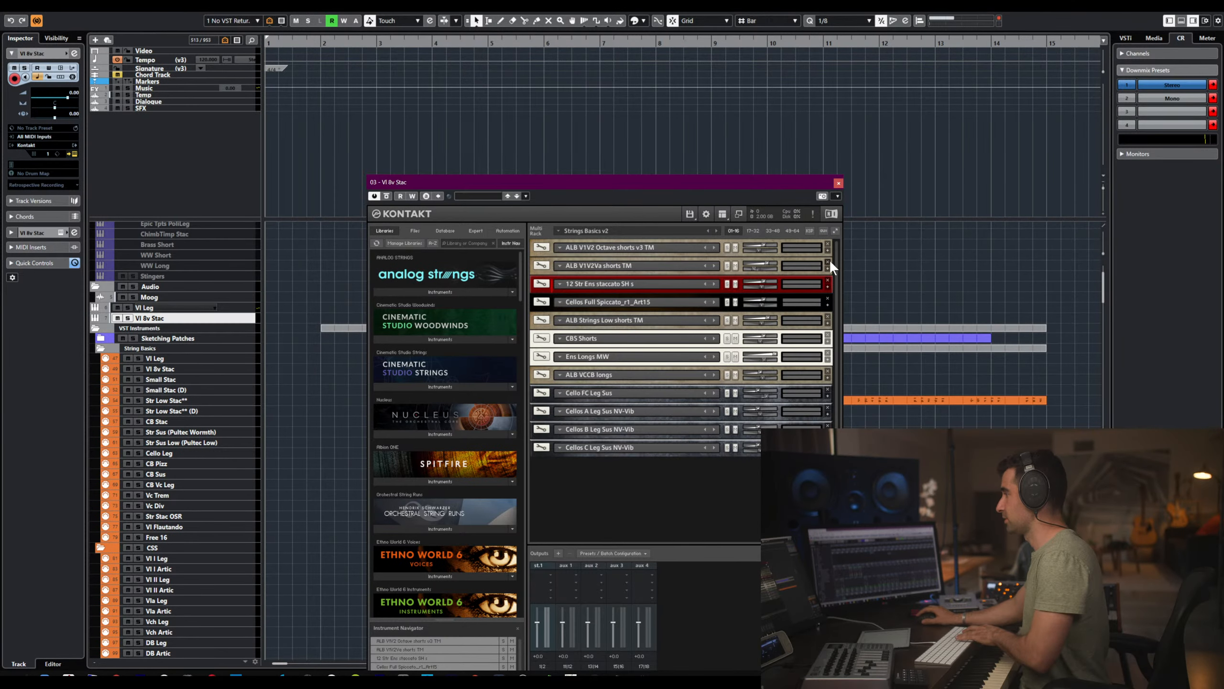
- Remove every instrument from ALB V1V2Va shorts TM through ALB VCCB longs from the VI 8v Stac Kontakt
left_click(828, 262)
left_click(828, 262)
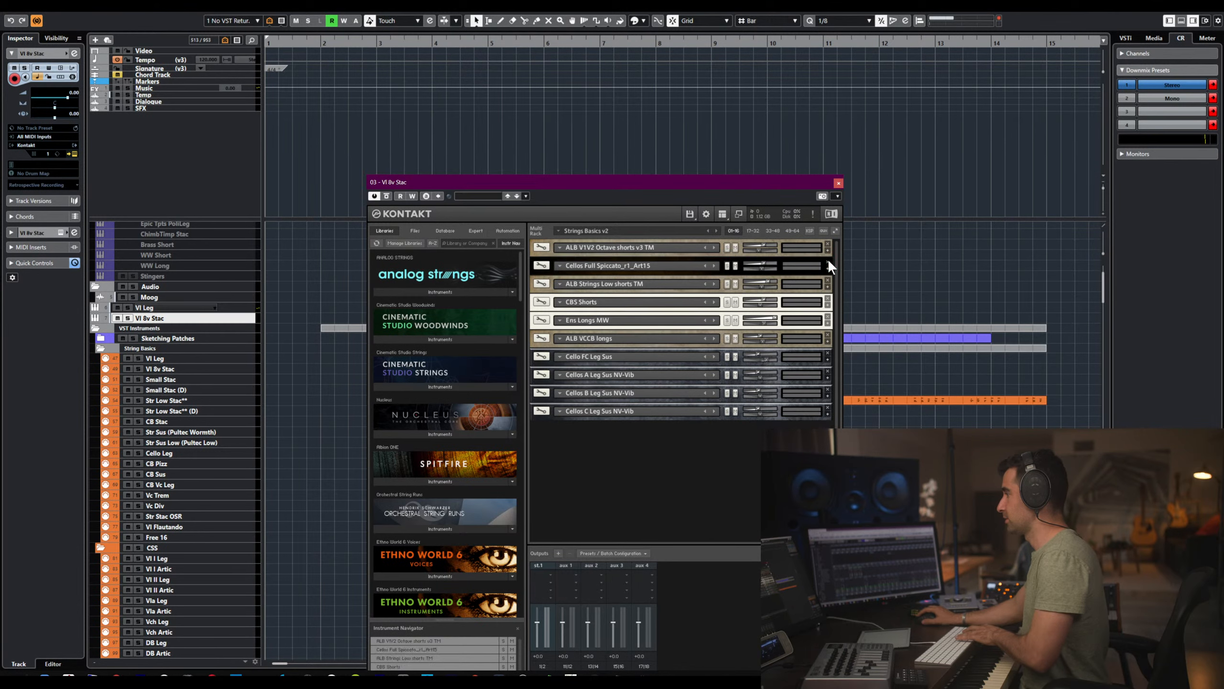
left_click(828, 262)
left_click(828, 263)
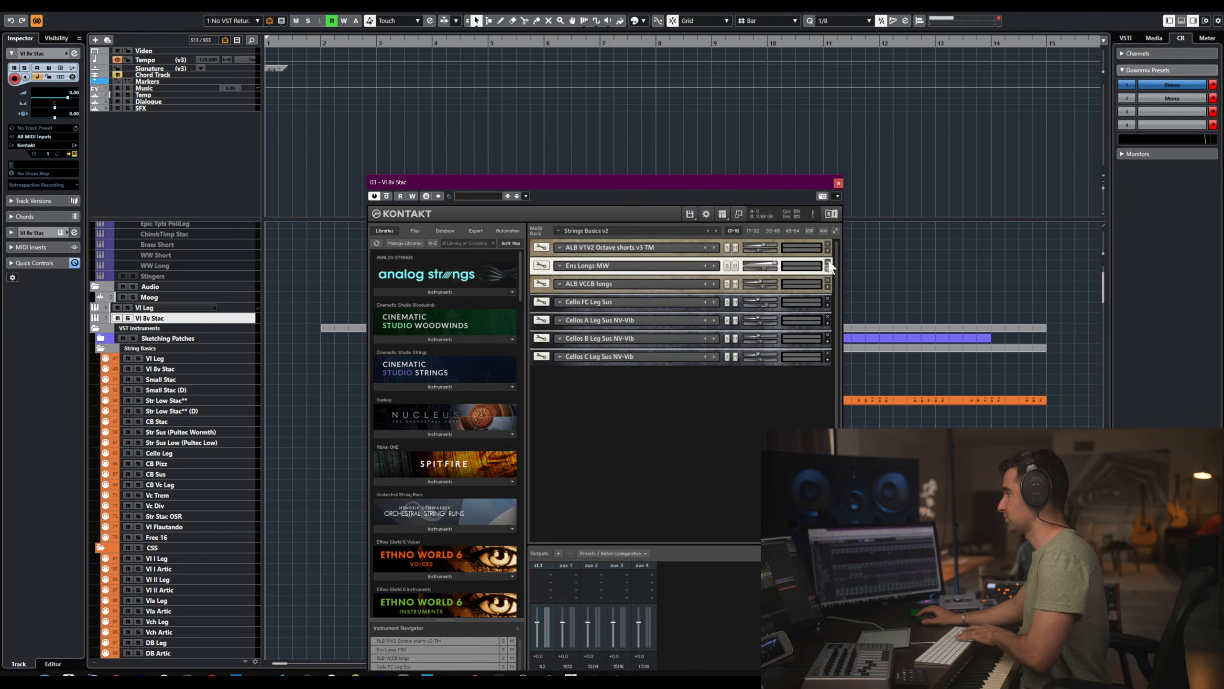
left_click(828, 262)
key("Return")
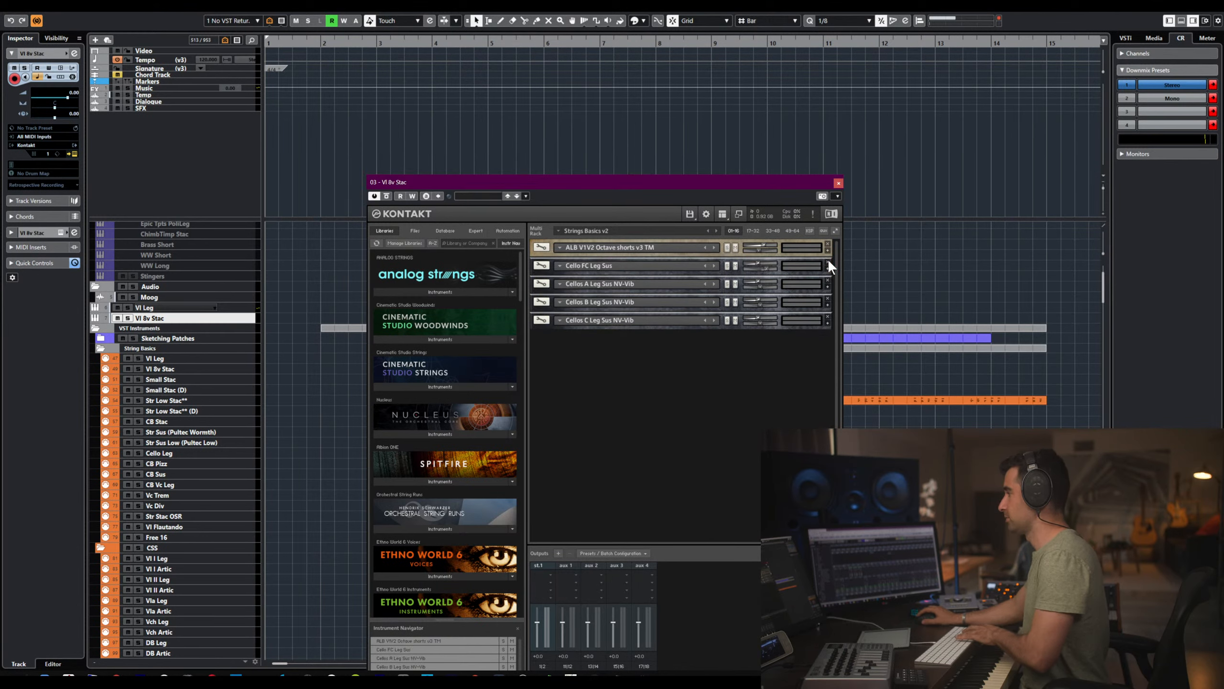
- Remove Cello FC Leg Sus and the Cellos A, B and C Leg Sus NV-Vib instruments without saving, keeping only ALB V1V2 Octave shorts v3 TM
left_click(828, 262)
left_click(828, 263)
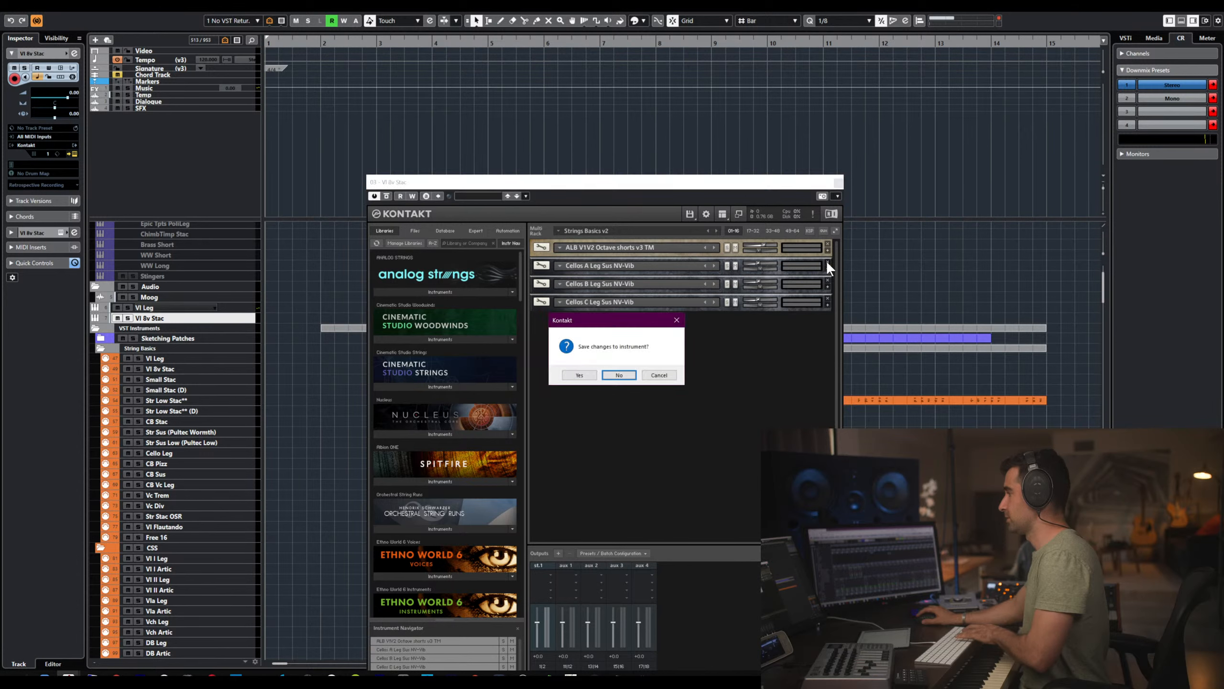
key("Return")
left_click(828, 263)
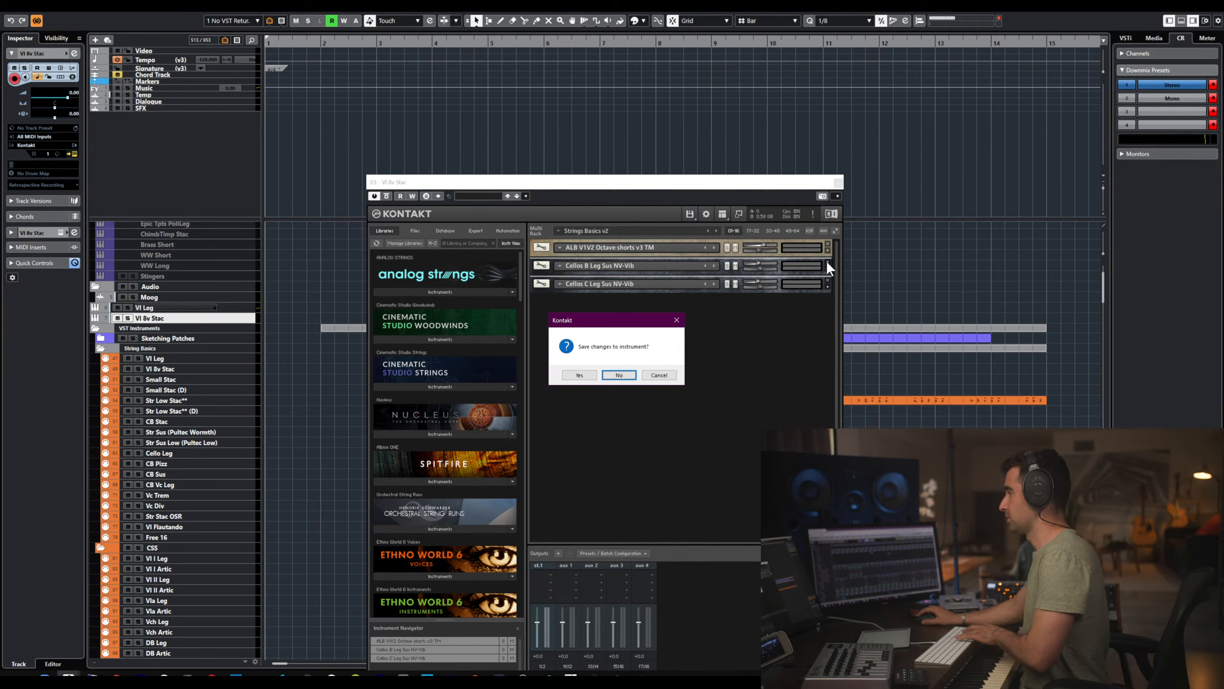
key("Return")
left_click(828, 263)
key("Tab")
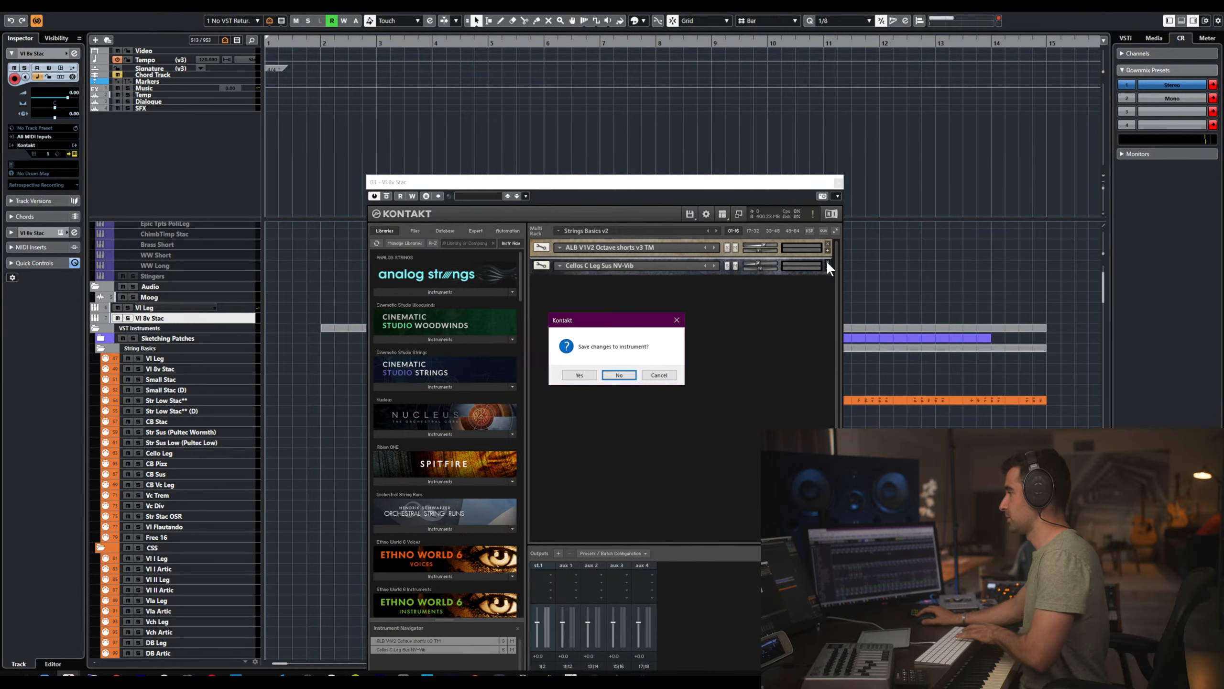
key("Return")
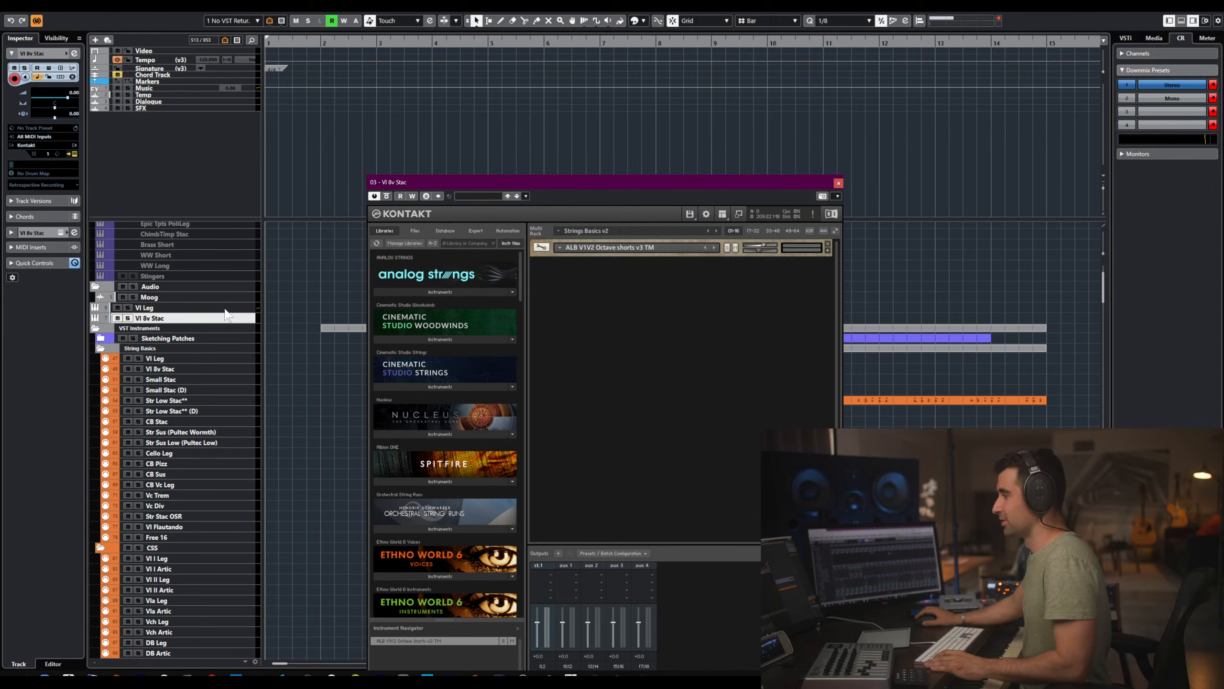
- Add one Kontakt instrument track with Master output below VI 8v Stac, and open its list of recently loaded files
right_click(233, 319)
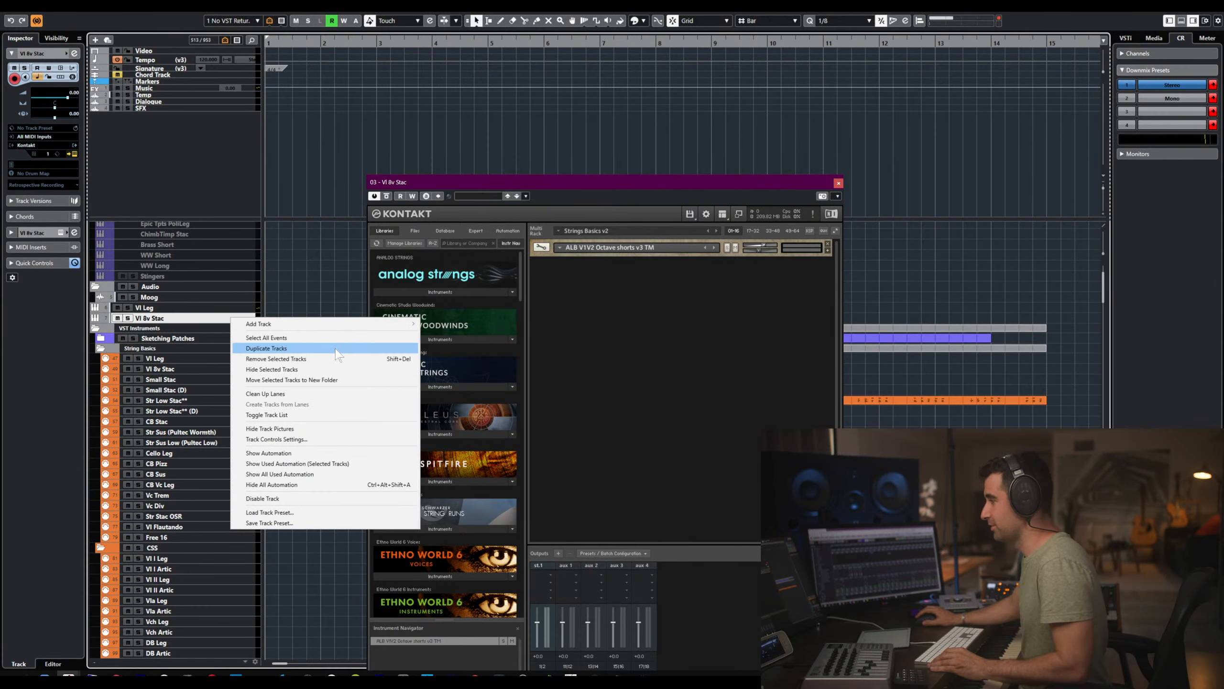
mouse_move(340, 325)
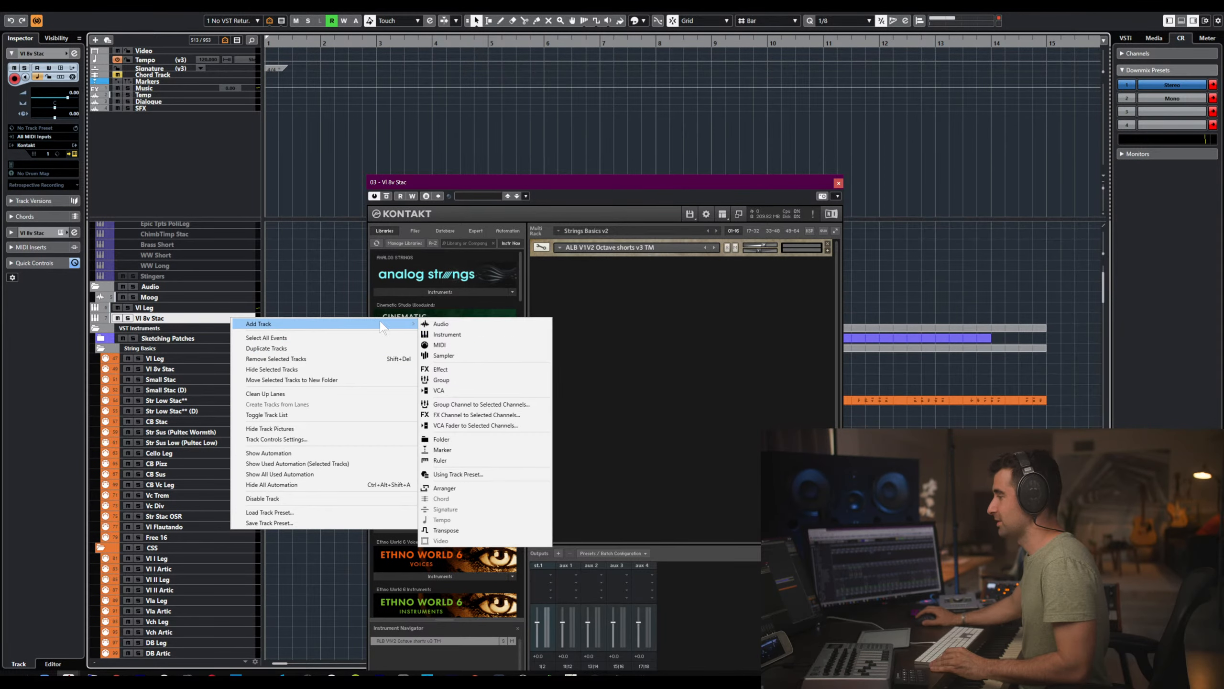
left_click(446, 334)
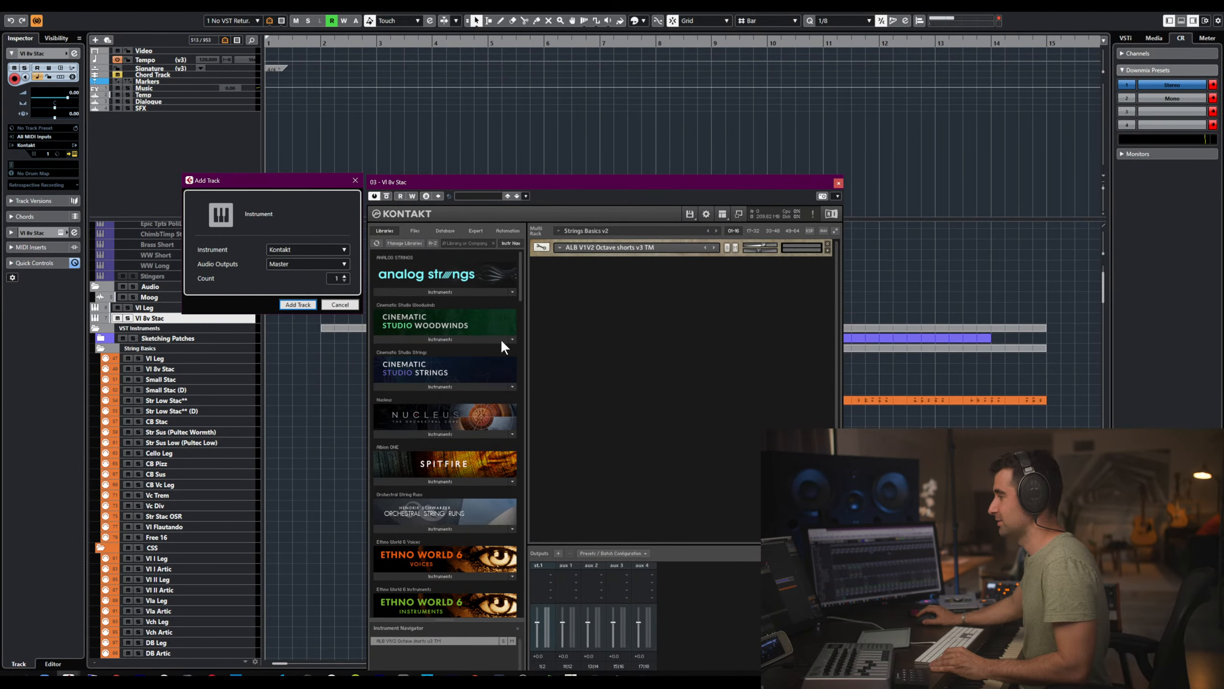
left_click(298, 304)
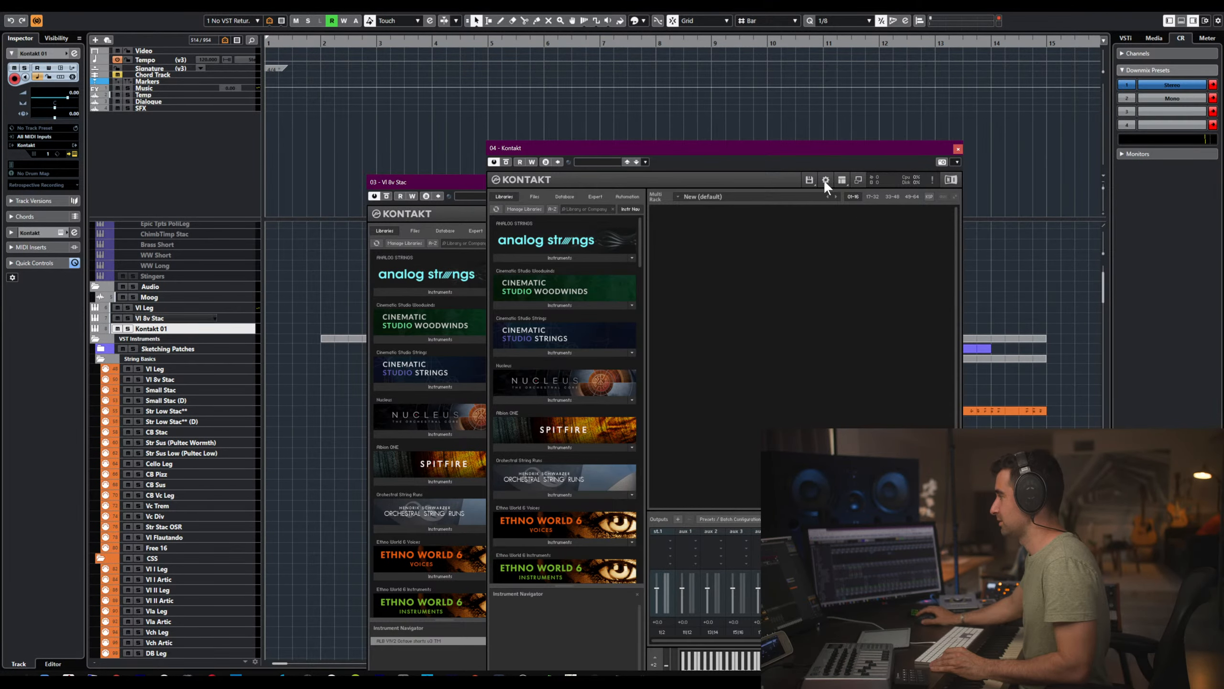
left_click(809, 179)
mouse_move(828, 217)
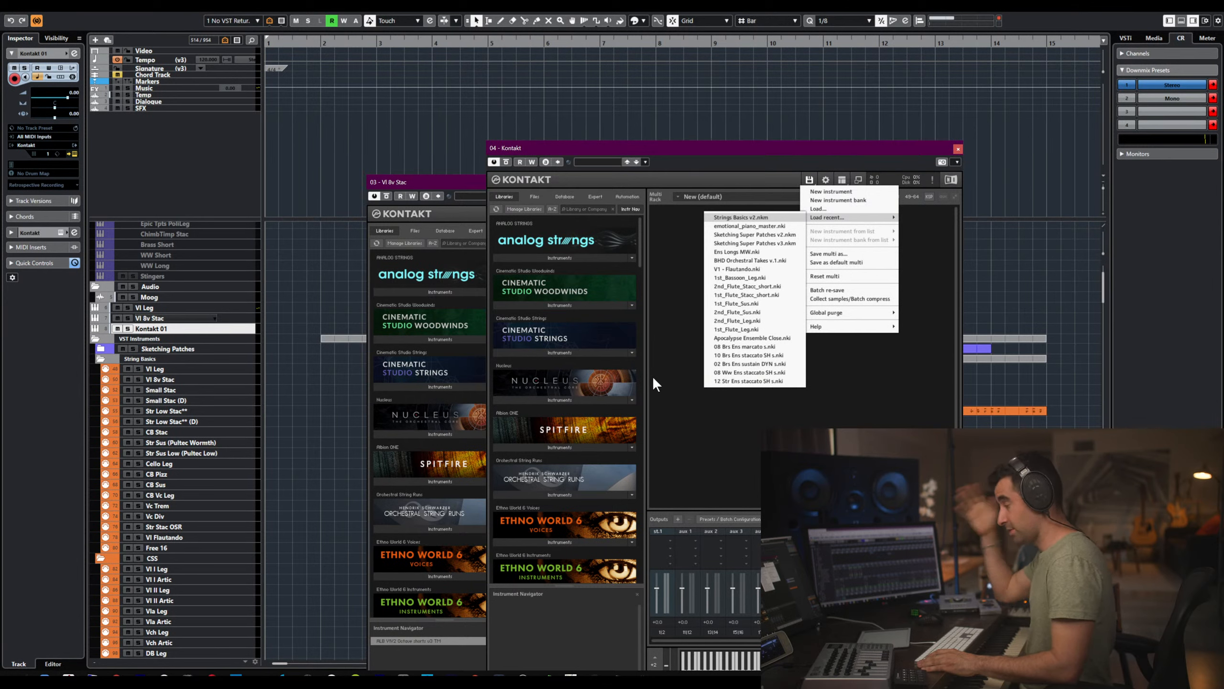